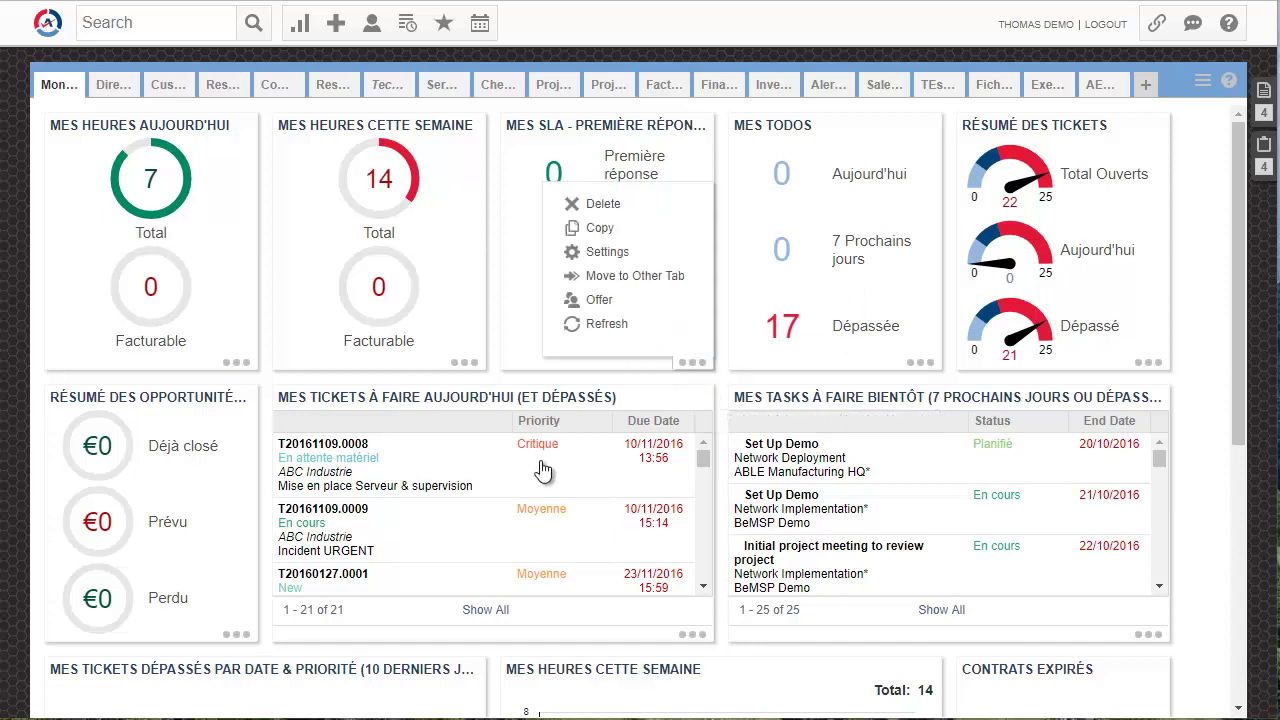
Open the Billing Codes settings from the Finance, Accounting, & Invoicing section of the admin area
mouse_move(47, 24)
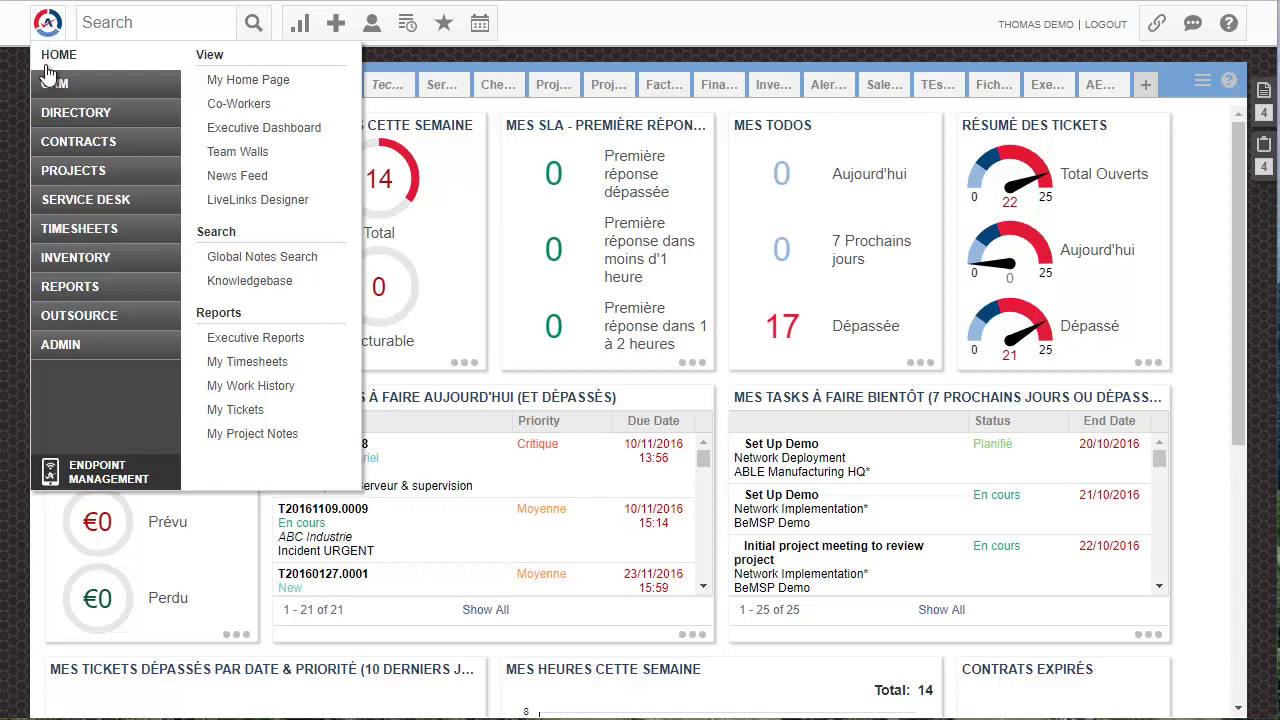
mouse_move(66, 350)
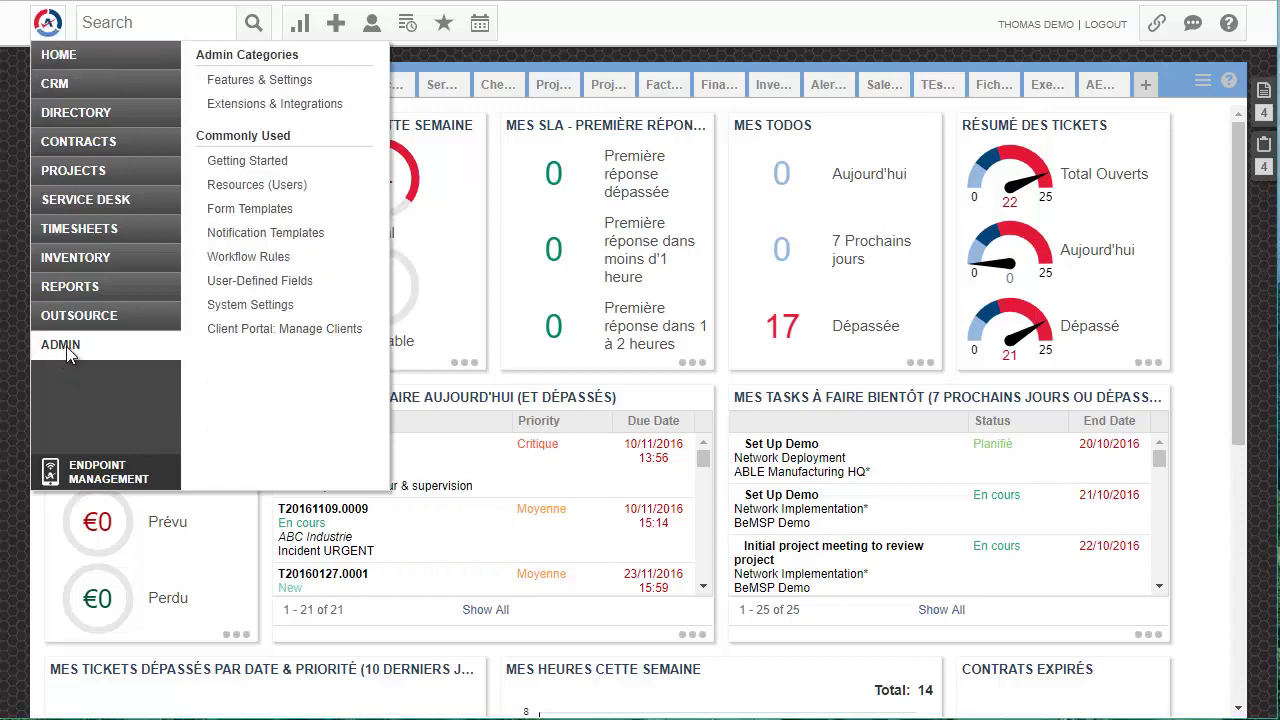
left_click(66, 348)
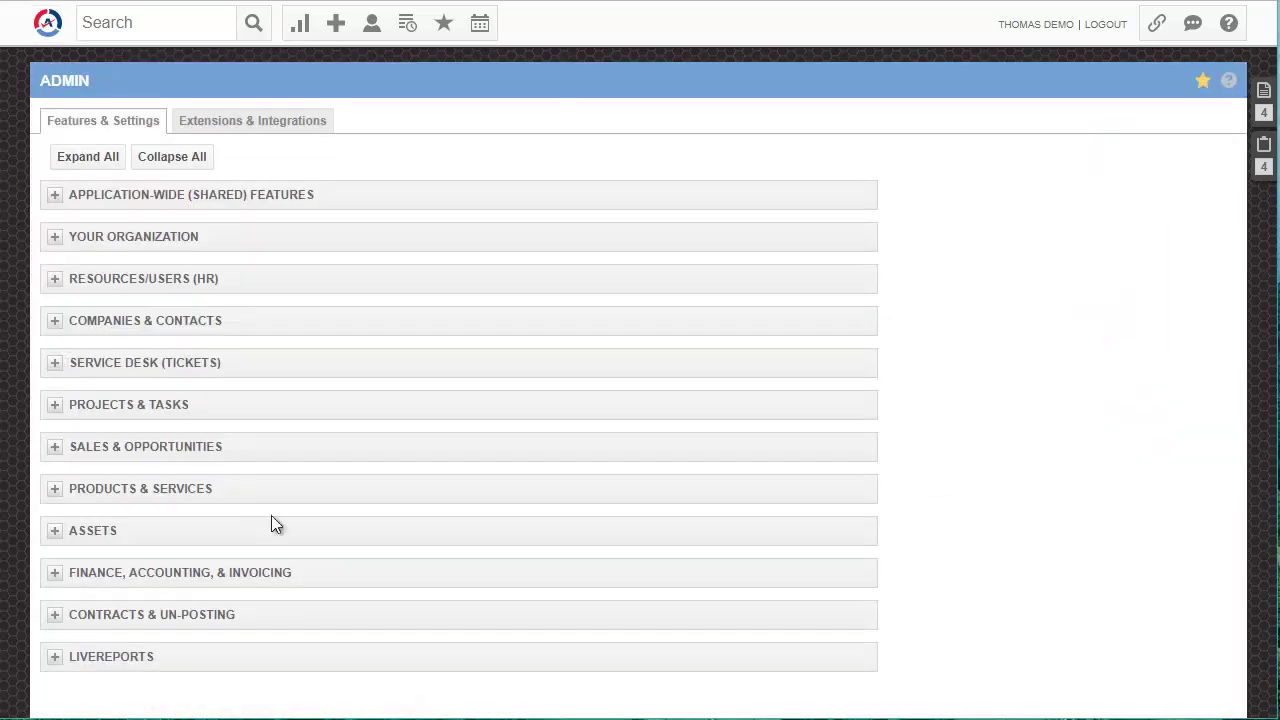
left_click(139, 578)
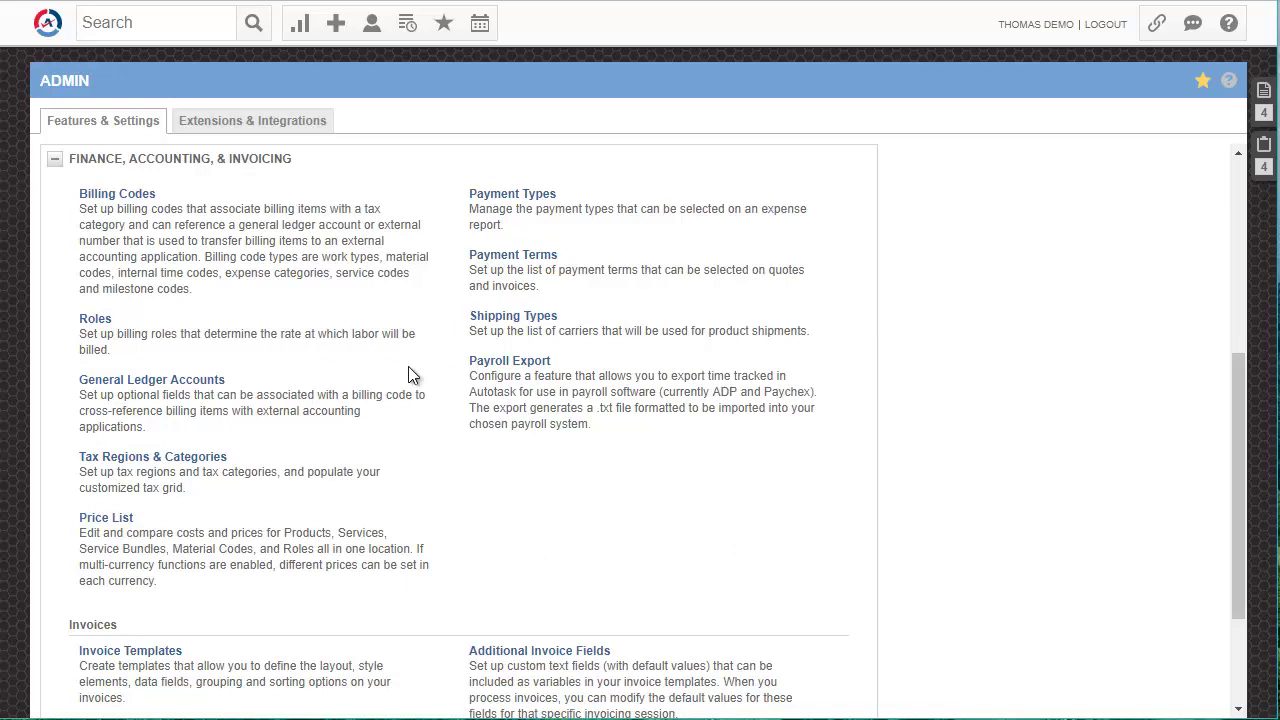
left_click(128, 197)
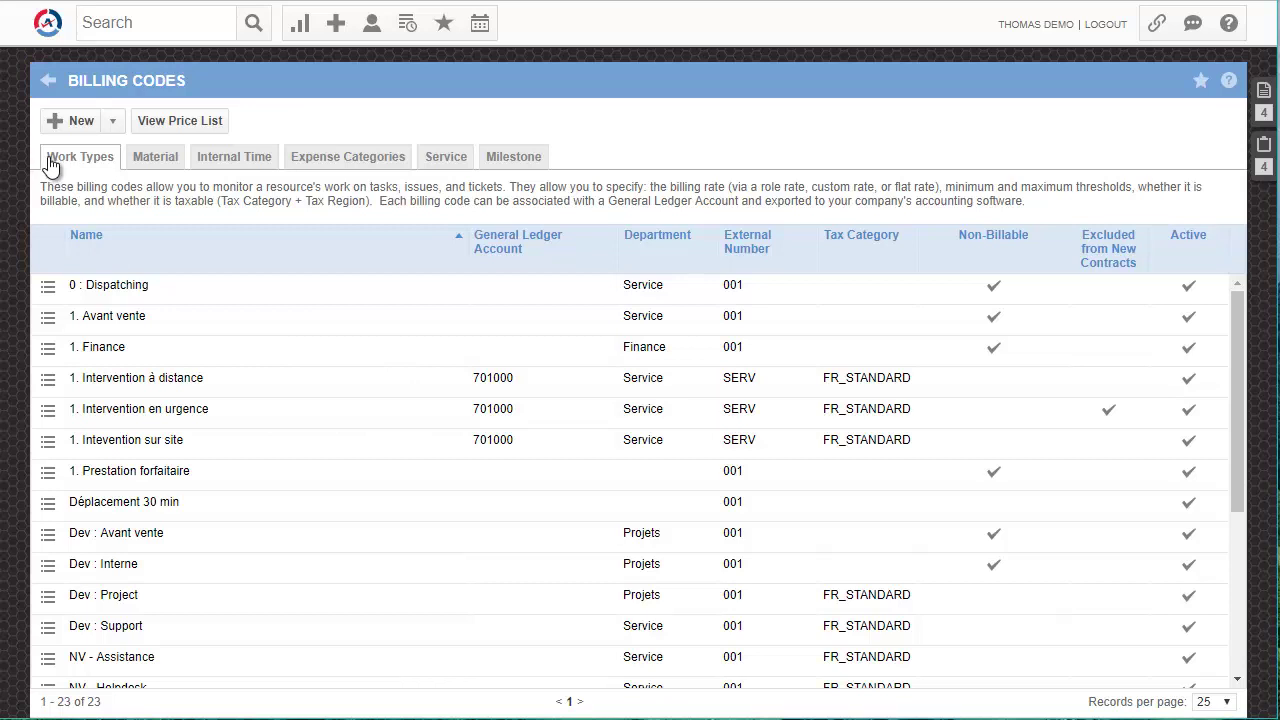
Review the billing codes for Material, Internal Time, Expense Categories, Service and Milestone
left_click(156, 160)
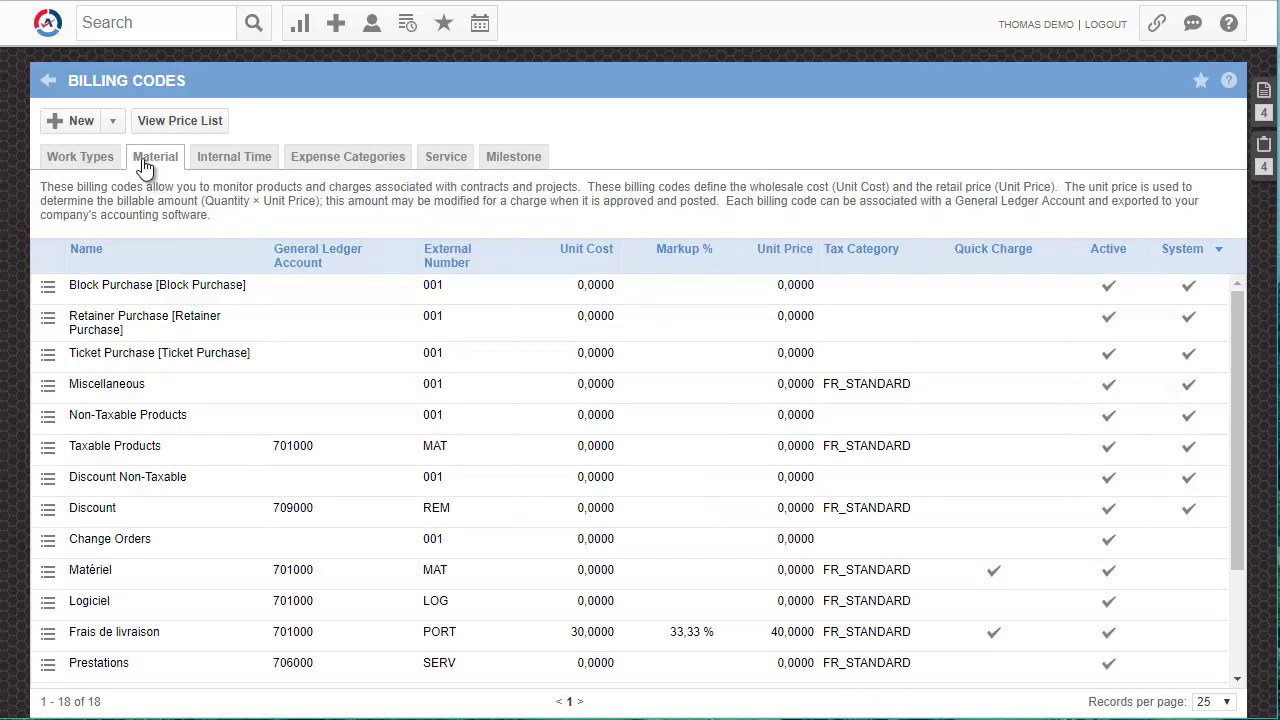
left_click(228, 164)
left_click(337, 166)
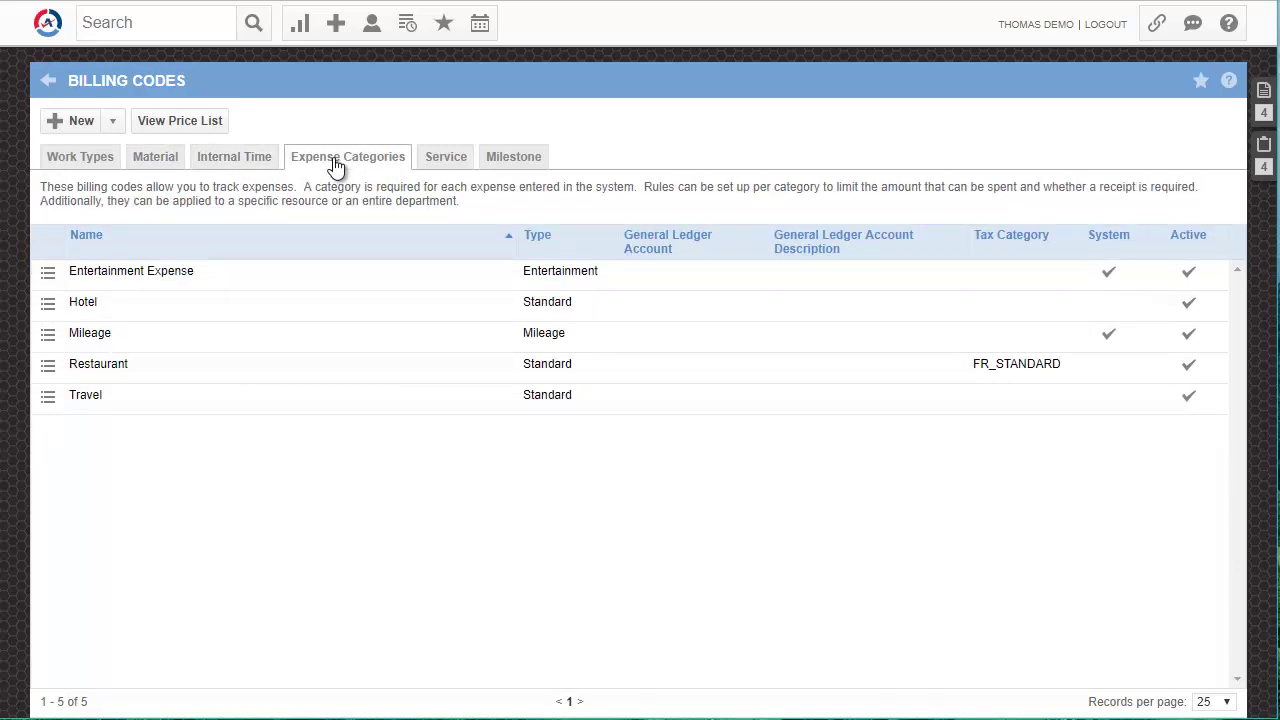
left_click(450, 164)
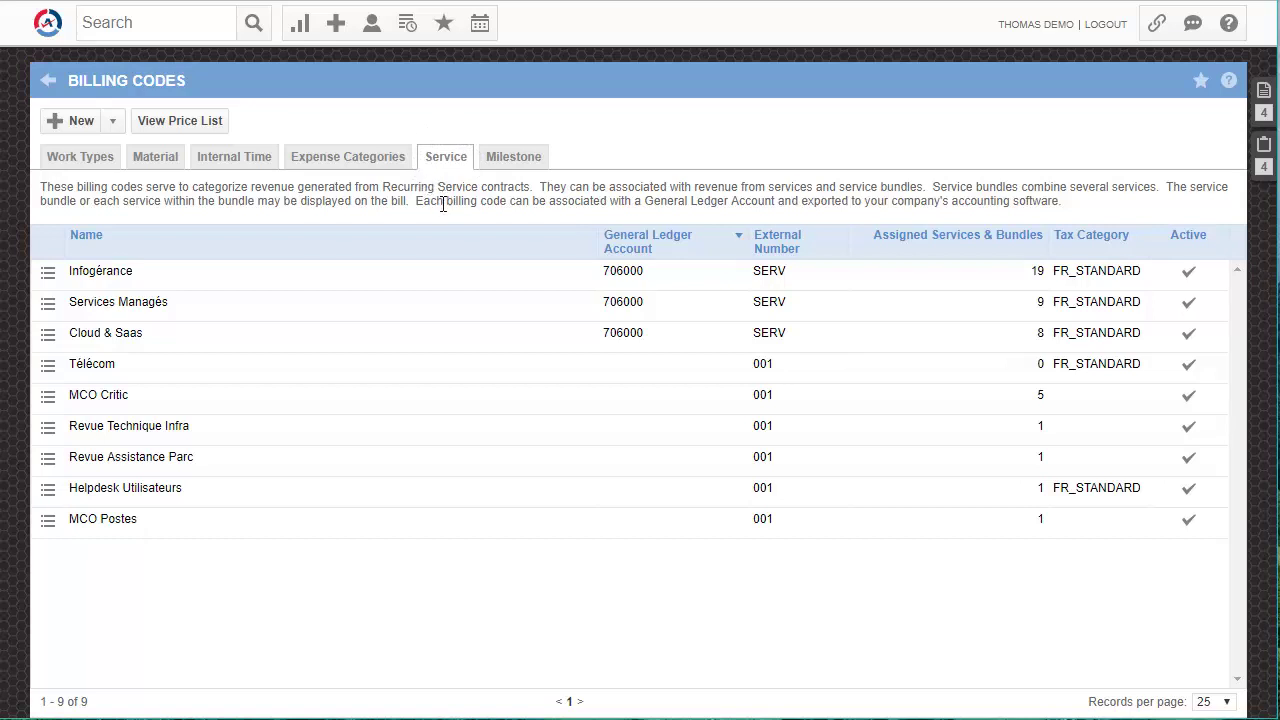
left_click(514, 160)
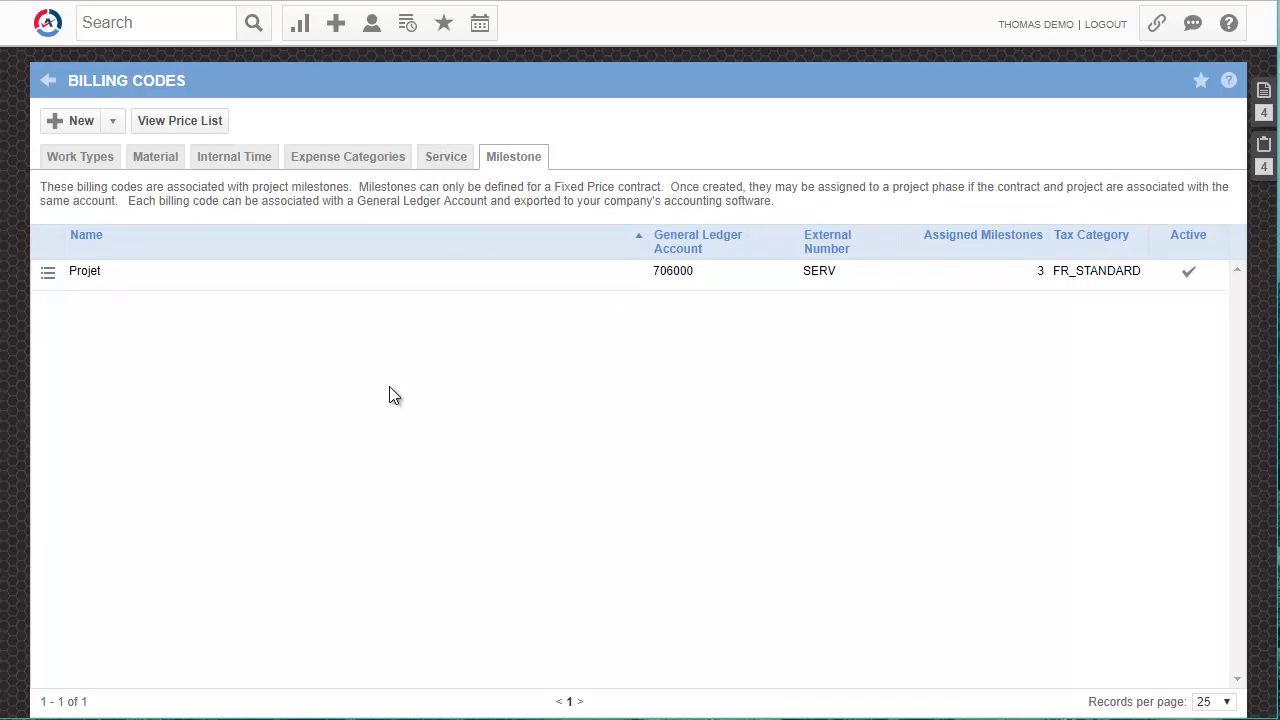
Look through the full list of Work Types billing codes
left_click(155, 160)
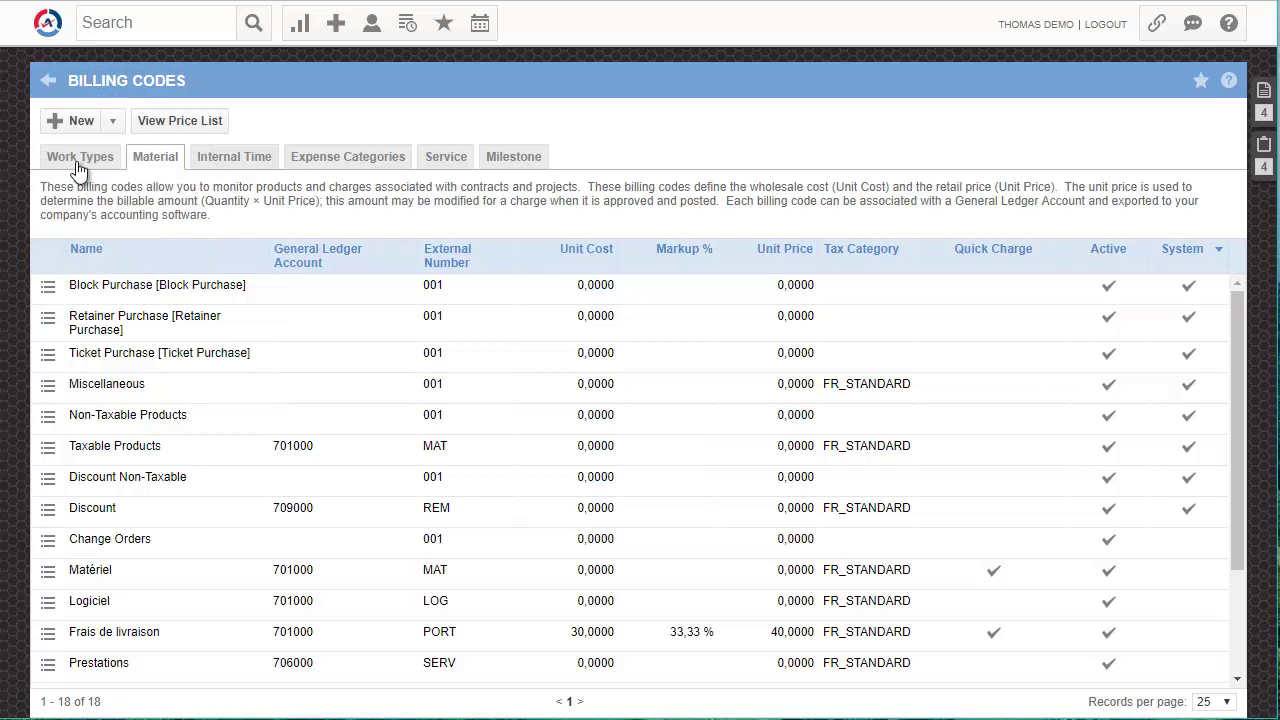
left_click(78, 168)
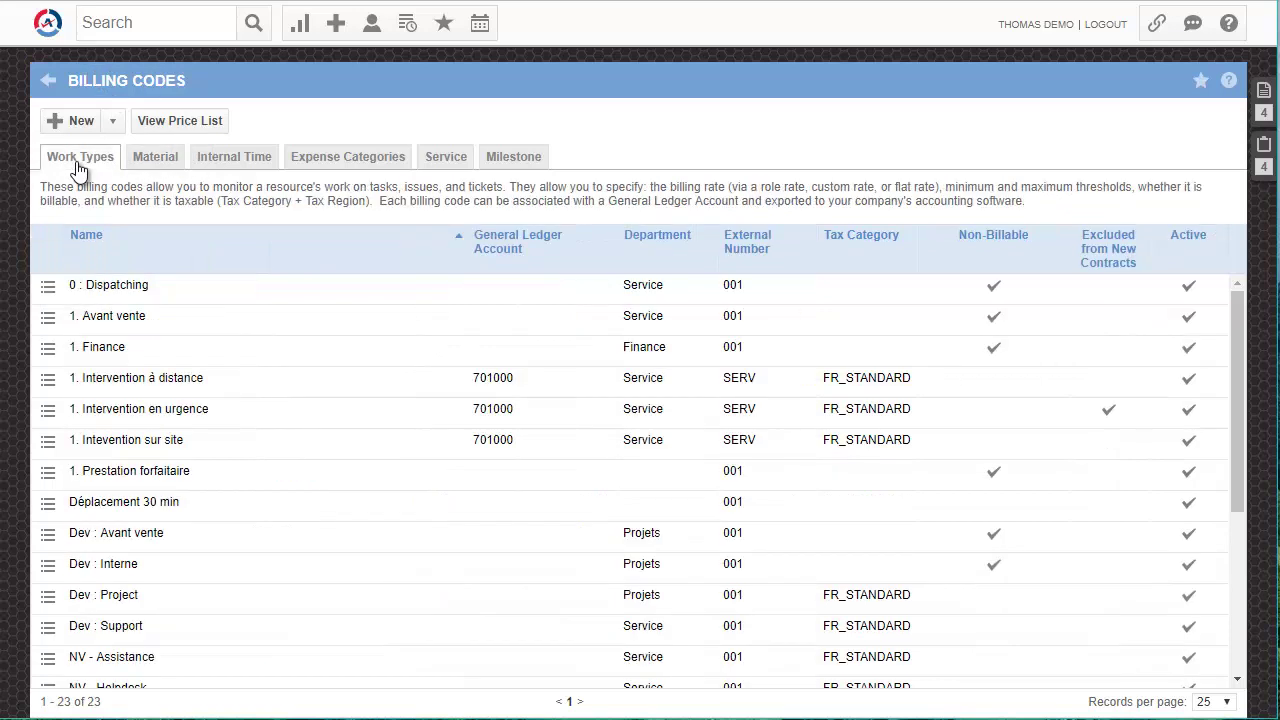
scroll(111, 474, "down", 1)
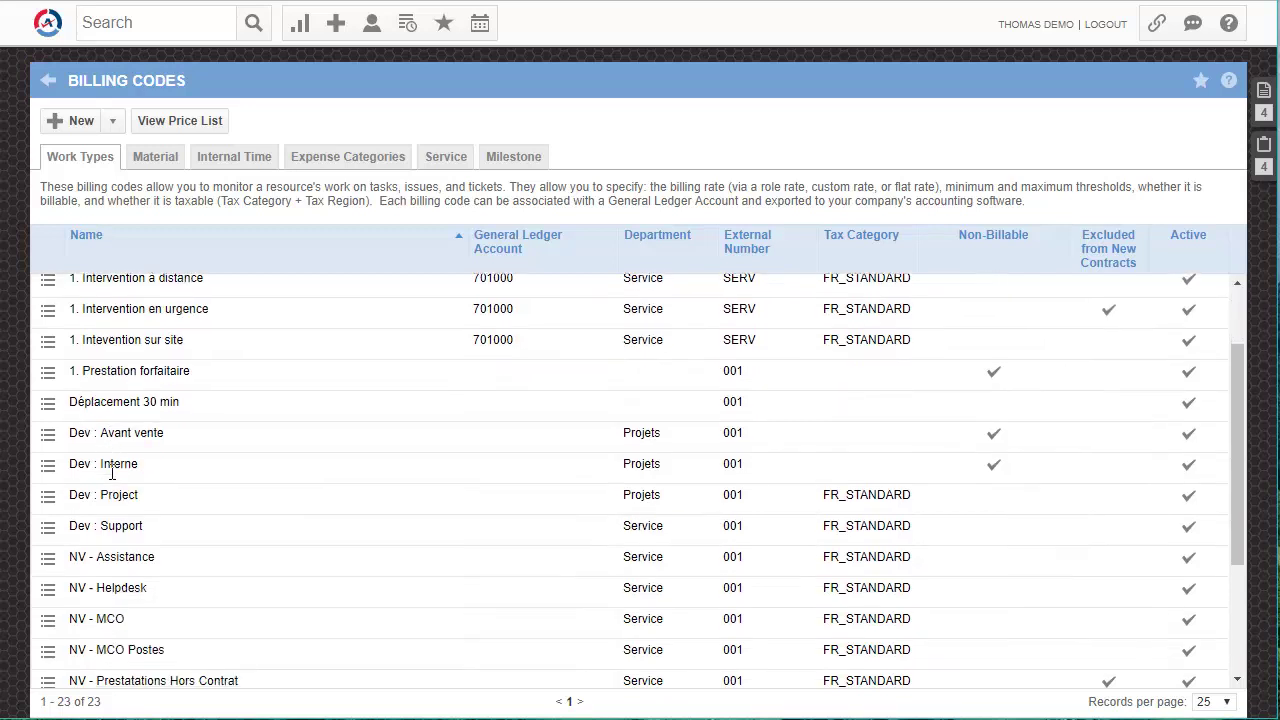
scroll(111, 474, "down", 2)
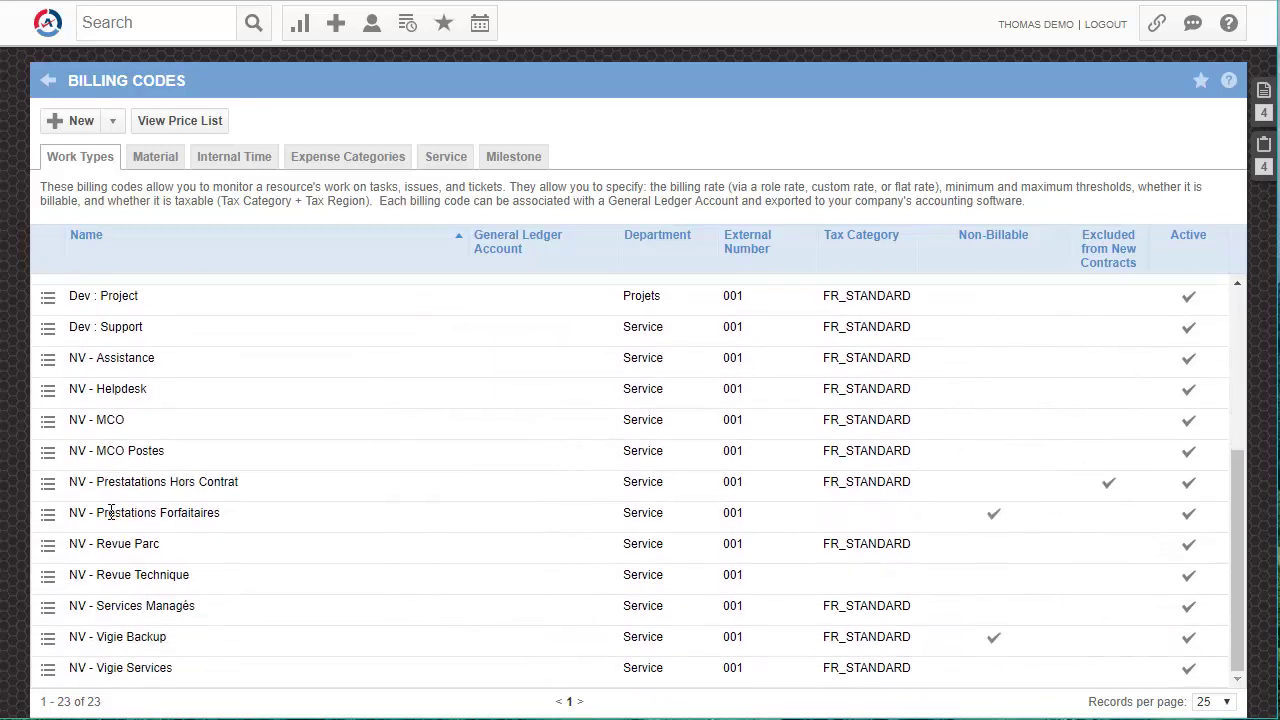
scroll(111, 512, "up", 3)
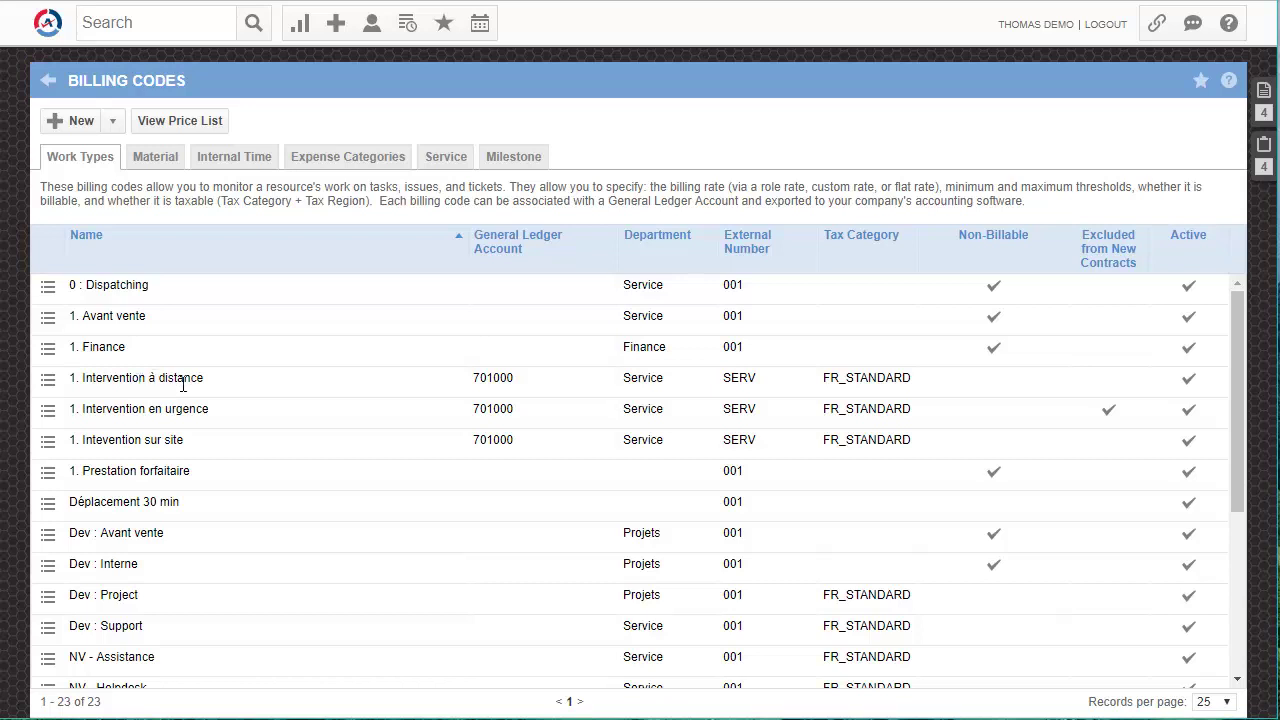
Examine the ledger account, external number and tax category of "1. Intervention à distance", and view the Material codes
left_click(472, 380)
left_click_drag(757, 381, 724, 381)
left_click(726, 381)
left_click_drag(823, 378, 913, 378)
left_click(646, 315)
left_click(155, 160)
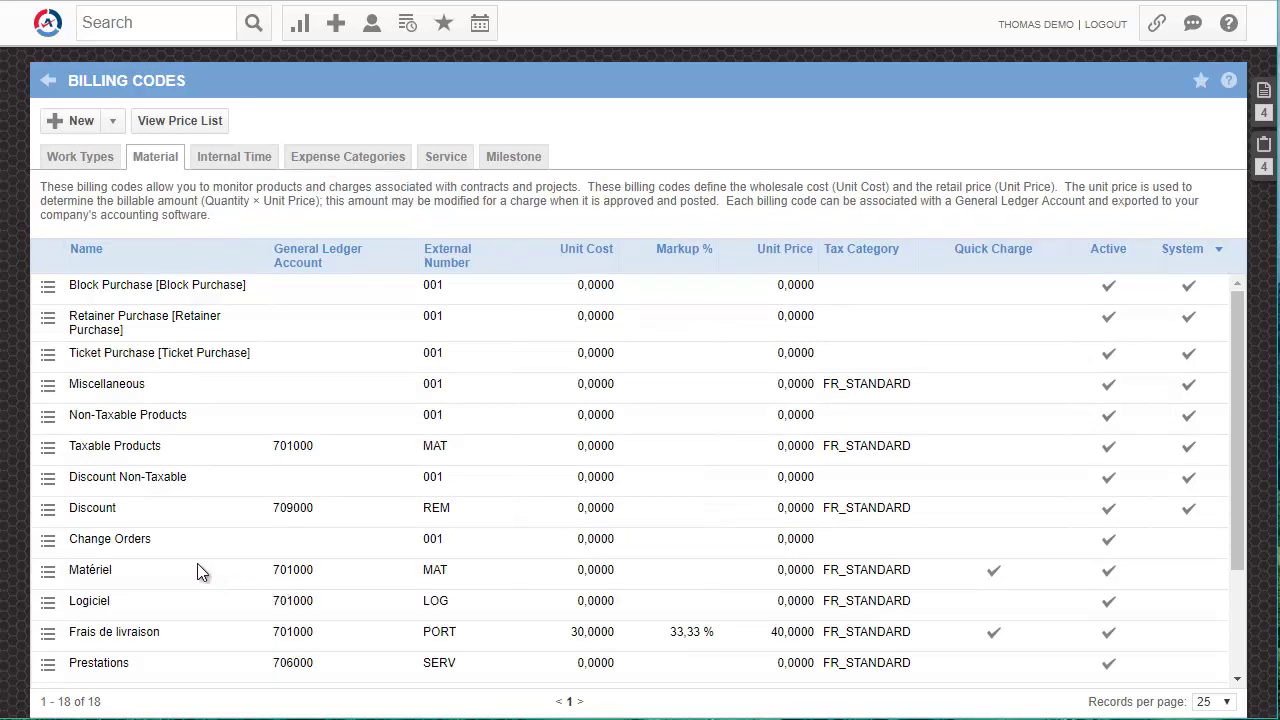
Return to the admin settings and open Tax Regions & Categories
left_click(49, 86)
scroll(427, 457, "down", 1)
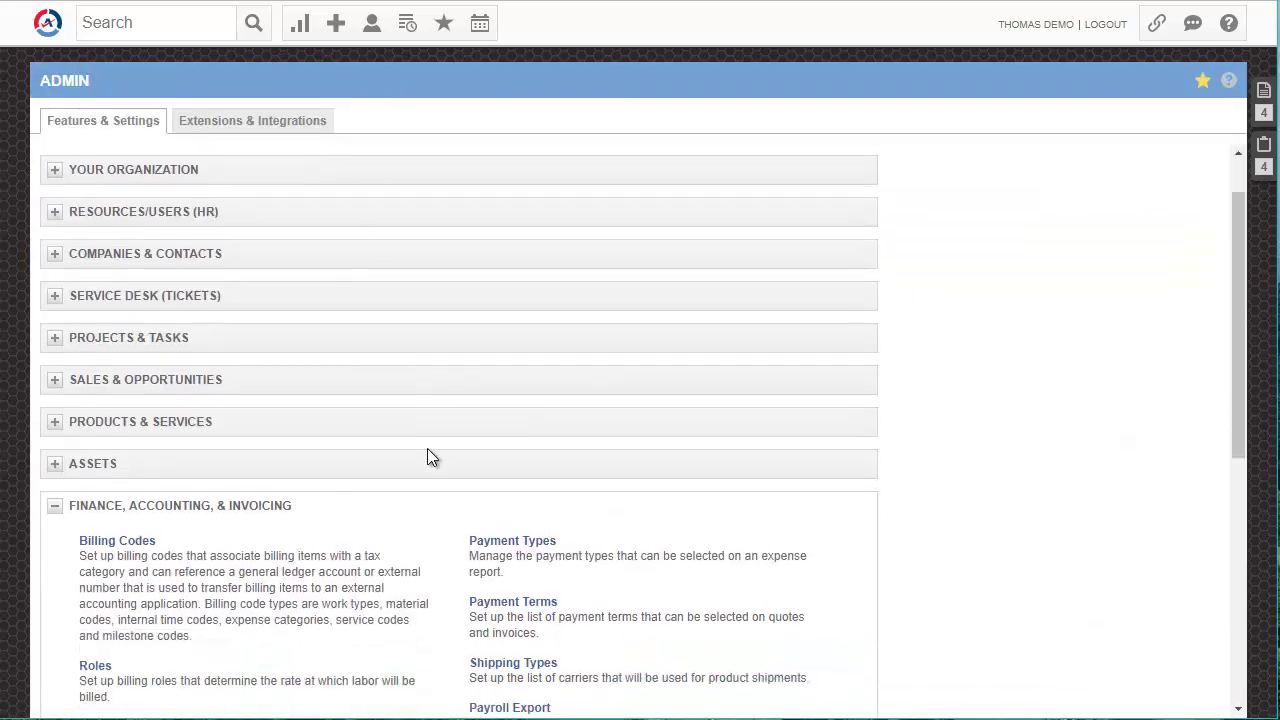
scroll(427, 457, "down", 4)
scroll(260, 280, "down", 2)
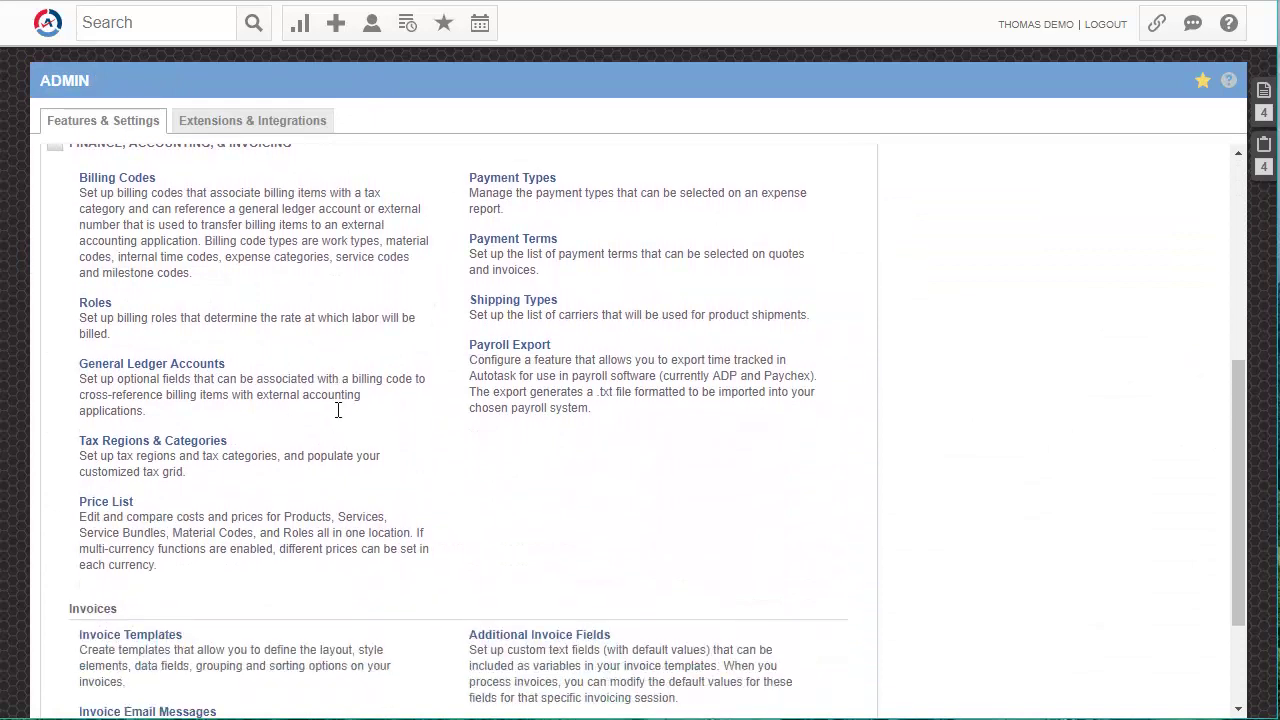
scroll(338, 410, "down", 1)
left_click(145, 375)
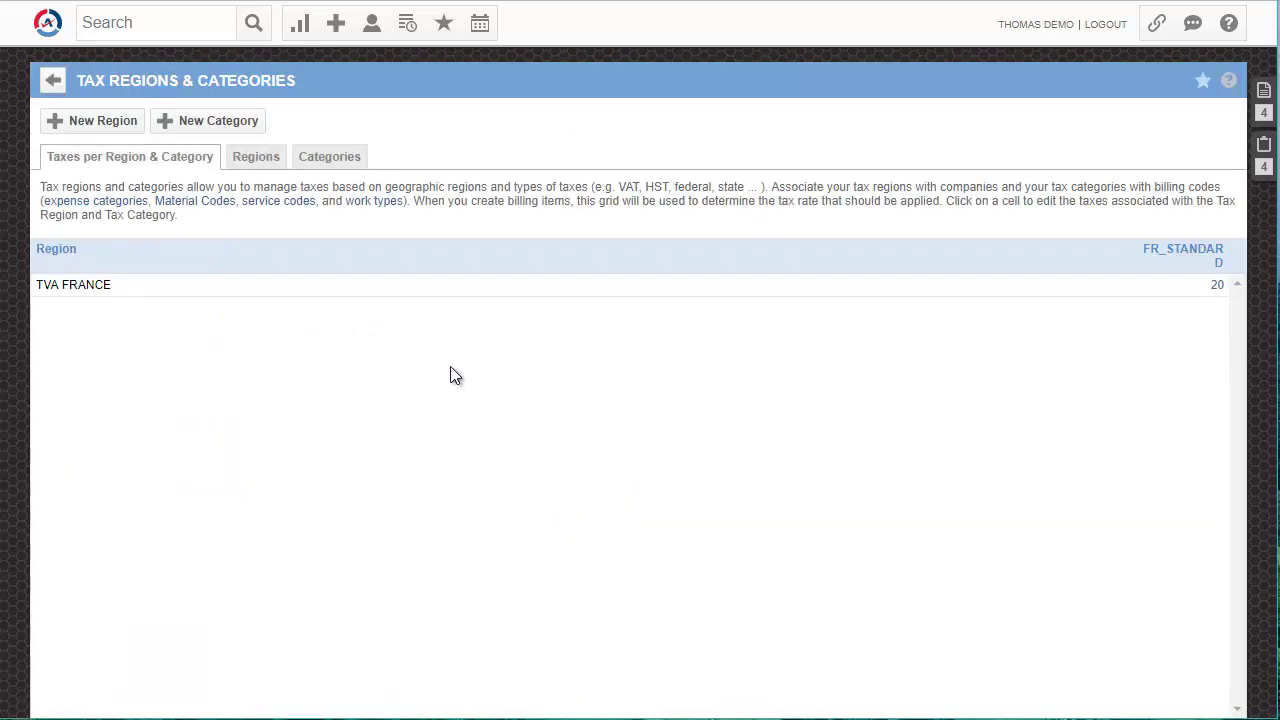
Create and save a new active tax category called TVA_REDUITE
left_click(337, 162)
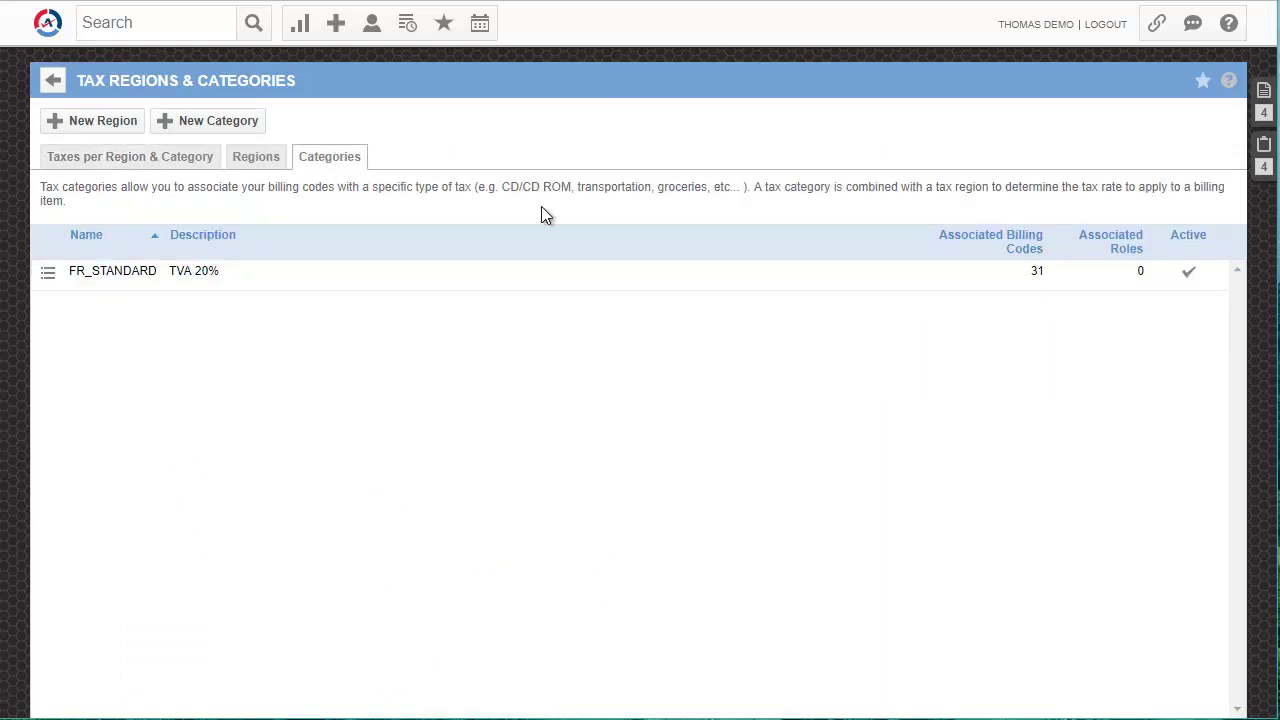
left_click(203, 120)
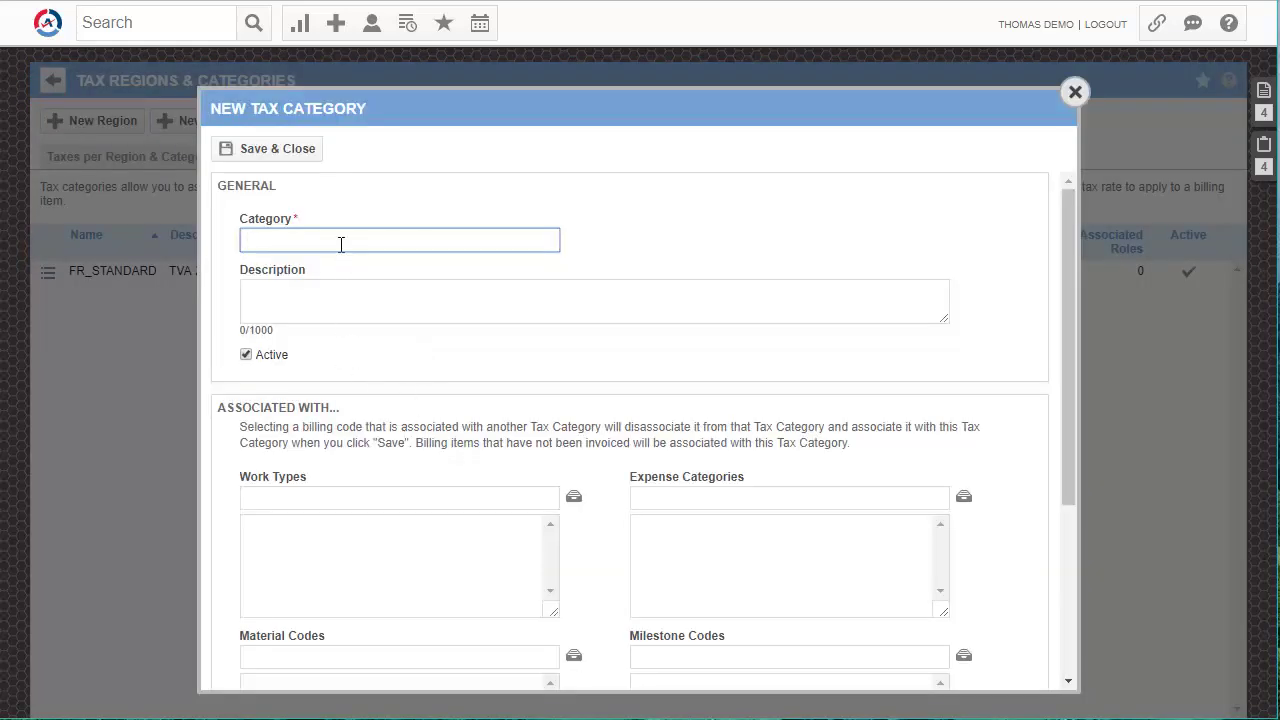
left_click(341, 244)
type("TVA")
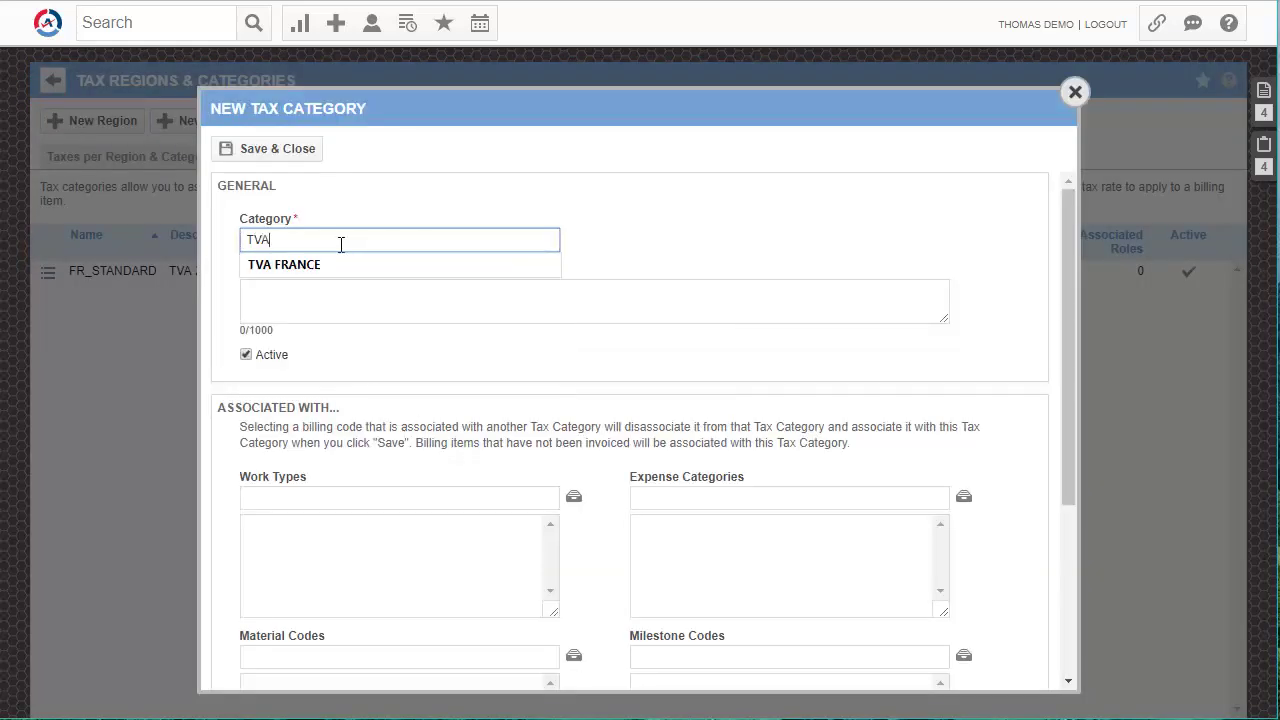
type("_REDUITE")
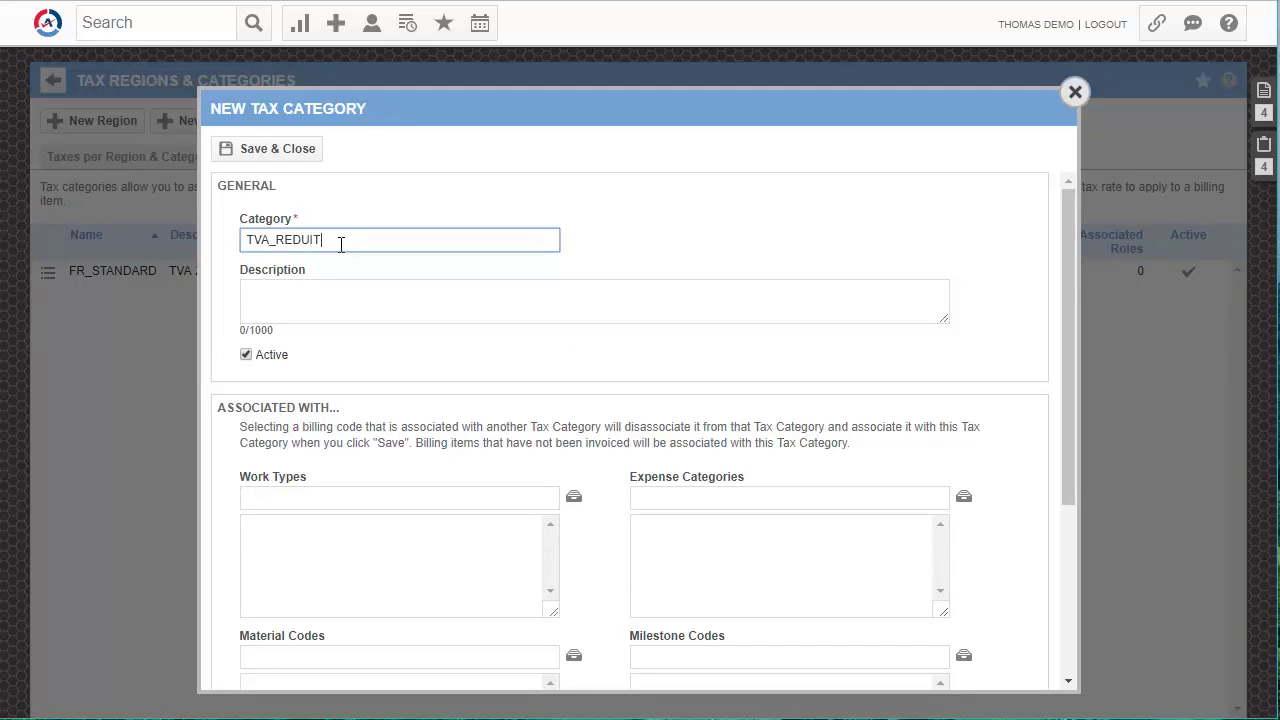
left_click(298, 148)
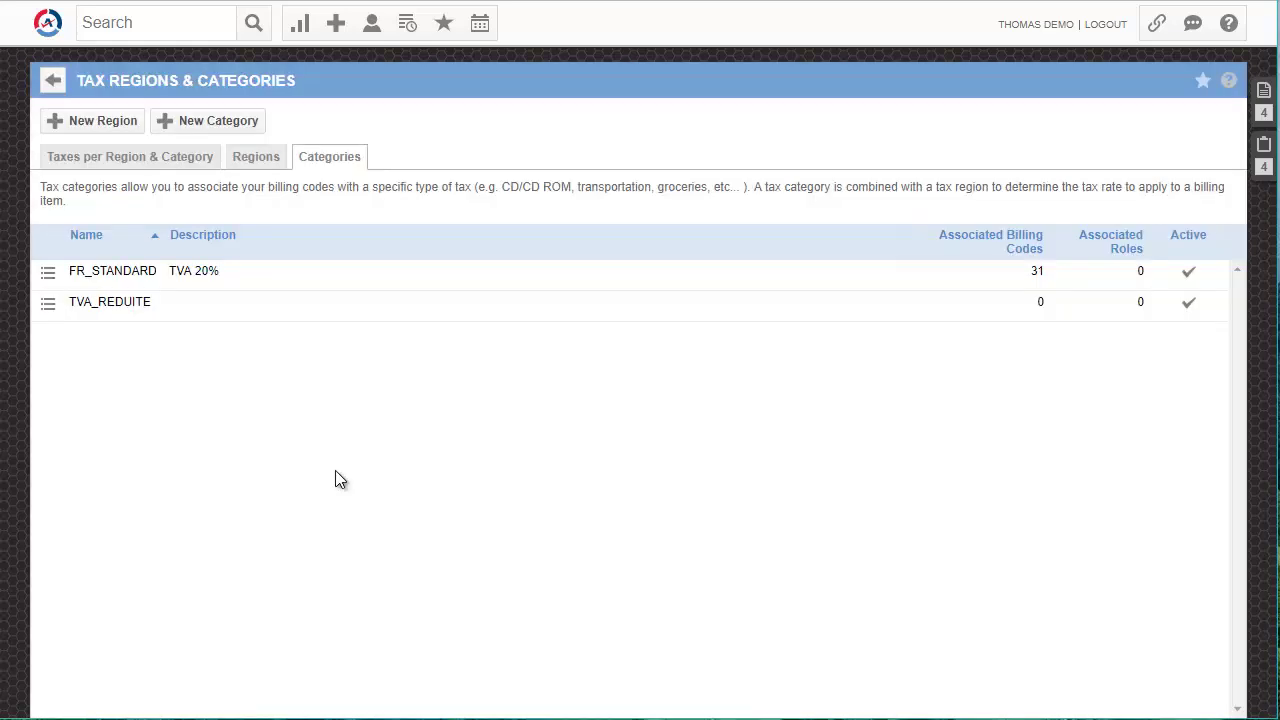
Review the tax regions, the tax categories and the grid of taxes per region and category
left_click(257, 161)
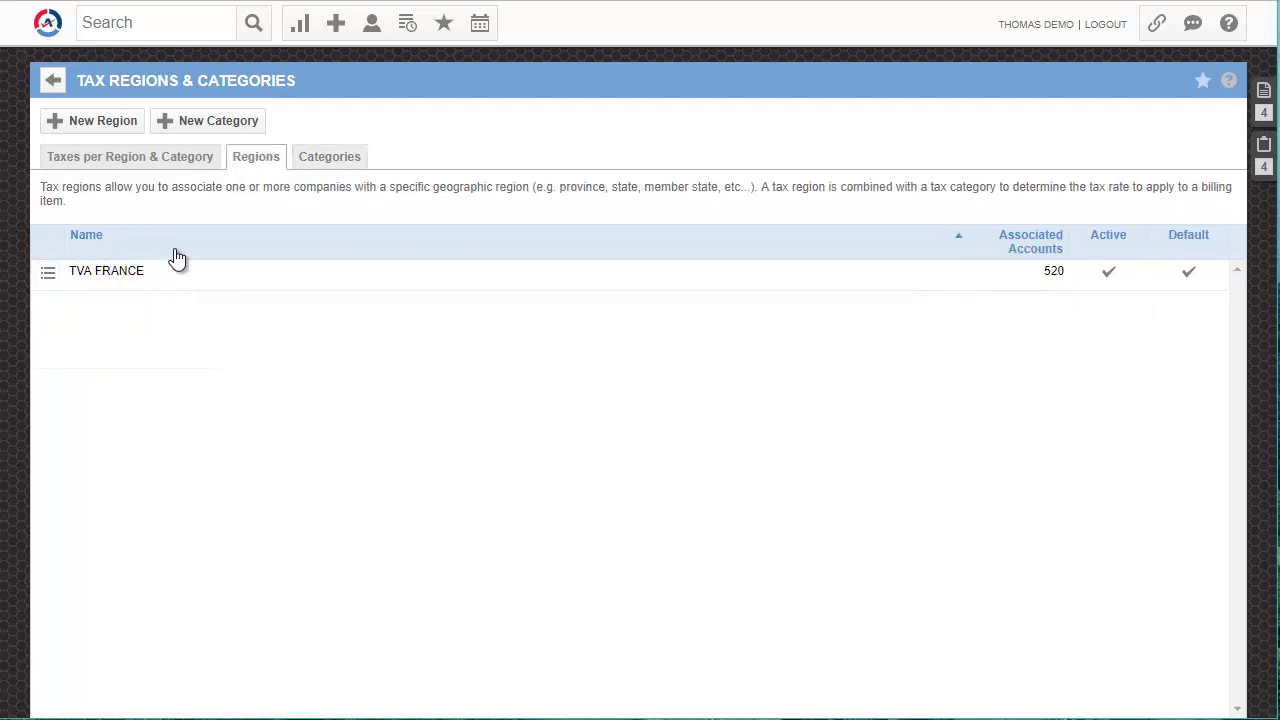
left_click(142, 166)
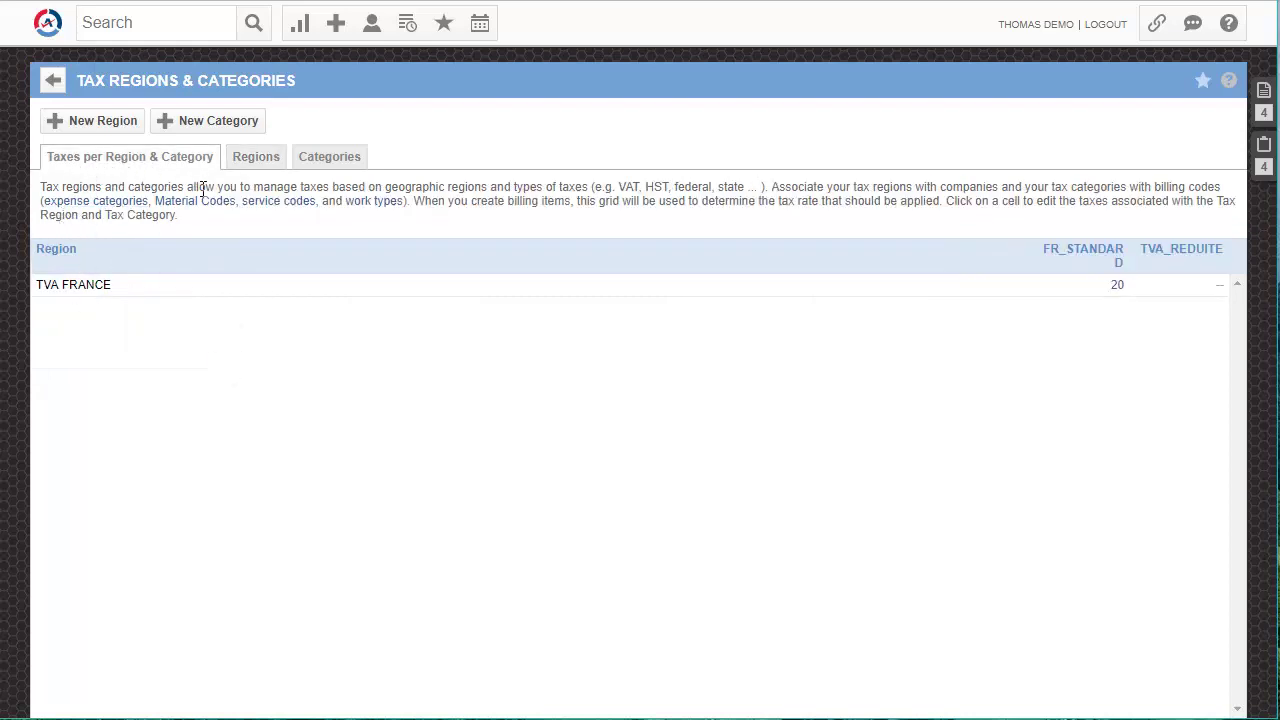
left_click(310, 166)
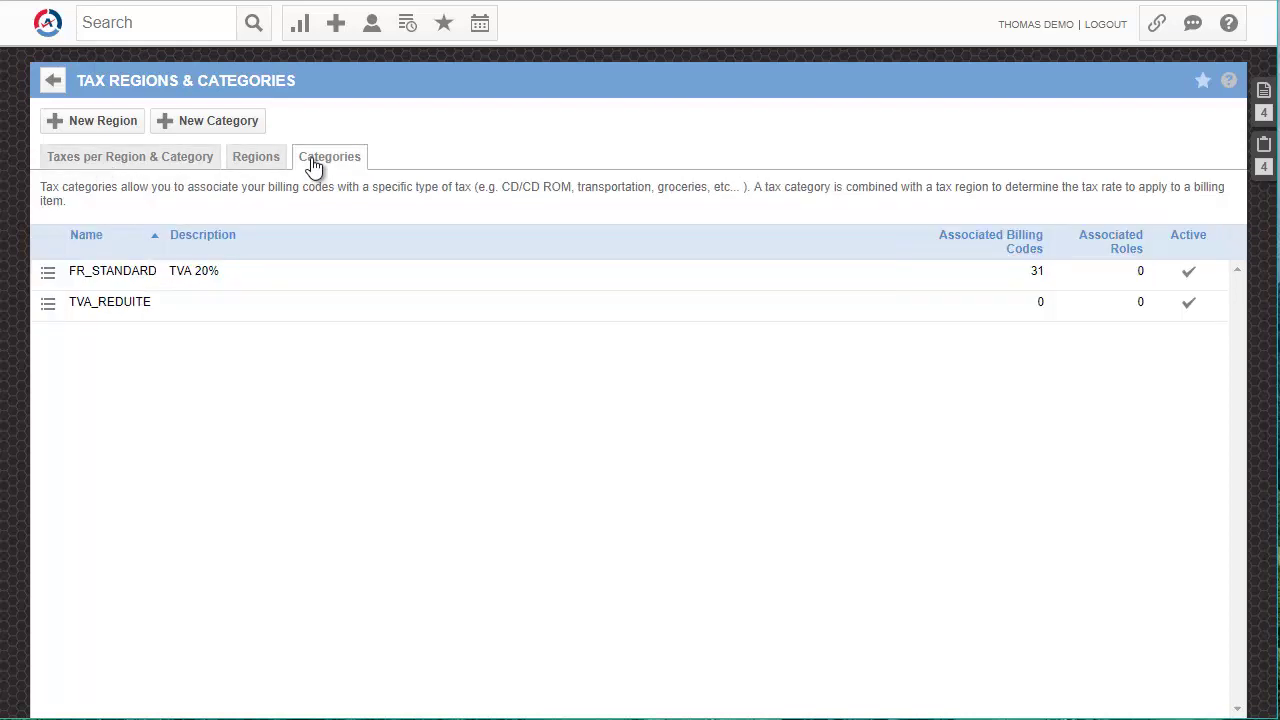
left_click(252, 163)
left_click(150, 160)
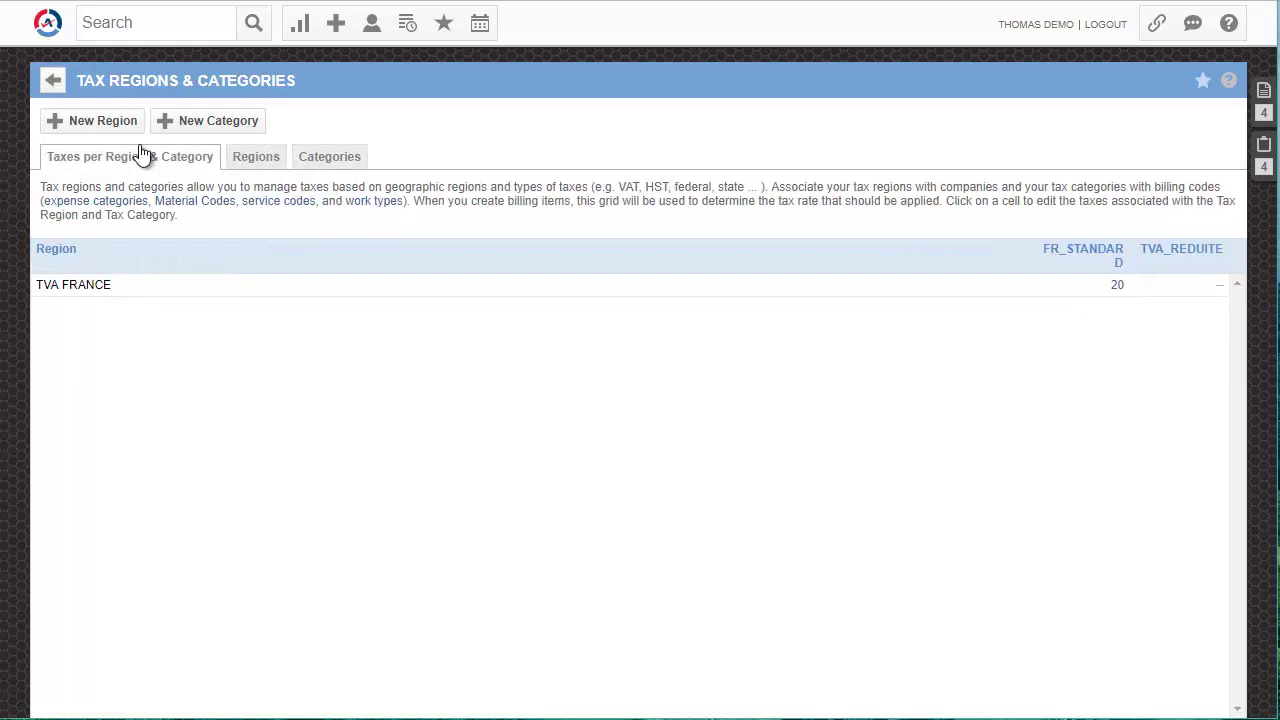
left_click(53, 80)
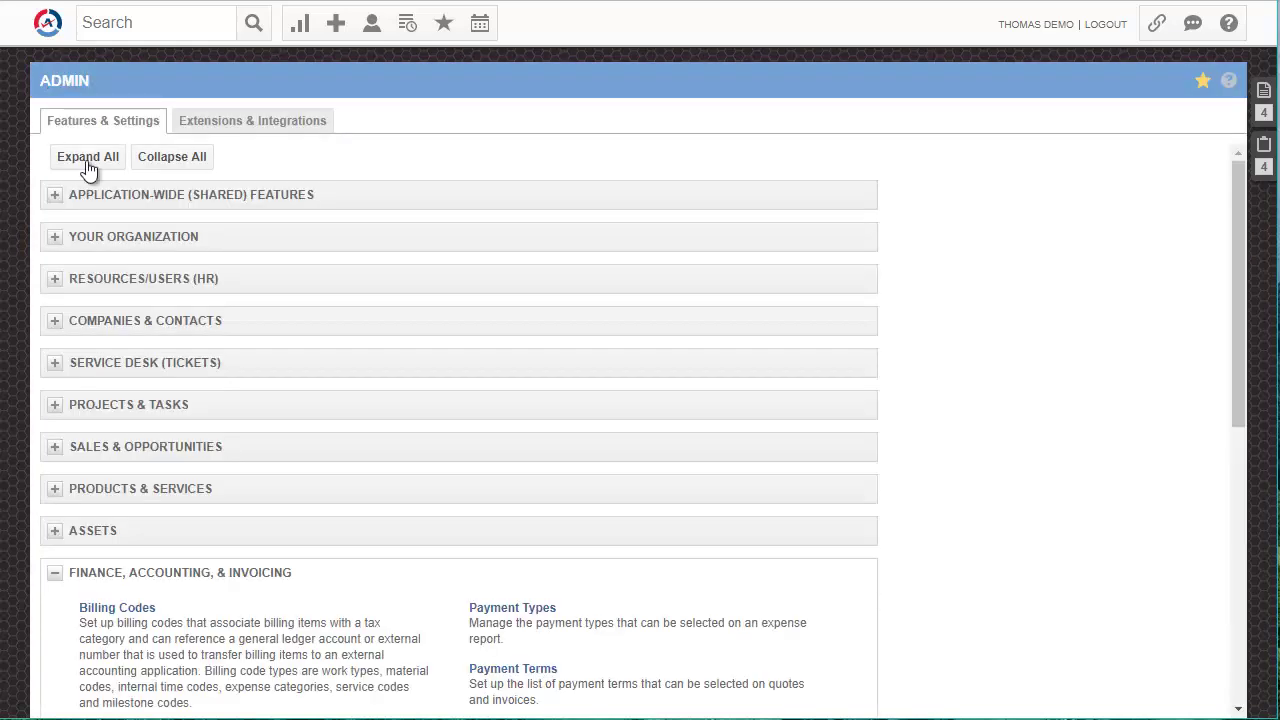
scroll(214, 551, "down", 3)
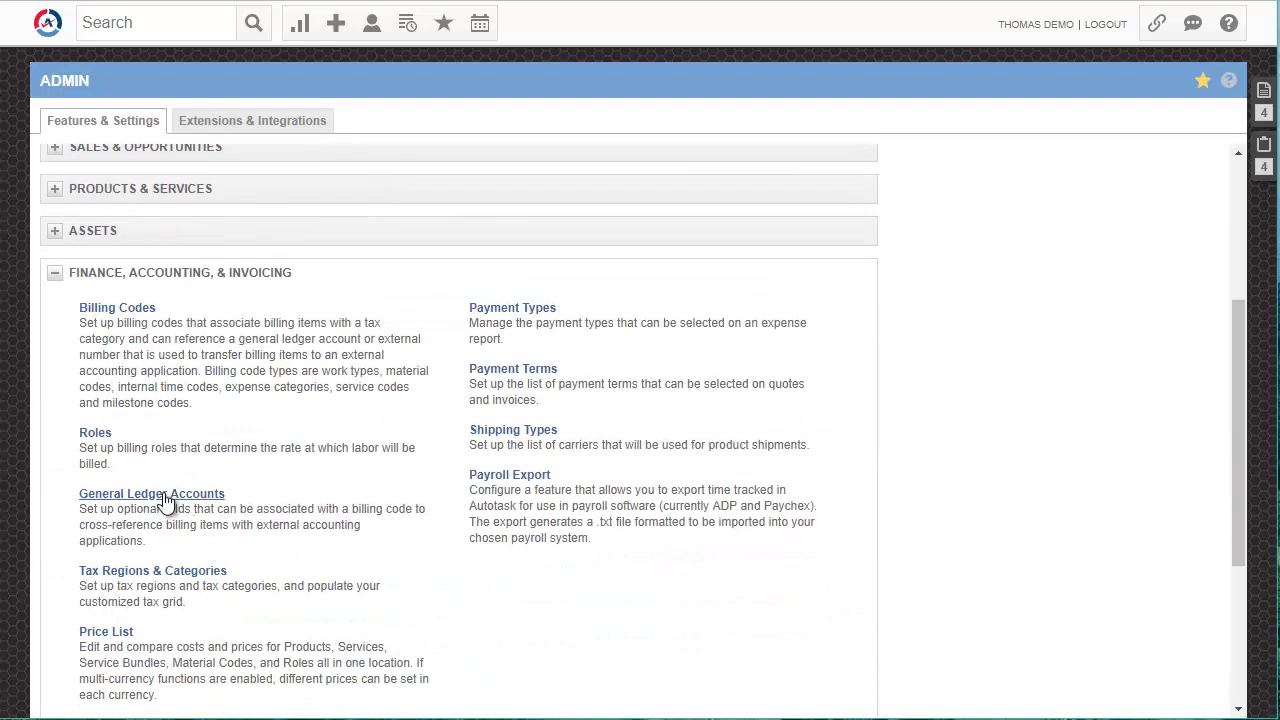
left_click(172, 578)
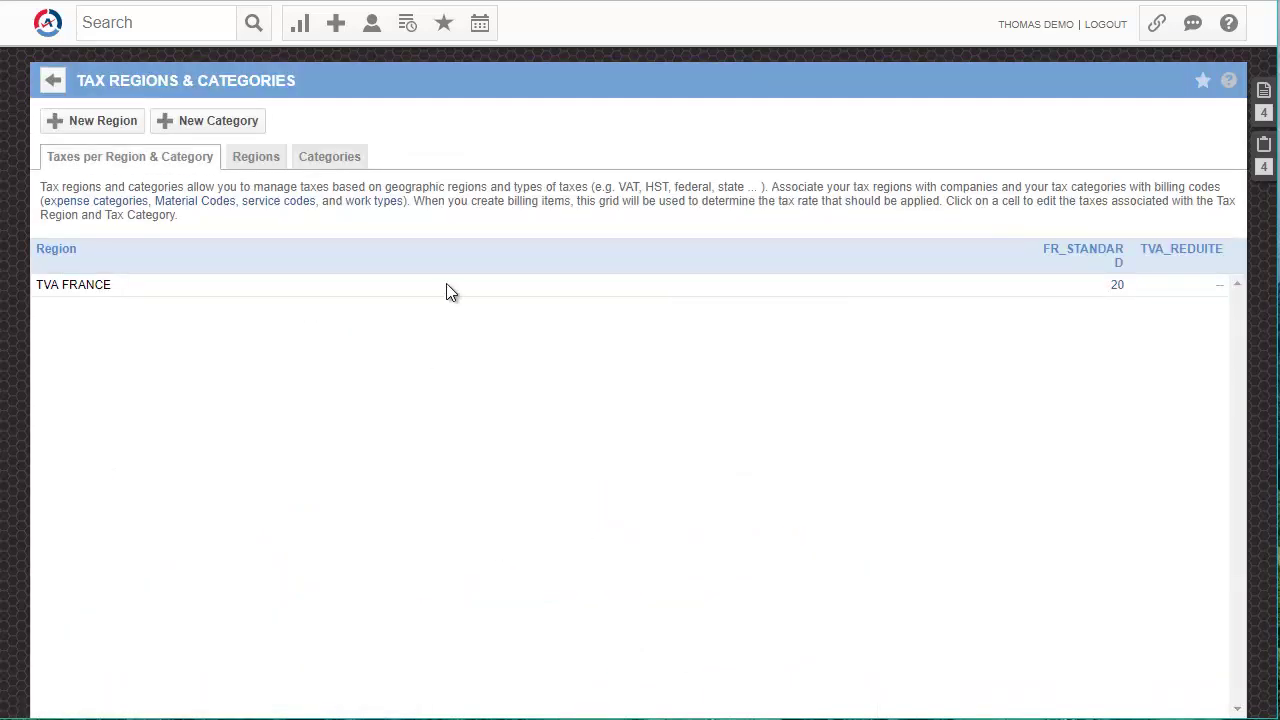
Add and save a tax named "TVA réduite" at 10% for the TVA FRANCE region and the TVA_REDUITE category
left_click(1219, 284)
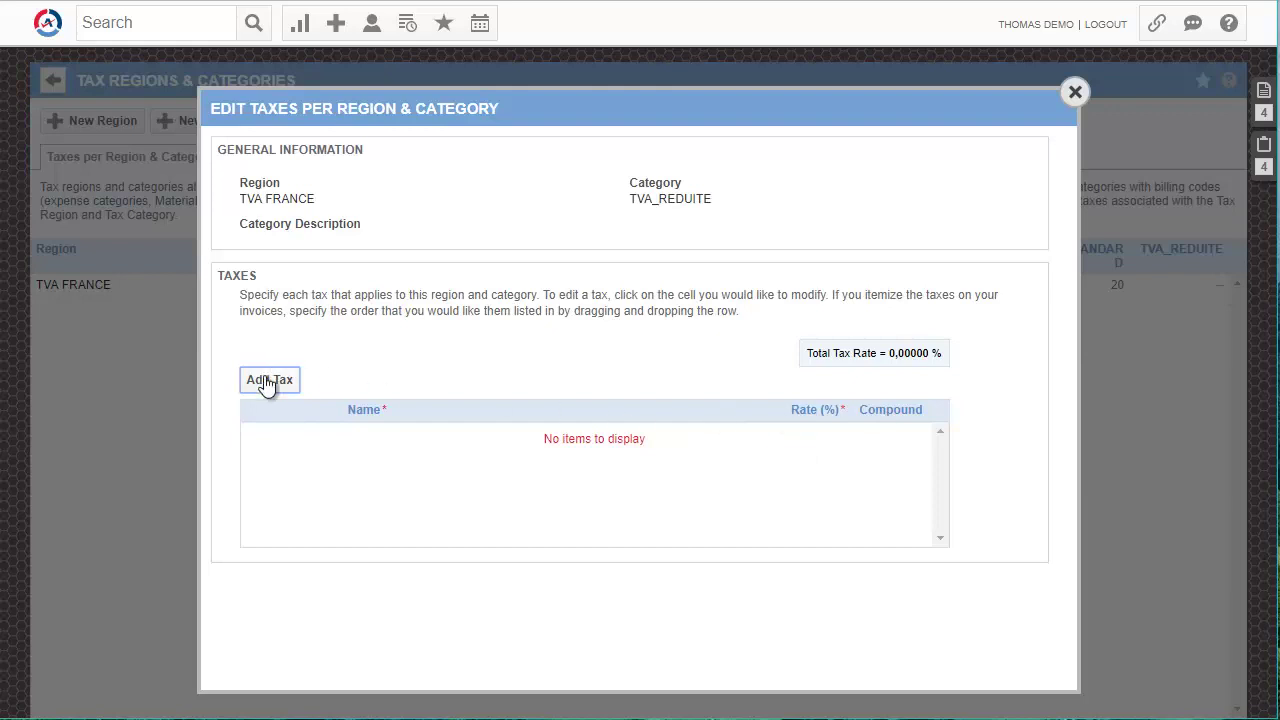
left_click_drag(936, 356, 826, 356)
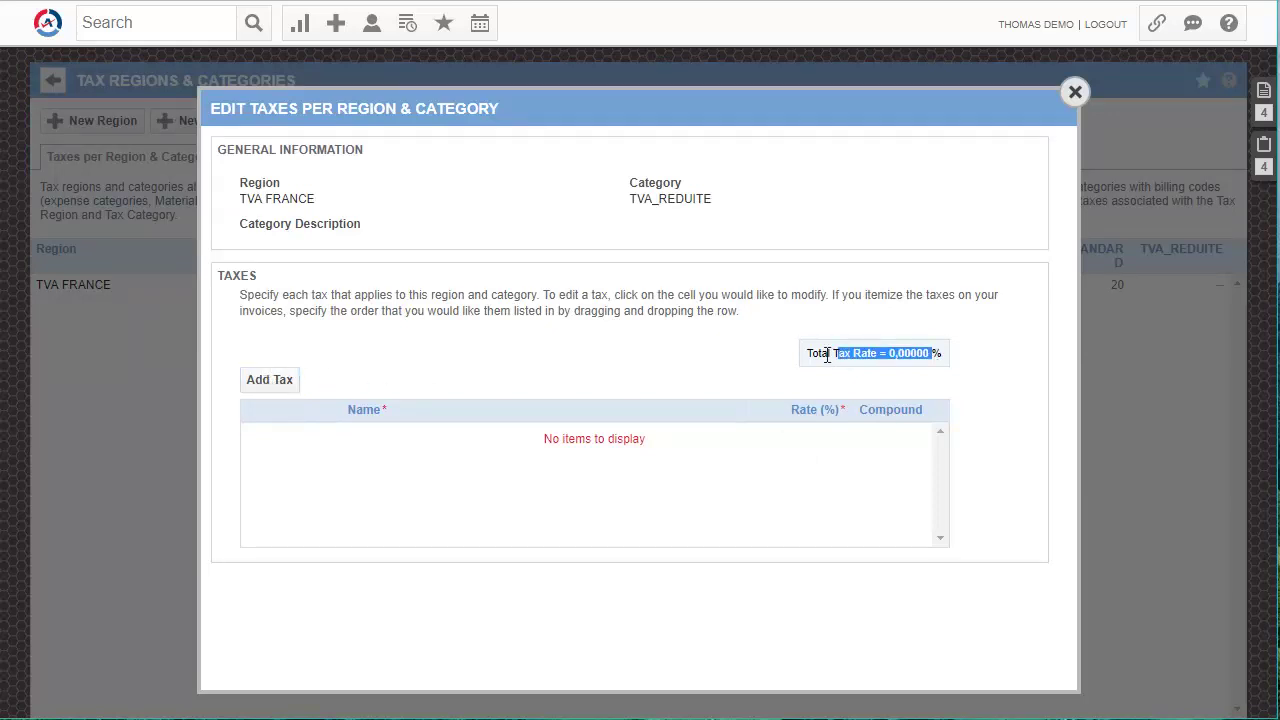
left_click(282, 383)
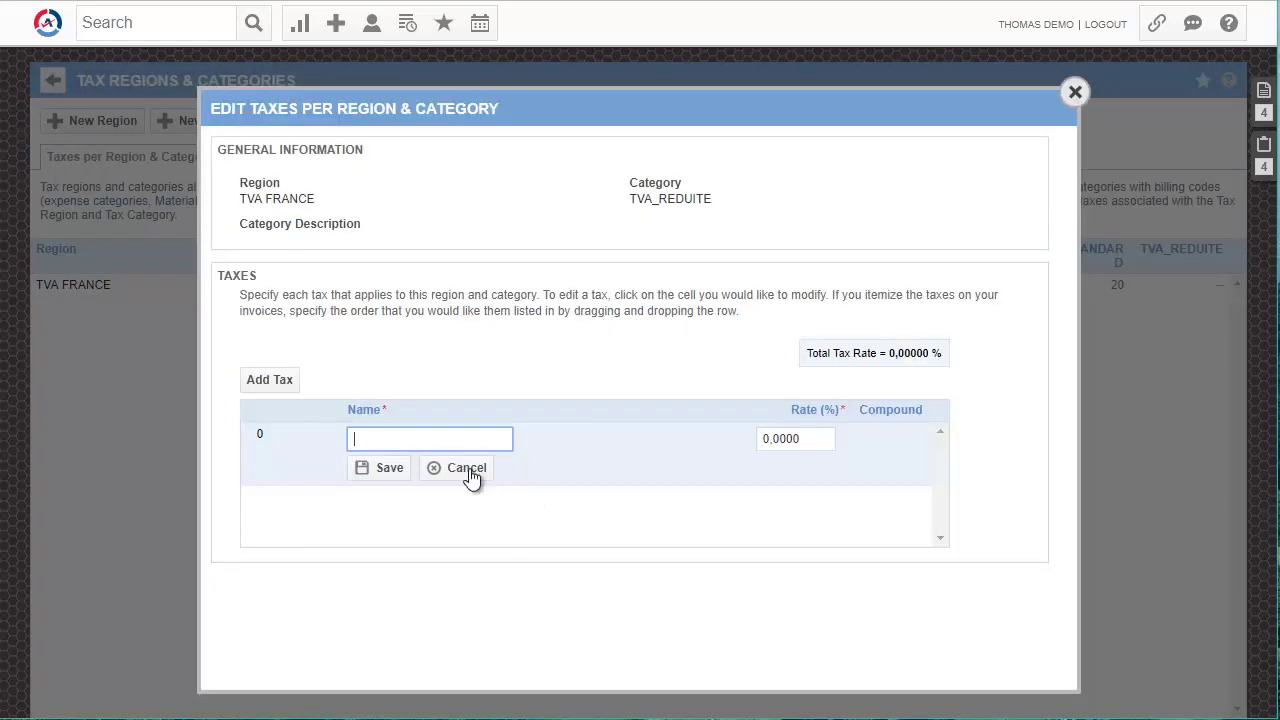
left_click(452, 440)
type("T")
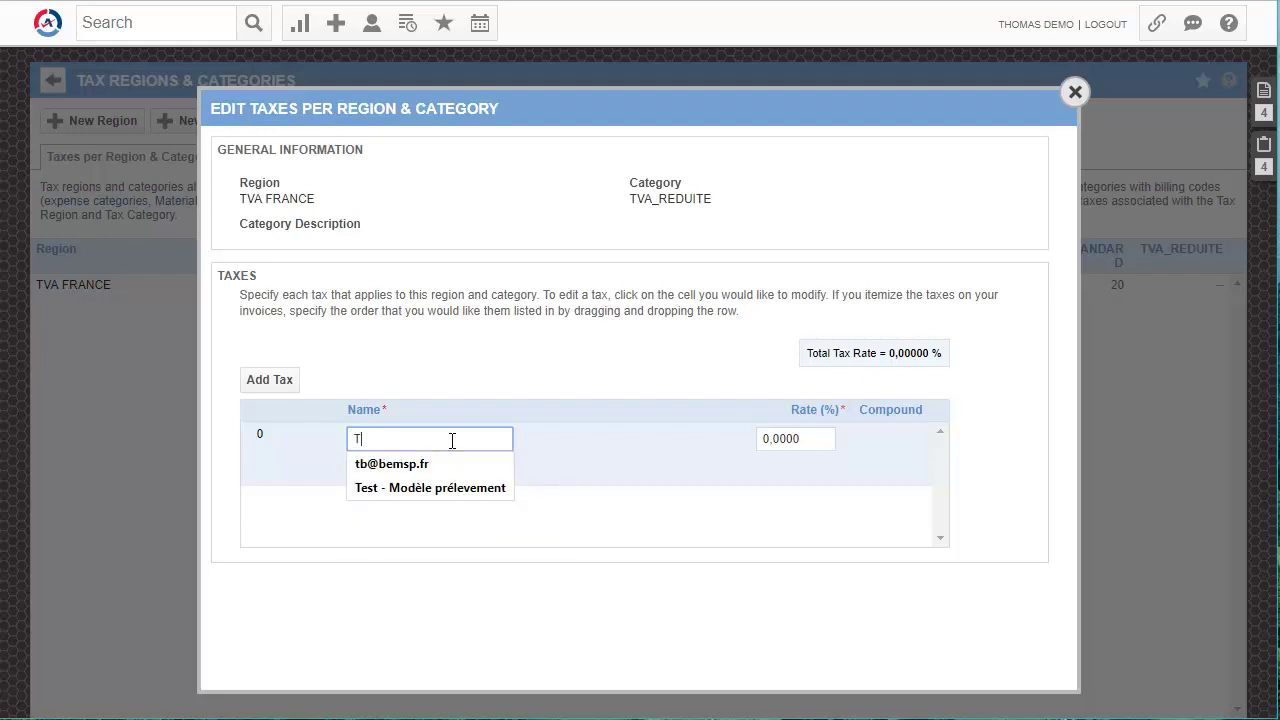
type("VA réduite")
key("Tab")
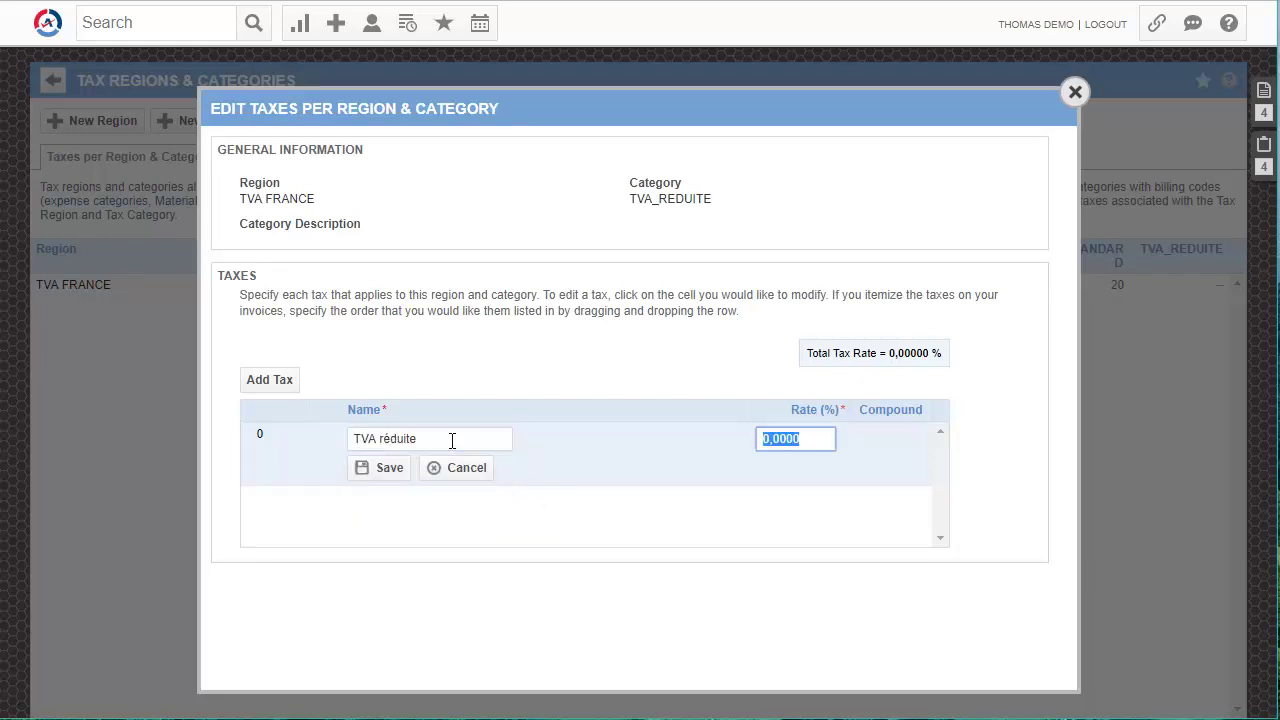
type("10")
left_click(366, 478)
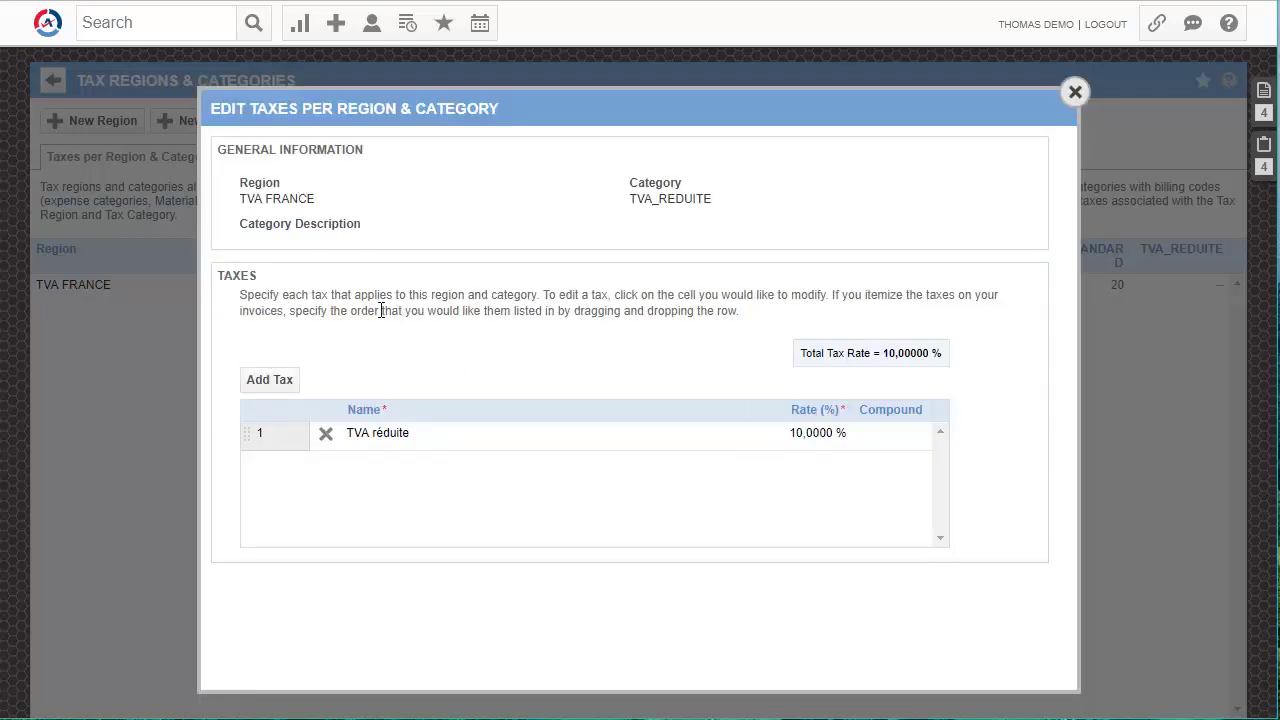
left_click(1075, 93)
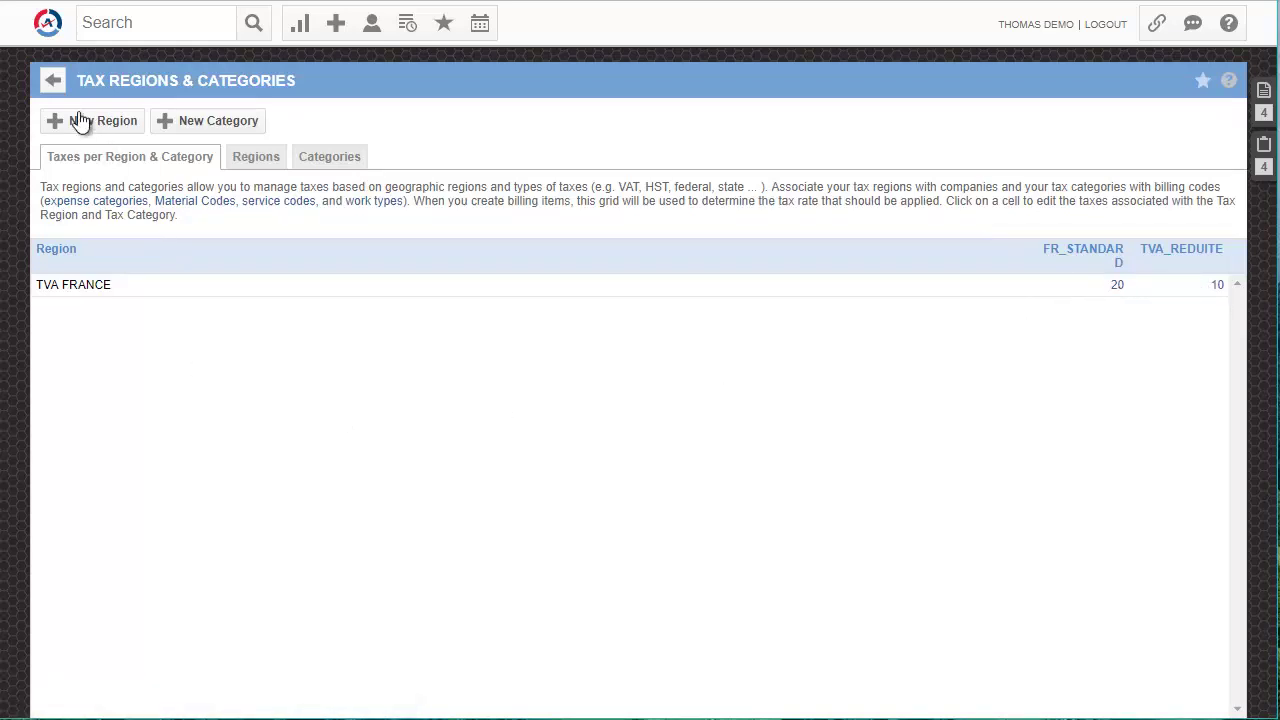
Return to the admin settings and open the Material billing codes
left_click(55, 82)
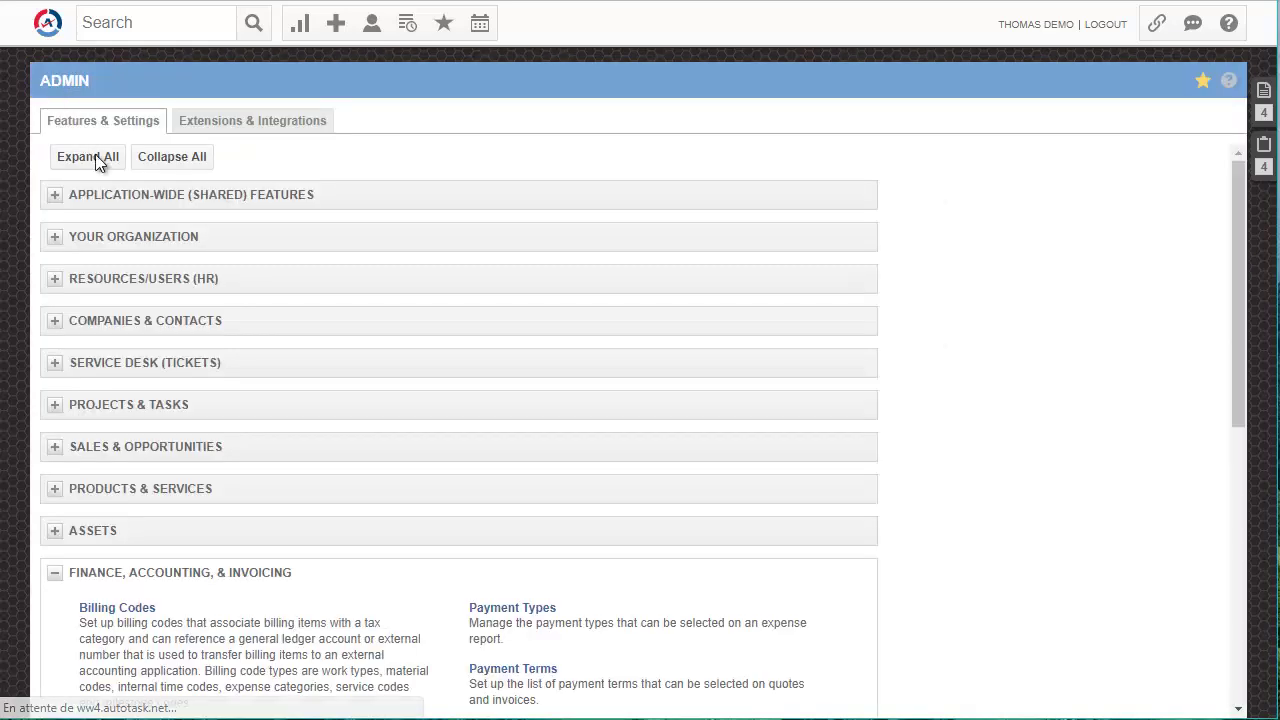
left_click(138, 612)
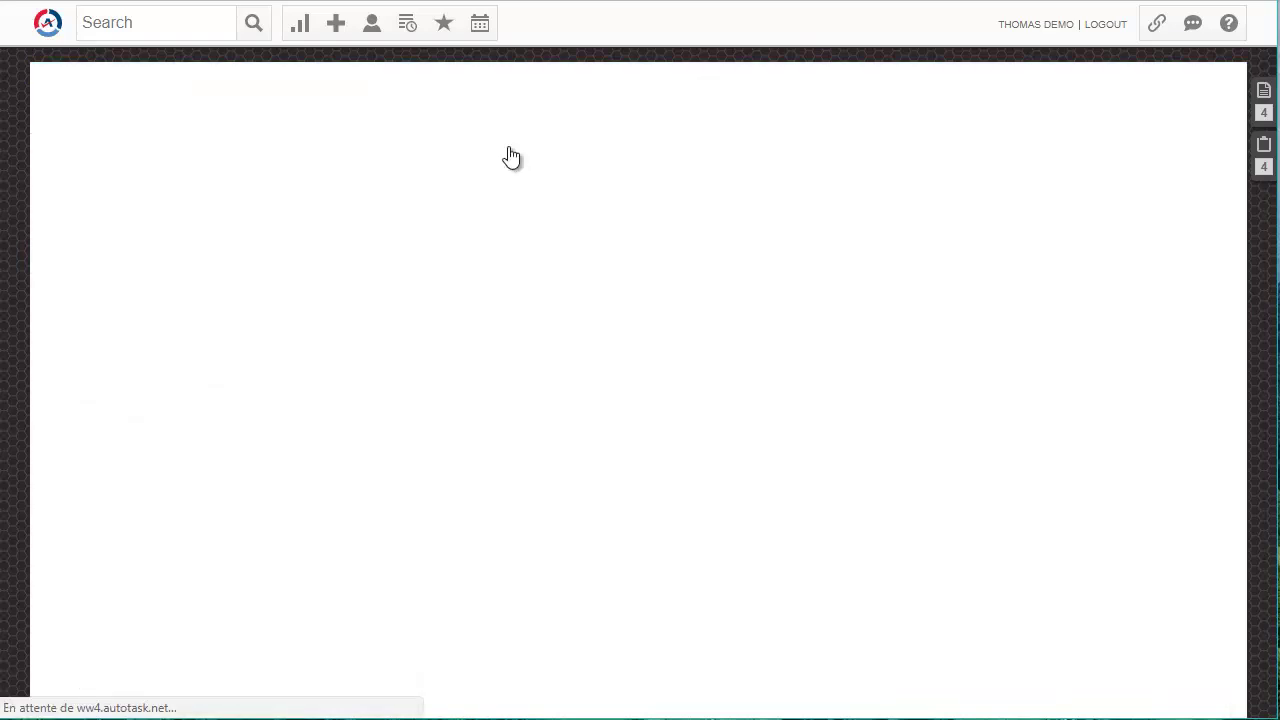
left_click(148, 163)
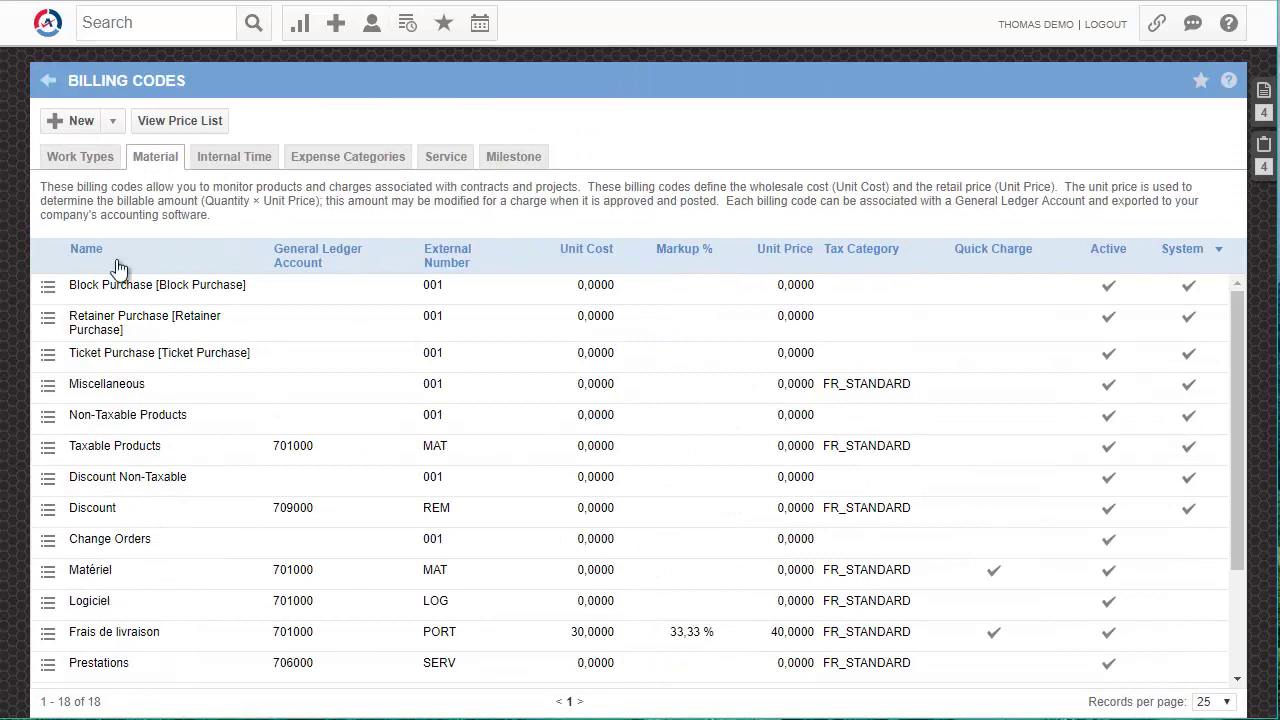
Create and save an active material code named "Equipement en TVA réduite" with the tax category TVA_REDUITE
left_click(80, 124)
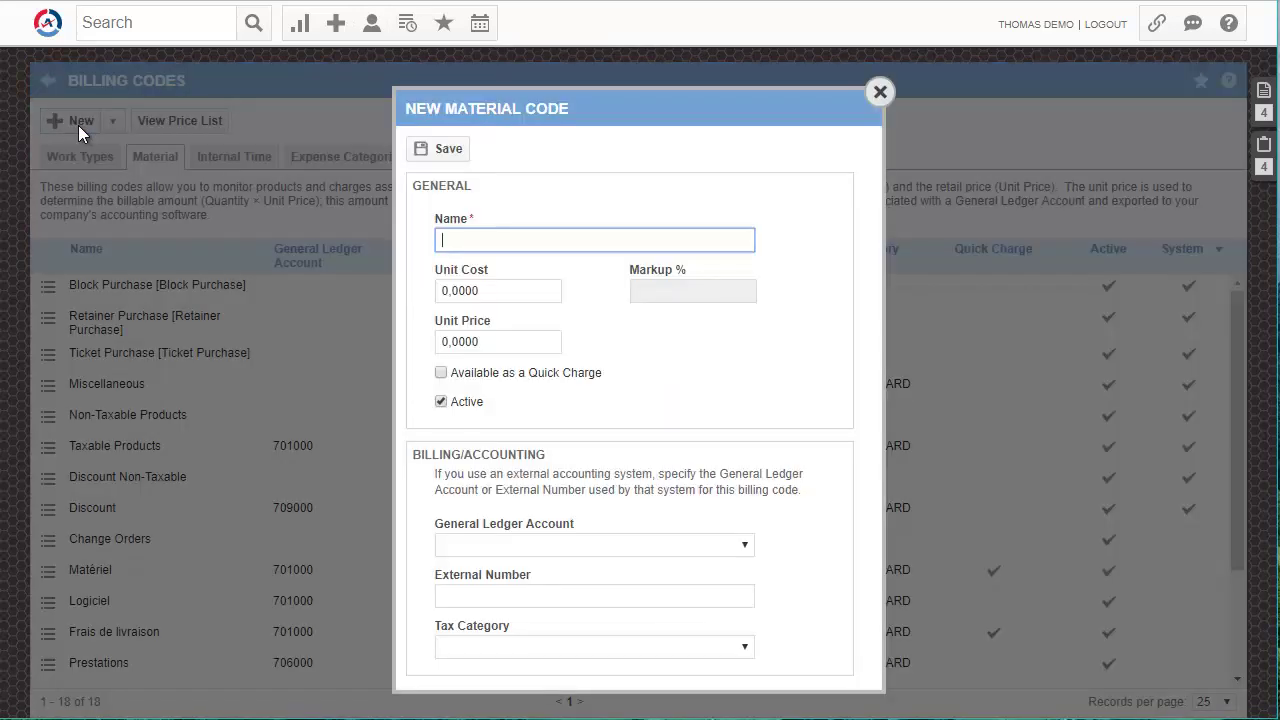
left_click(580, 243)
type("Equipement en TVA résu")
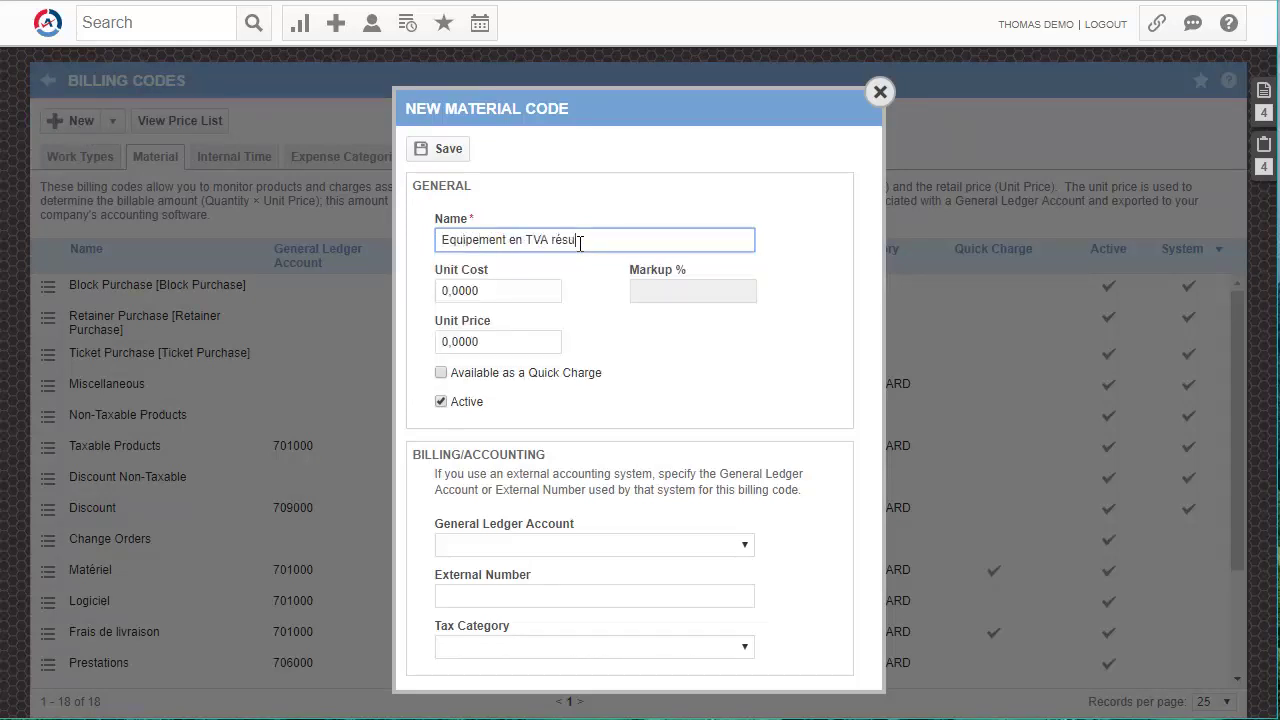
type("uite")
left_click(740, 647)
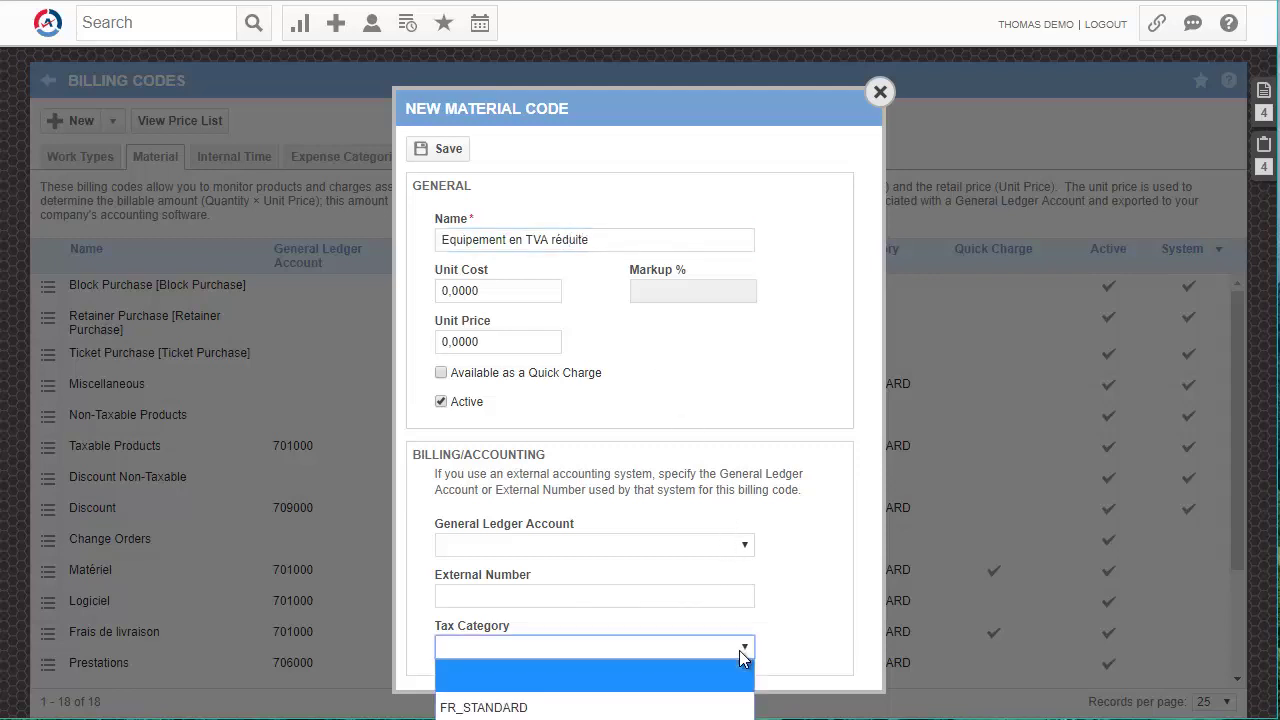
left_click(500, 716)
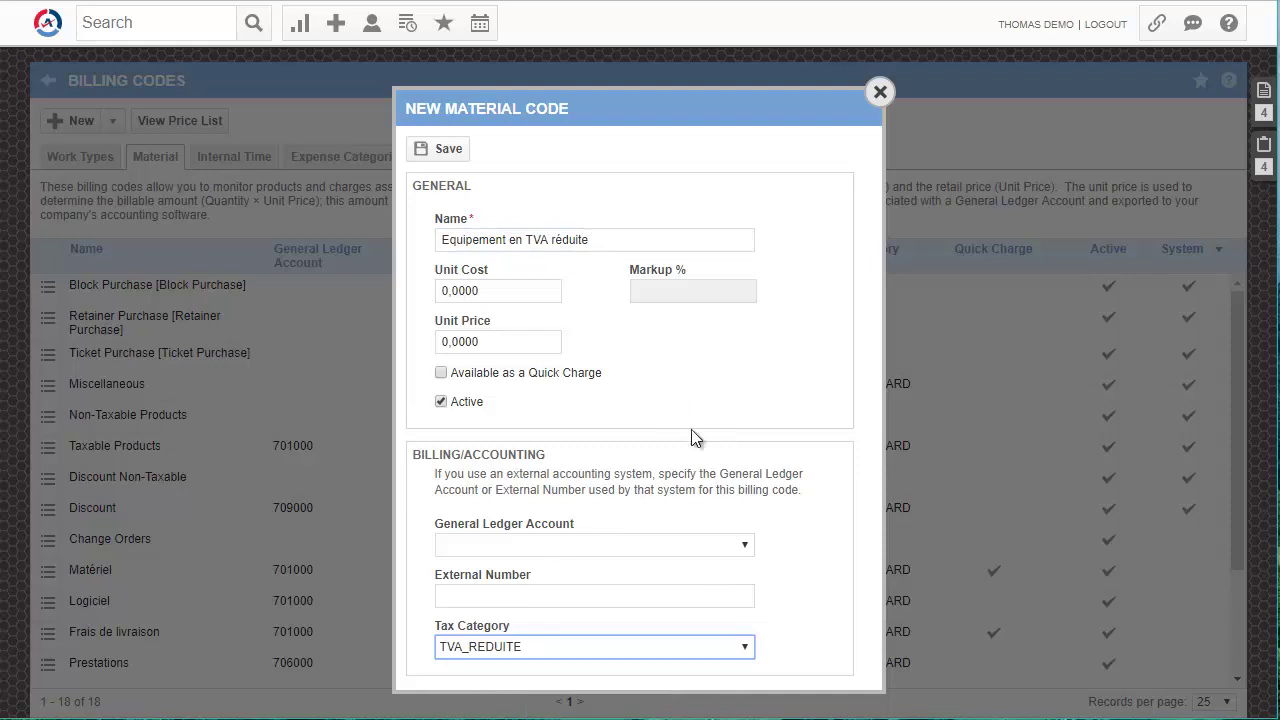
left_click(441, 148)
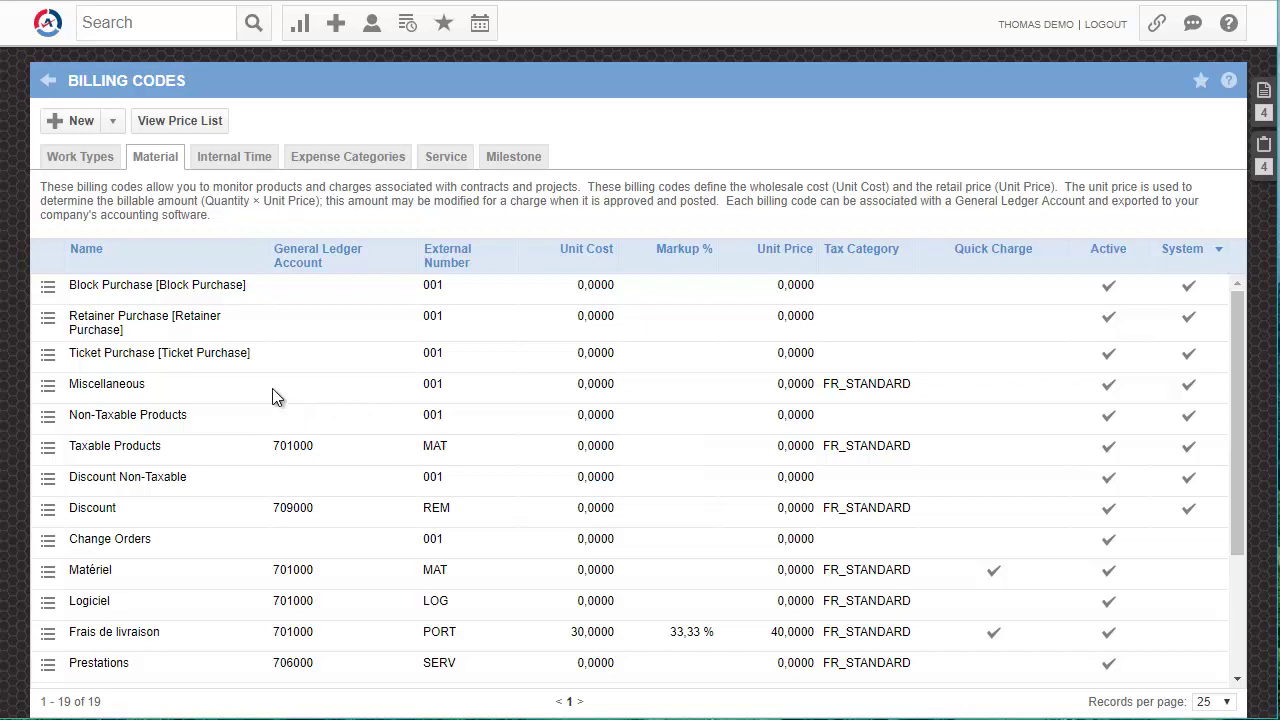
Open the product search in the Inventory module
left_click(47, 24)
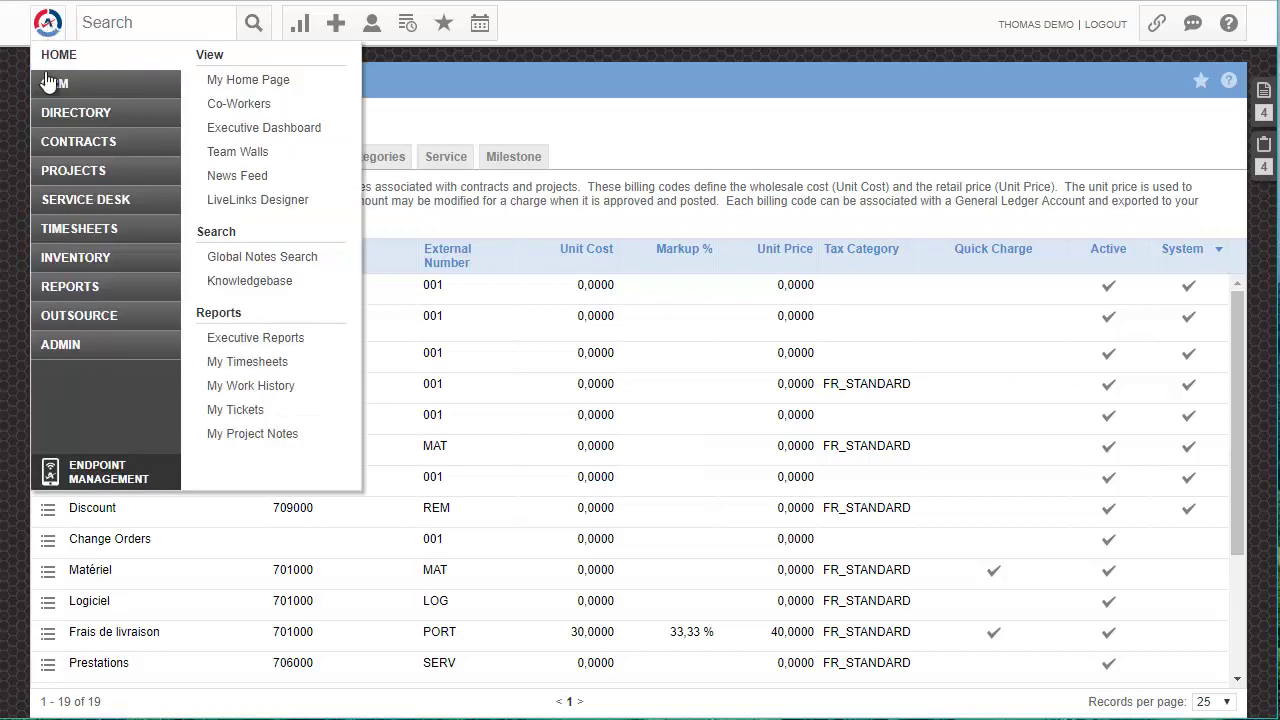
mouse_move(58, 366)
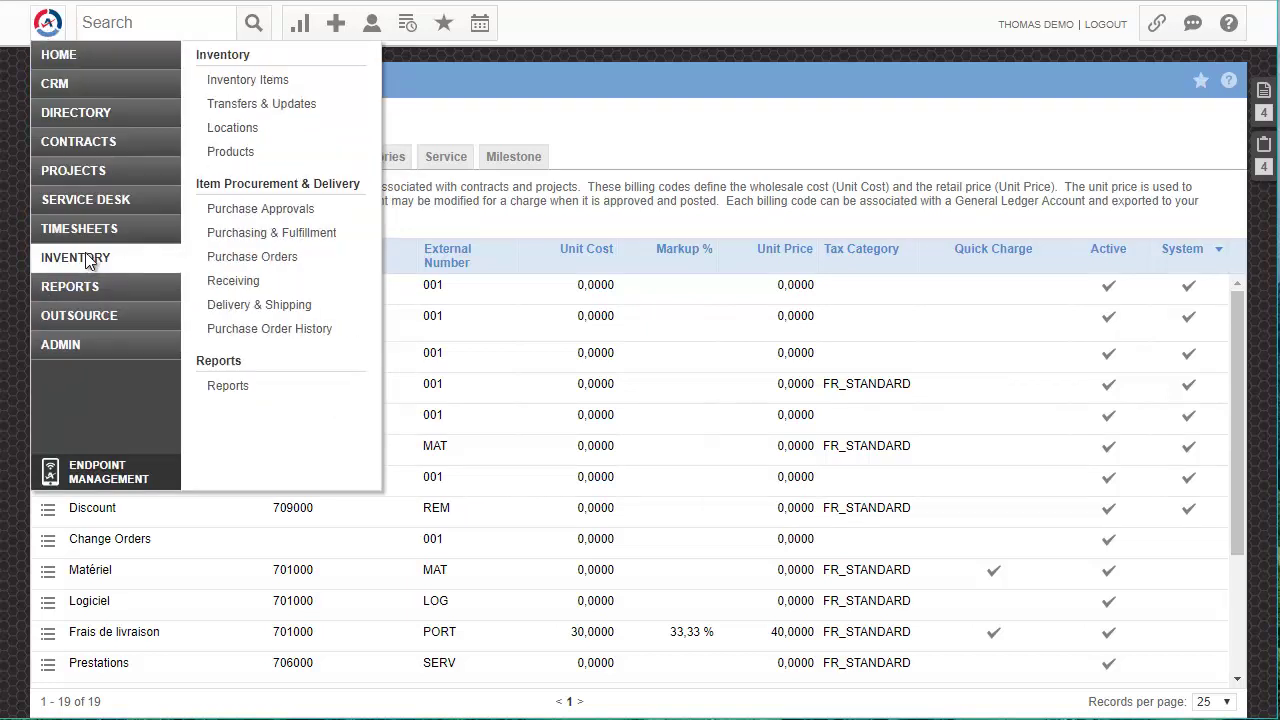
left_click(87, 259)
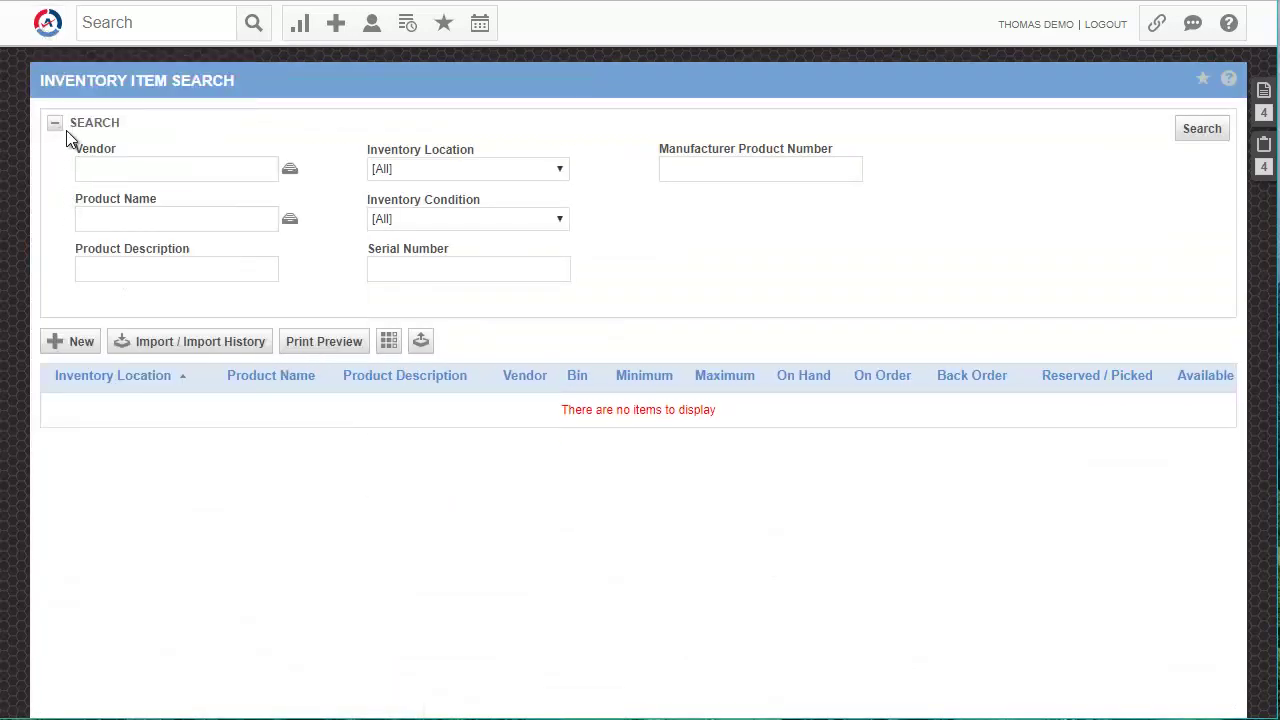
left_click(50, 30)
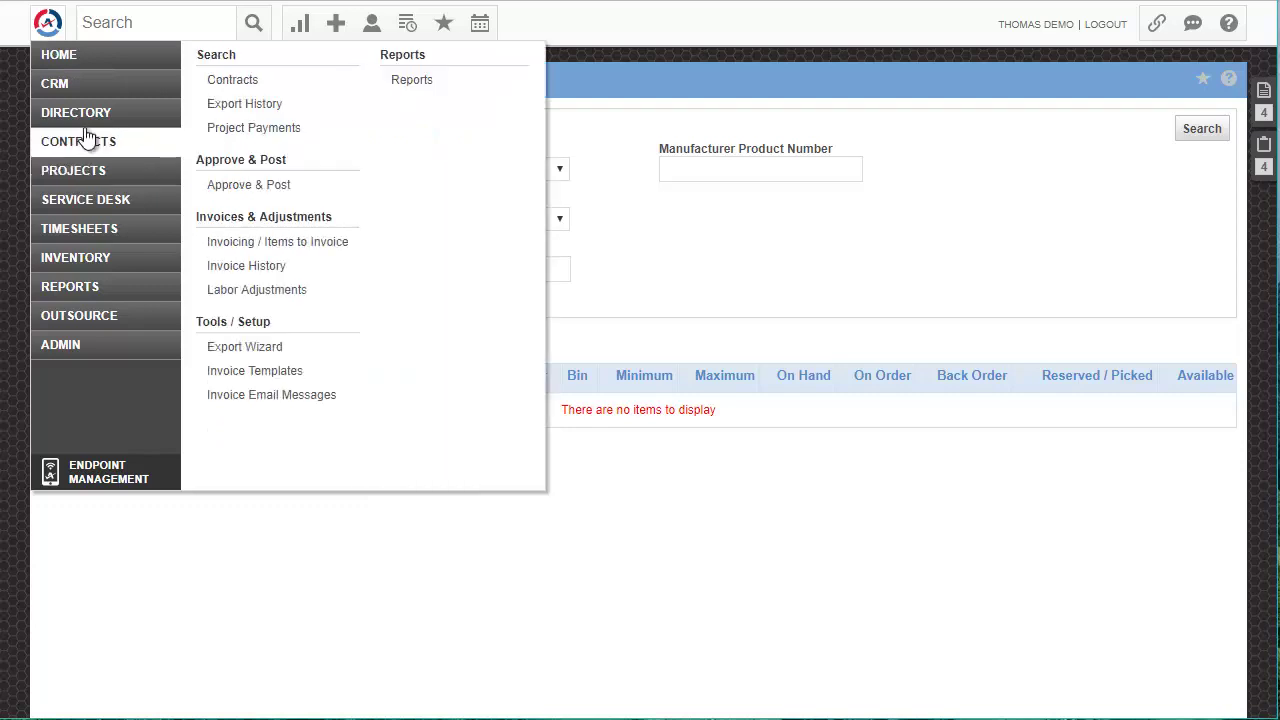
left_click(236, 158)
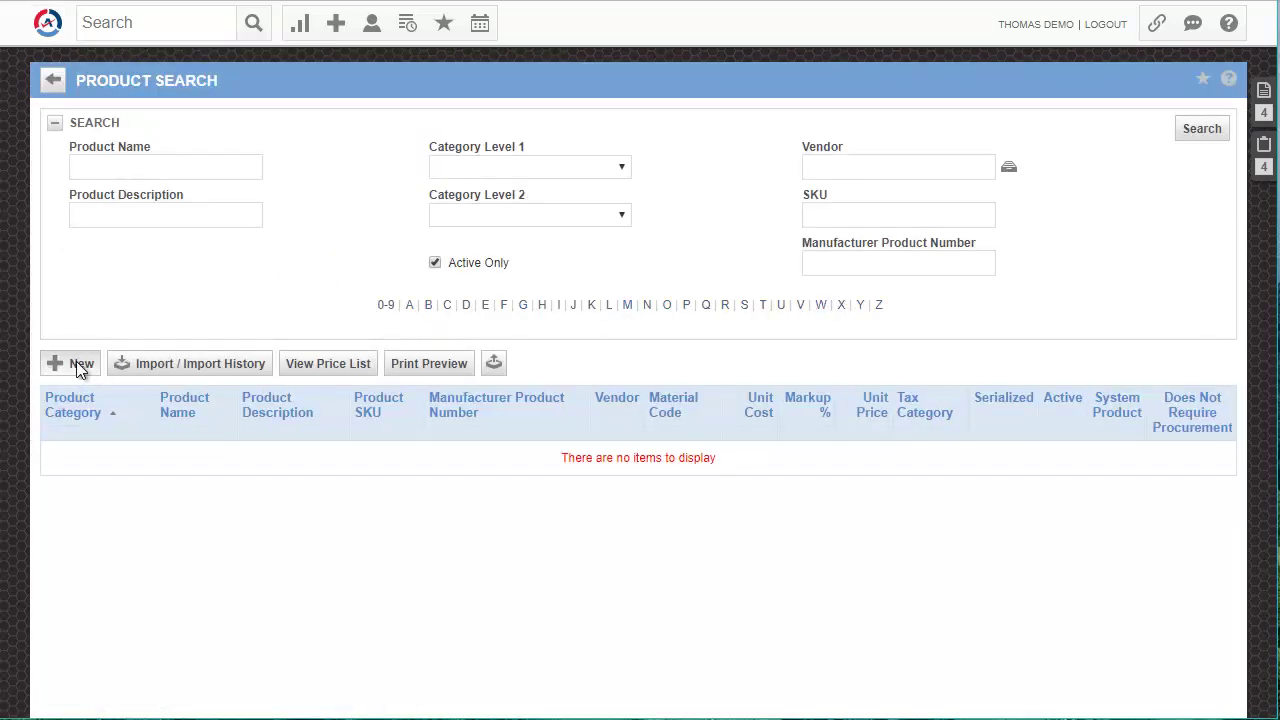
Start a new product named "Switch 24 Ports" with the description "POE Gigabit"
left_click(80, 364)
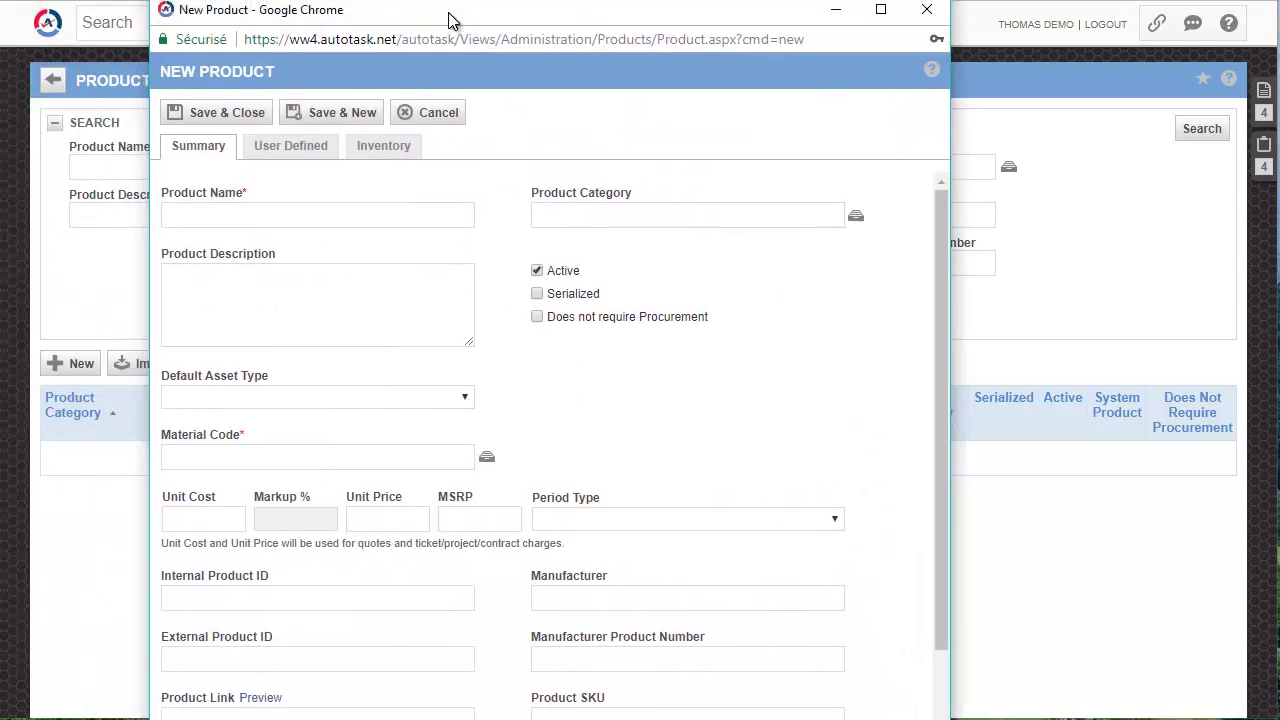
left_click_drag(314, 23, 332, 31)
left_click(207, 236)
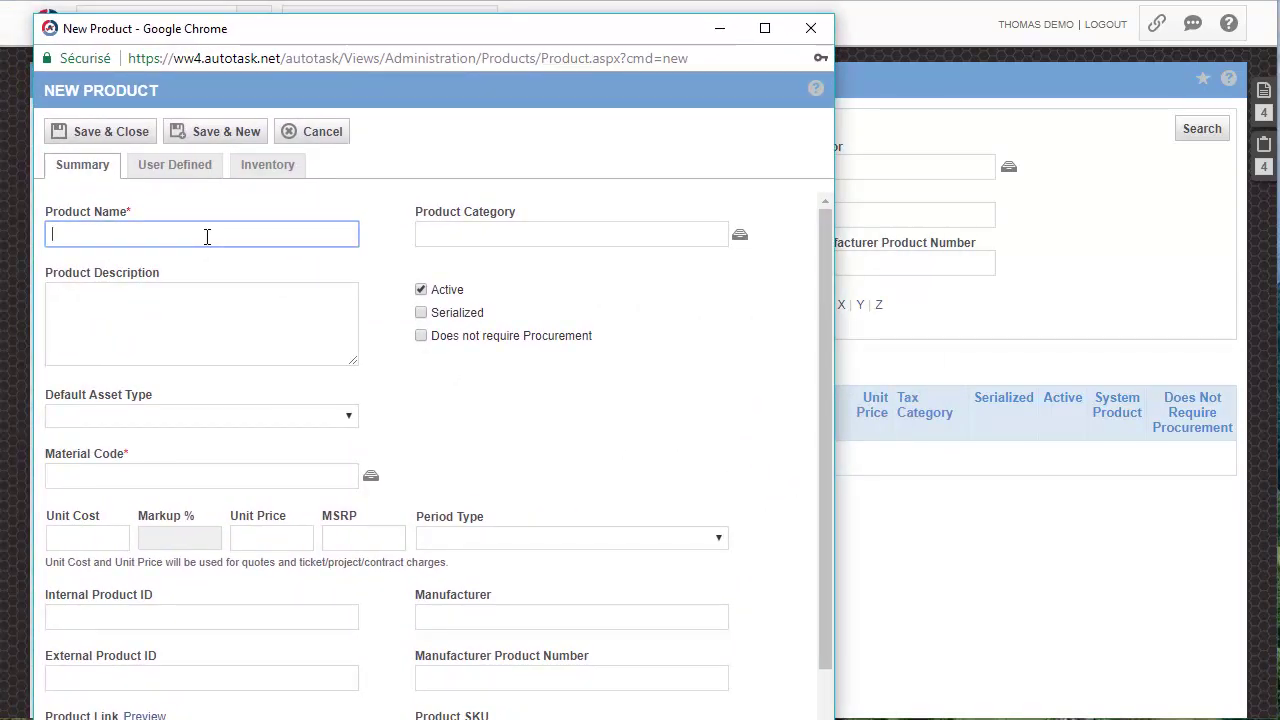
type("Equi")
key("BackSpace")
key("BackSpace")
key("BackSpace")
type("Switch 24 Ports")
key("ctrl+a")
left_click(114, 313)
type("POE Gigabit")
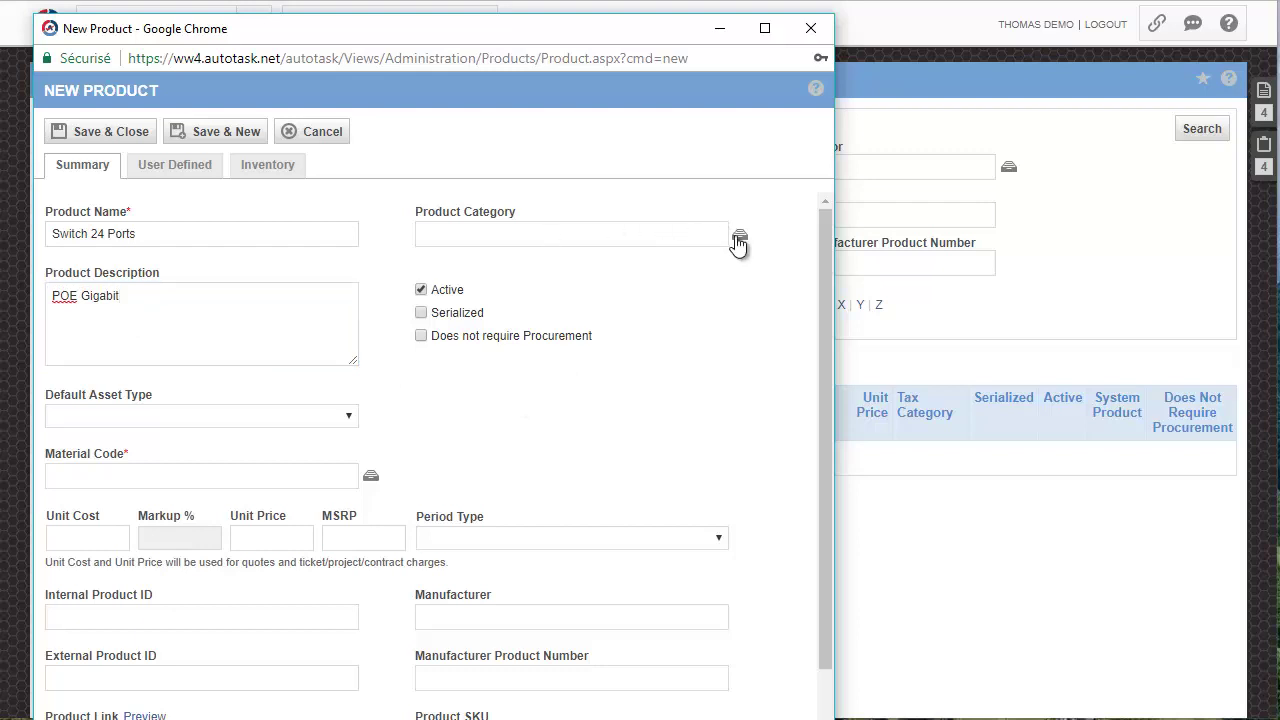
Set the new product's category to Network and its default asset type to Switch
left_click(740, 234)
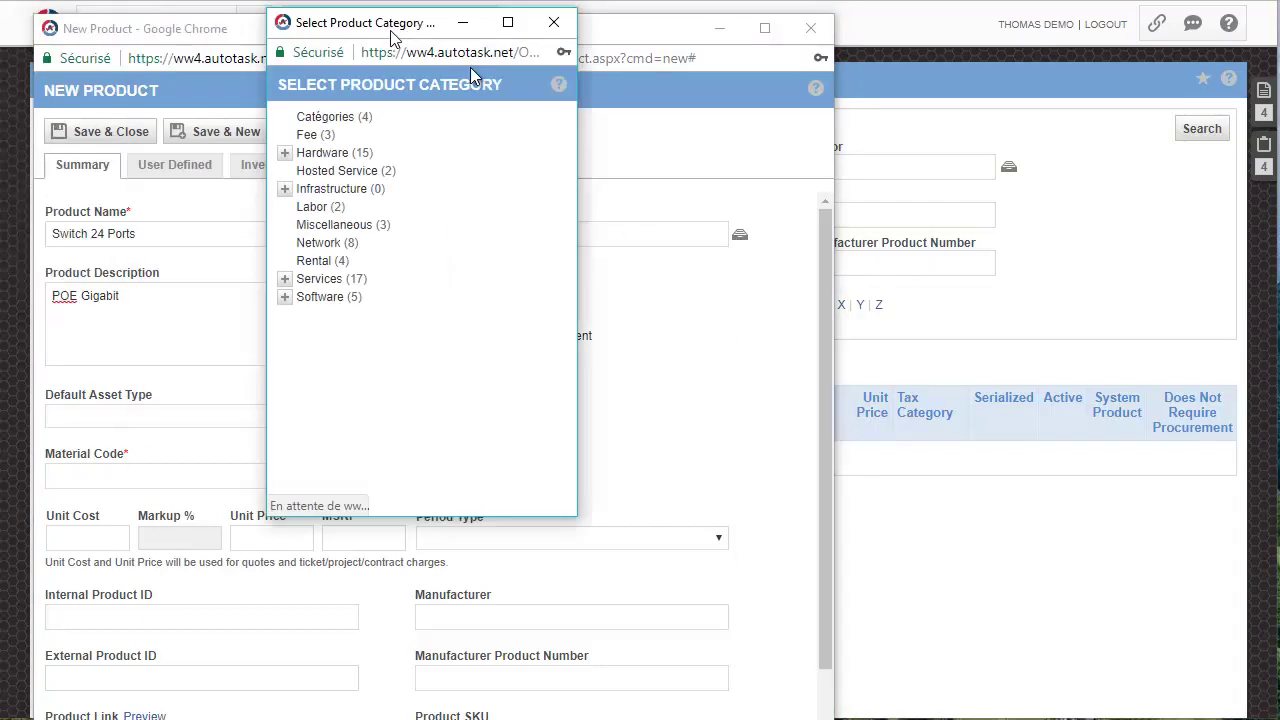
left_click_drag(488, 37, 564, 100)
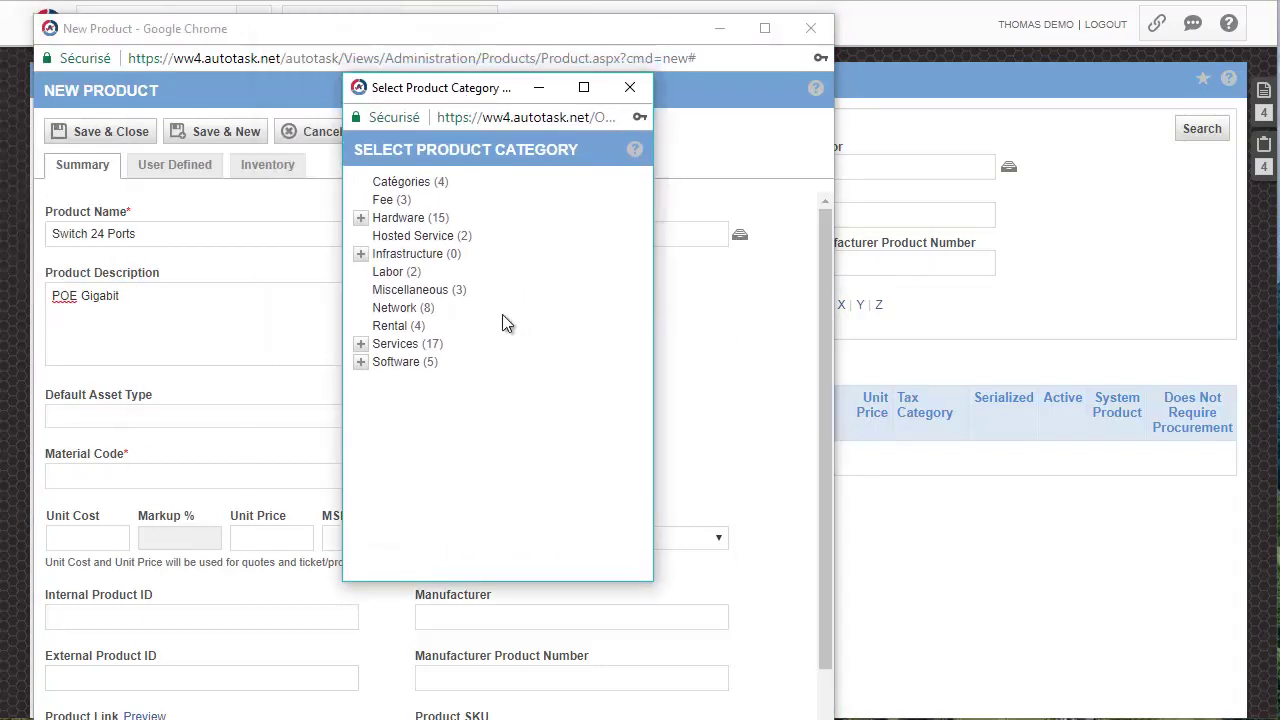
left_click(398, 310)
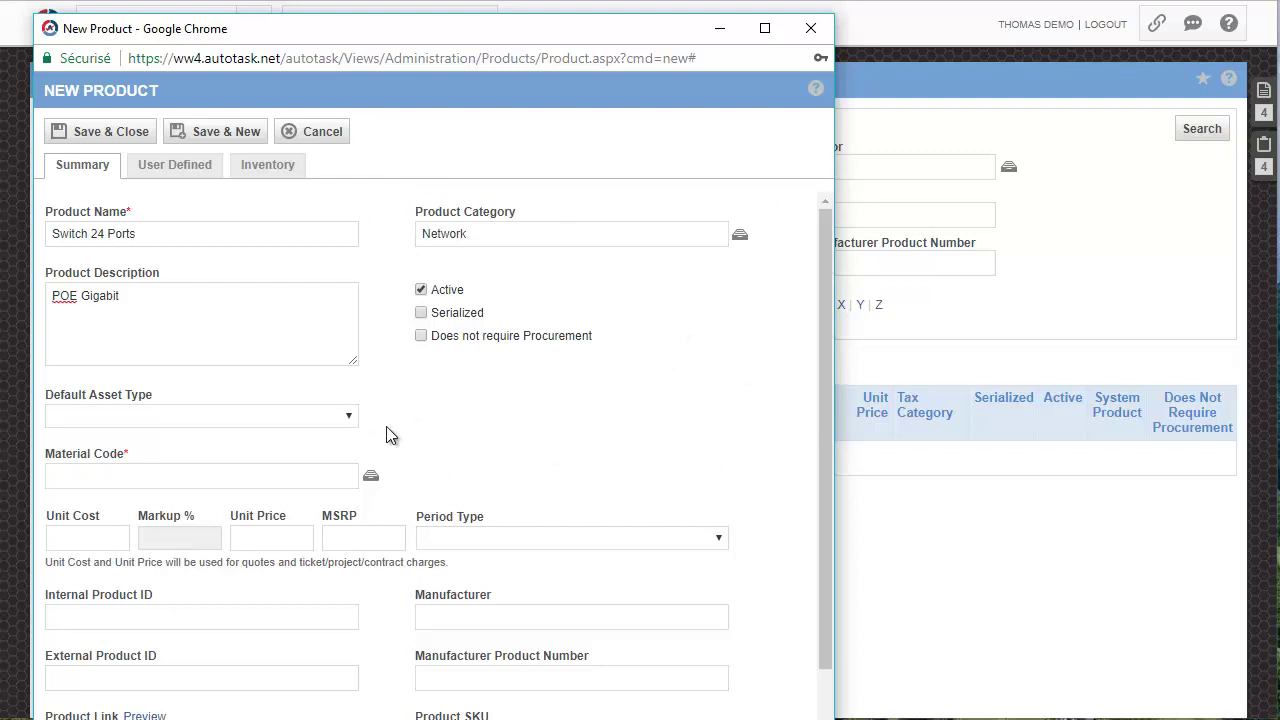
left_click(348, 419)
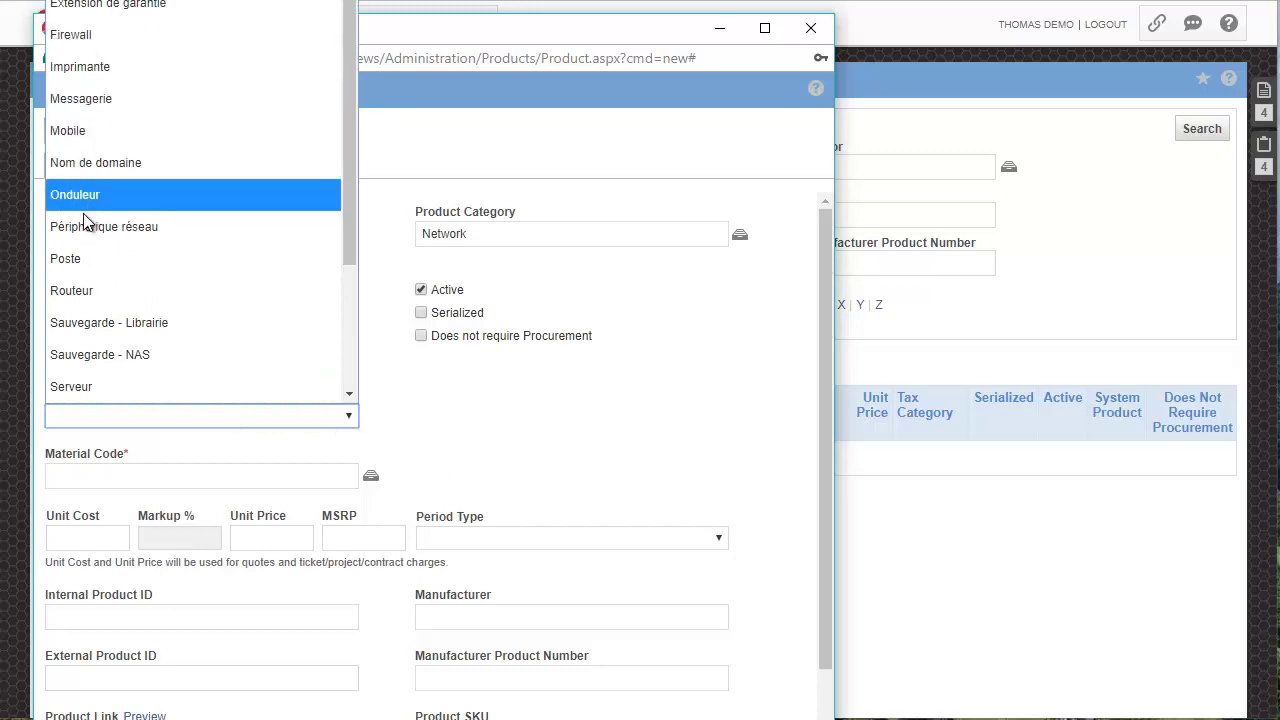
scroll(119, 299, "down", 2)
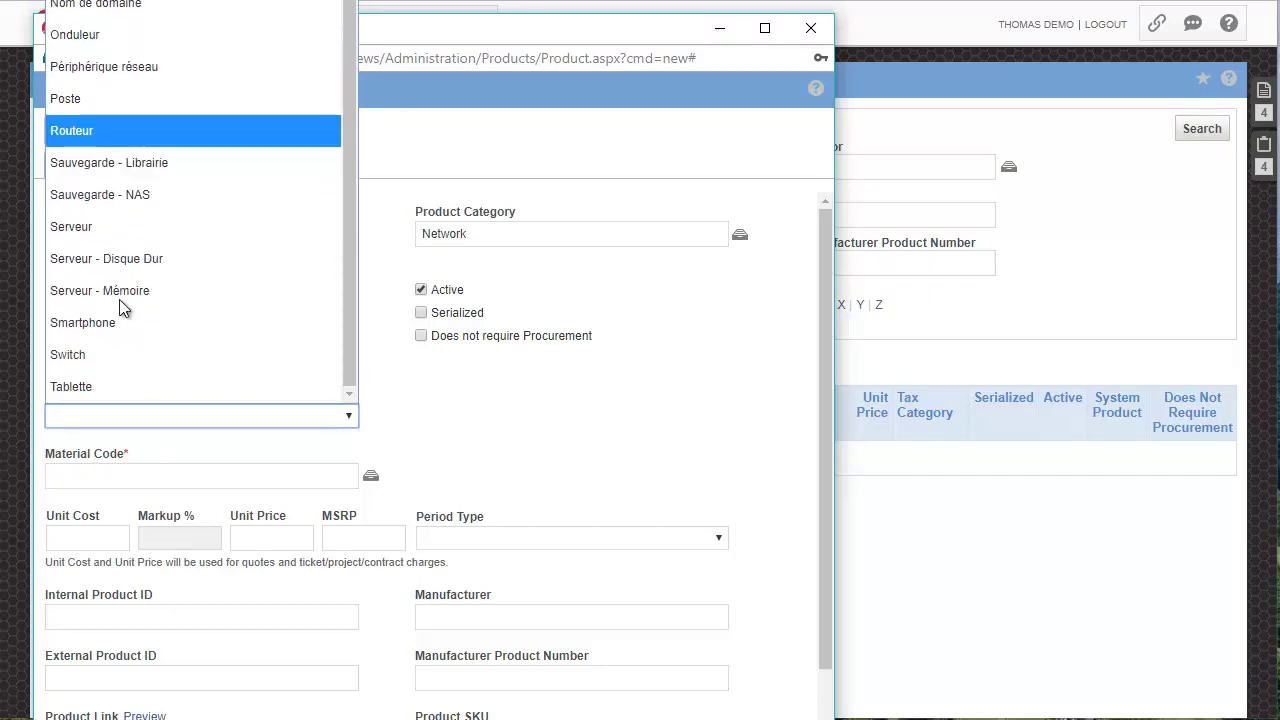
left_click(144, 356)
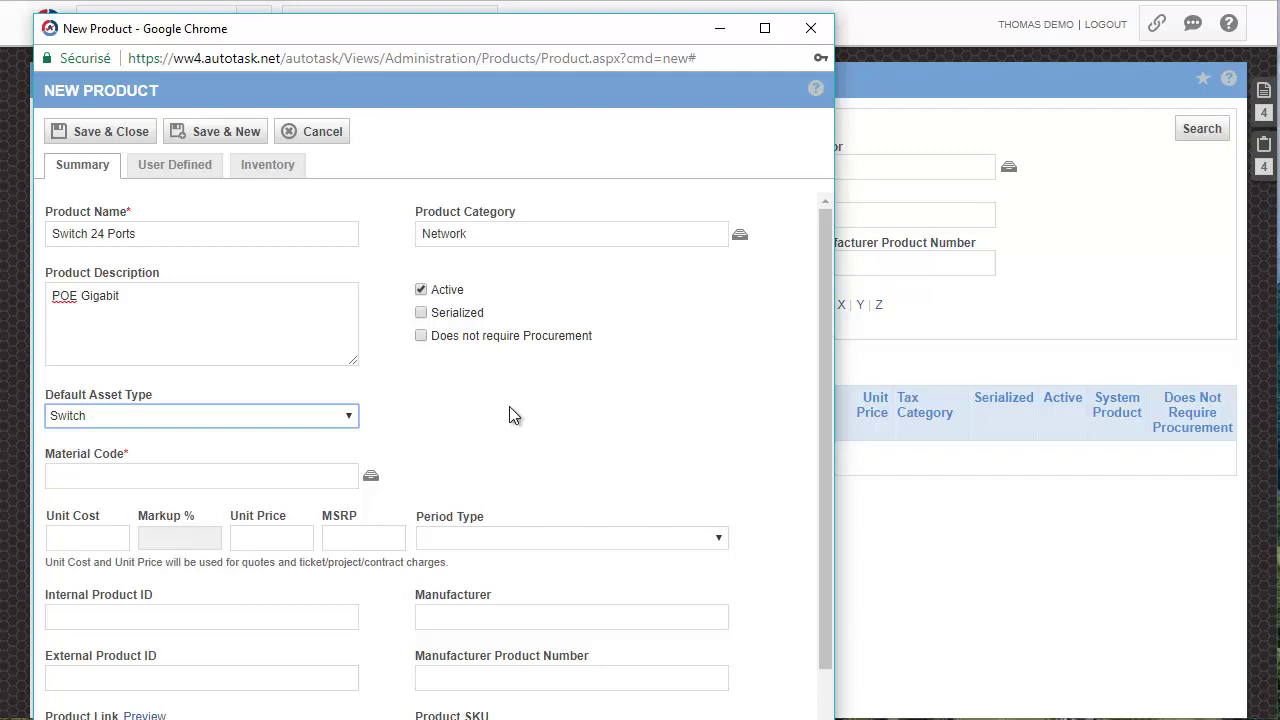
Assign the material code "Equipement en TVA réduite" to the new product
left_click(160, 476)
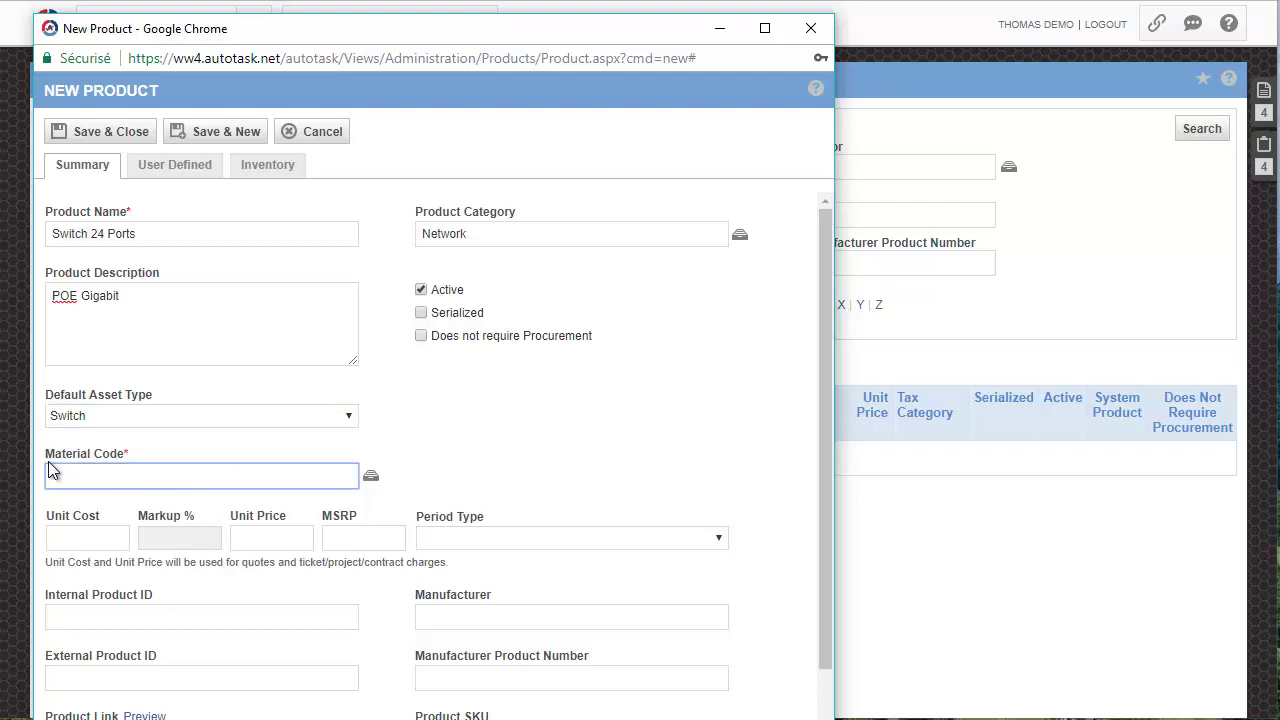
left_click_drag(46, 452, 124, 452)
left_click(186, 474)
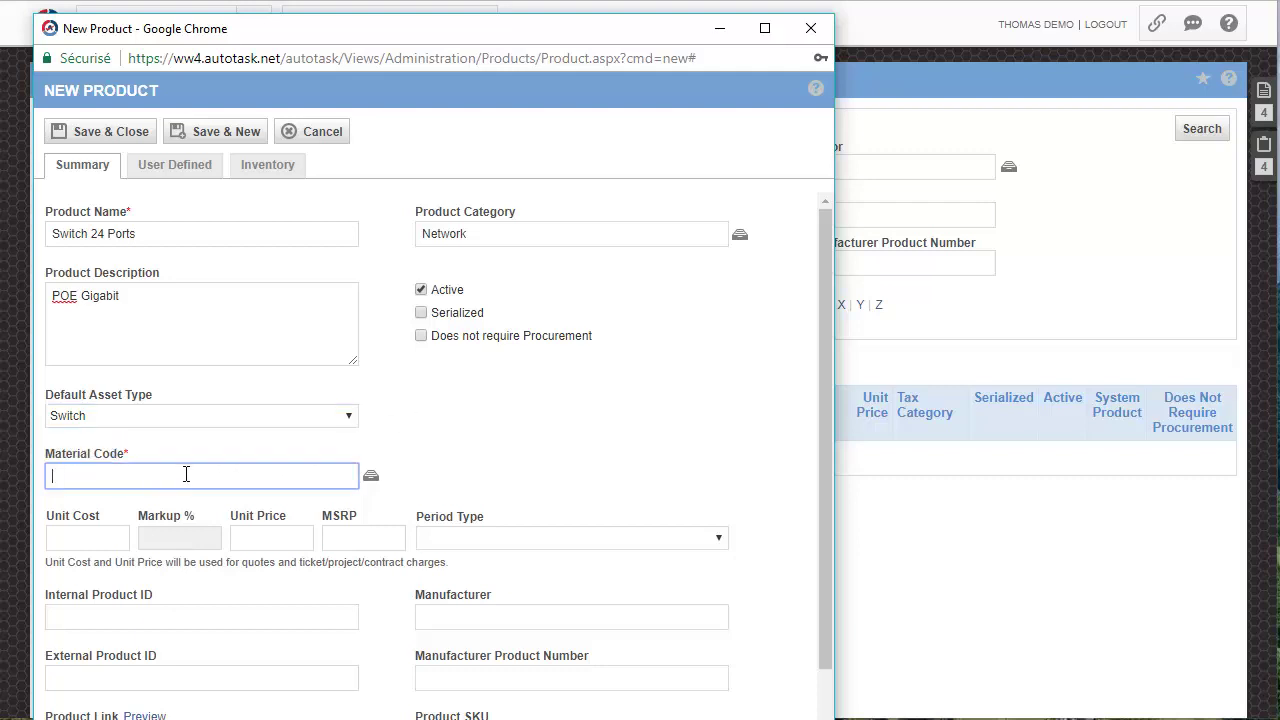
left_click(370, 477)
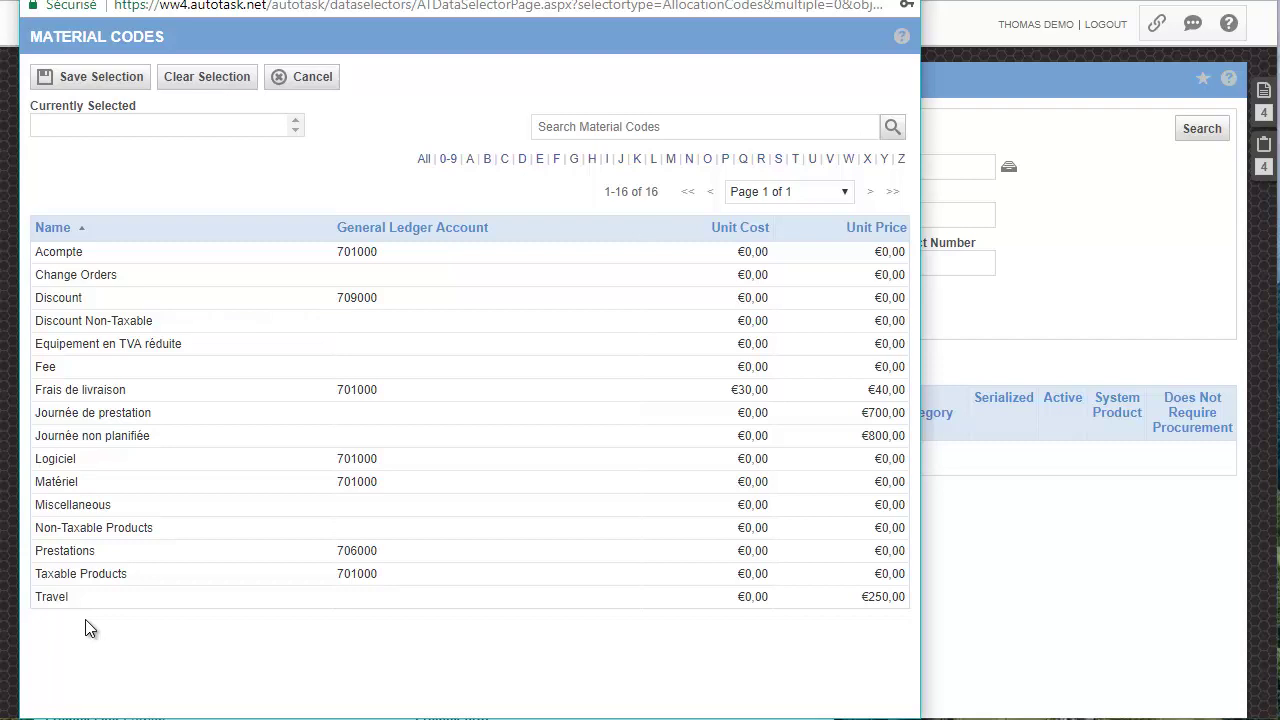
left_click(94, 343)
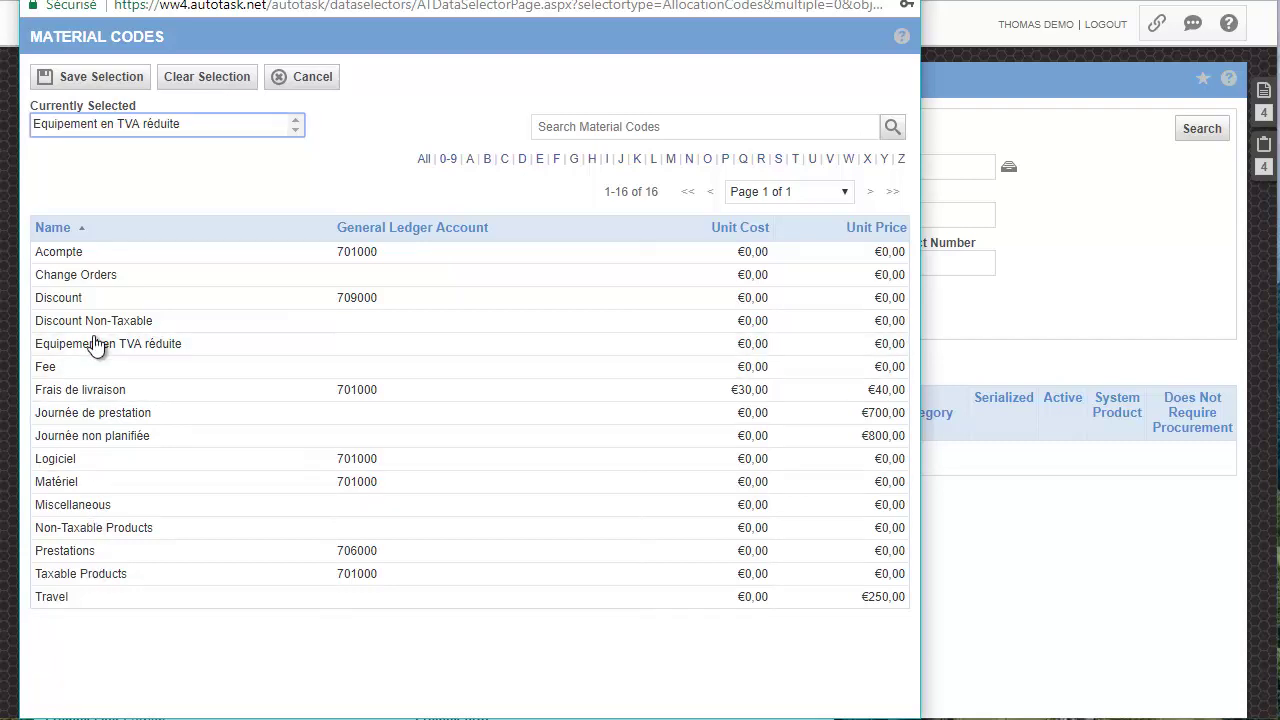
left_click(108, 74)
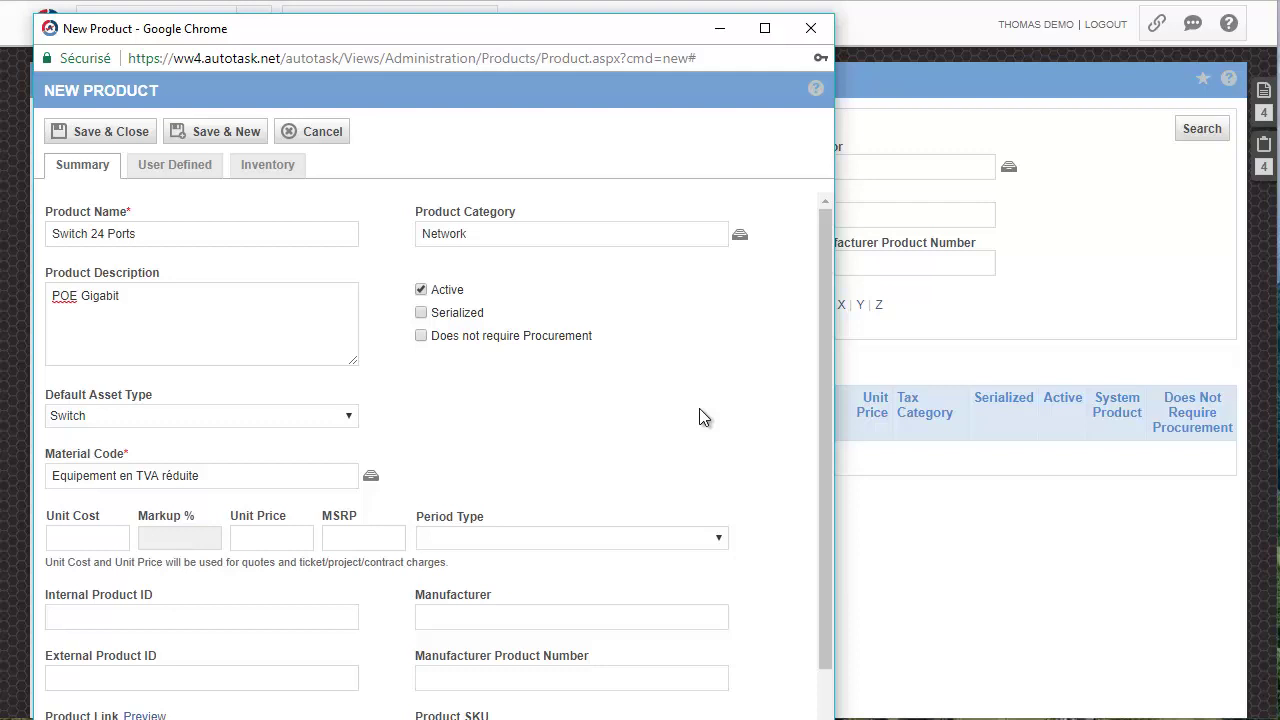
Set the new product's unit cost to 120, unit price to 150 and MSRP to 160
left_click(90, 540)
left_click(94, 540)
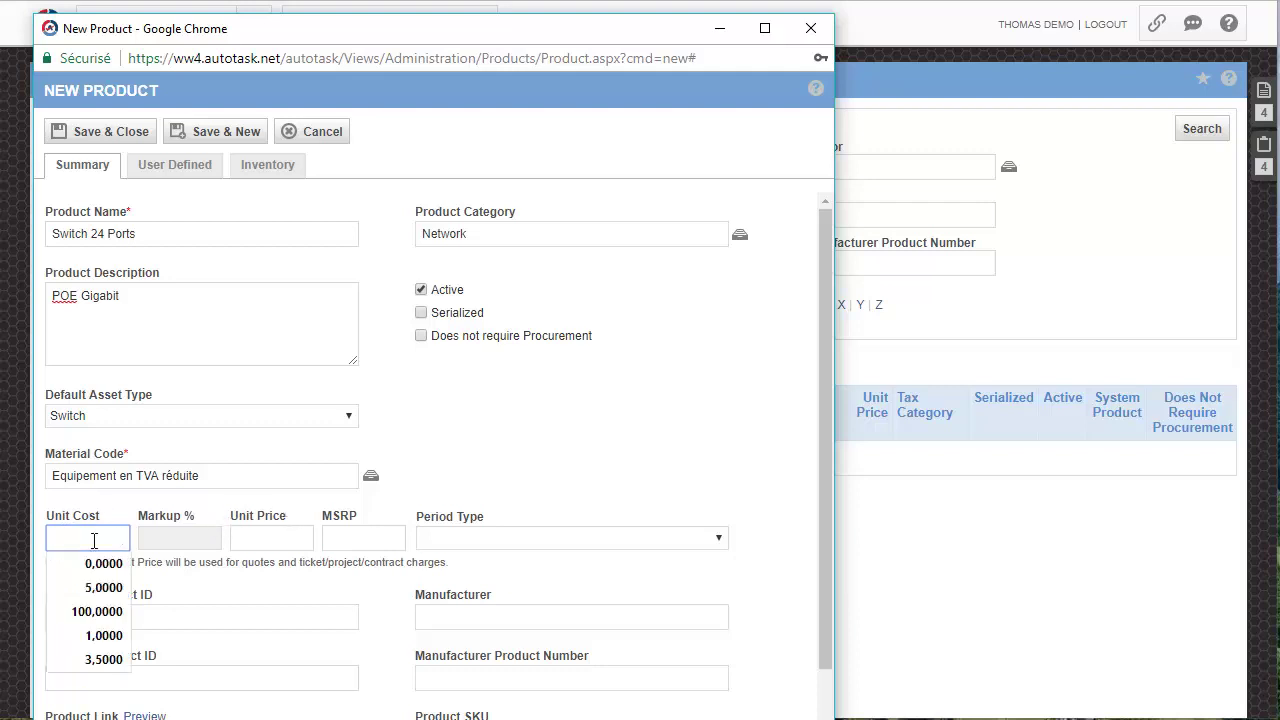
type("120")
key("Tab")
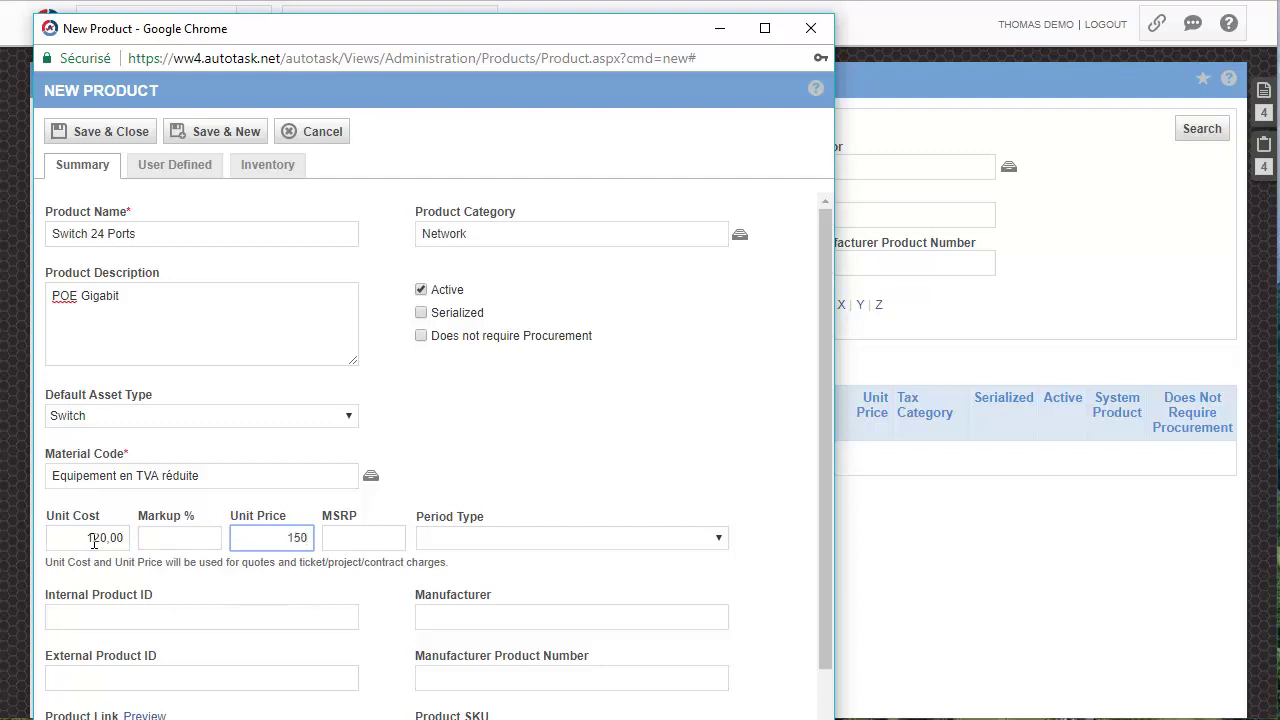
key("Tab")
type("160")
key("Tab")
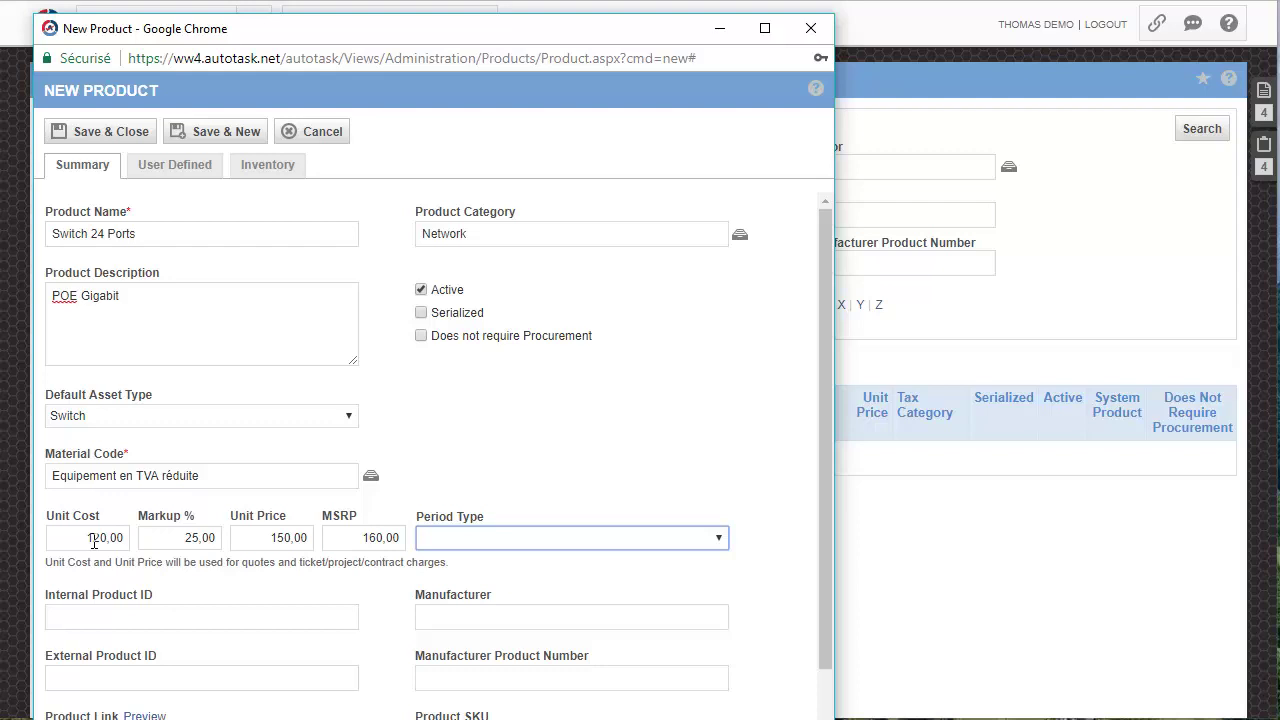
Set the product's period type to One-Time, then save and close the product
left_click(599, 538)
left_click(566, 592)
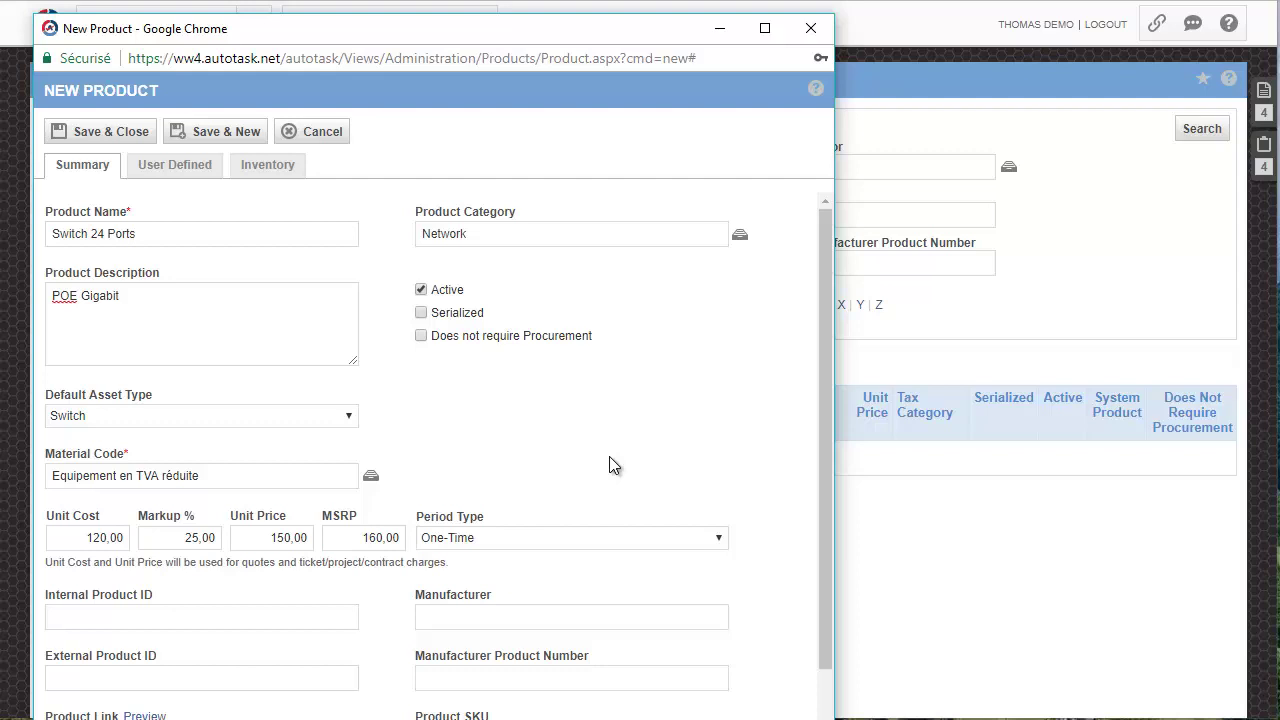
left_click(104, 132)
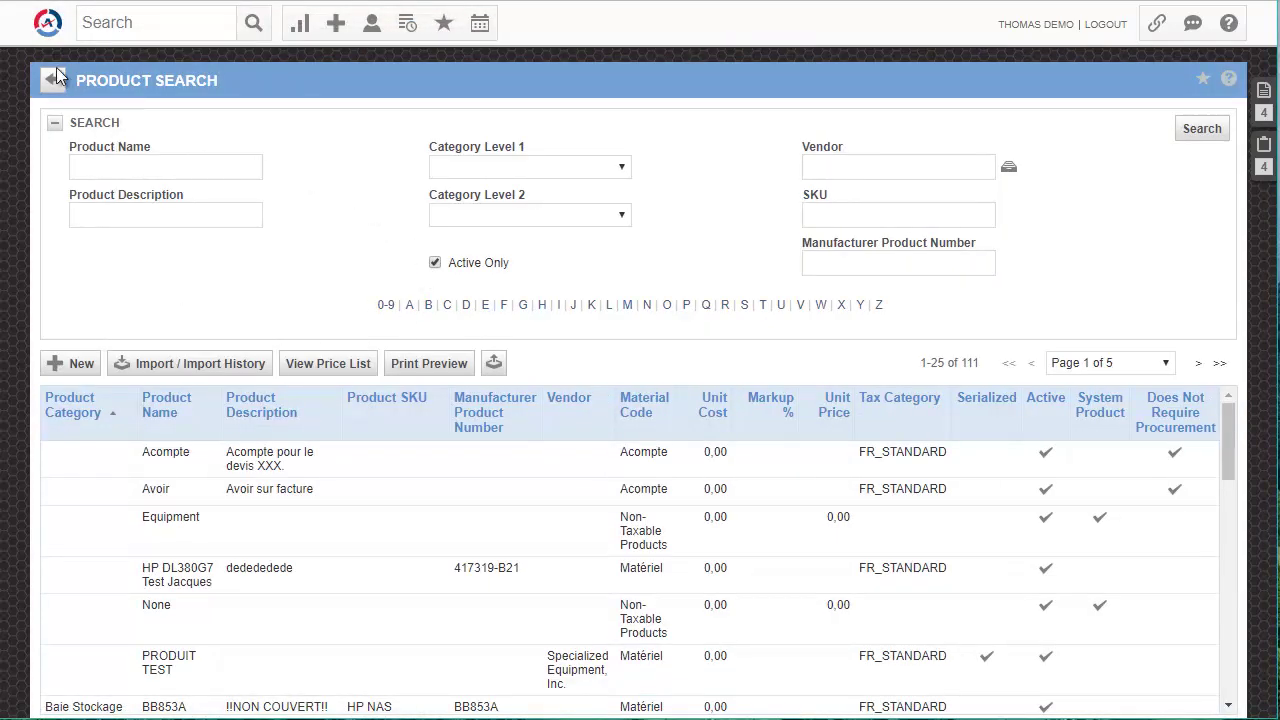
left_click(47, 28)
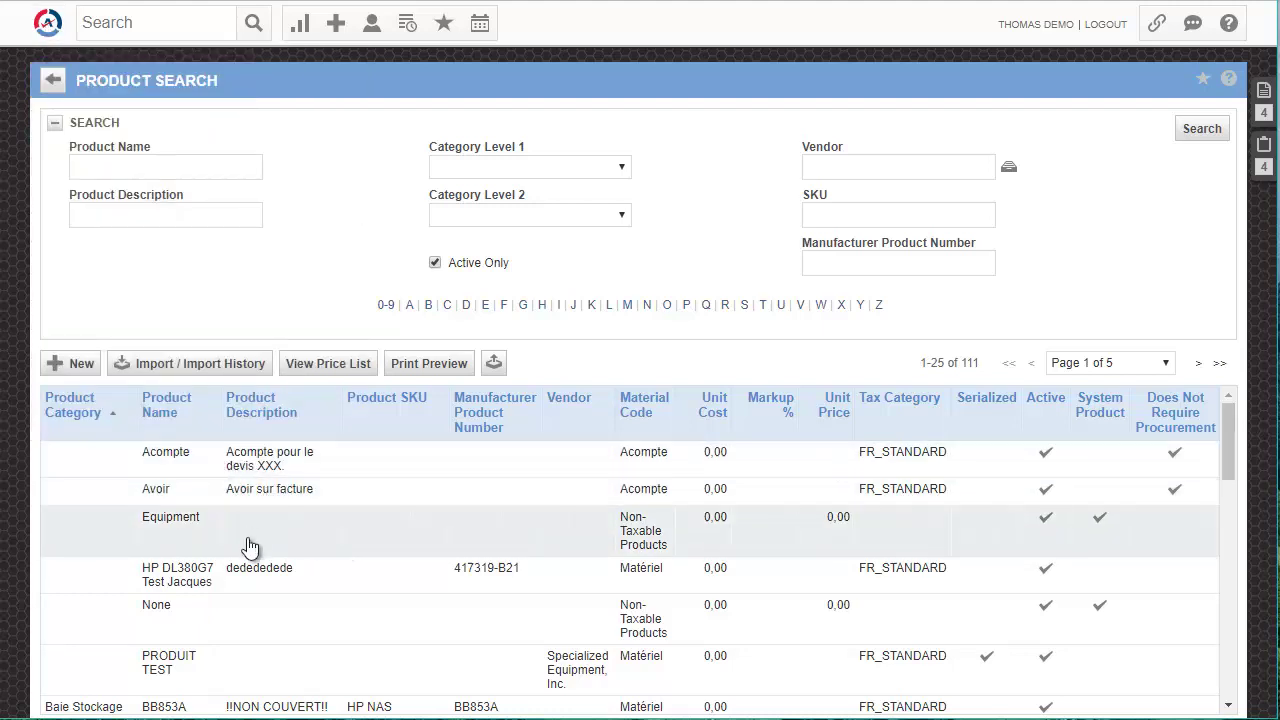
scroll(249, 543, "down", 5)
scroll(249, 540, "down", 10)
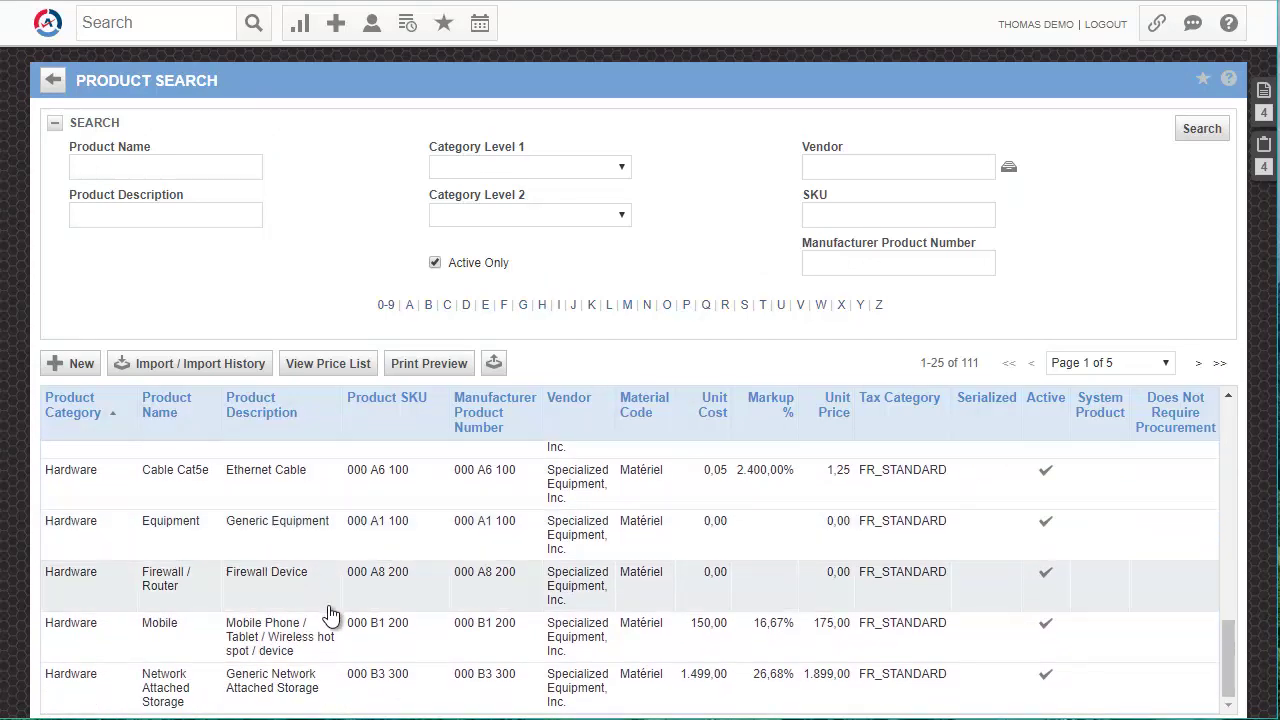
scroll(330, 605, "up", 15)
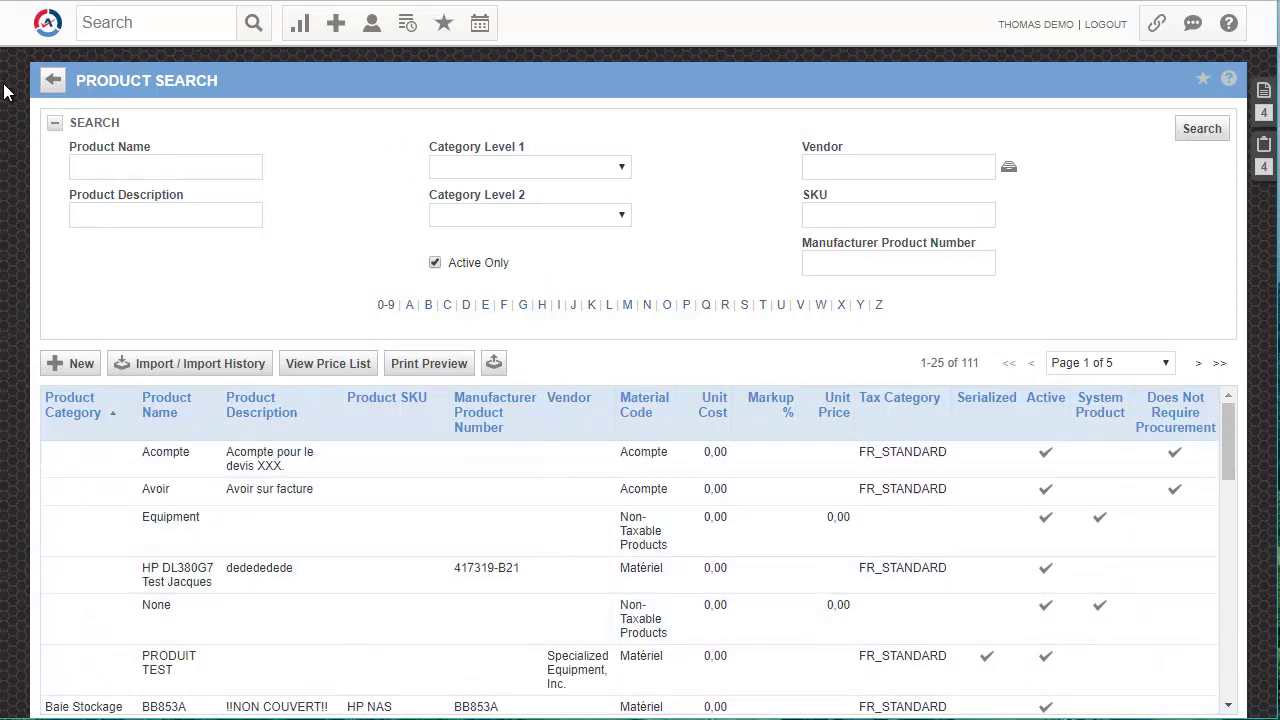
Open the Services list from the Products & Services section of the Admin settings
left_click(47, 22)
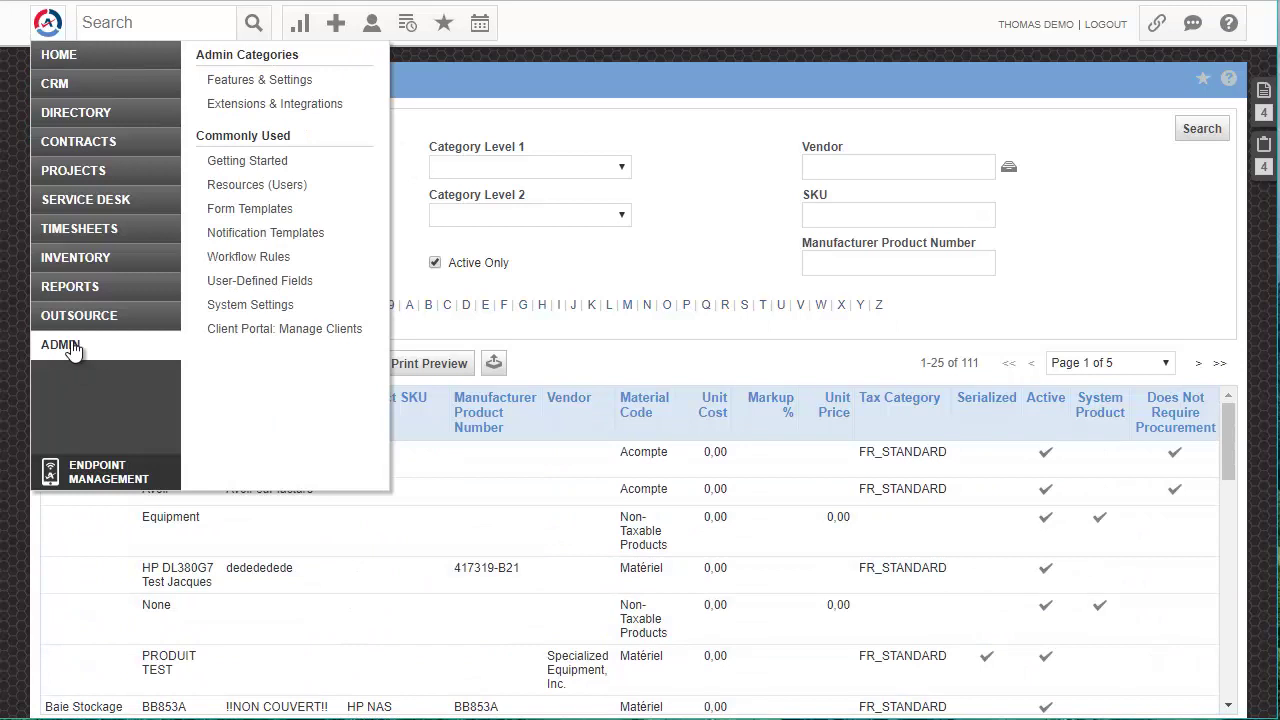
left_click(72, 345)
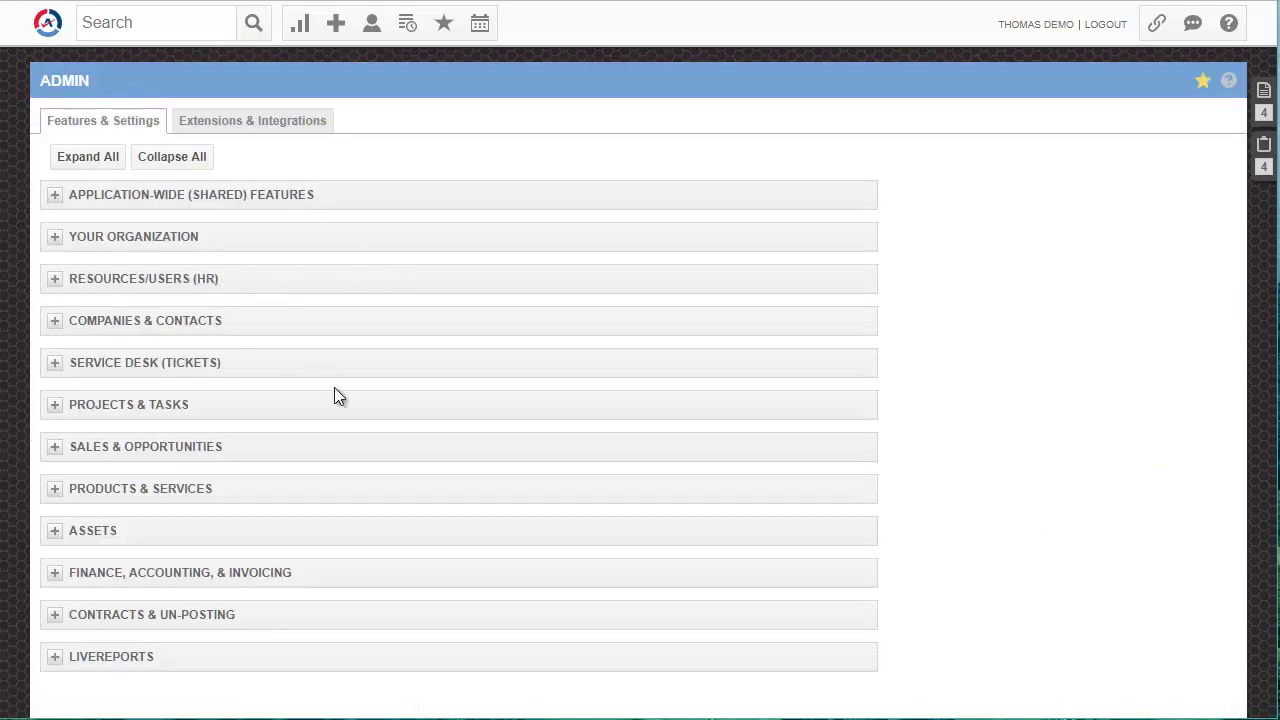
left_click(55, 489)
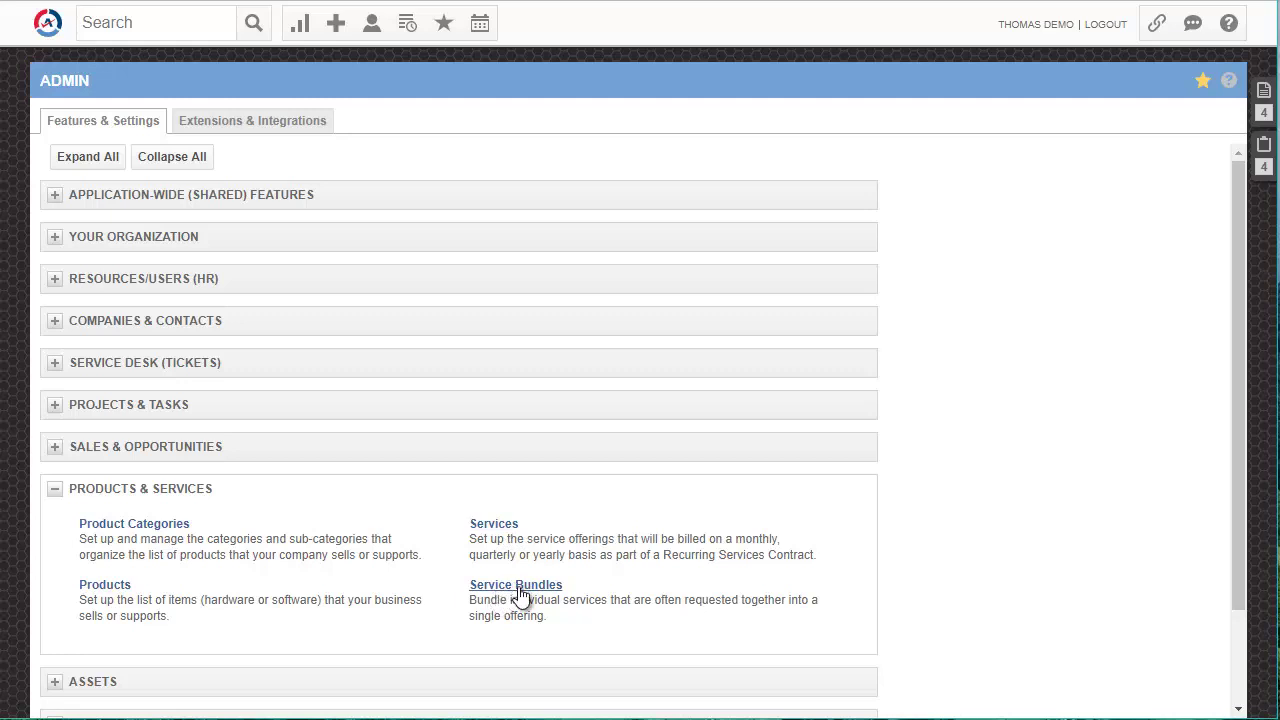
left_click(497, 527)
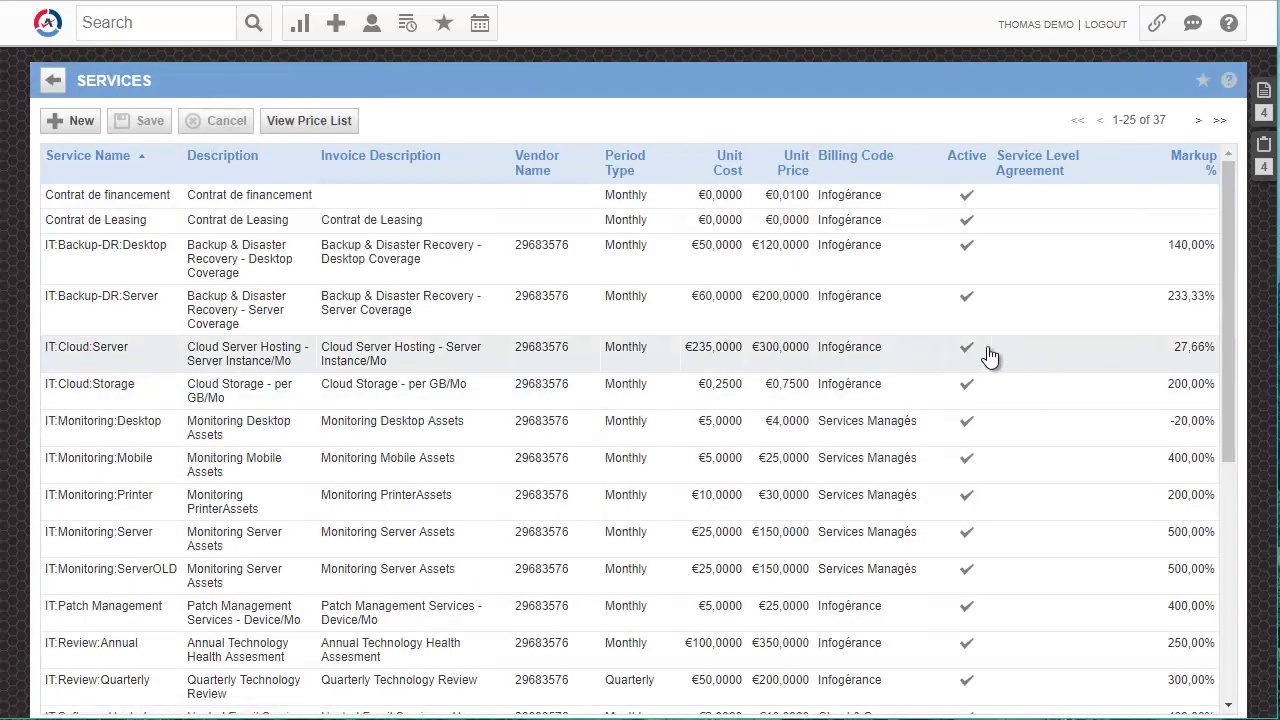
scroll(337, 558, "down", 4)
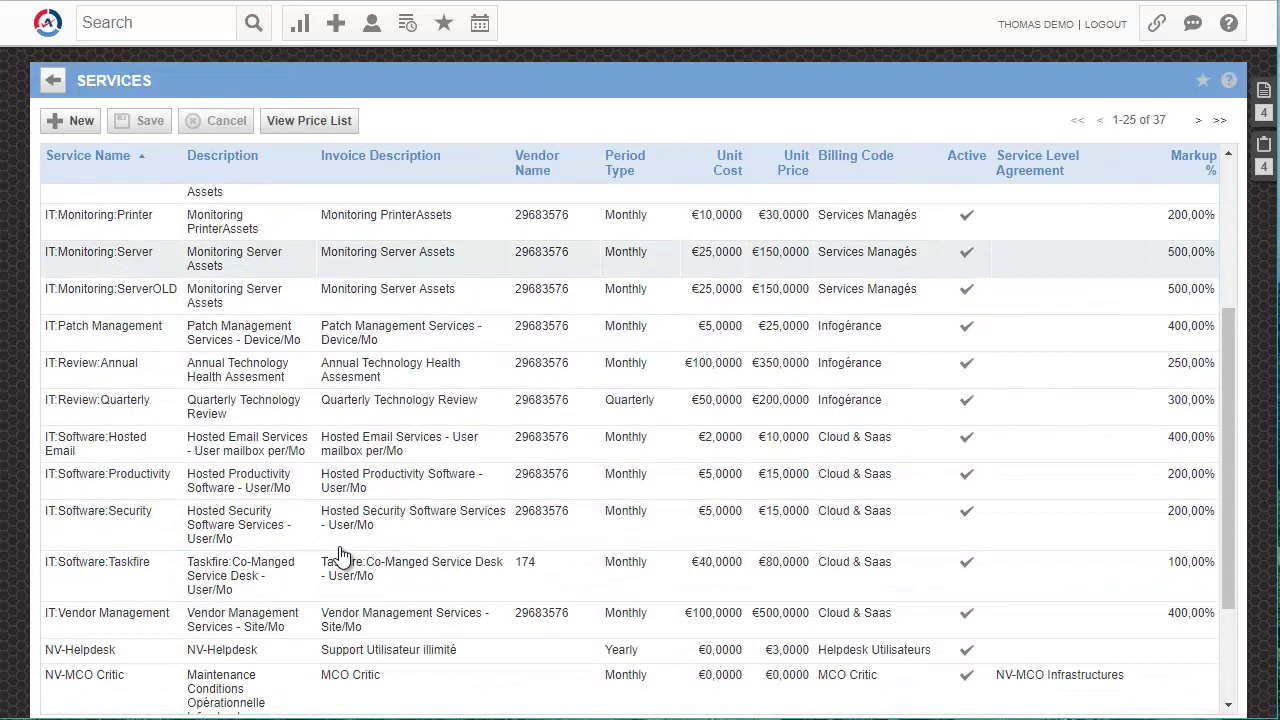
scroll(350, 550, "up", 4)
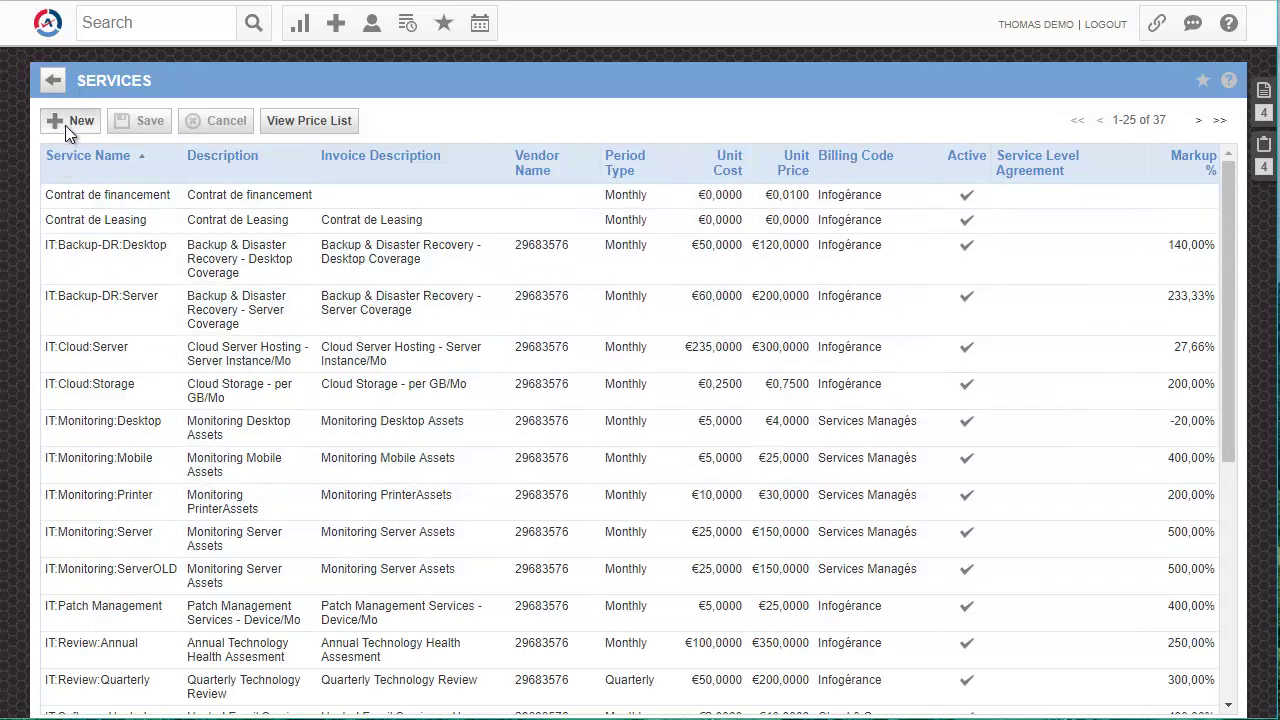
Start a new service named "Solution de PRA Manage" with the description "3 serveurs protégé"
left_click(65, 125)
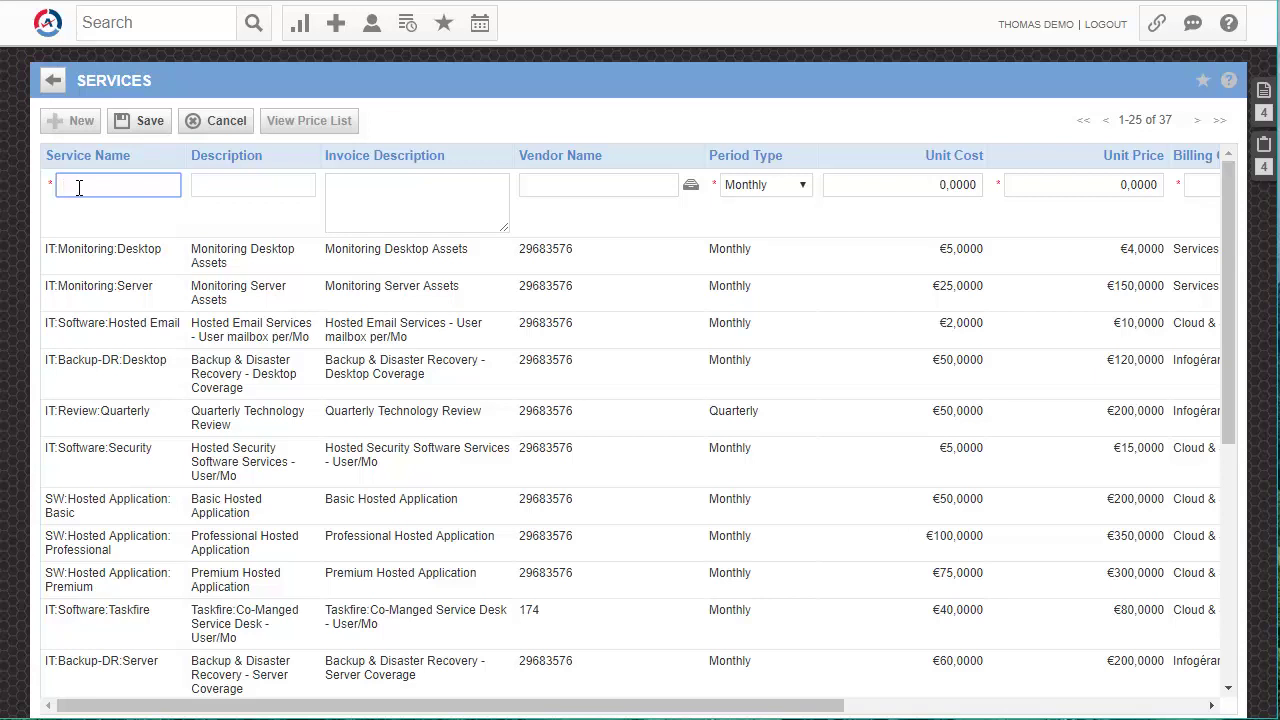
type("Solution de PRA")
type("Manage")
key("Tab")
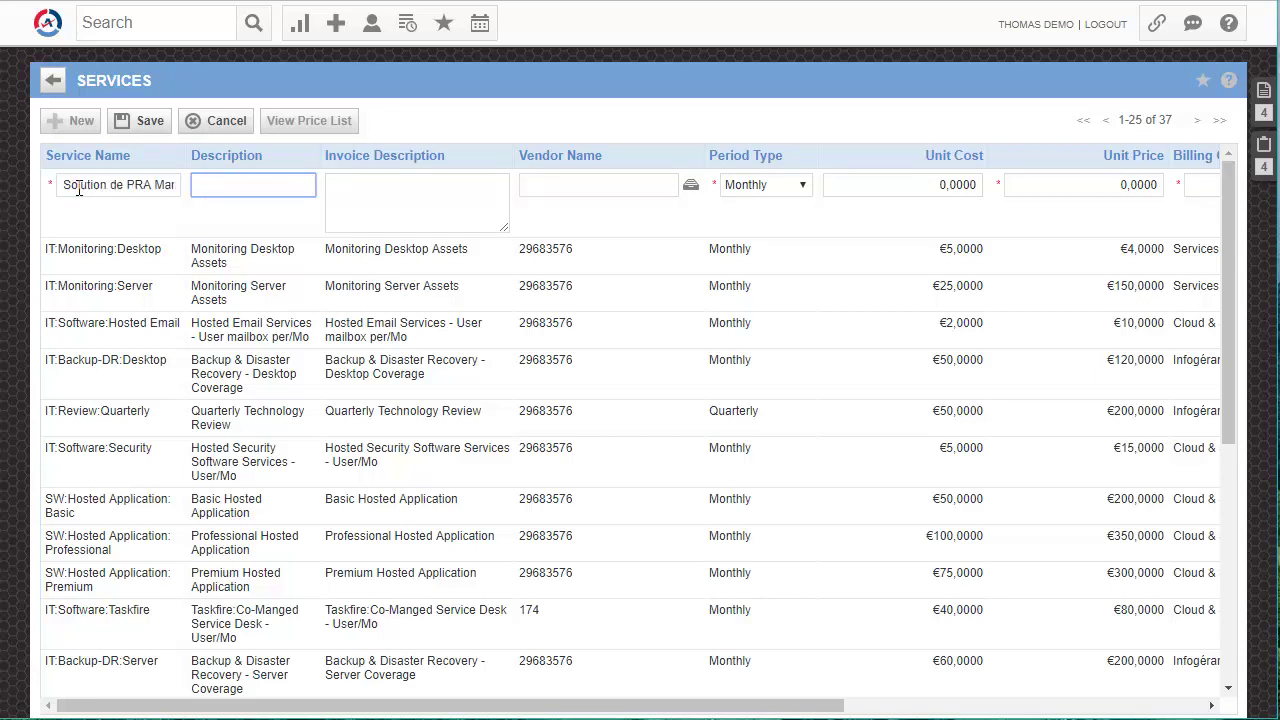
type("3 serveurs protégé")
key("Tab")
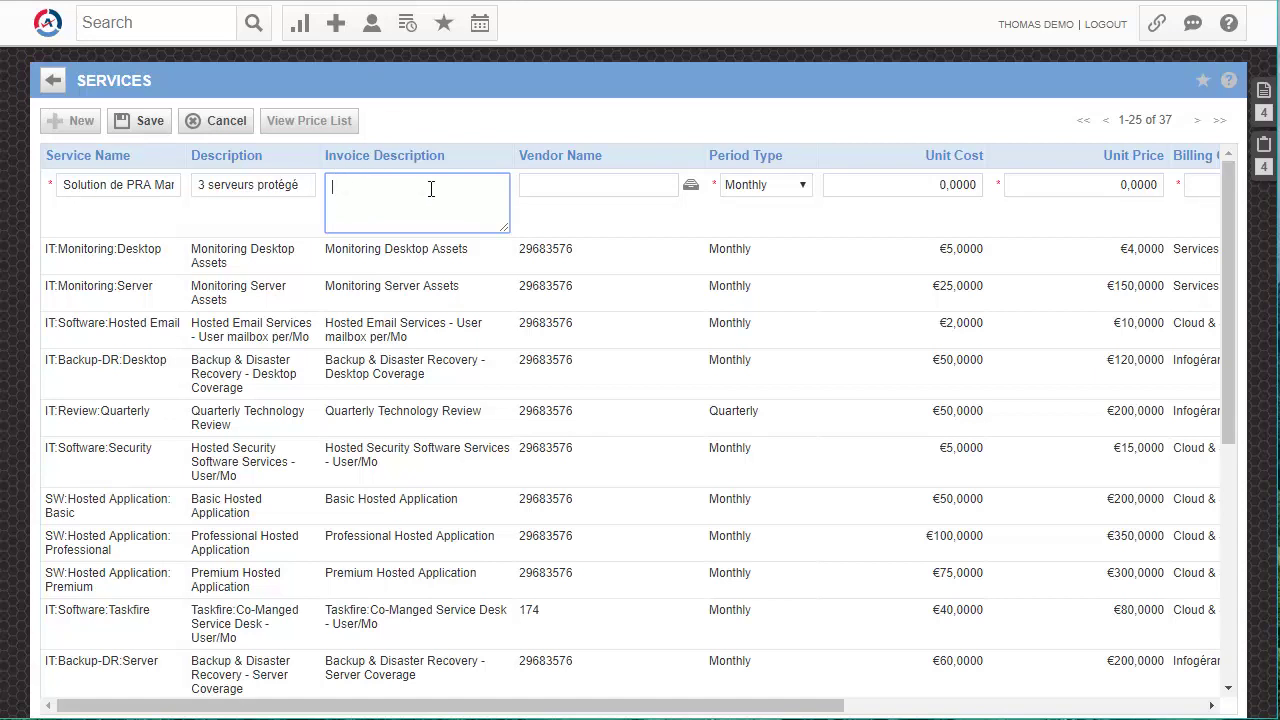
Set the new service's vendor to TechData and keep its period type as Monthly
left_click(607, 190)
type("te")
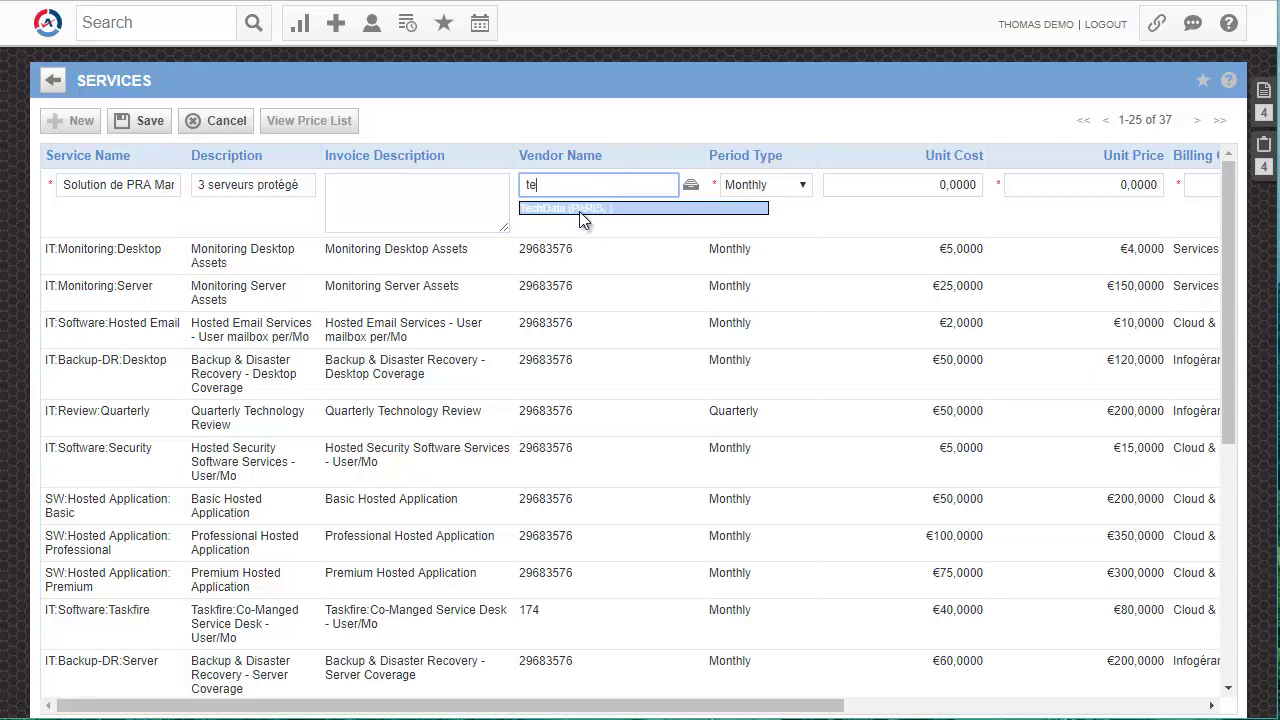
left_click(588, 210)
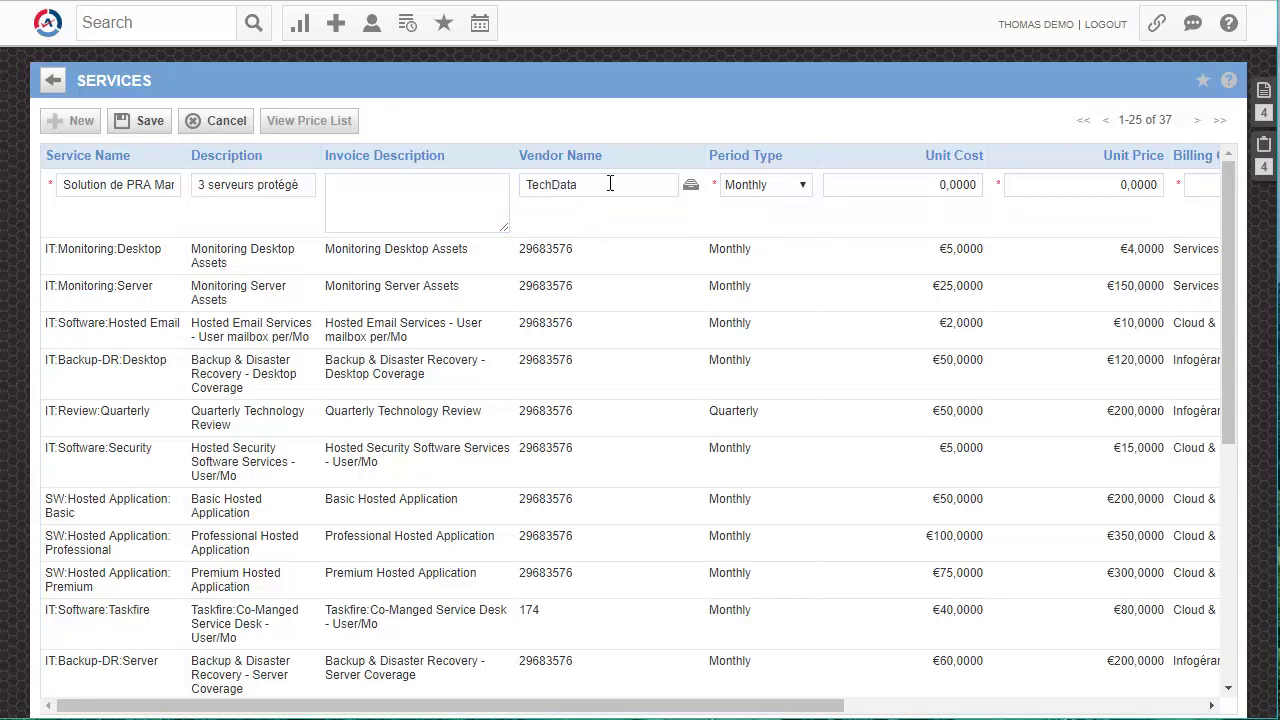
left_click(798, 185)
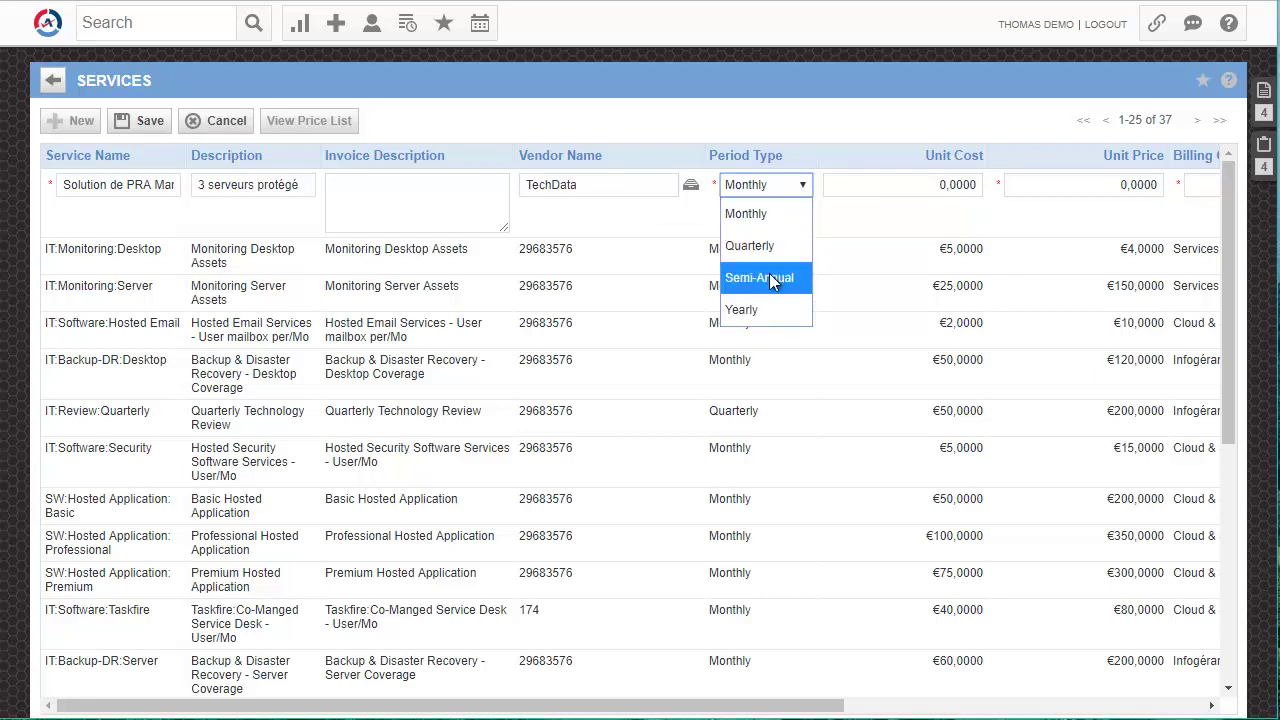
Set the new service's unit cost to 99 and its unit price to 199
left_click(903, 182)
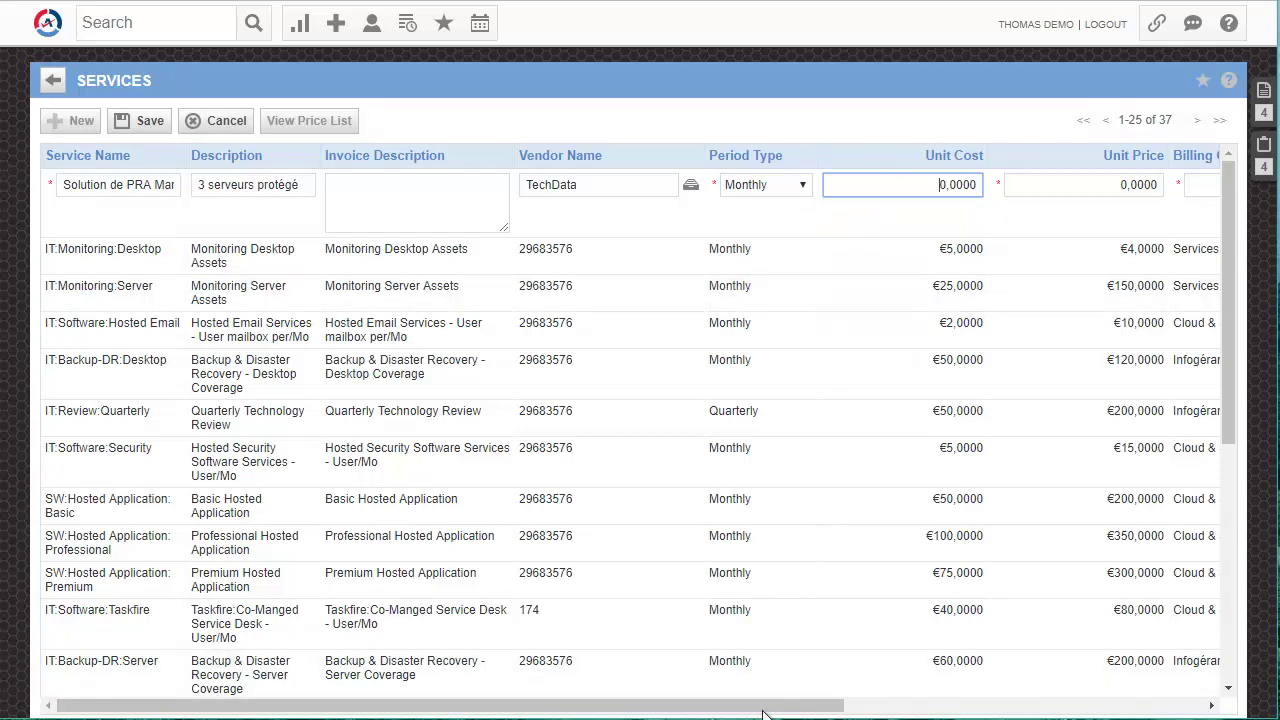
left_click_drag(700, 710, 1111, 686)
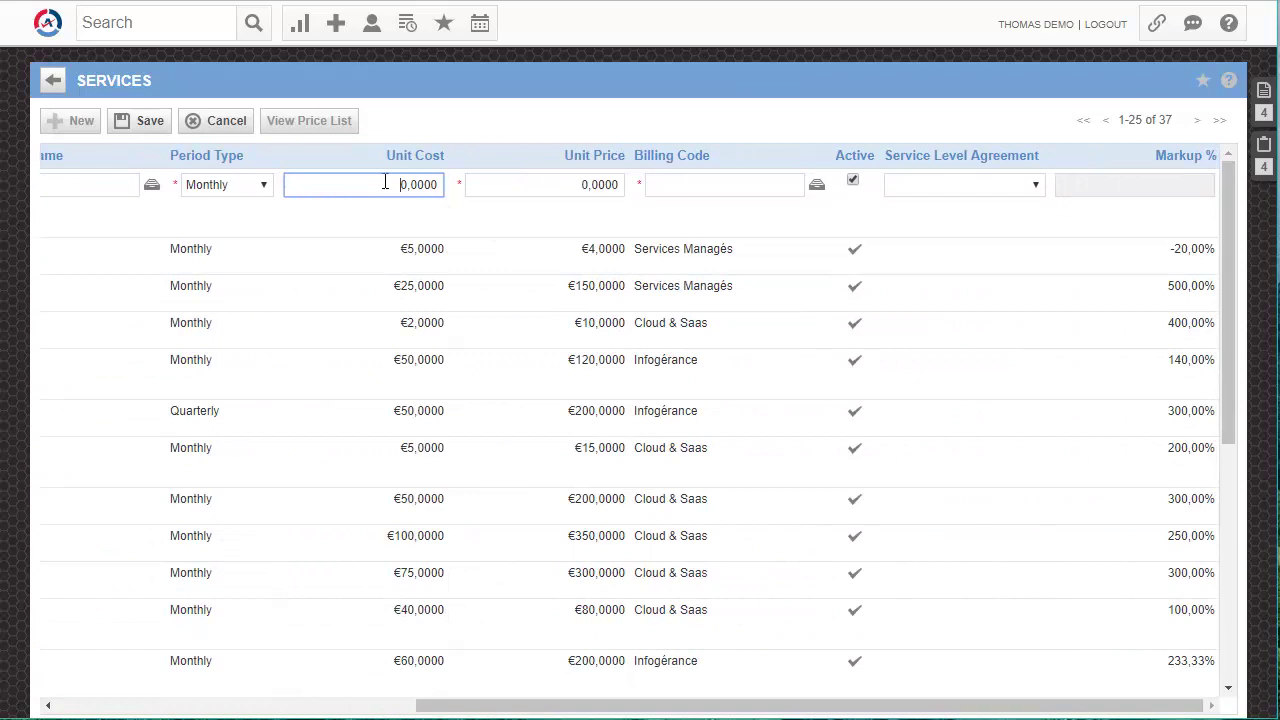
left_click_drag(385, 182, 495, 181)
type("99")
key("Tab")
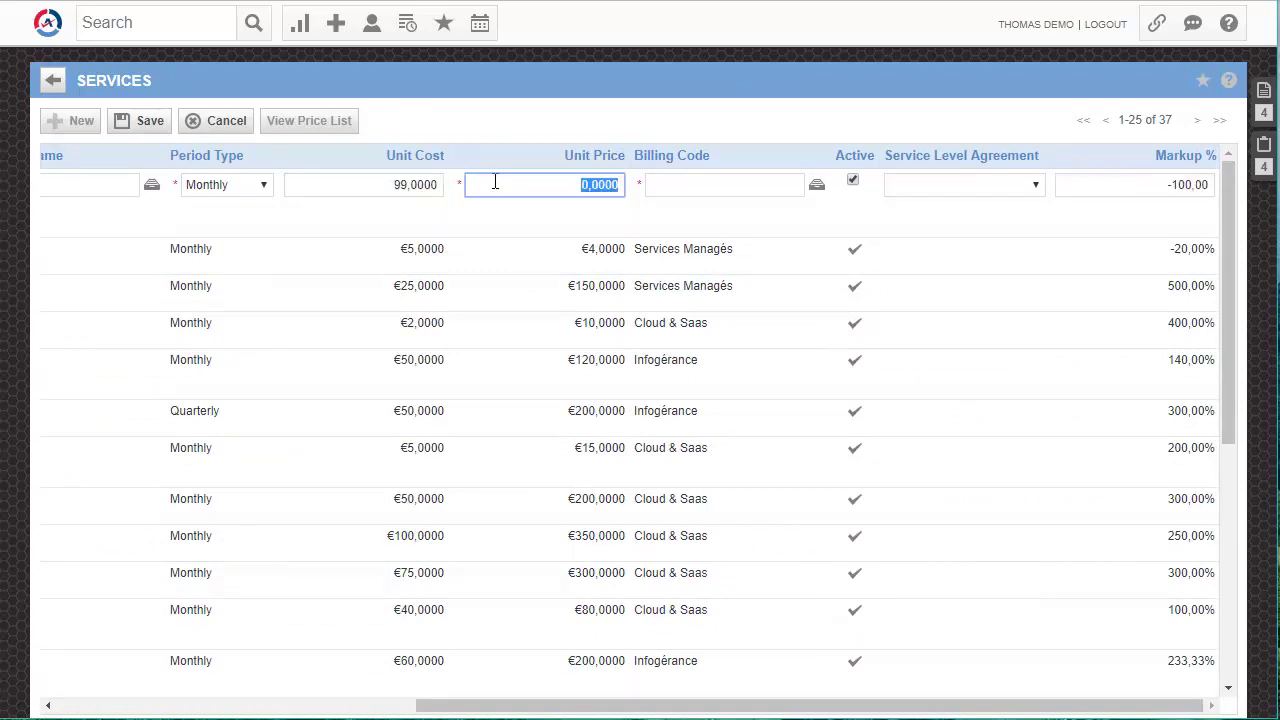
type("199")
key("Tab")
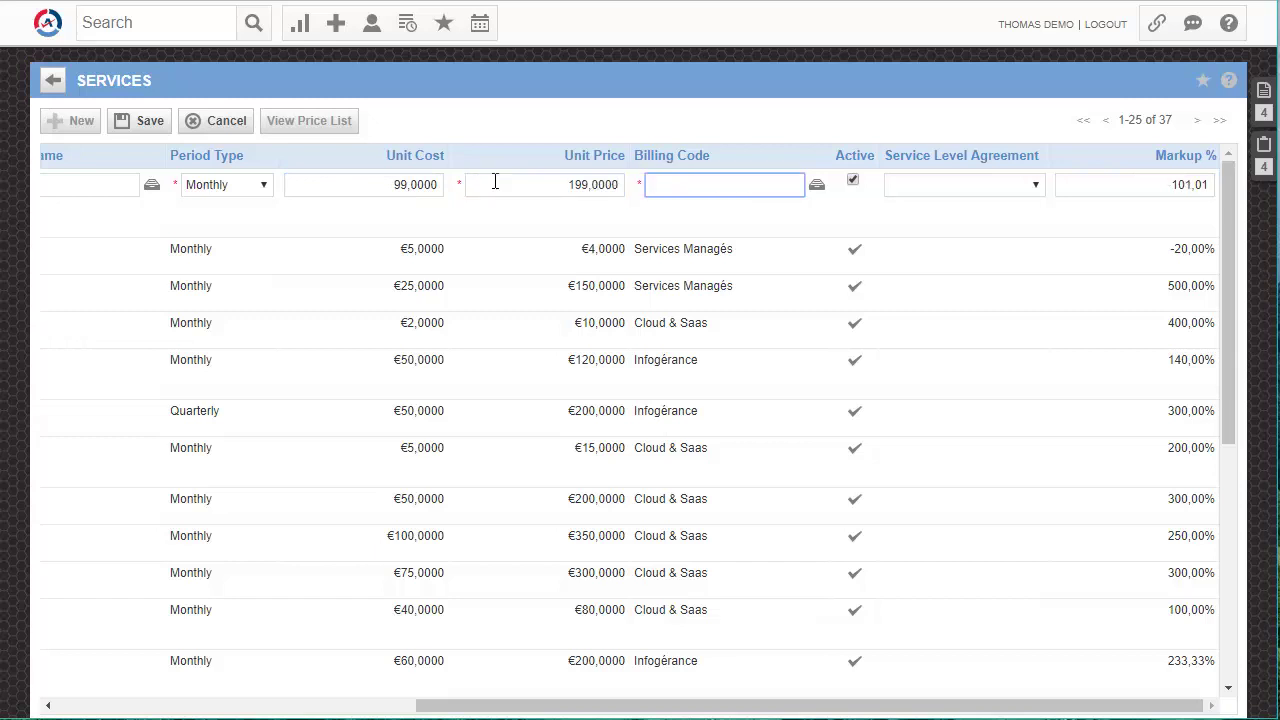
left_click(386, 184)
left_click(540, 181)
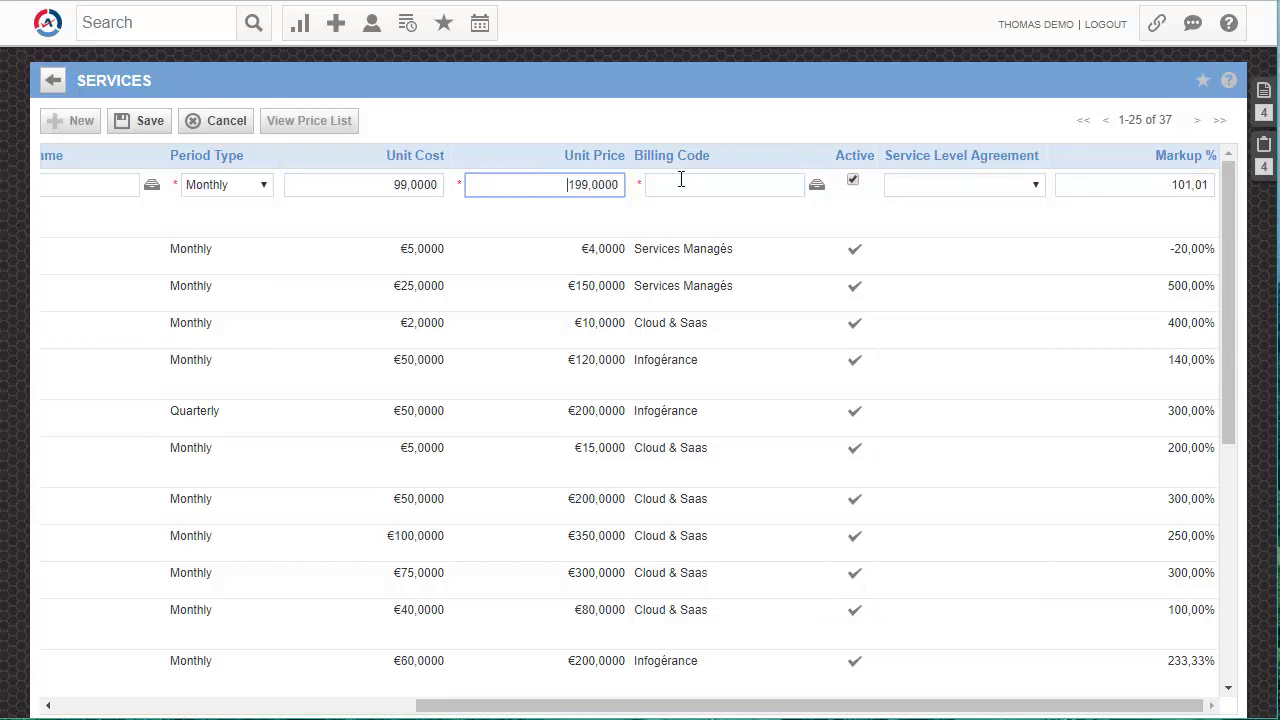
Assign the billing code "Services Managés" to the new service and save the service
left_click(735, 182)
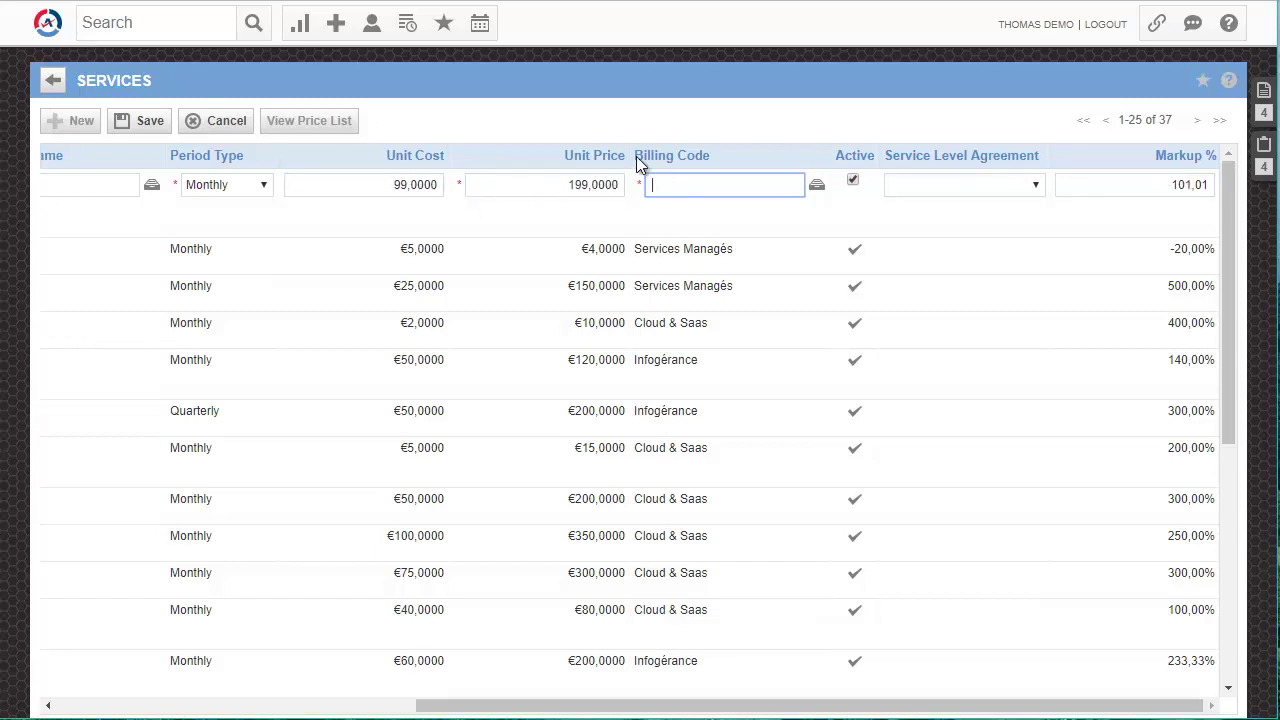
left_click(638, 154)
left_click(726, 183)
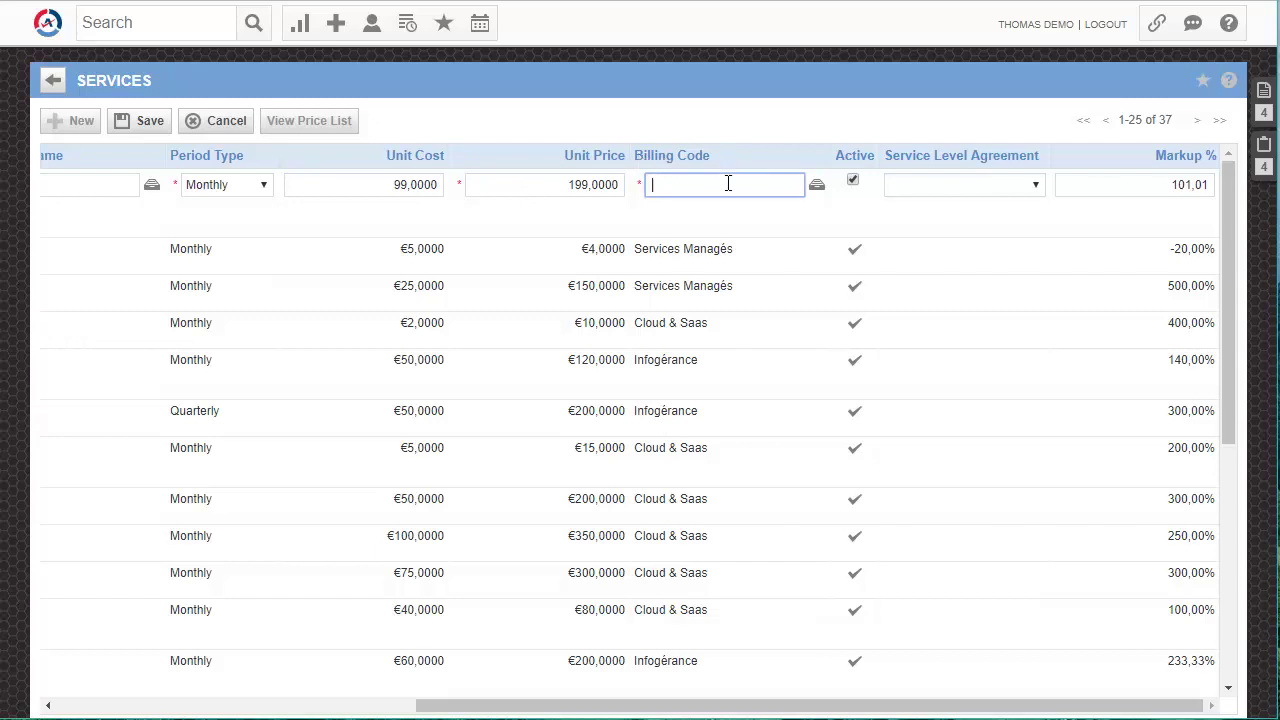
left_click(817, 187)
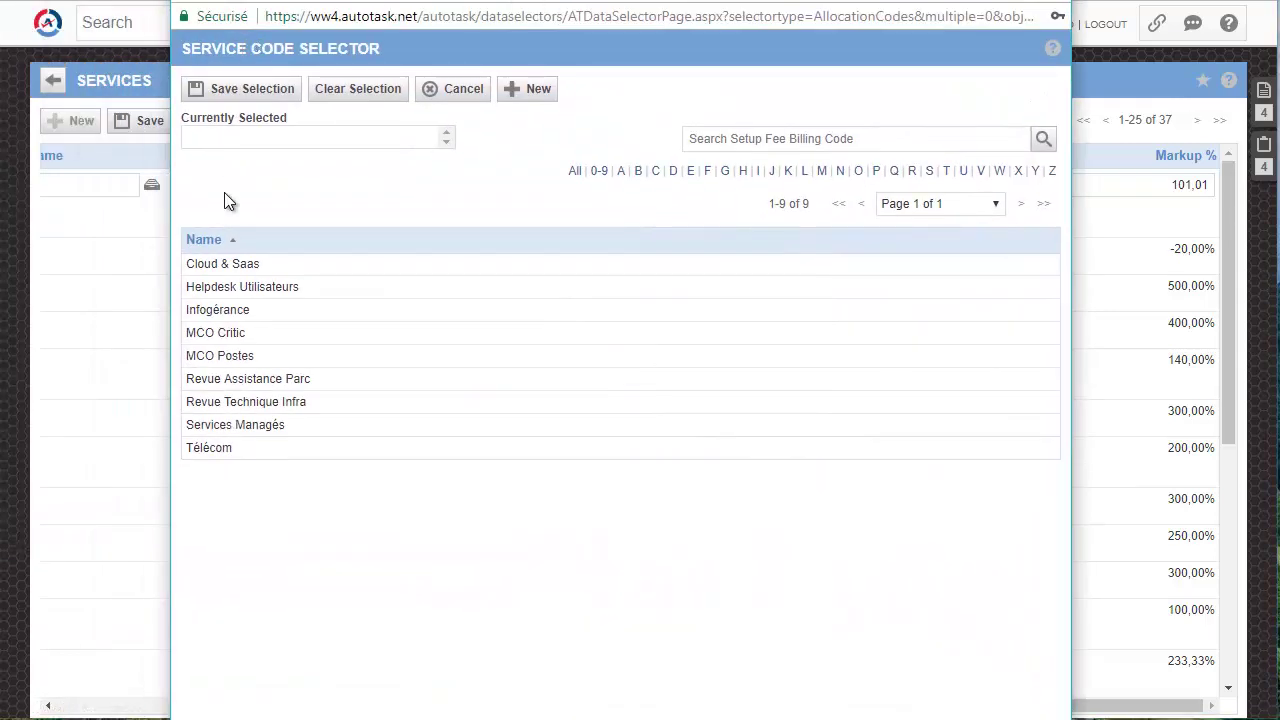
left_click(228, 309)
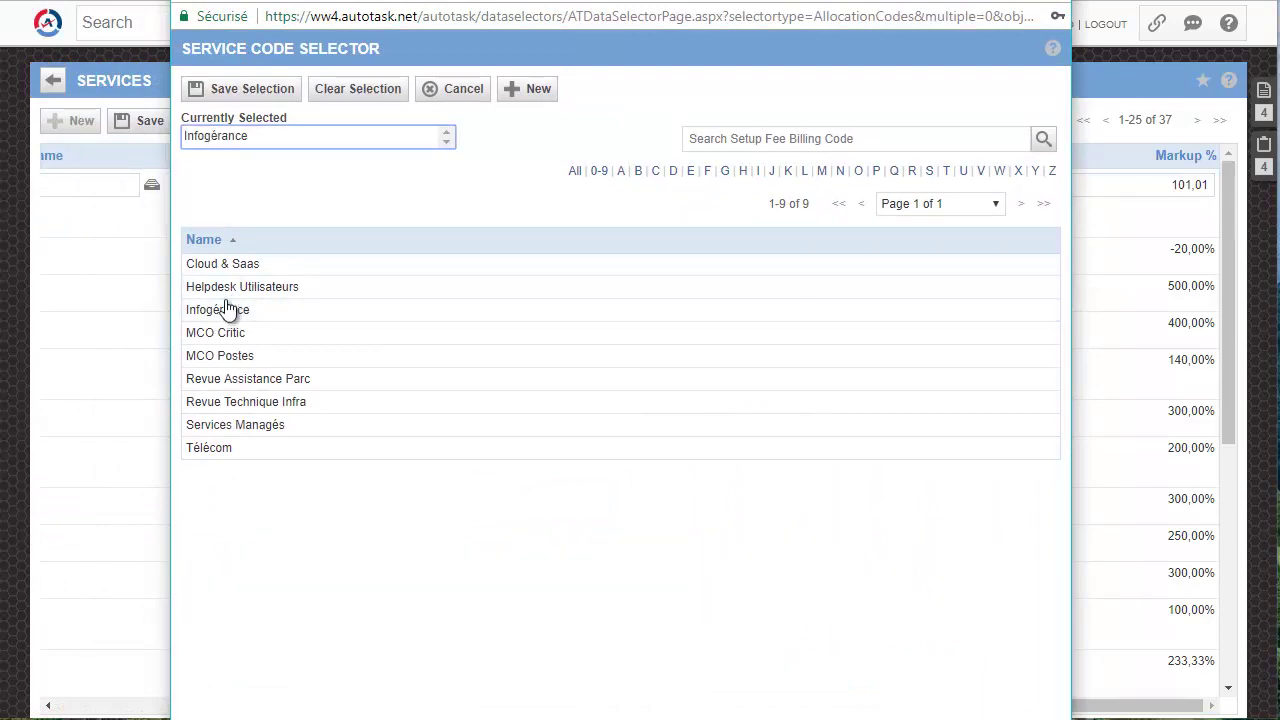
left_click(258, 425)
left_click(243, 89)
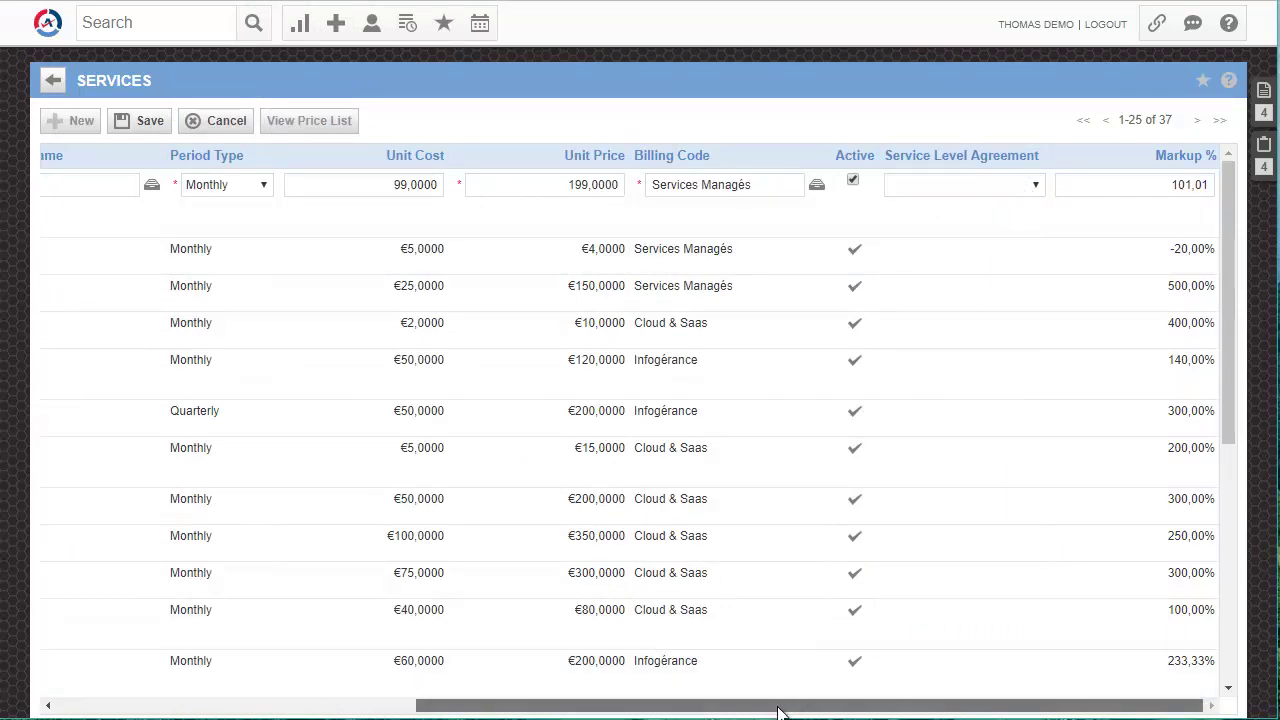
left_click_drag(749, 714, 391, 712)
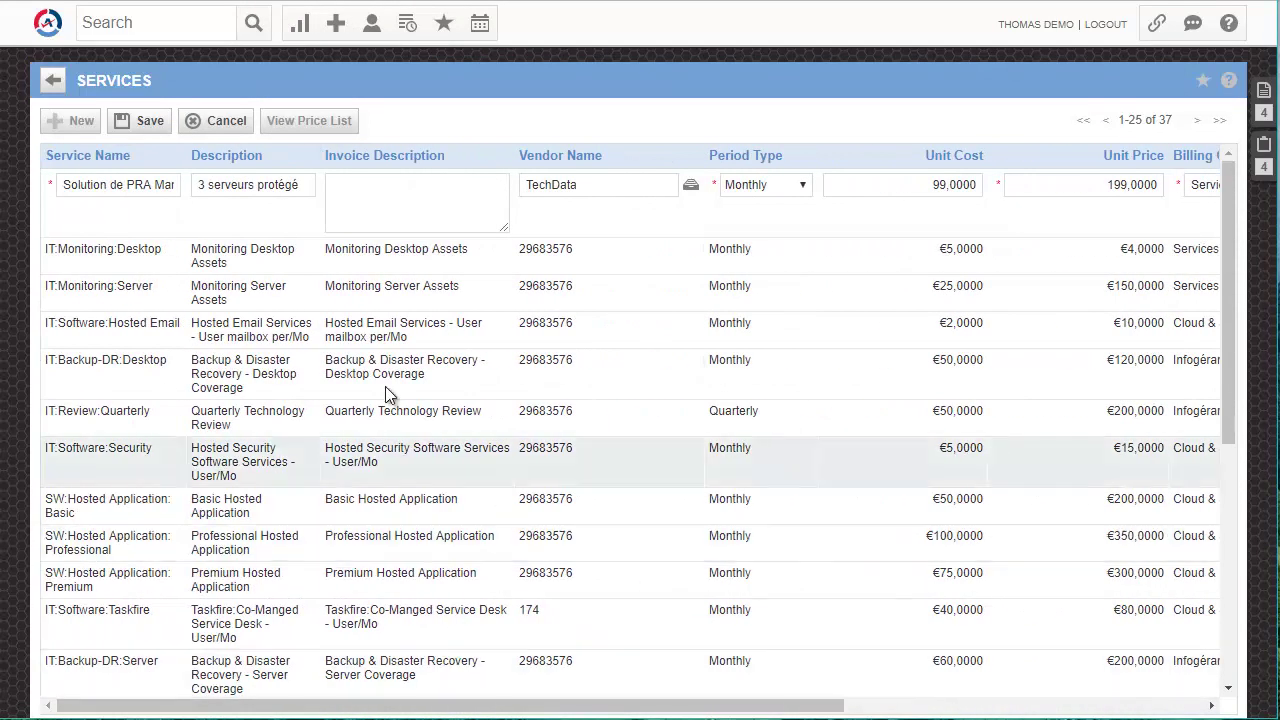
left_click(140, 120)
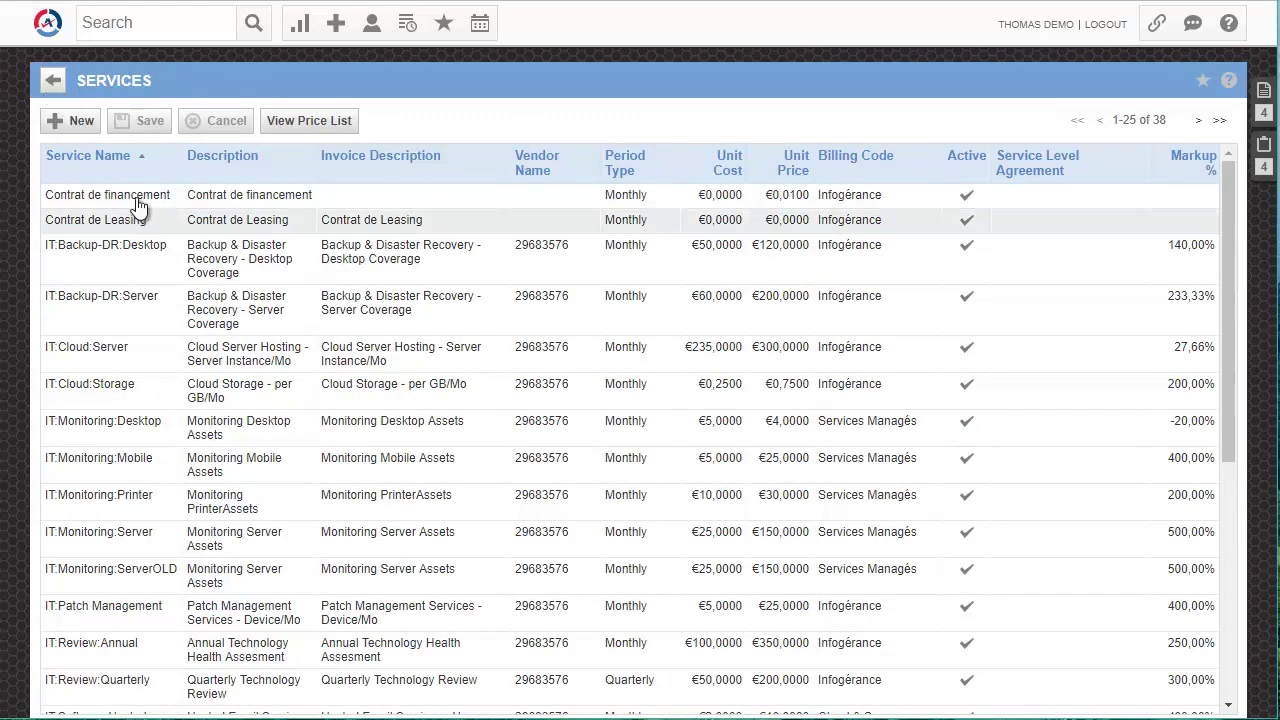
Open the quote search in the CRM module
mouse_move(44, 28)
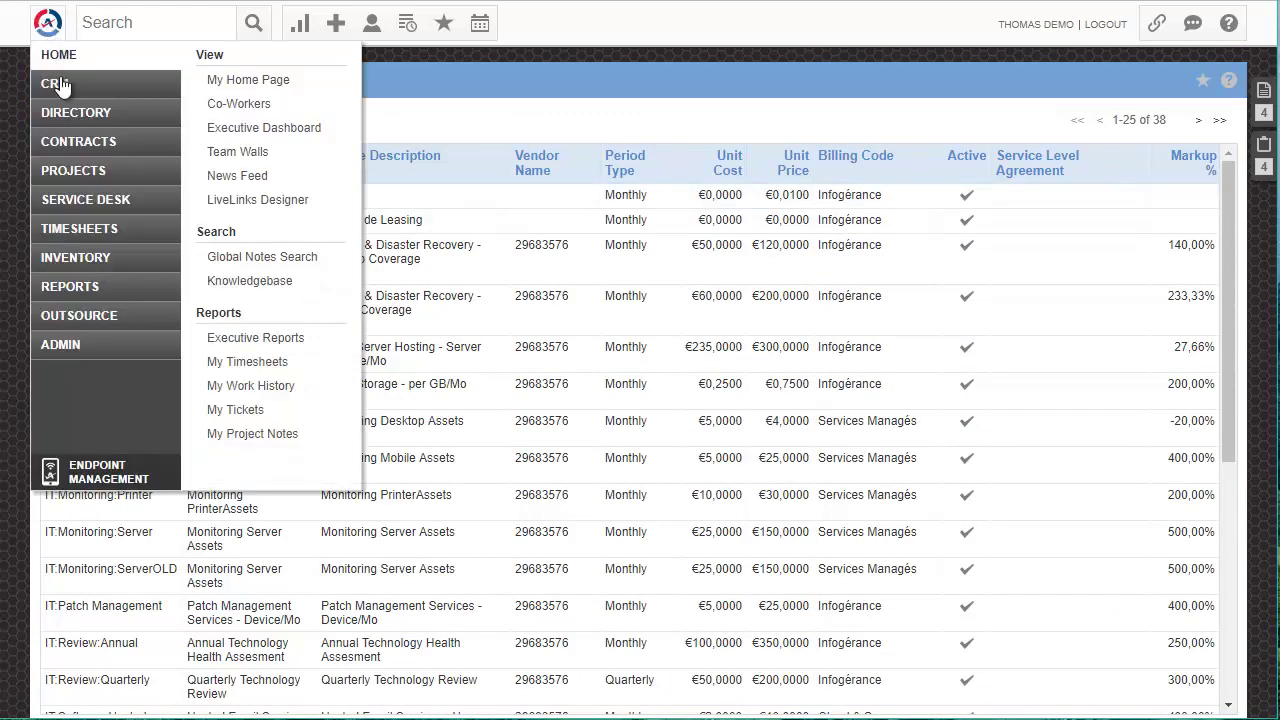
mouse_move(62, 88)
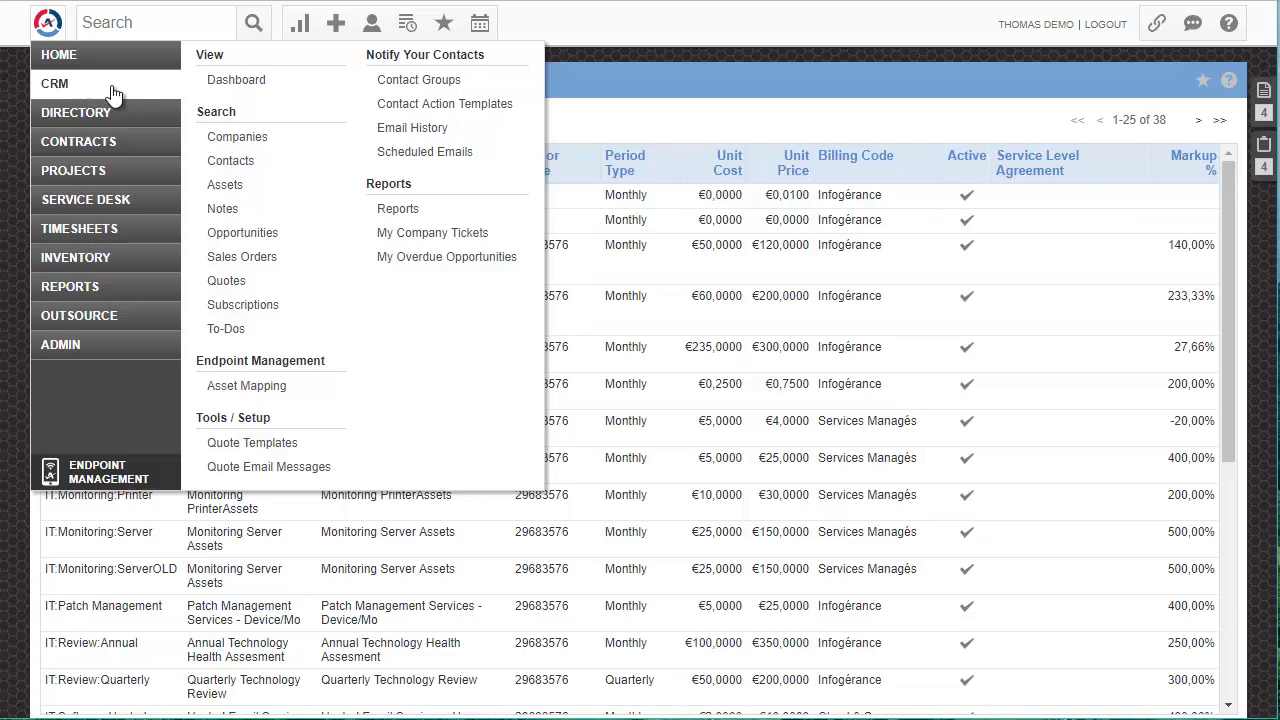
left_click(226, 280)
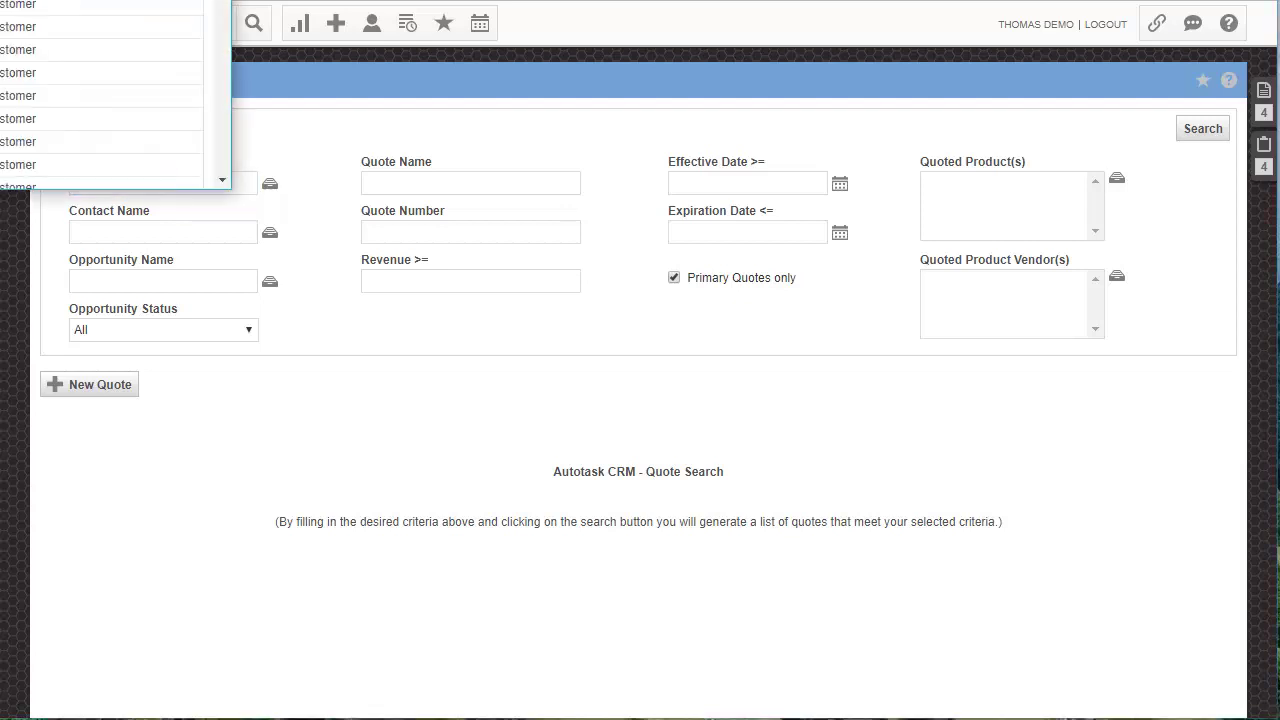
Search for the quotes of the company Client NEO
scroll(110, 140, "down", 3)
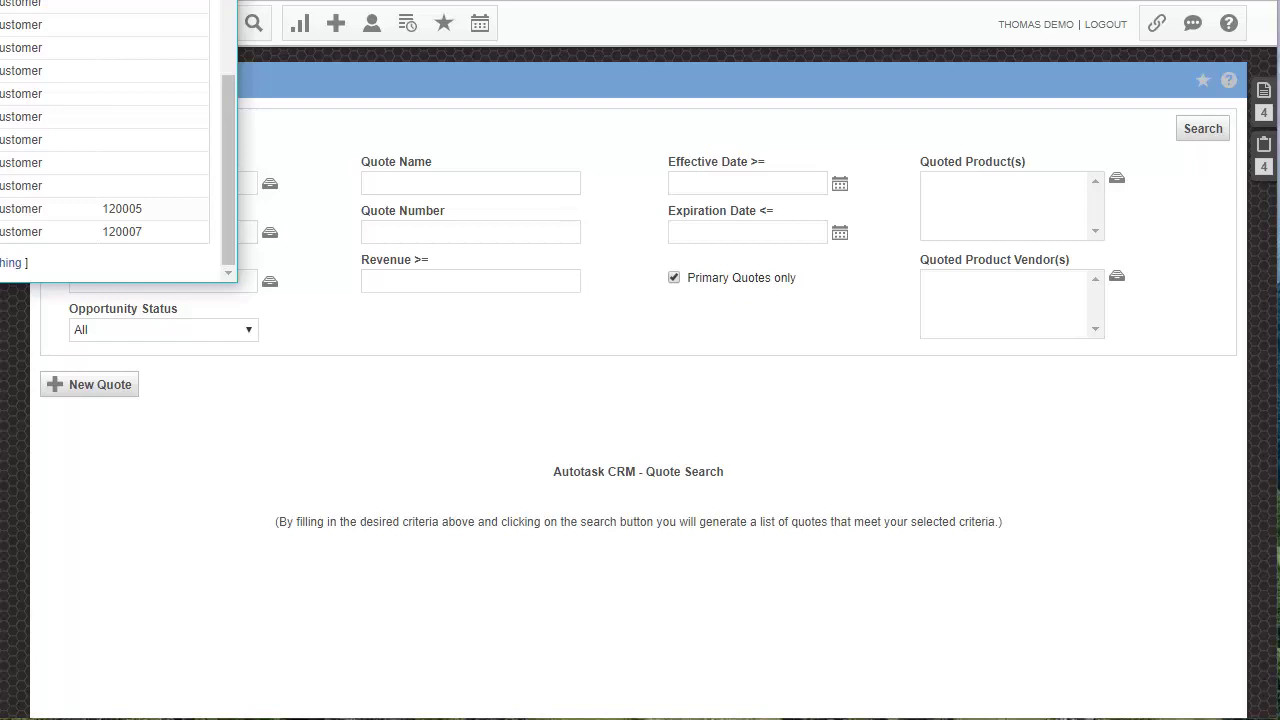
key("Escape")
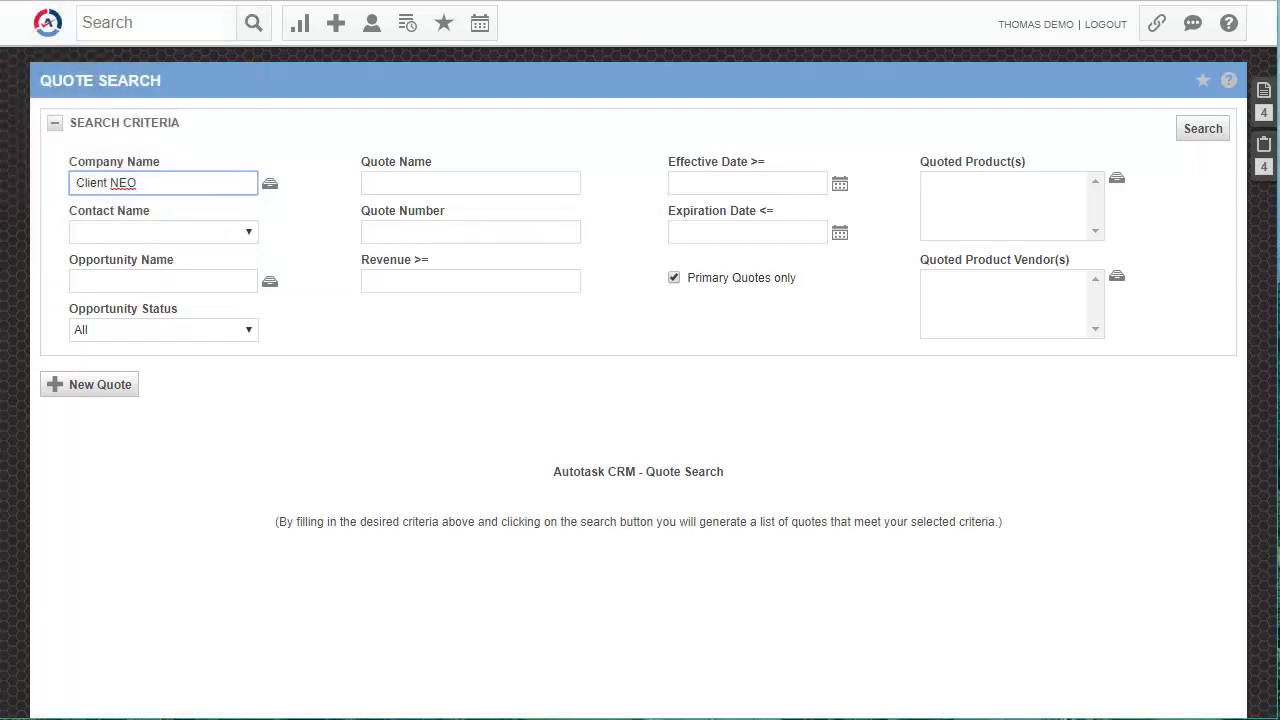
left_click(1201, 140)
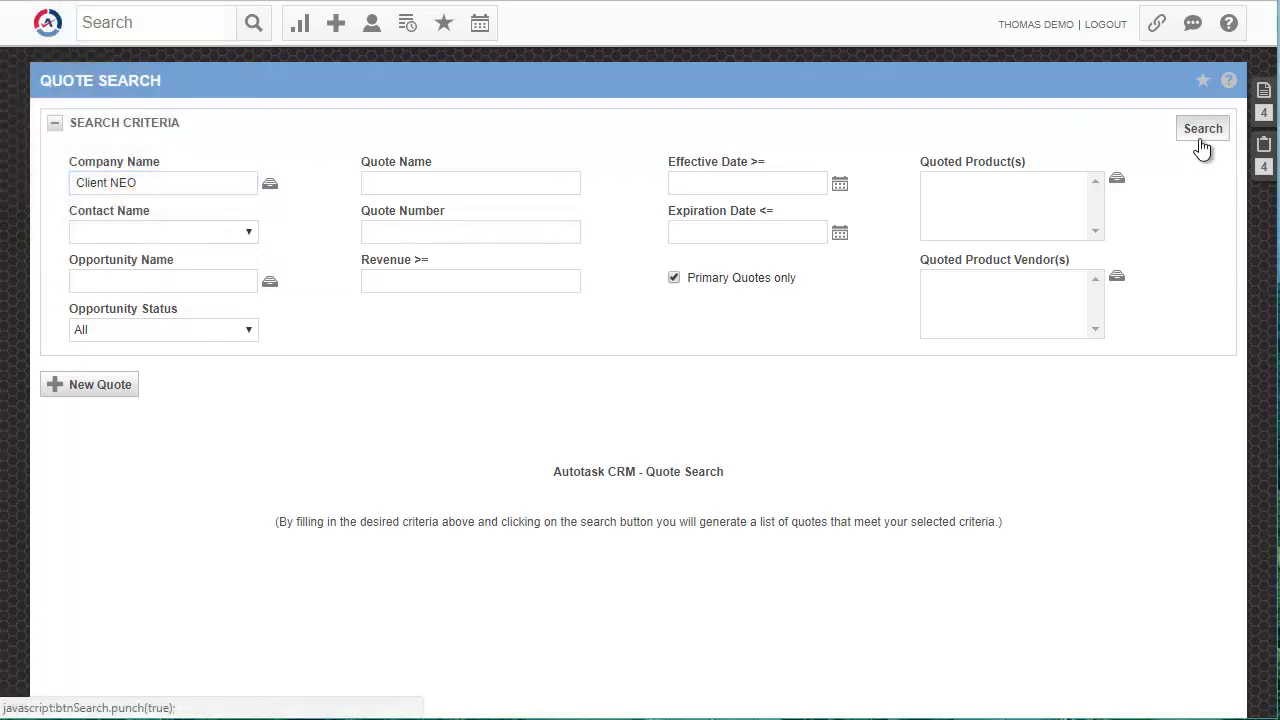
Start a new quote for the company Client NEO and name it "Exemple"
left_click(88, 386)
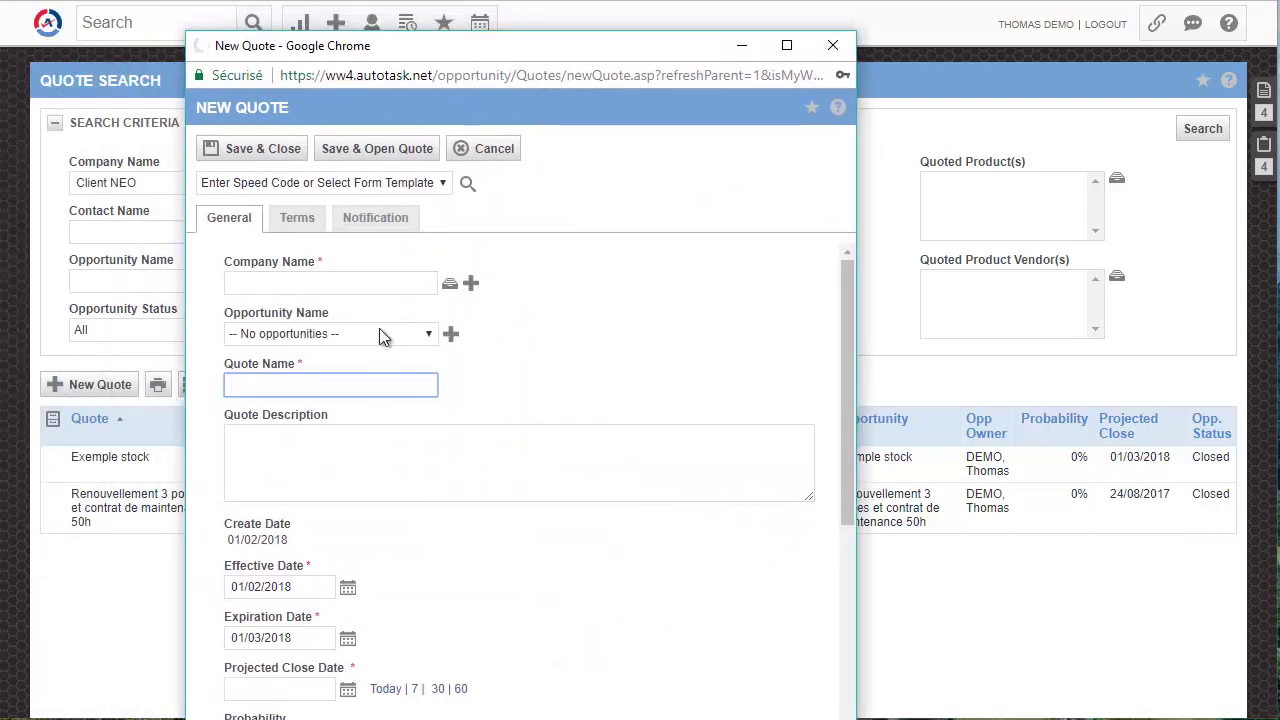
left_click(357, 283)
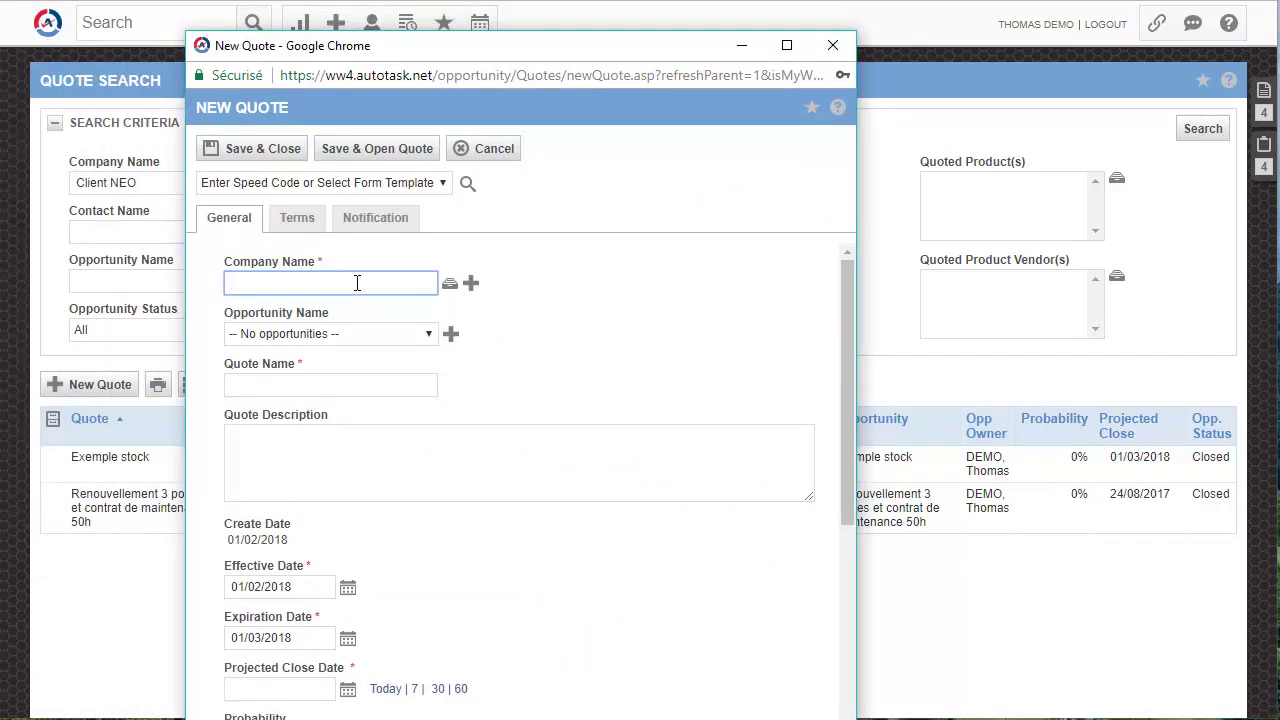
type("client neo")
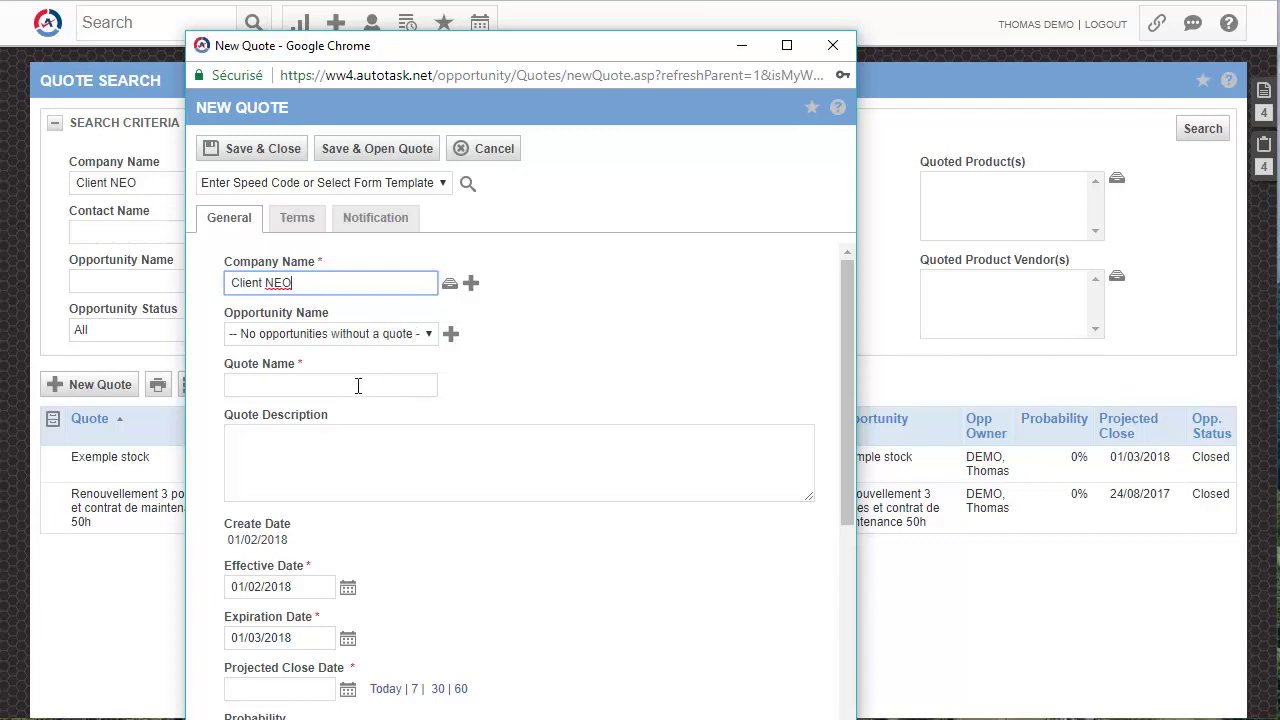
left_click(335, 384)
type("Exemple")
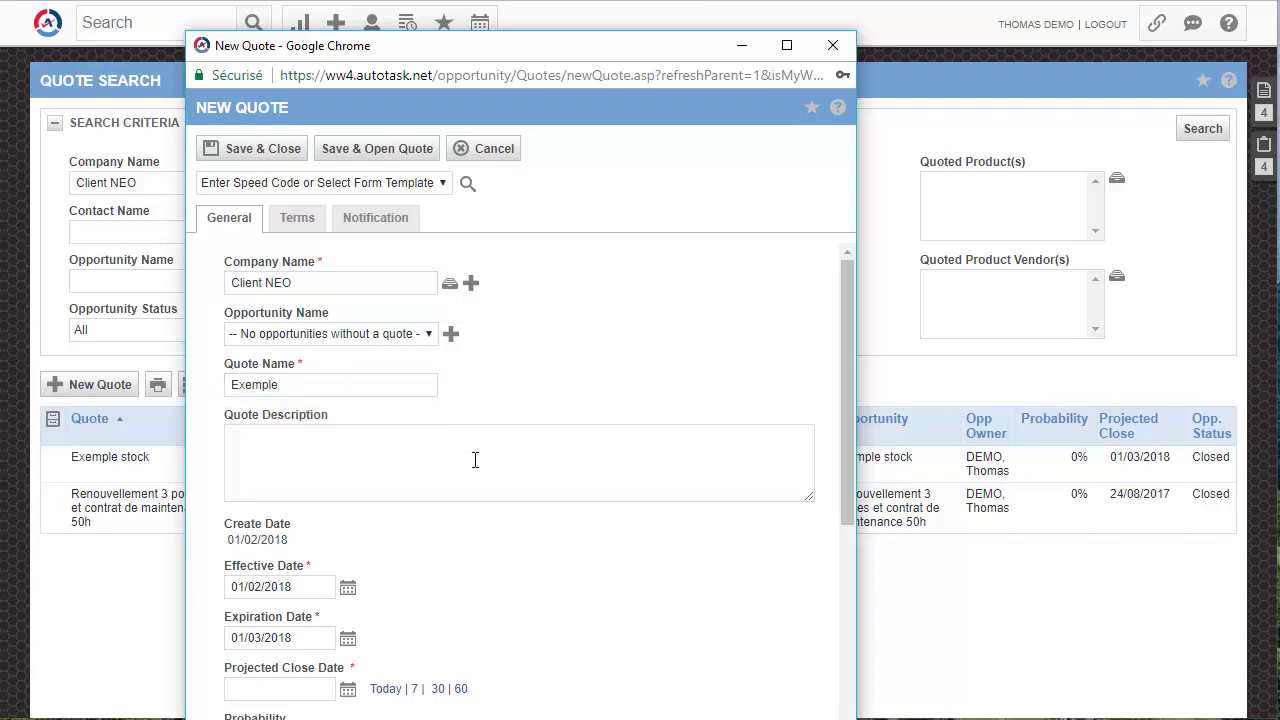
left_click(472, 455)
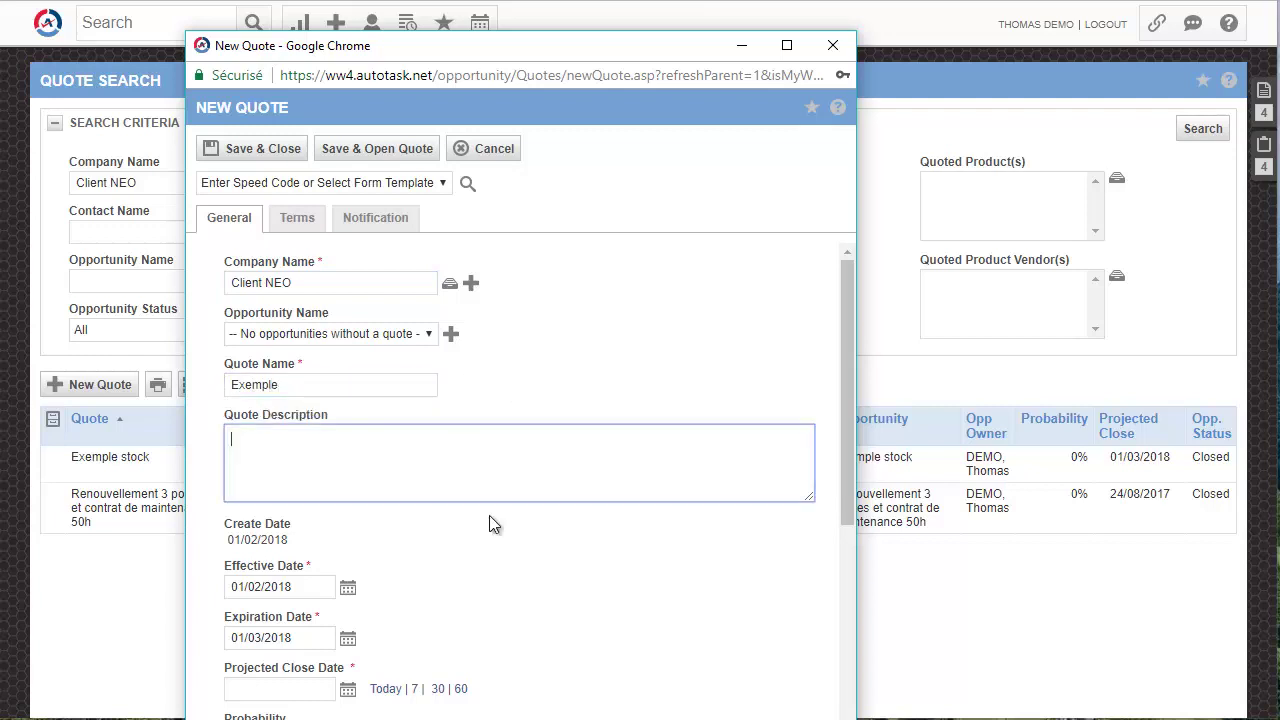
Set the quote's projected close date to 03/03/2018, assign the external accountant as contact, and save and open the quote
scroll(490, 520, "down", 3)
left_click(437, 392)
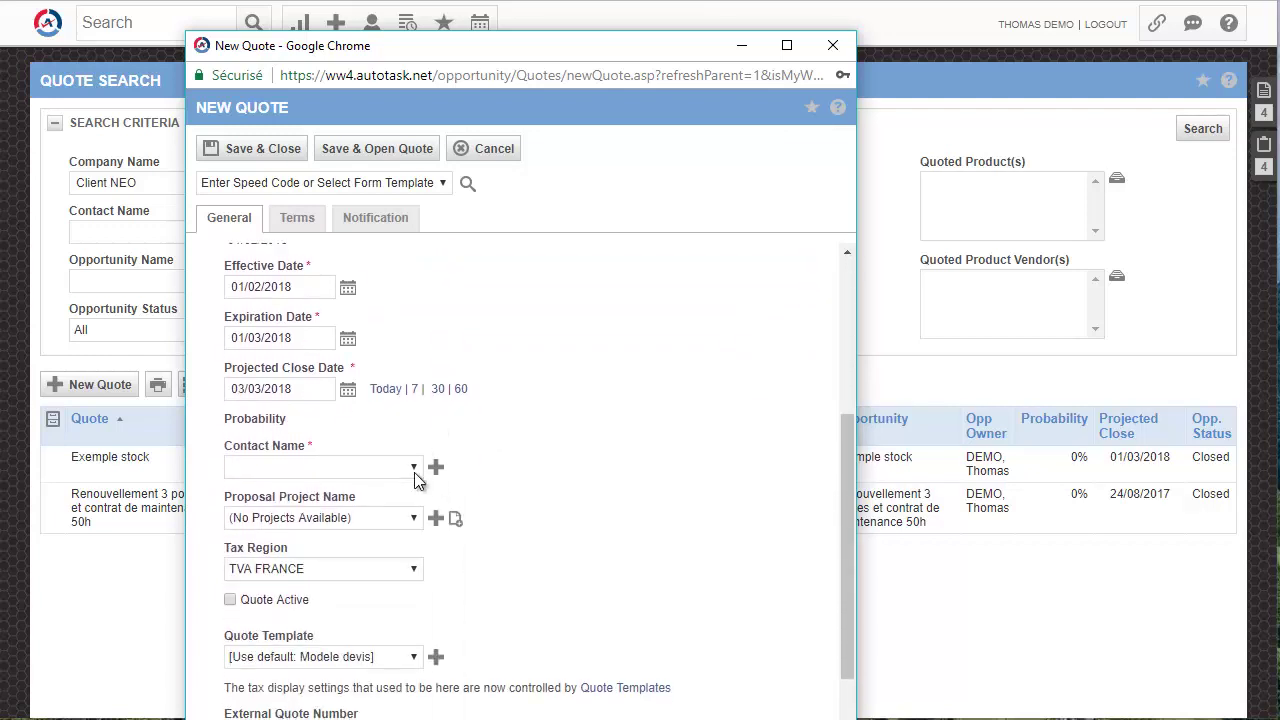
left_click(413, 467)
left_click(320, 491)
scroll(520, 511, "down", 1)
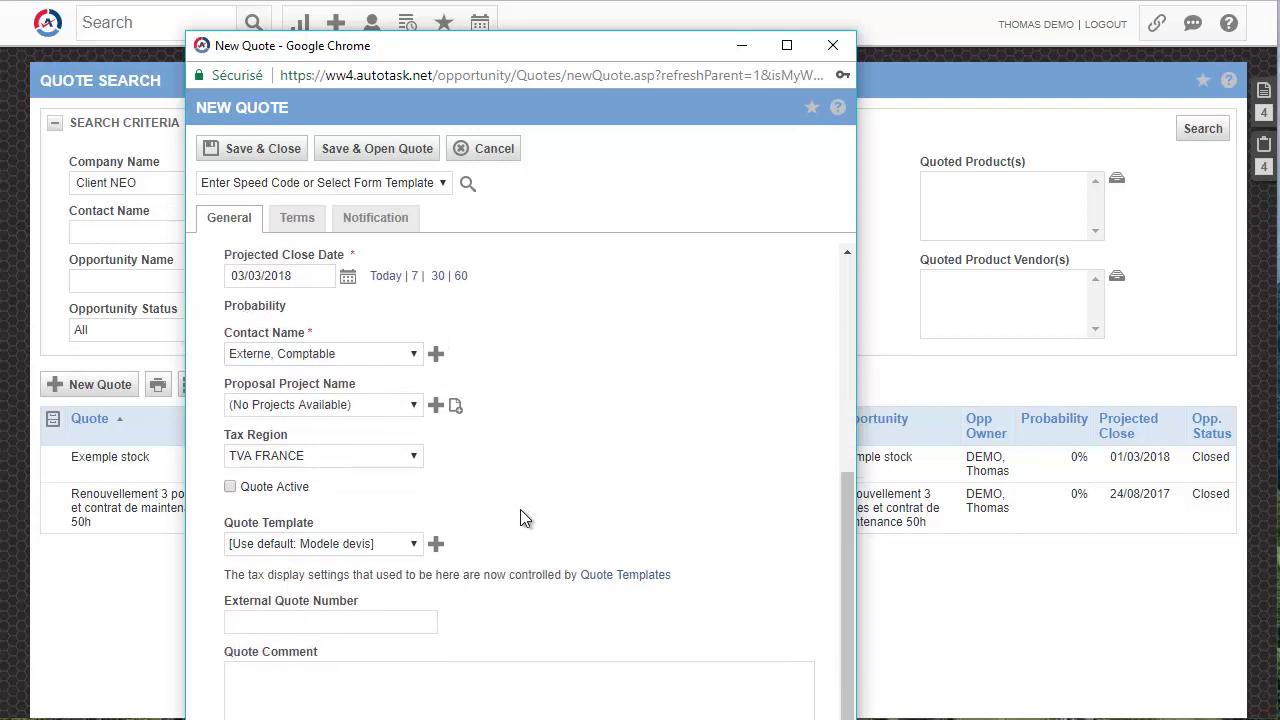
scroll(564, 461, "up", 3)
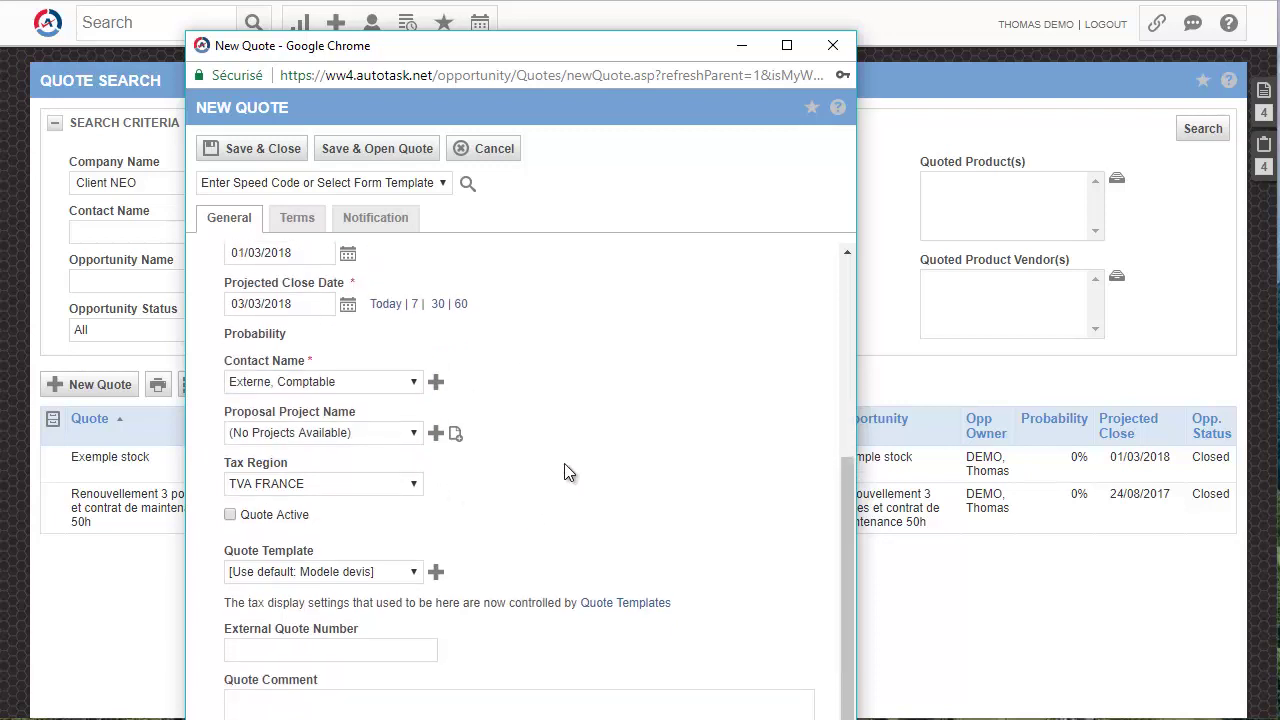
left_click(366, 150)
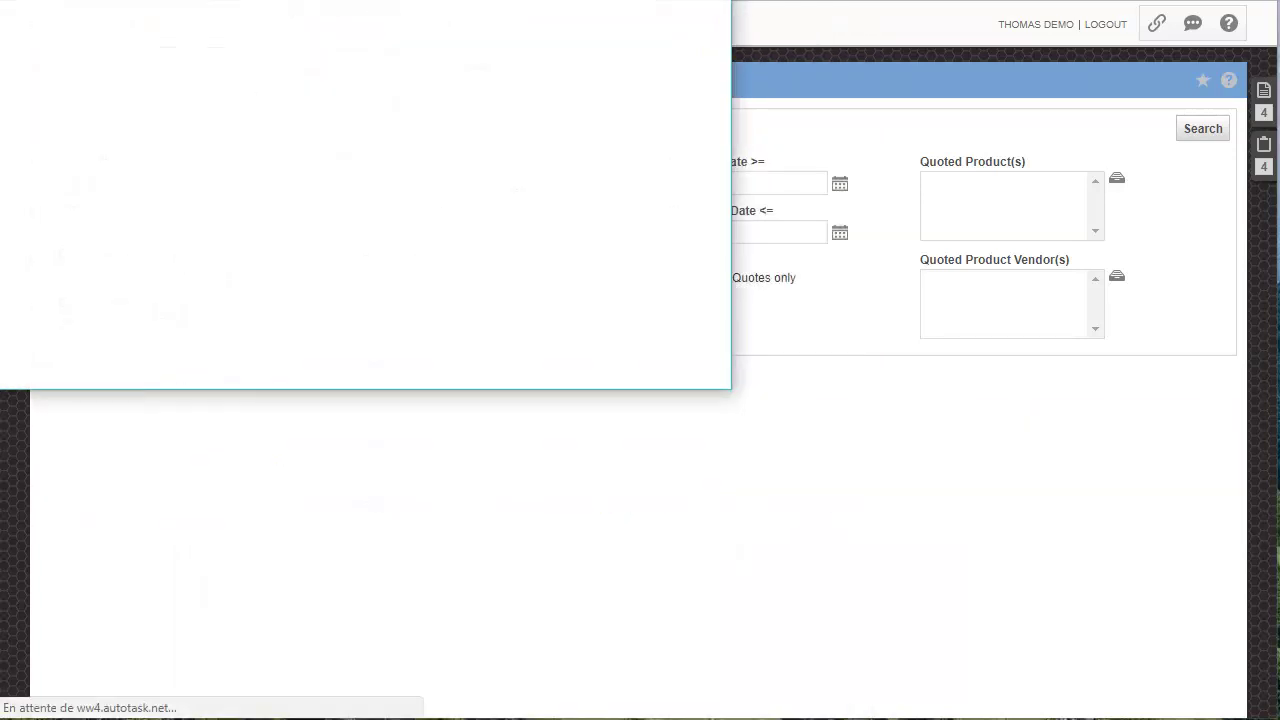
Start a new product item in the Exemple quote and open the product selector
left_click_drag(430, 33, 443, 34)
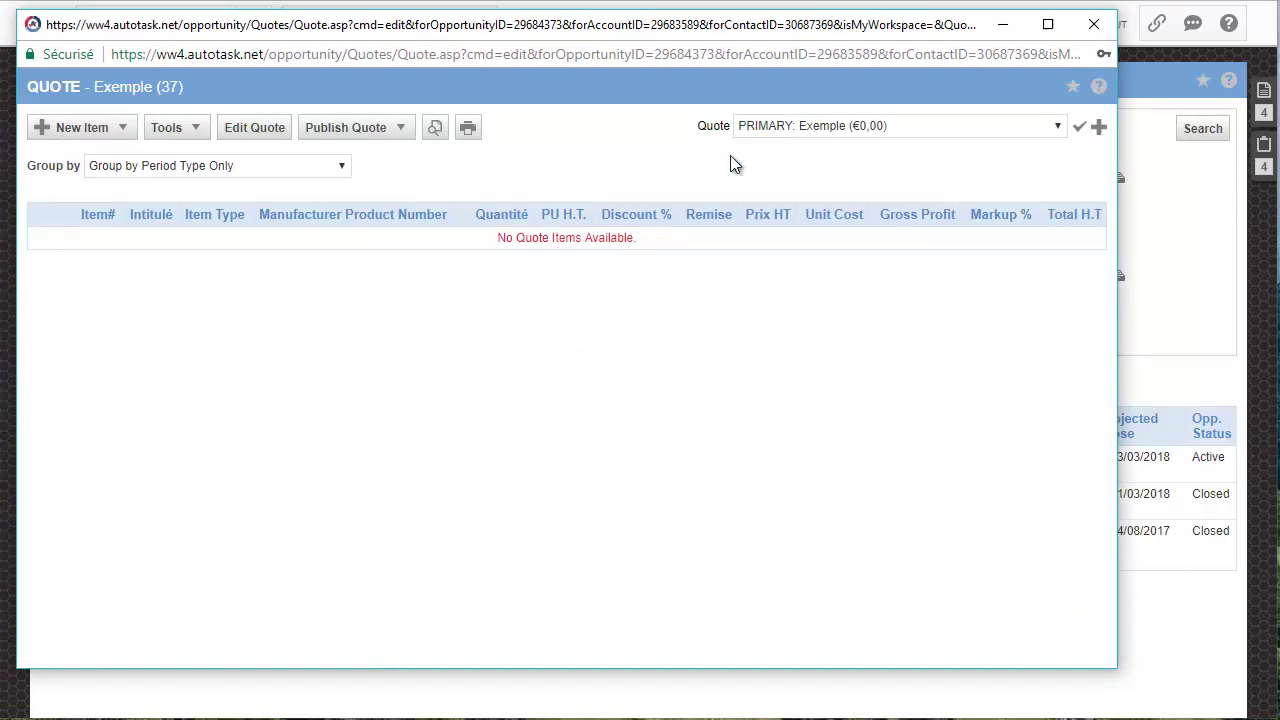
left_click(124, 130)
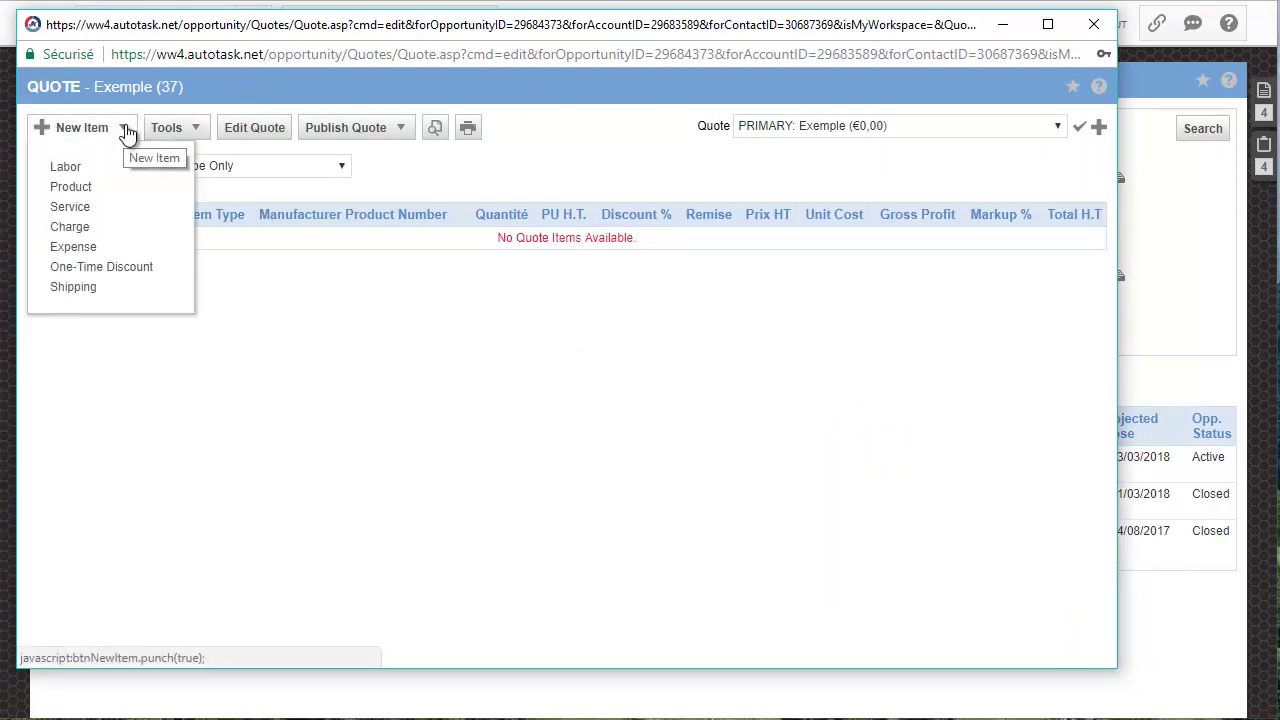
left_click(70, 187)
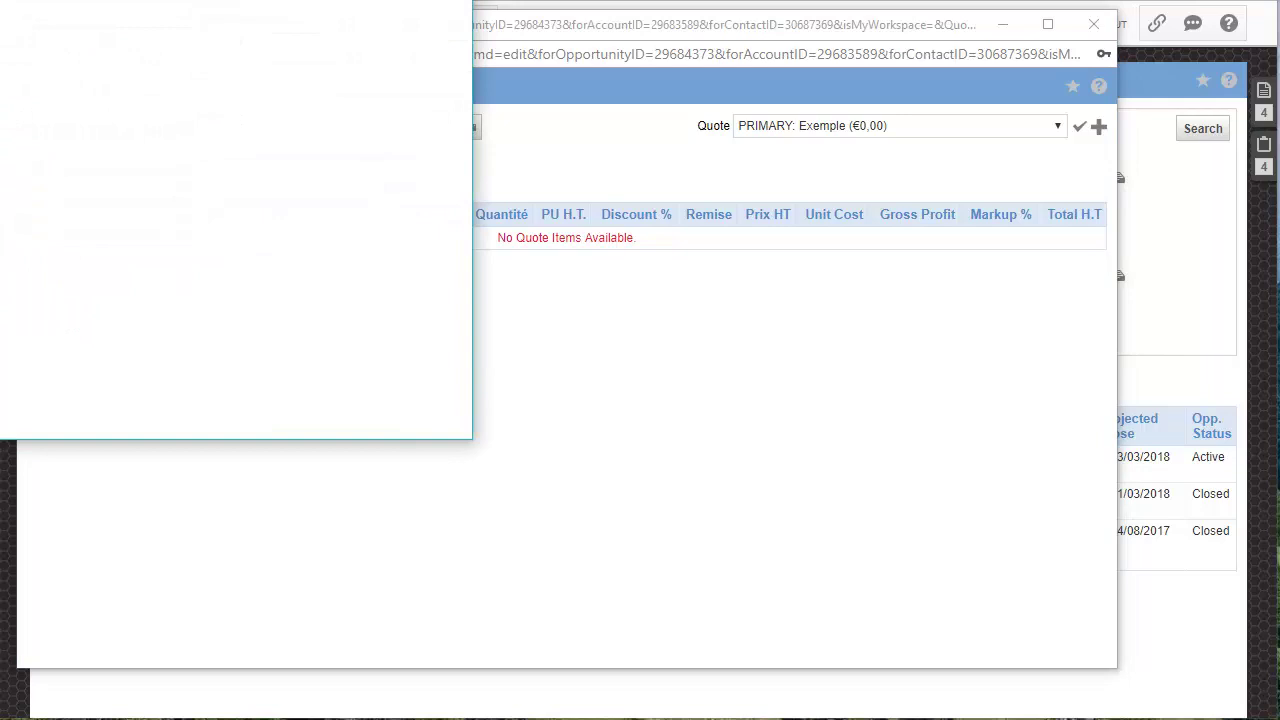
left_click_drag(0, 0, 386, 26)
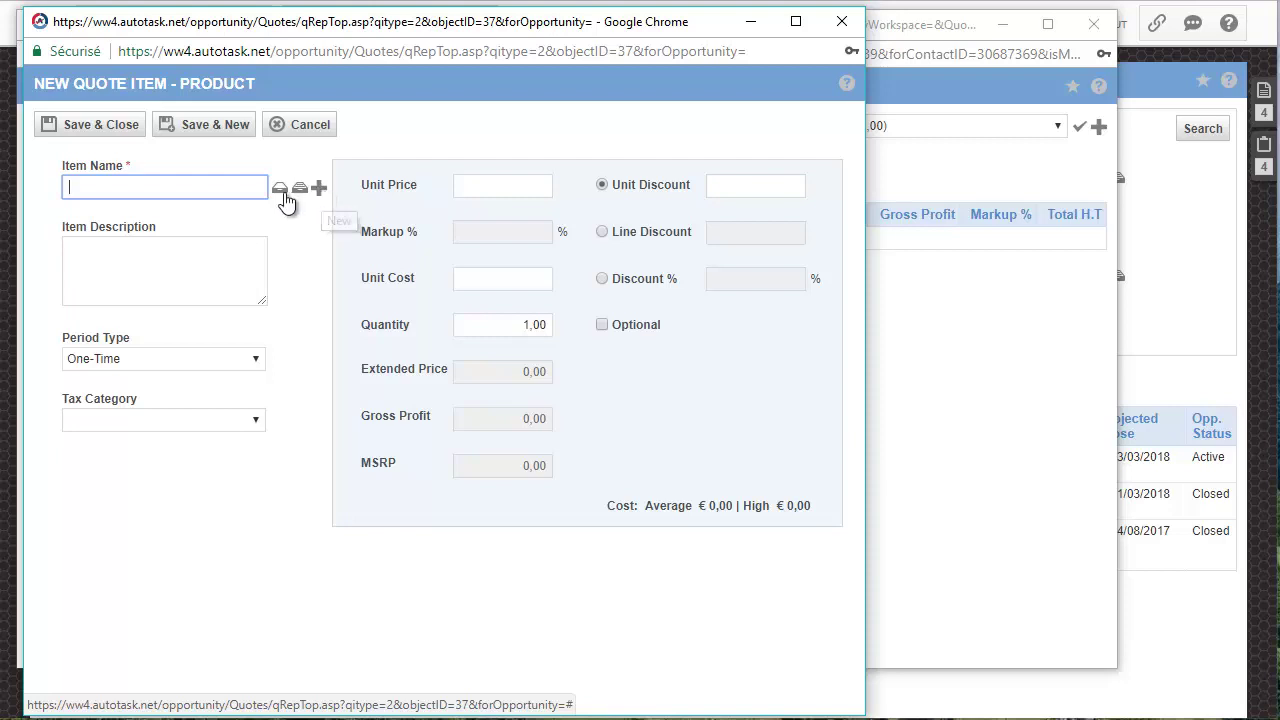
left_click(281, 188)
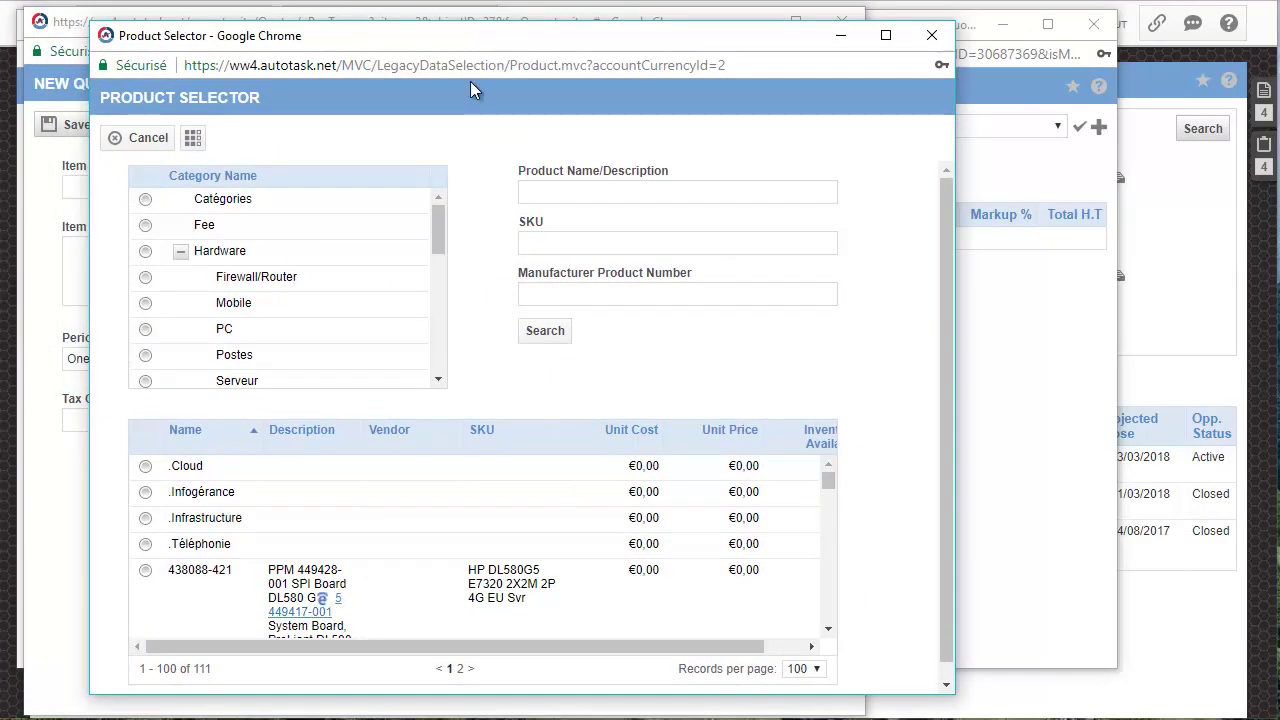
Collapse the Hardware category and filter the product list by the Network category
left_click(180, 251)
left_click(180, 303)
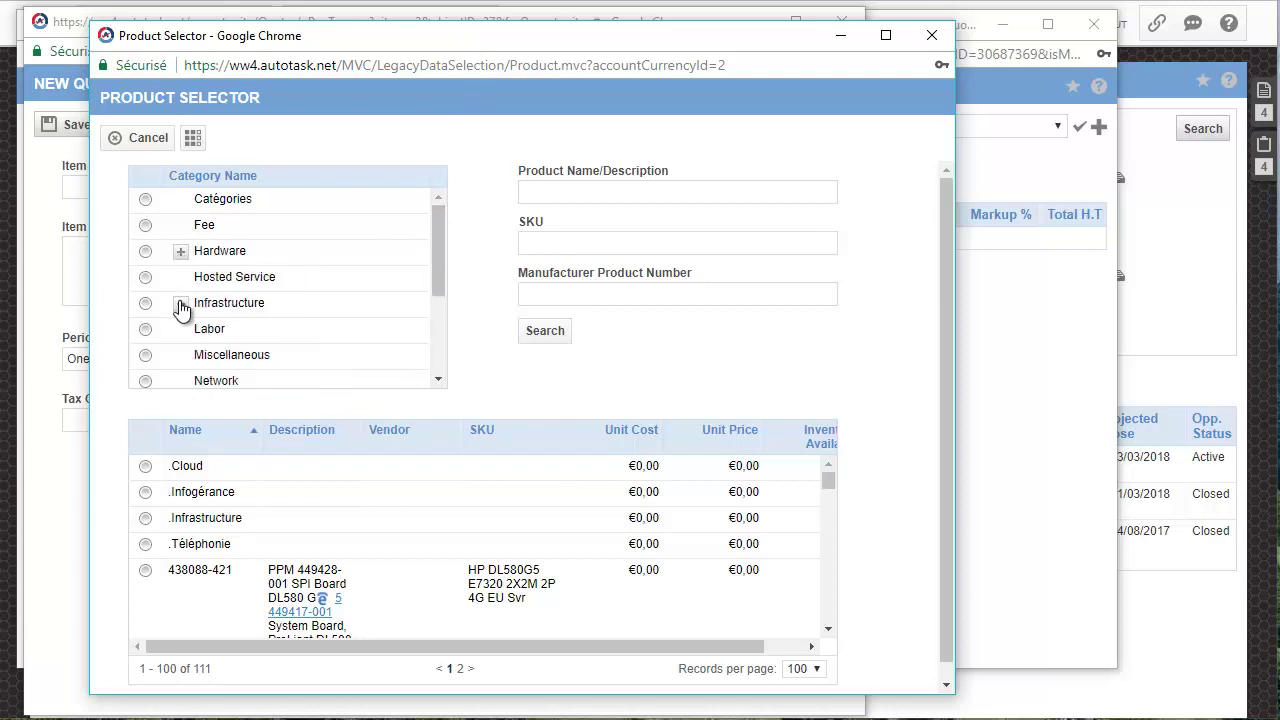
scroll(188, 296, "down", 2)
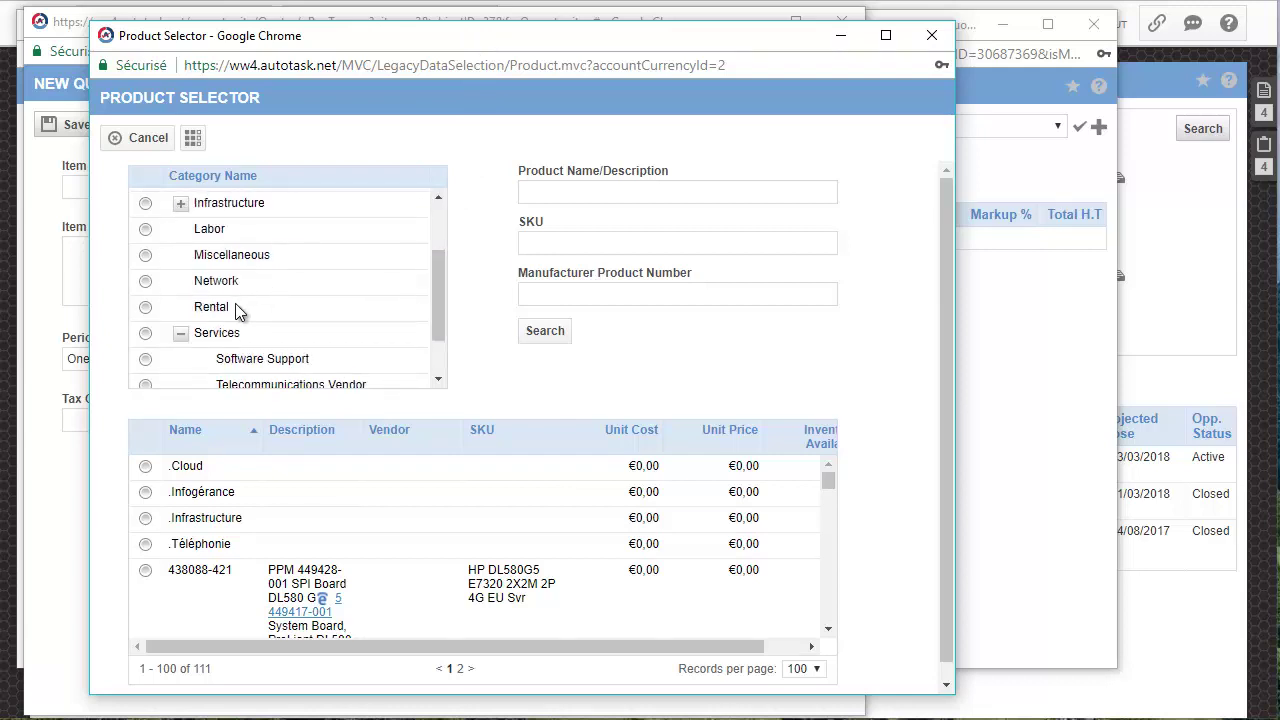
scroll(235, 306, "up", 2)
scroll(222, 296, "down", 3)
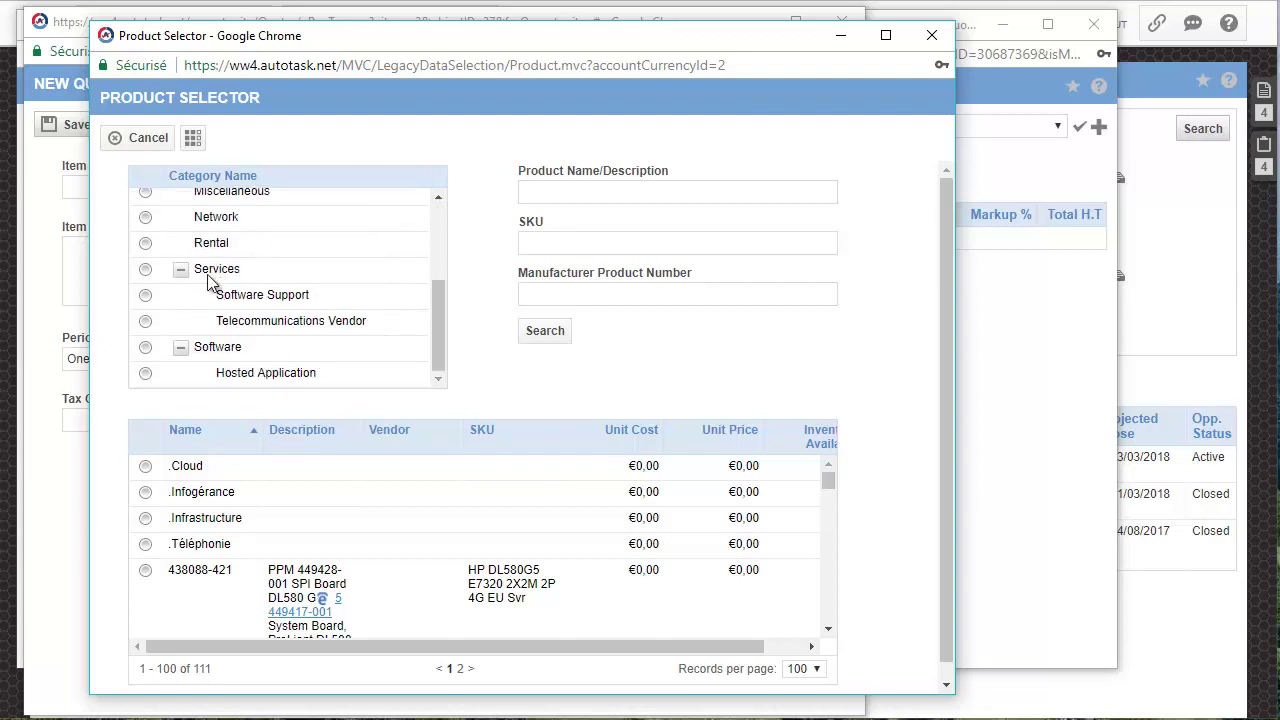
left_click(145, 218)
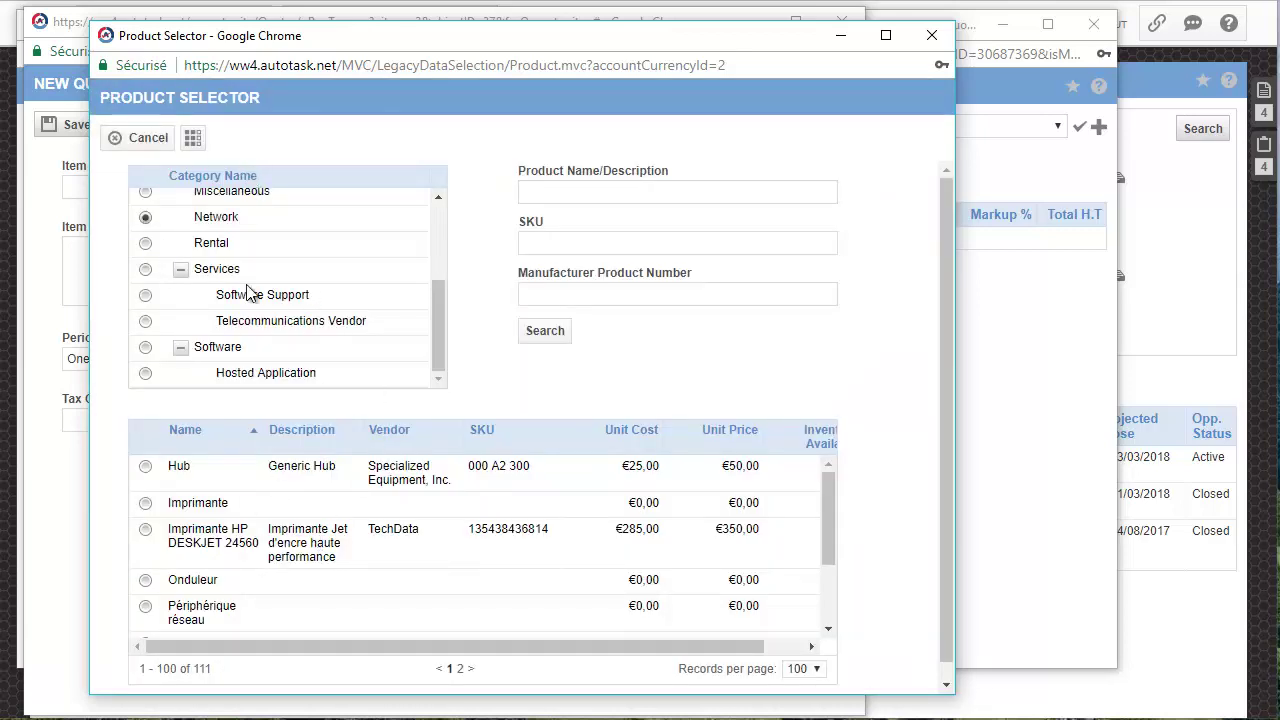
left_click(578, 193)
left_click(549, 246)
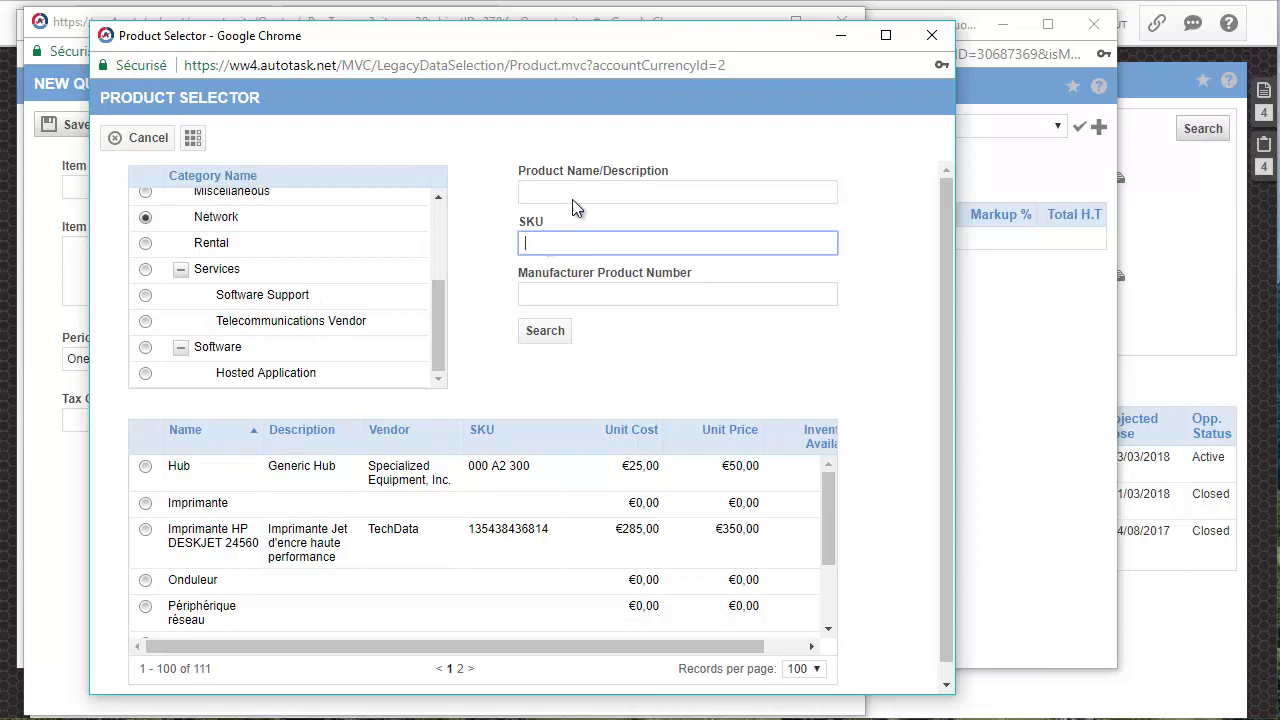
left_click(583, 185)
left_click(592, 243)
left_click(608, 290)
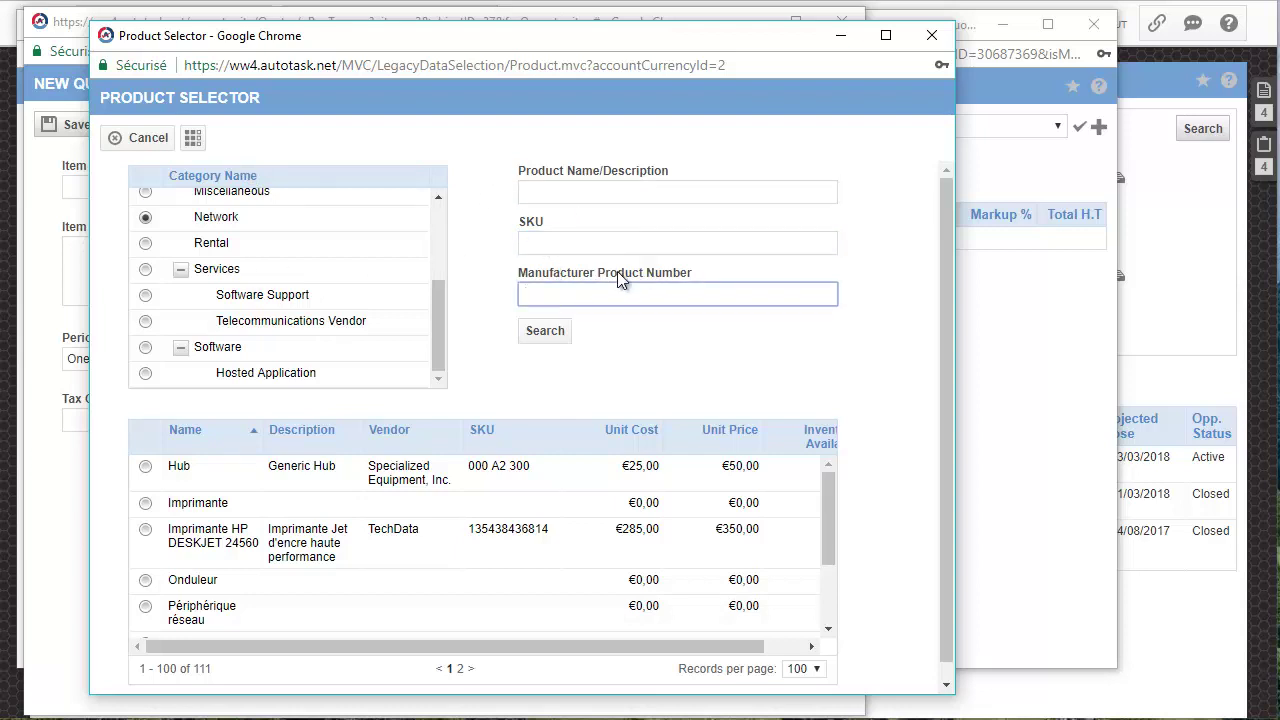
Select the product Imprimante HP DESKJET 24560 for the quote item and set its tax category to TVA_REDUITE
left_click(145, 530)
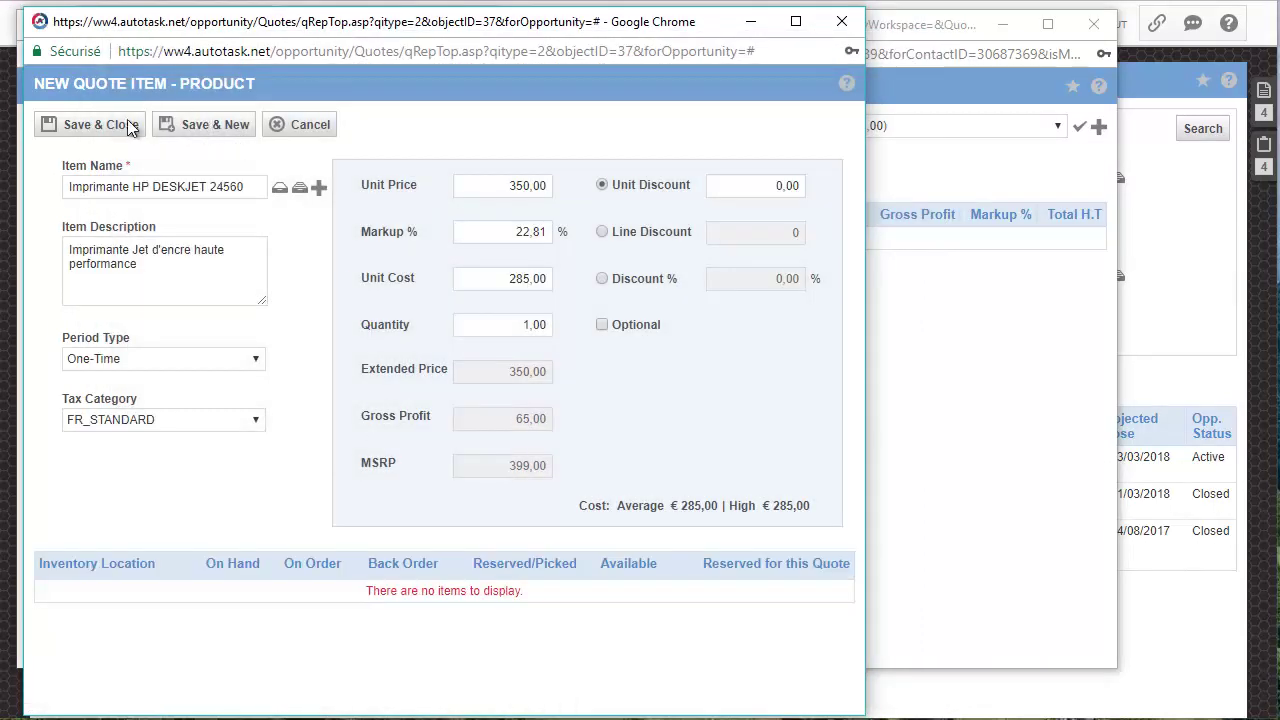
left_click(252, 422)
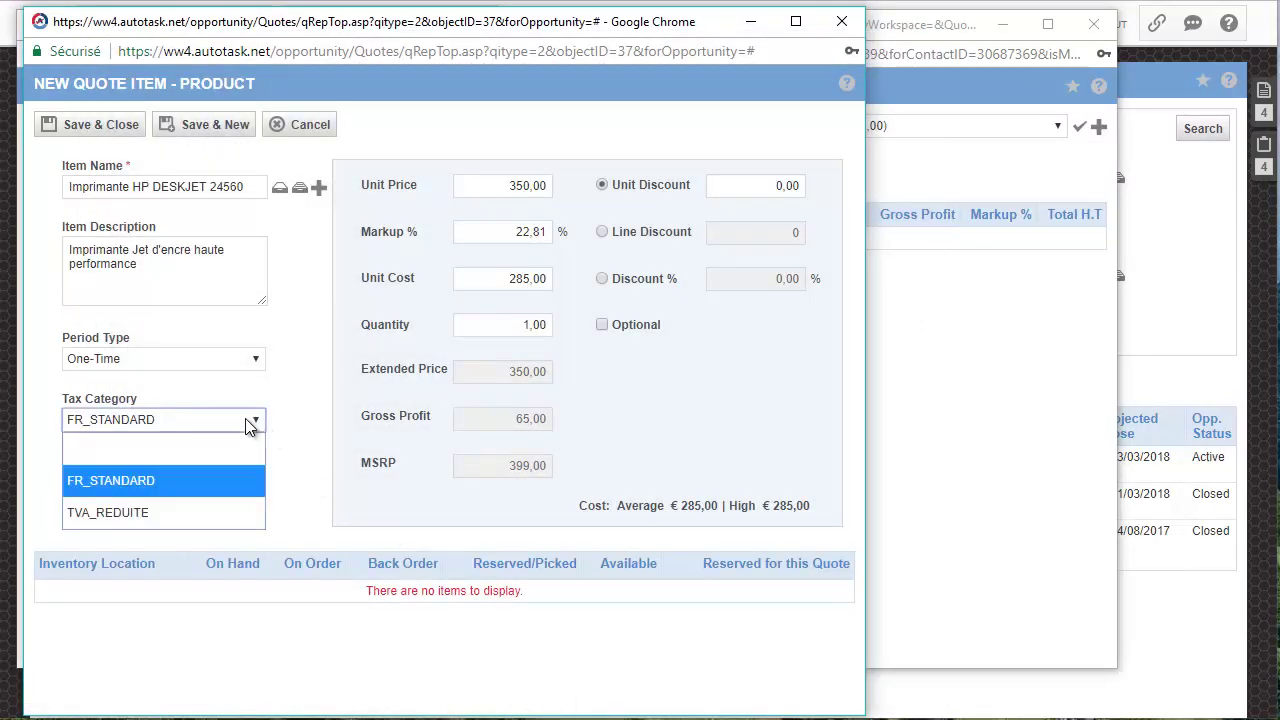
left_click(120, 514)
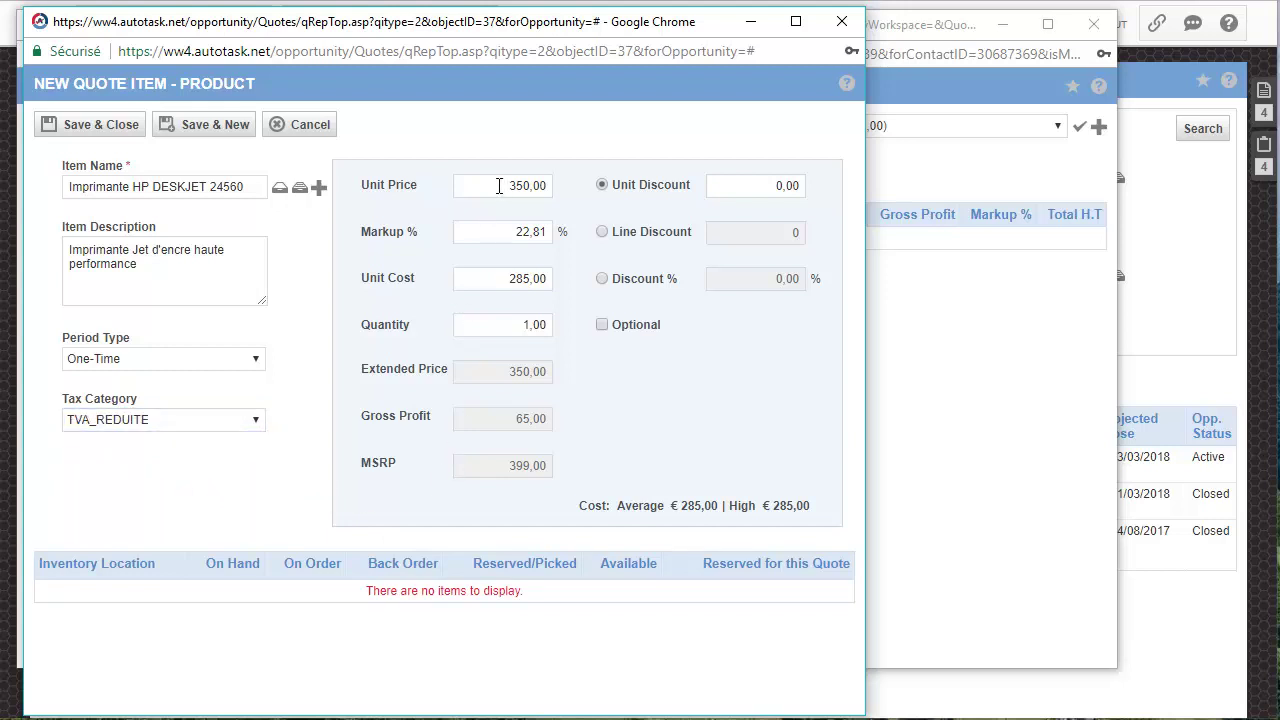
Keep the printer item's default unit price, unit cost, quantity and discount, and save it to the quote
left_click(490, 180)
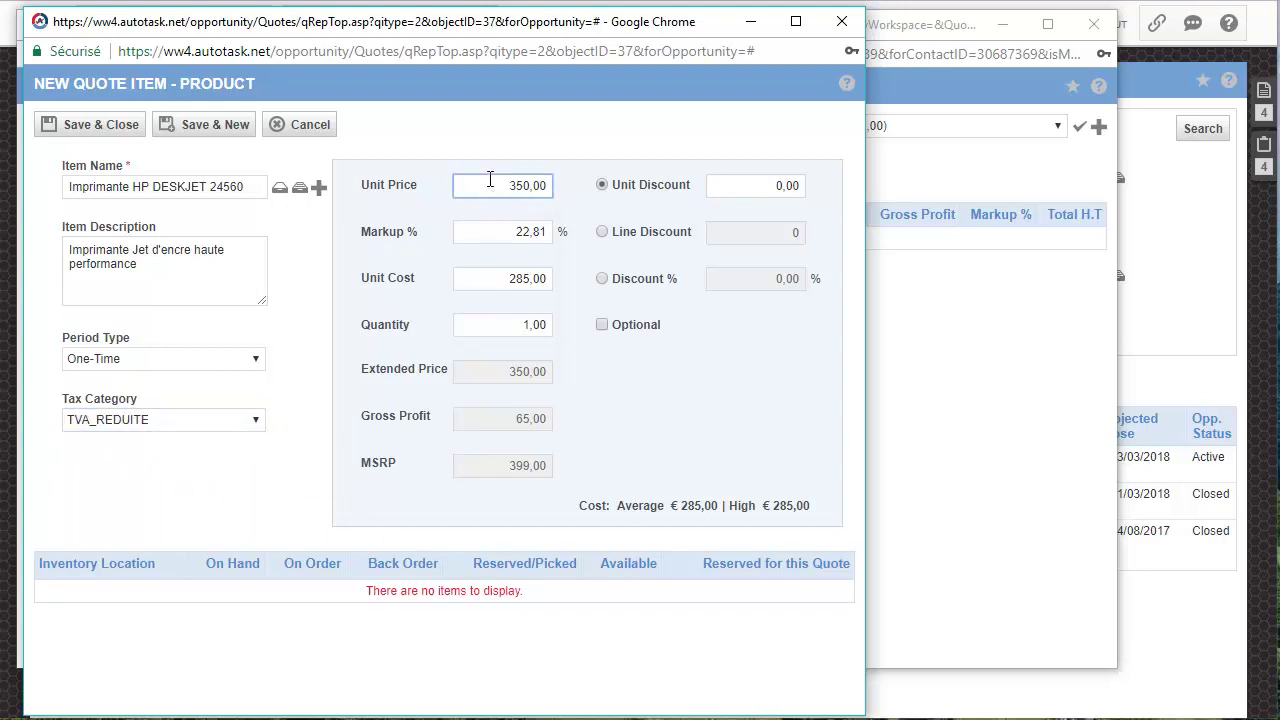
left_click(483, 286)
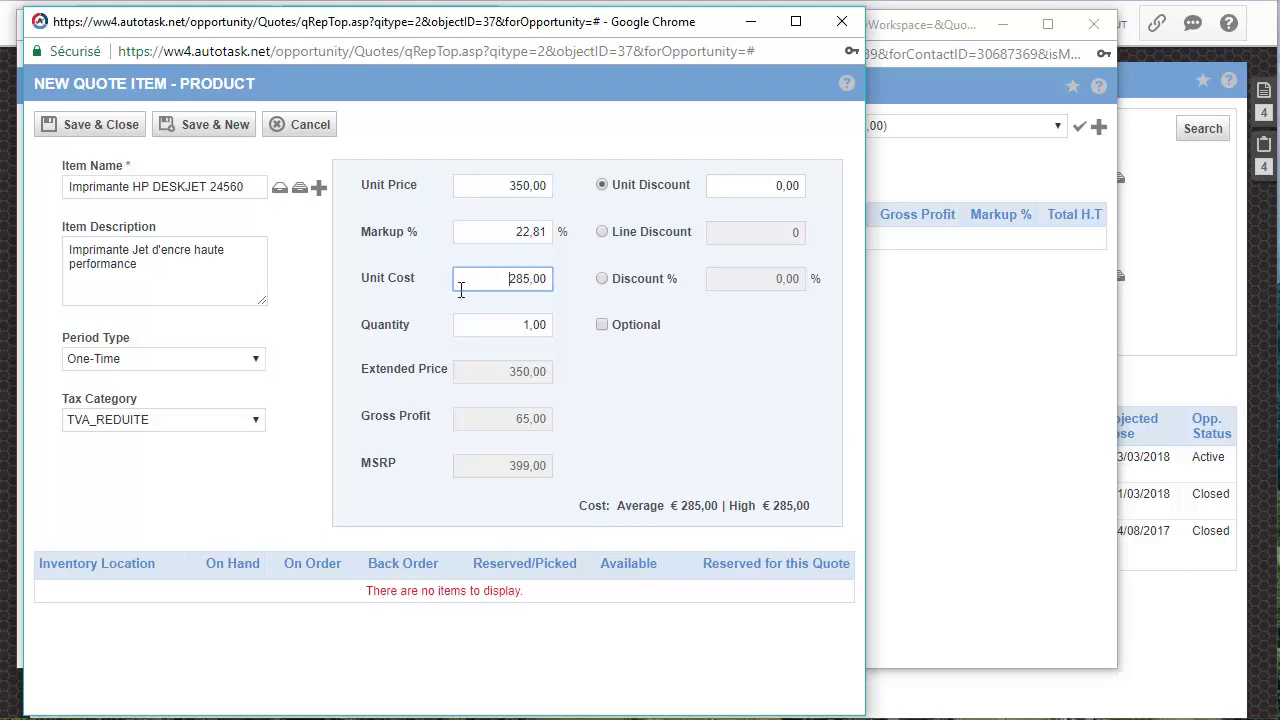
left_click(508, 324)
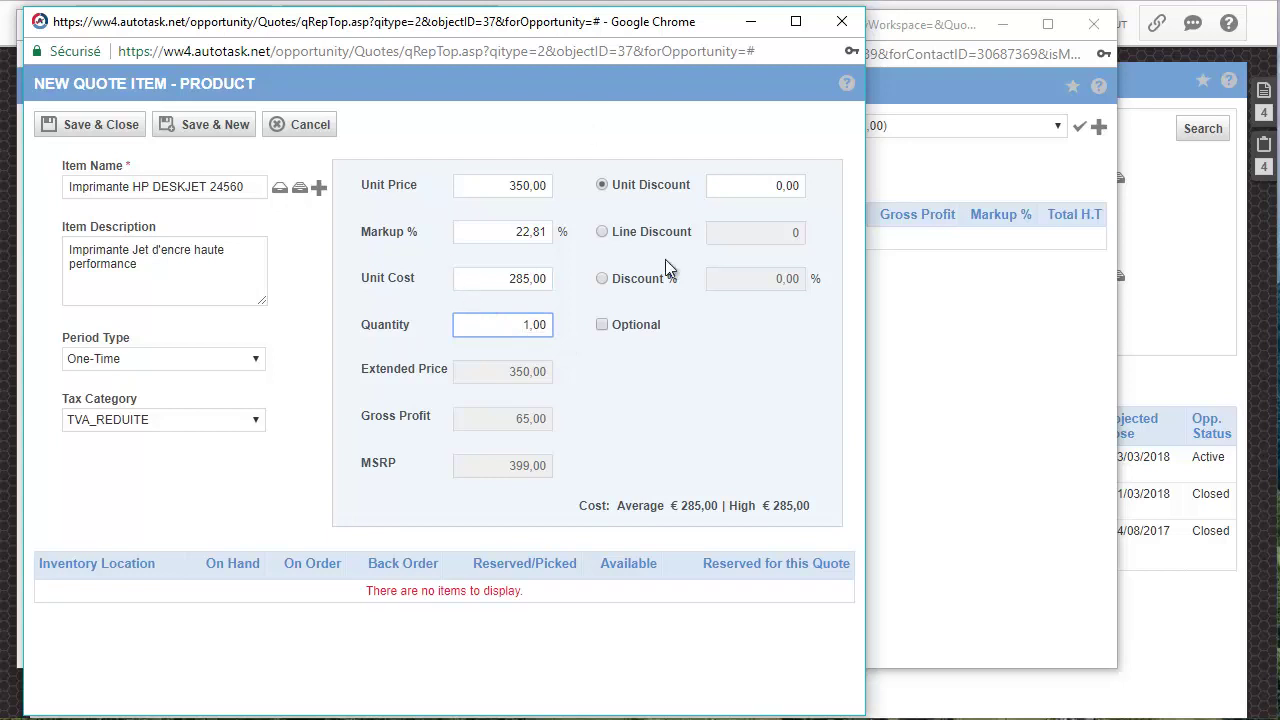
left_click(743, 184)
left_click(695, 415)
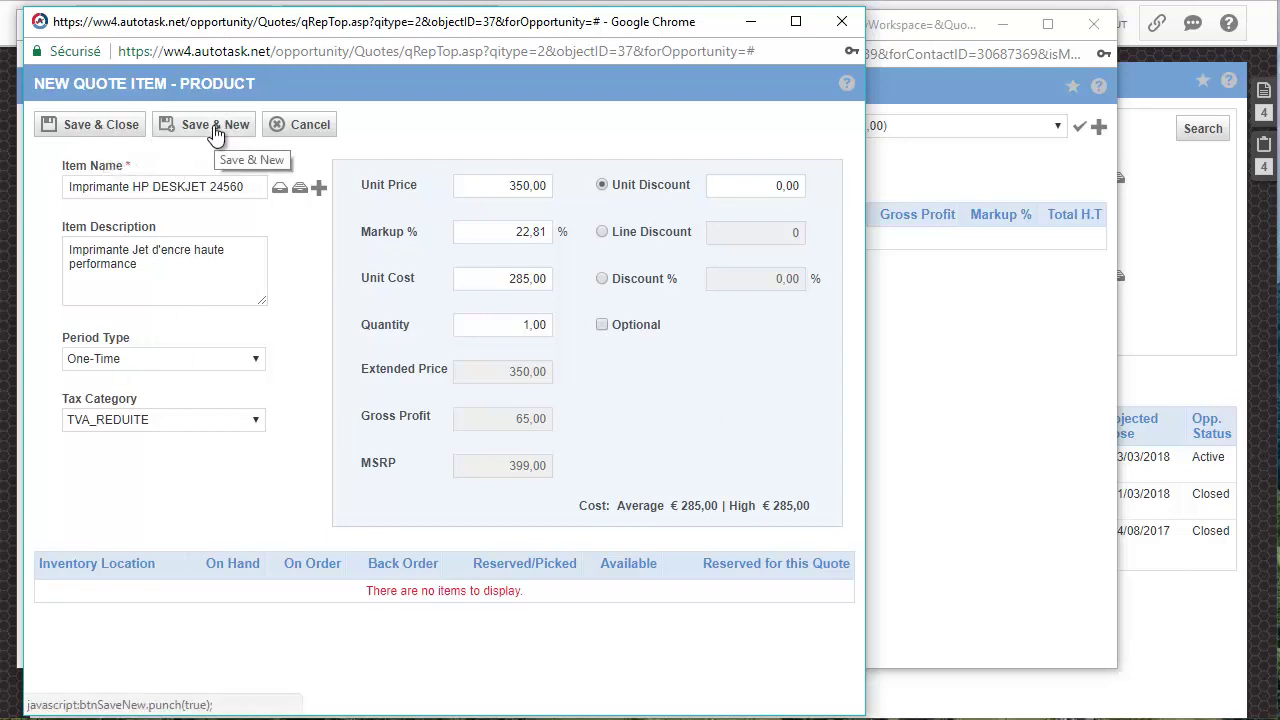
left_click(79, 127)
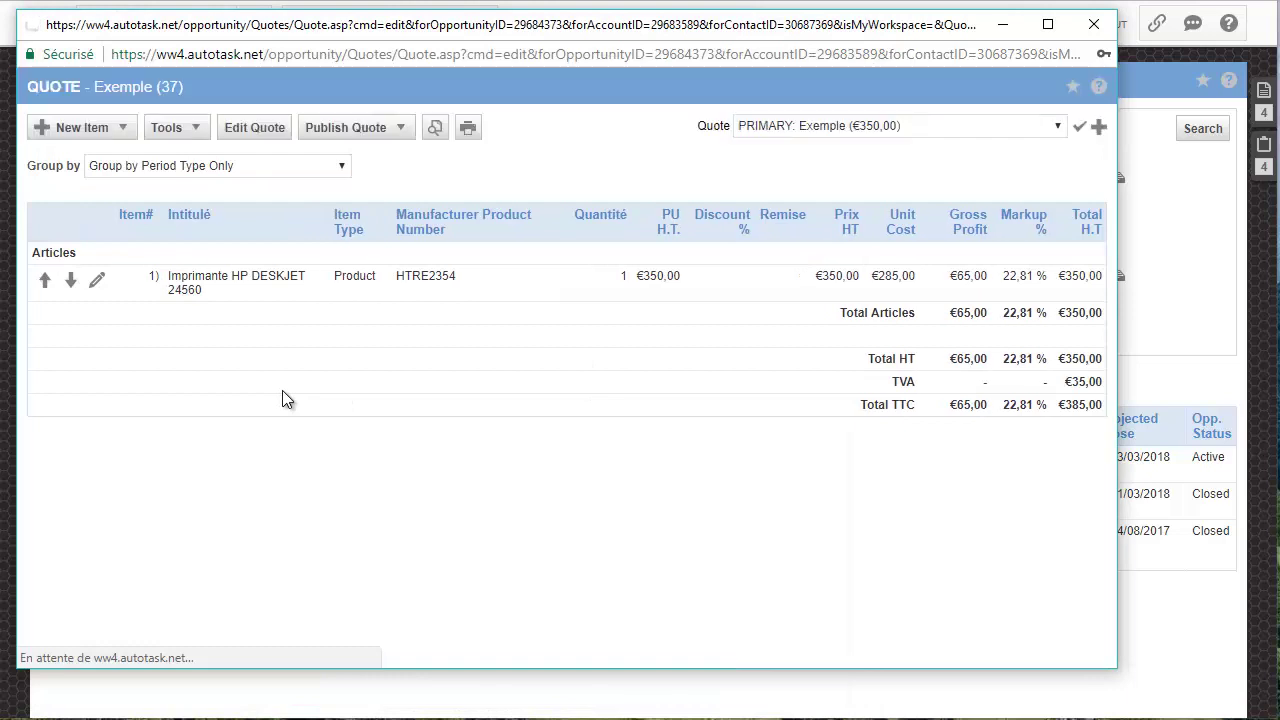
Add a new service item to the Exemple quote and select the service Solution de PRA Managé for it
left_click(103, 131)
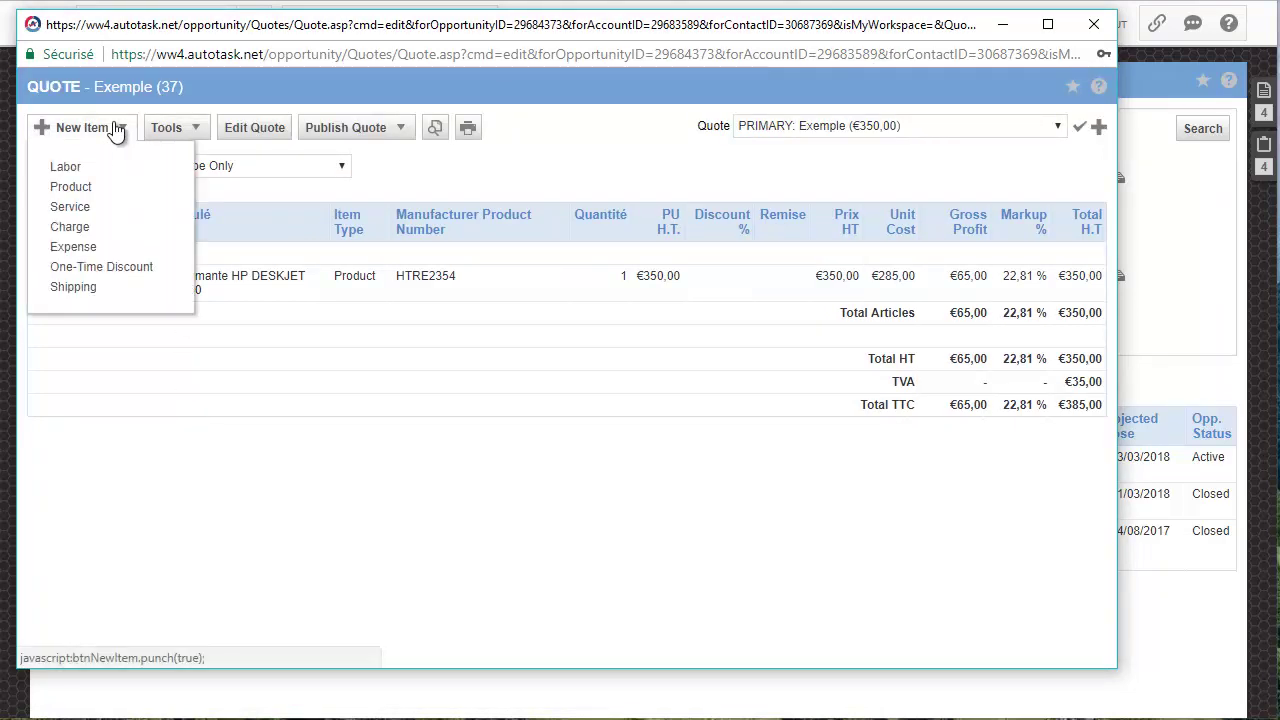
left_click(72, 210)
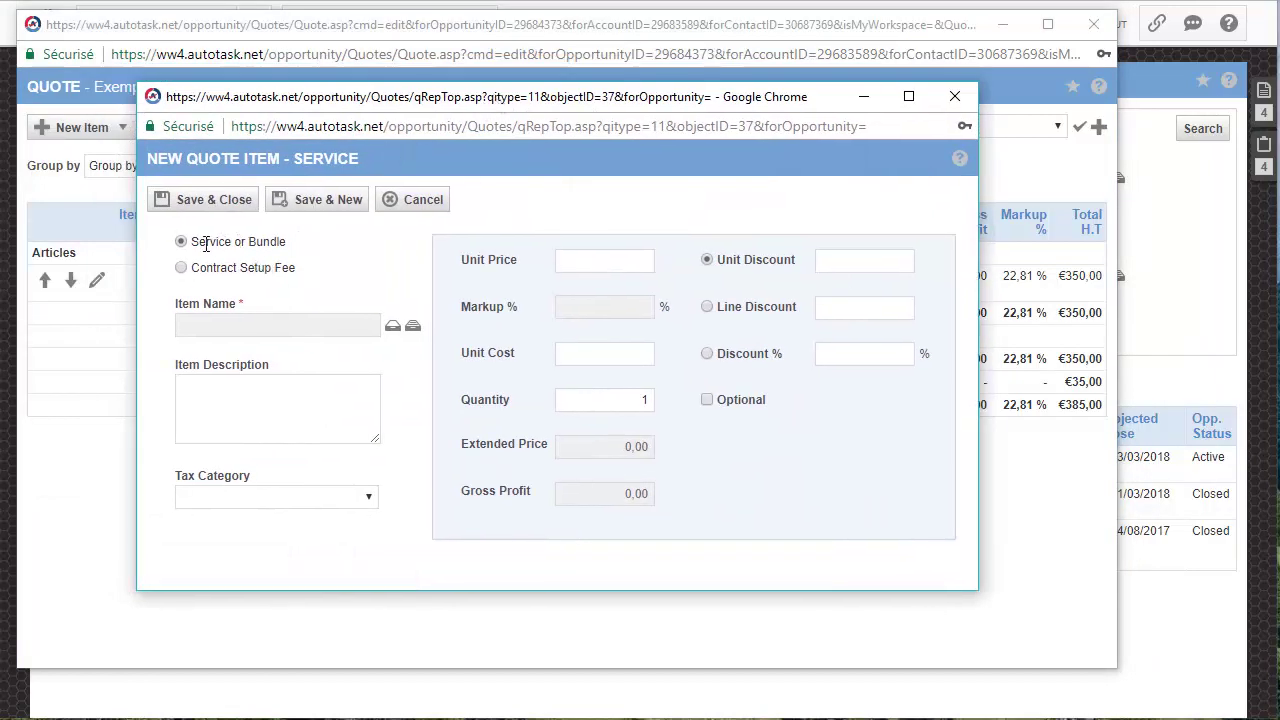
left_click(393, 332)
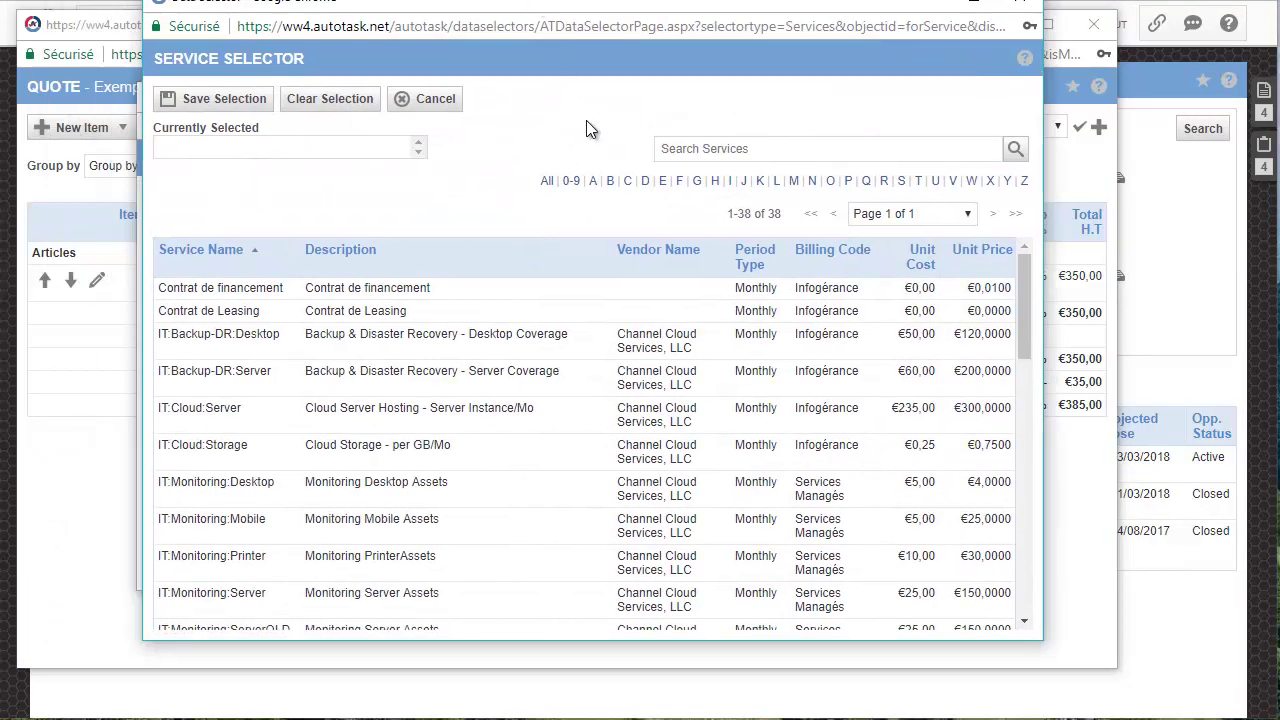
scroll(468, 413, "down", 5)
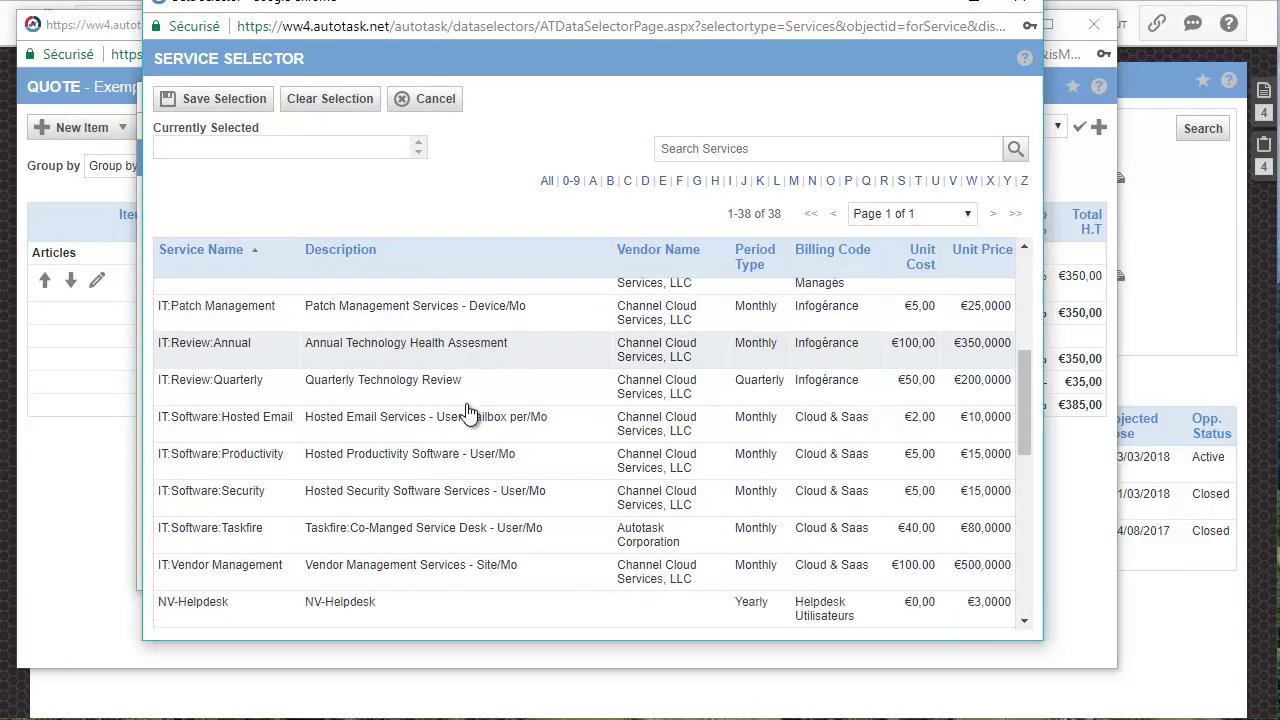
scroll(468, 413, "down", 6)
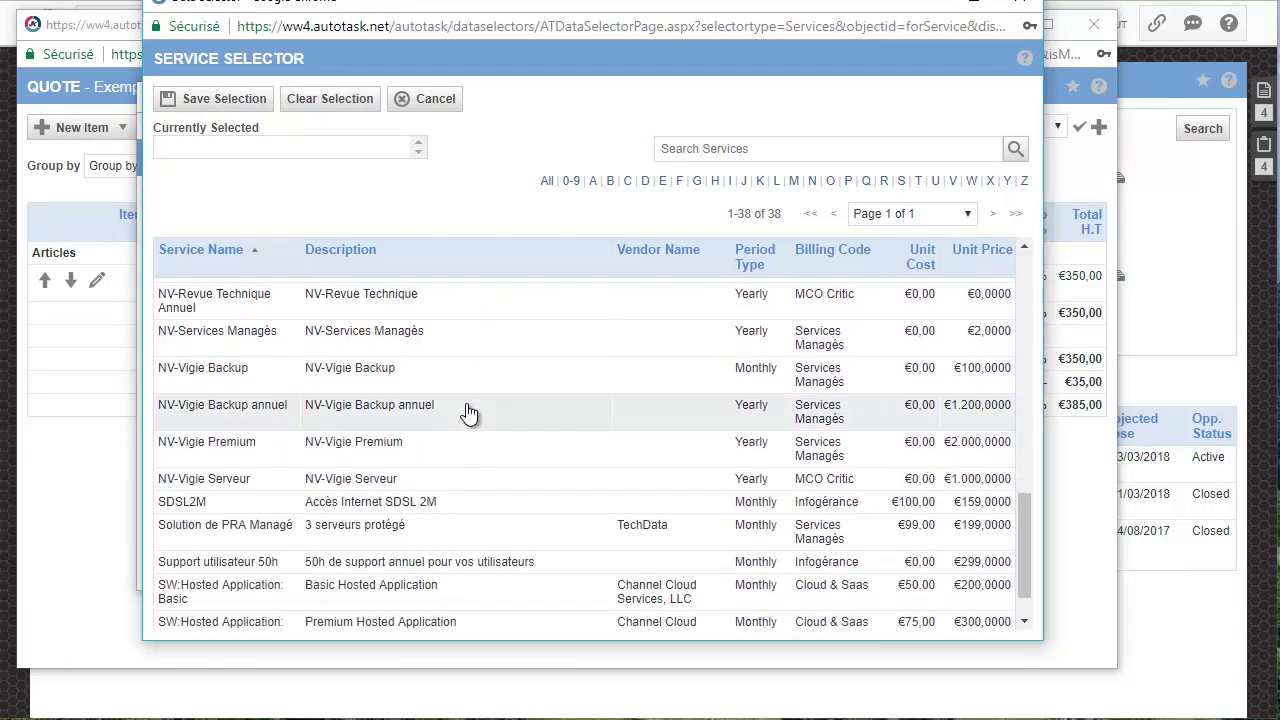
scroll(468, 413, "down", 2)
left_click(283, 477)
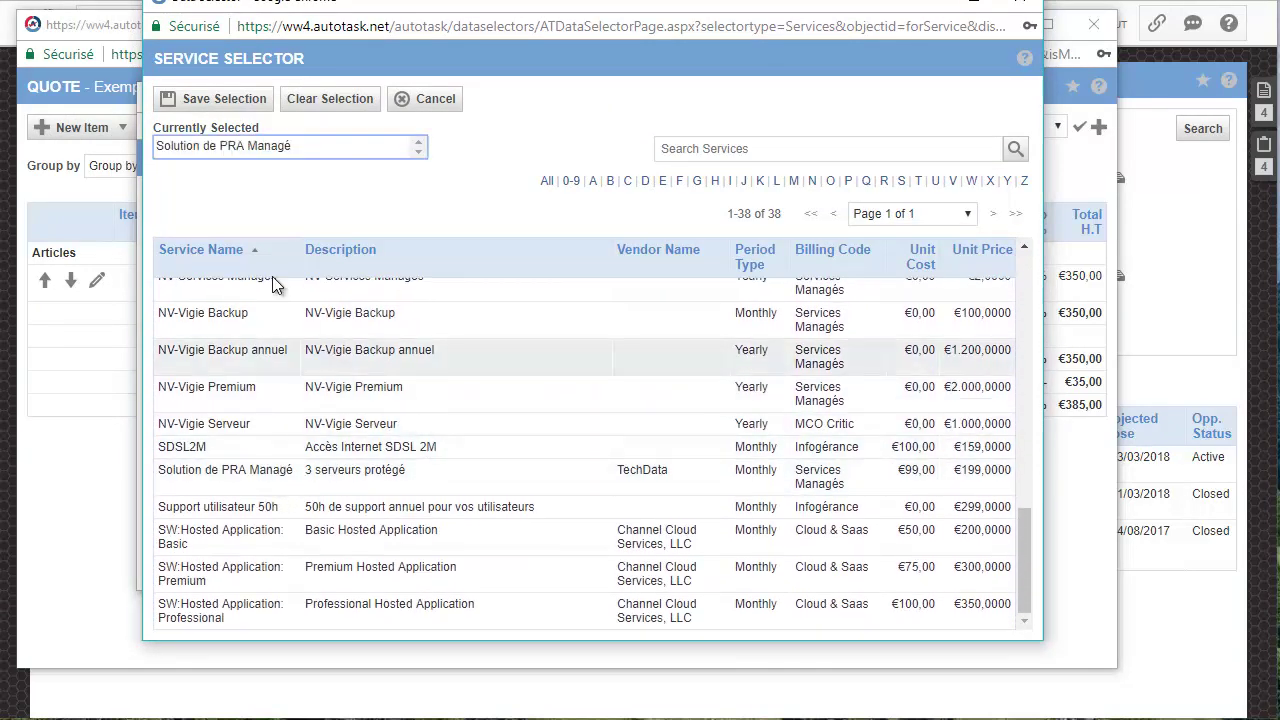
left_click(212, 106)
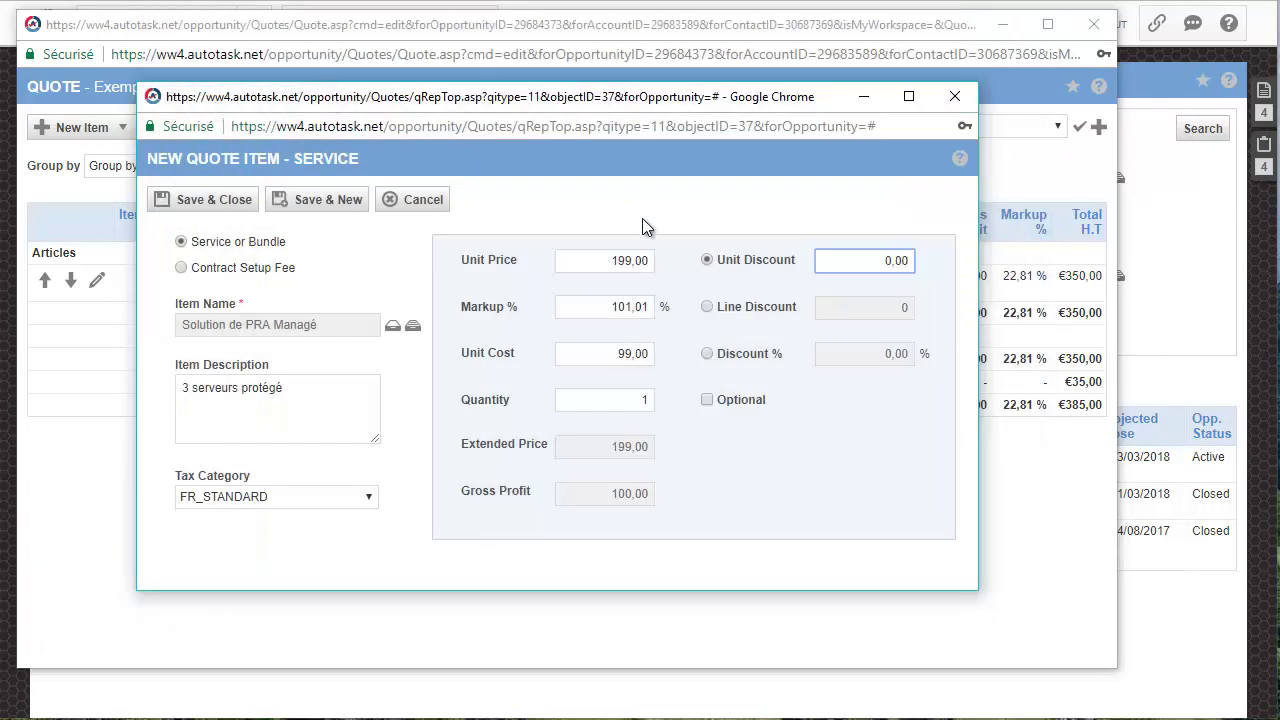
Replace the service item's description with "Protection de vos serveurs critiques"
left_click(303, 381)
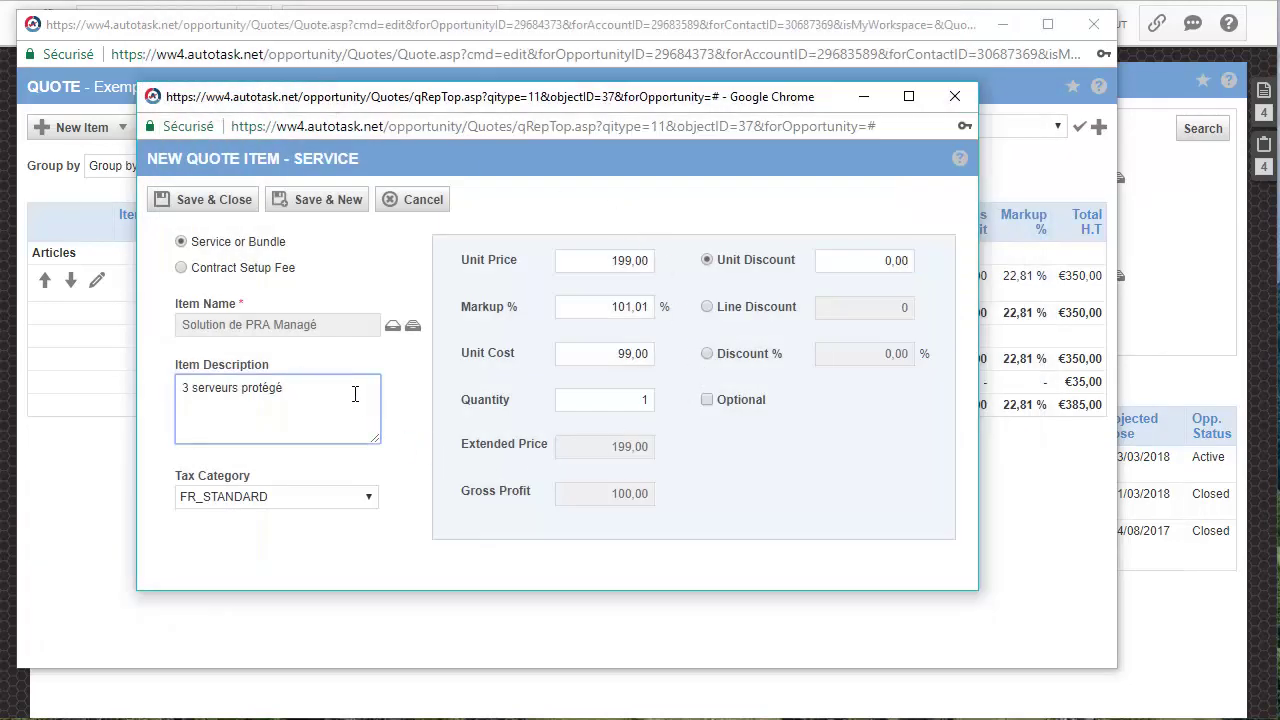
left_click_drag(285, 387, 112, 388)
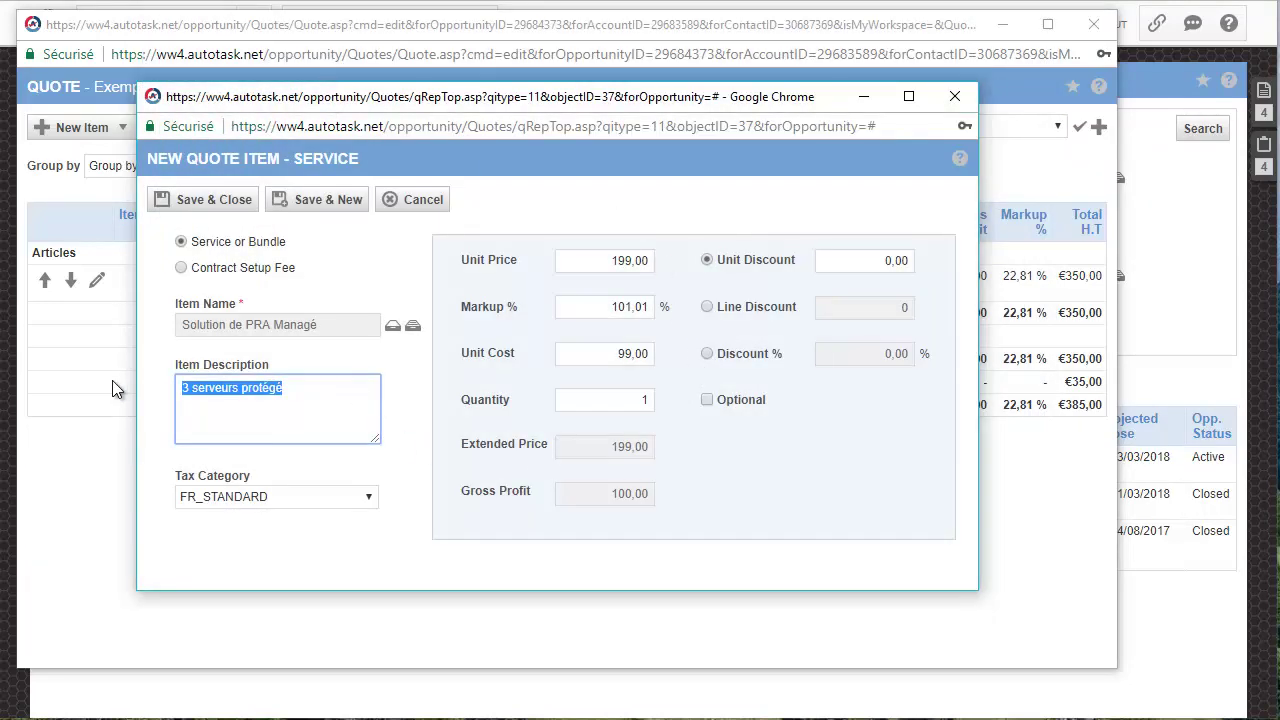
type("Protection de")
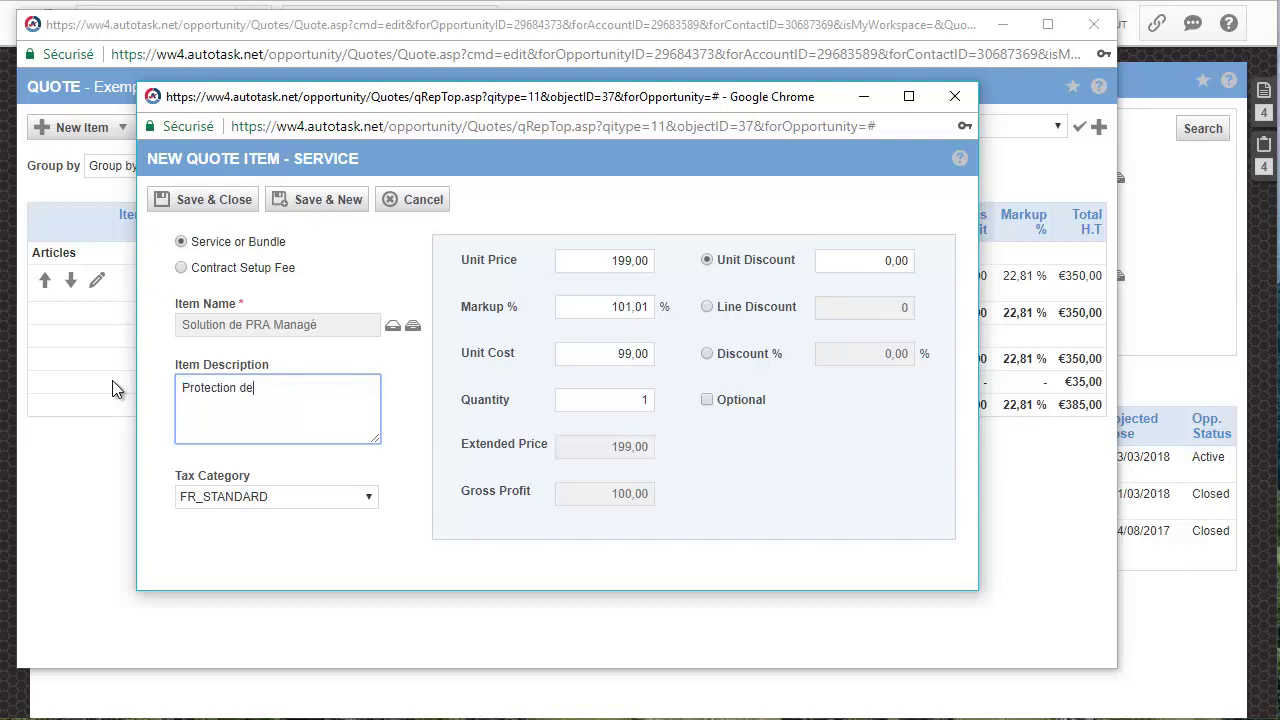
type(" vos serveurs critiques")
Keep the service item's tax category FR_STANDARD, default unit price and unit cost, and save it to the quote
left_click(350, 500)
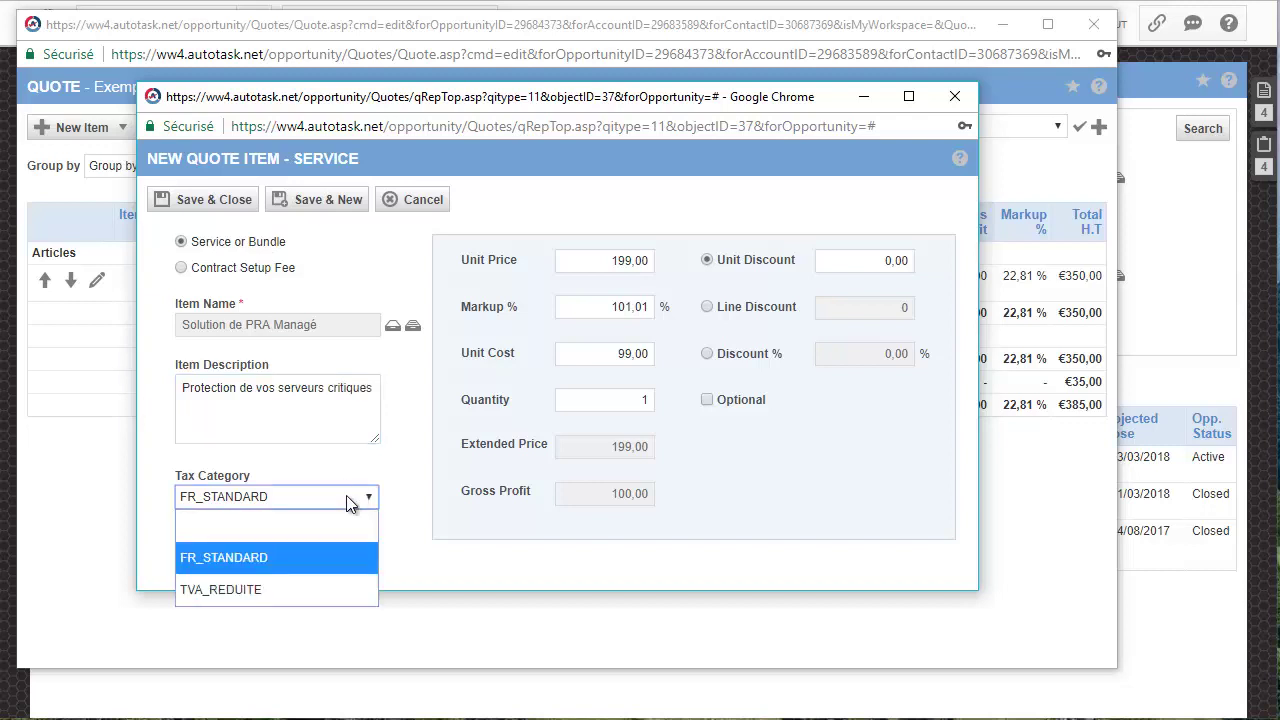
left_click(285, 557)
left_click(583, 260)
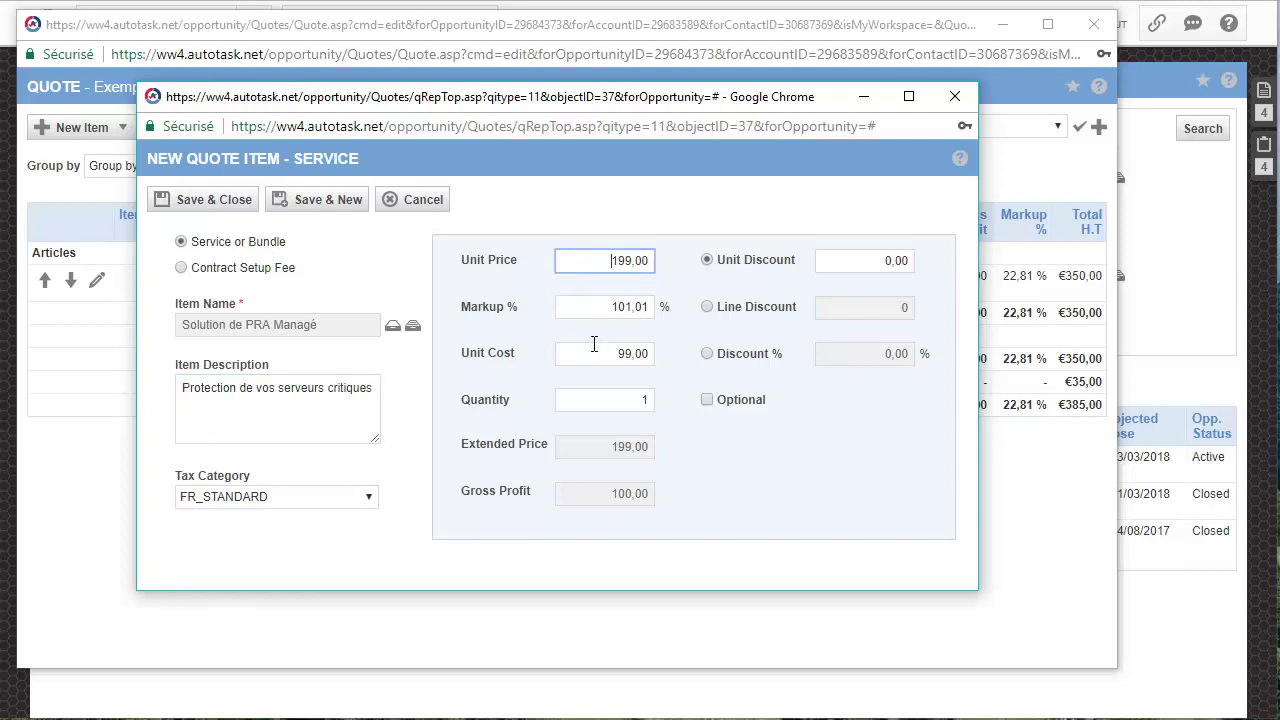
left_click(594, 352)
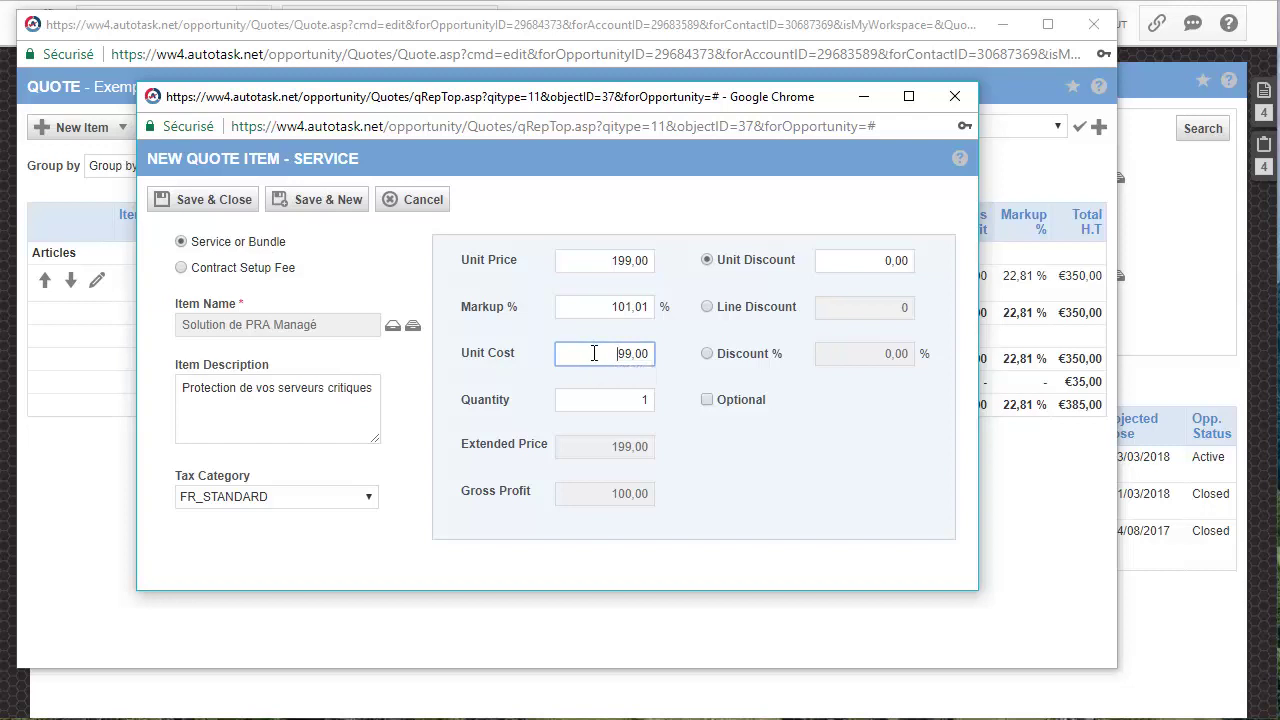
left_click(212, 200)
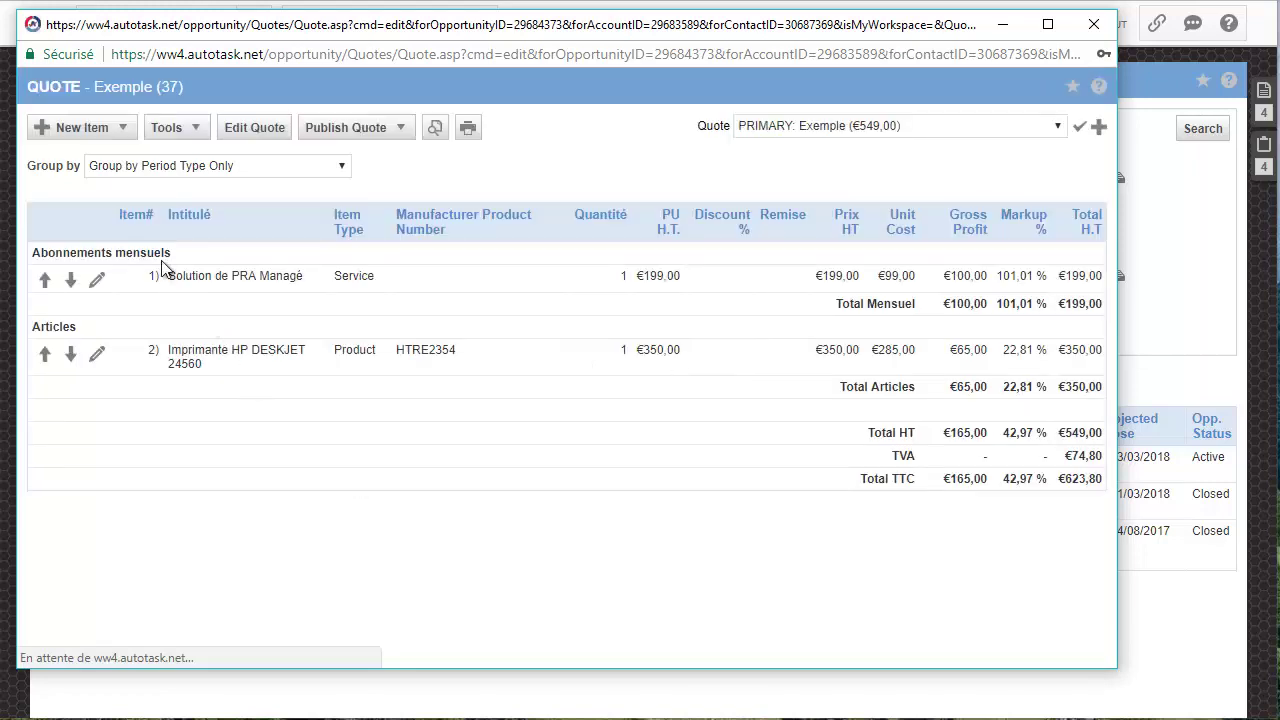
Add a new charge item to the quote using the billing code Prestations
left_click(113, 126)
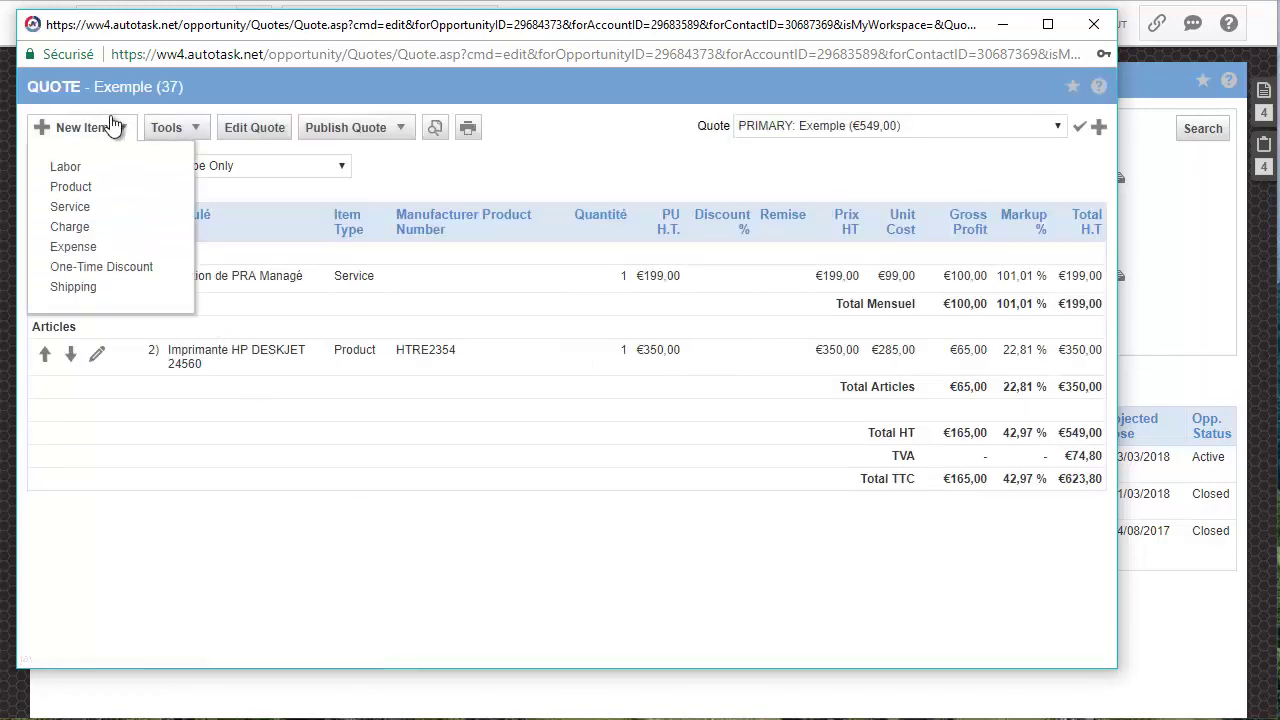
left_click(72, 229)
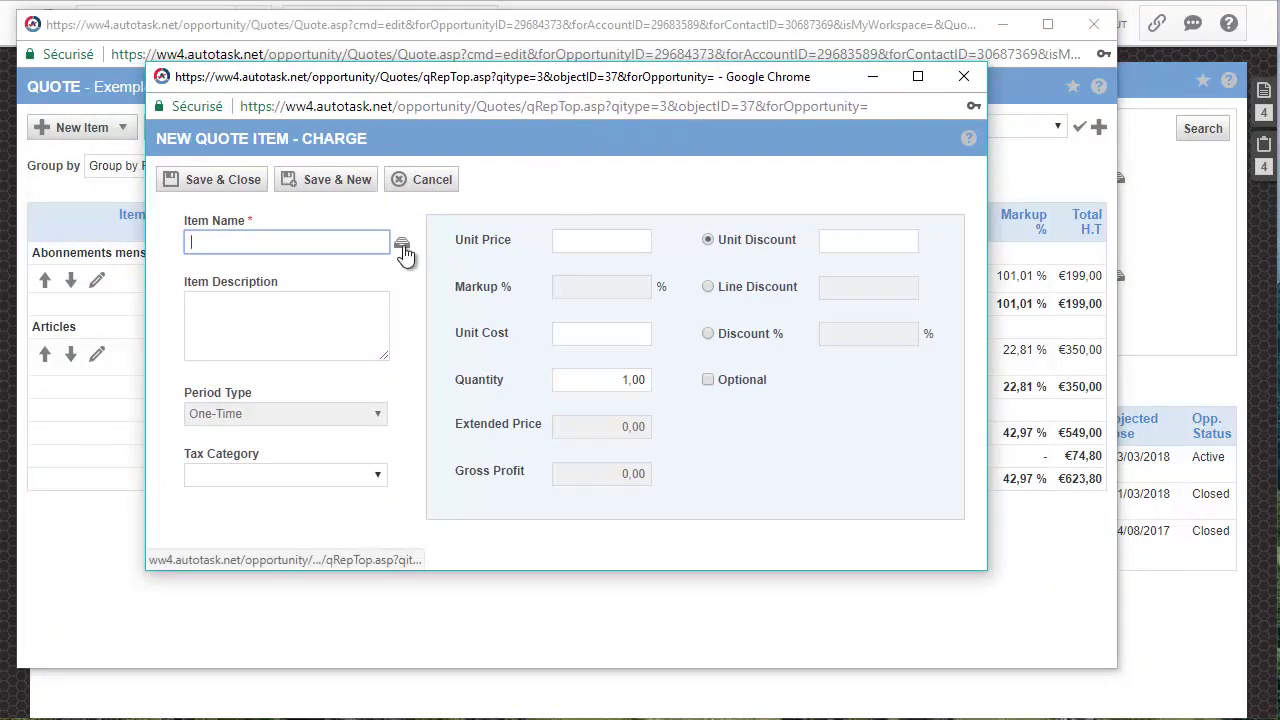
left_click(402, 246)
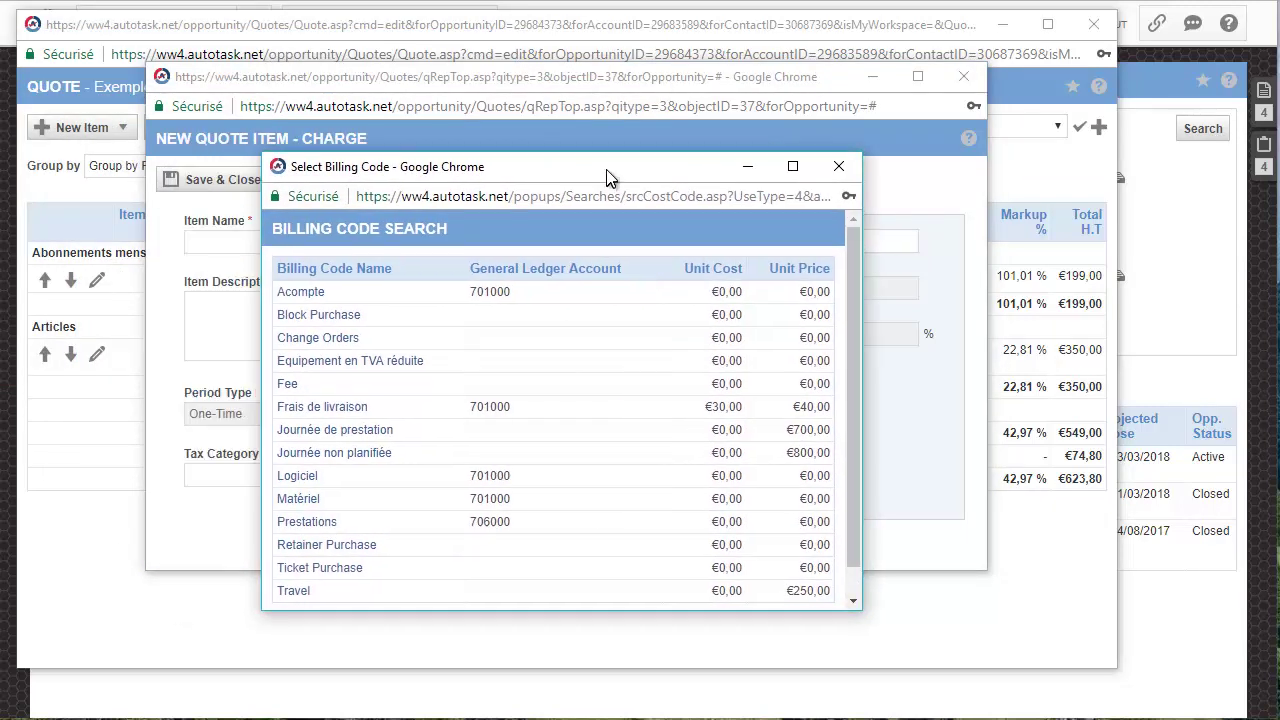
scroll(532, 480, "down", 1)
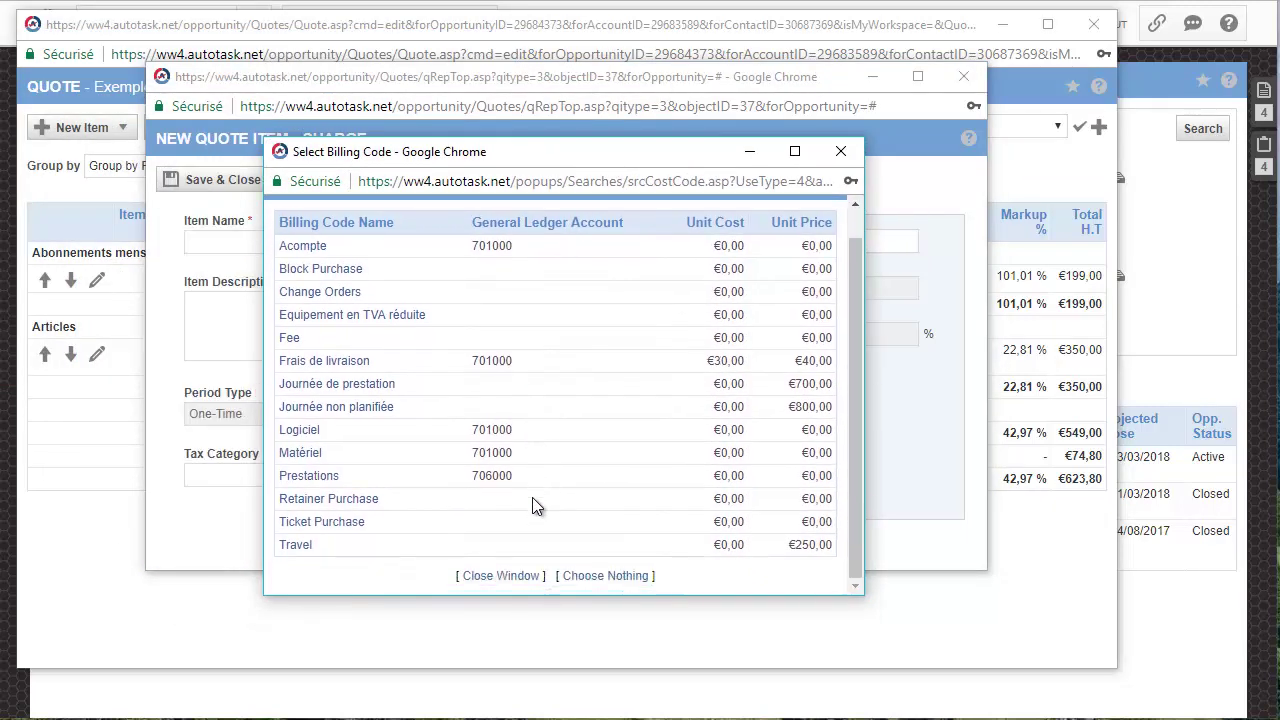
left_click(317, 480)
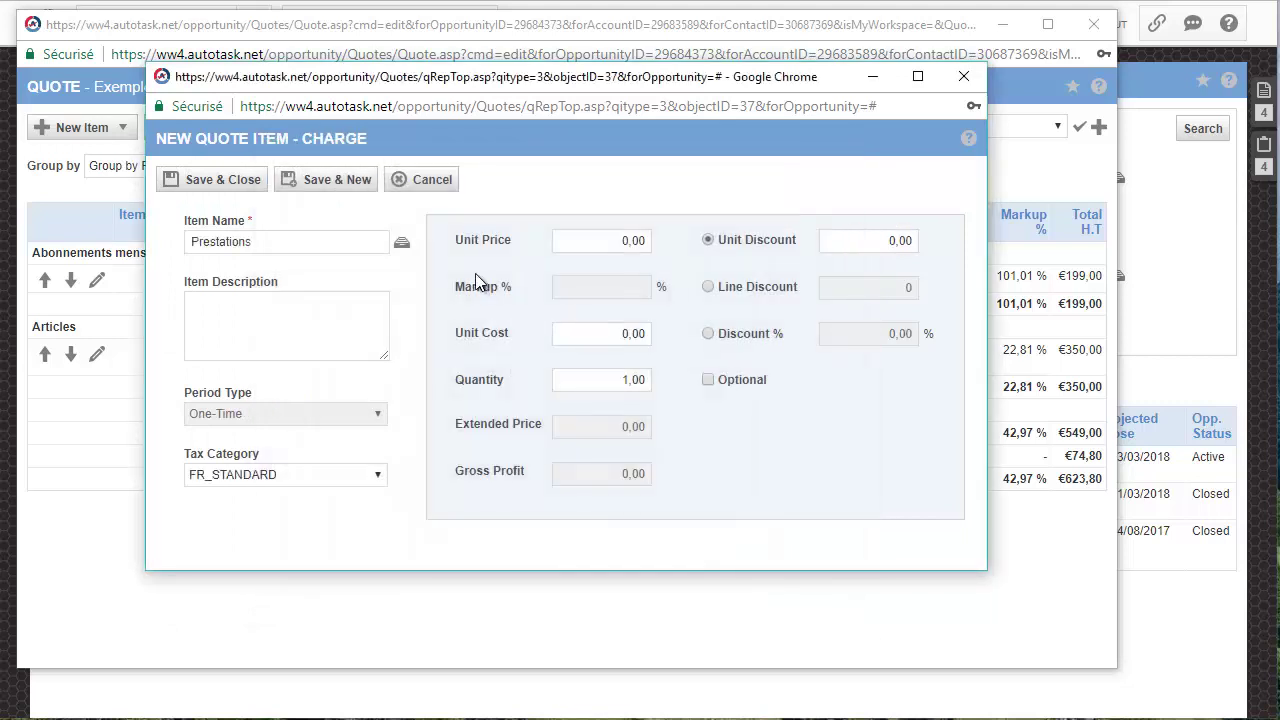
Describe the charge as "Installation par nos soins", set its unit price to 250, and save it to the quote
left_click(271, 313)
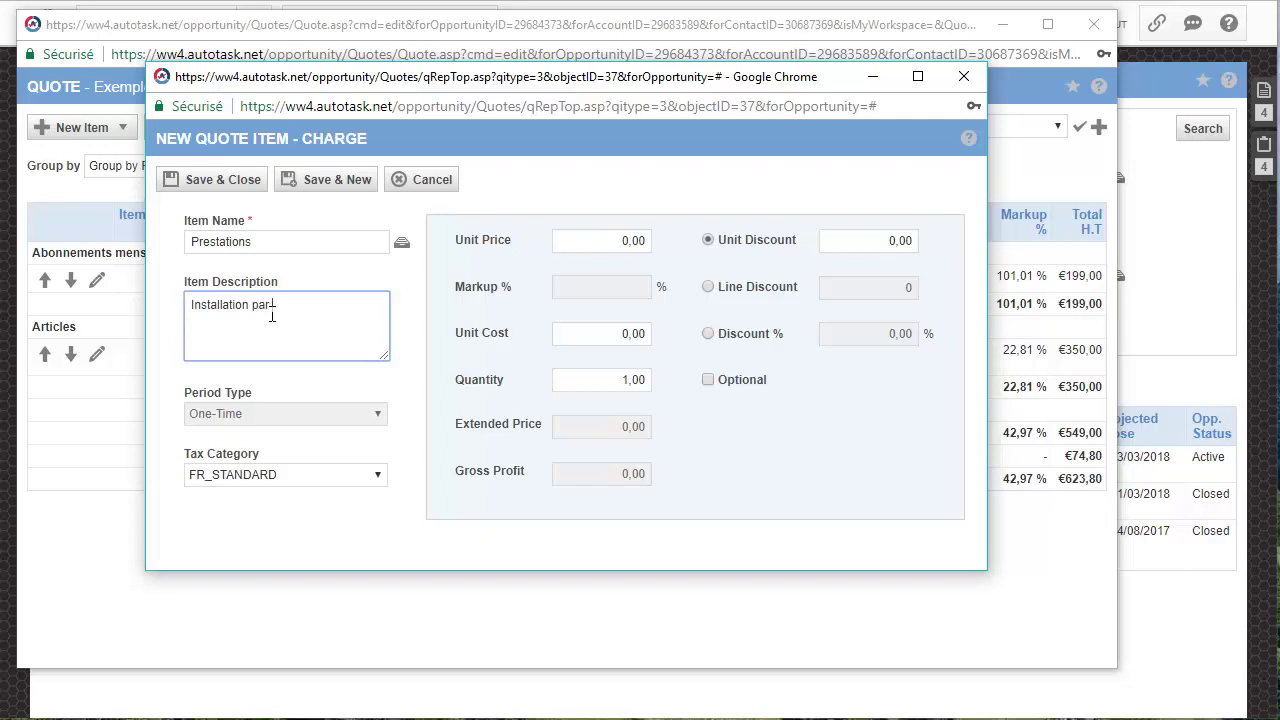
left_click(602, 240)
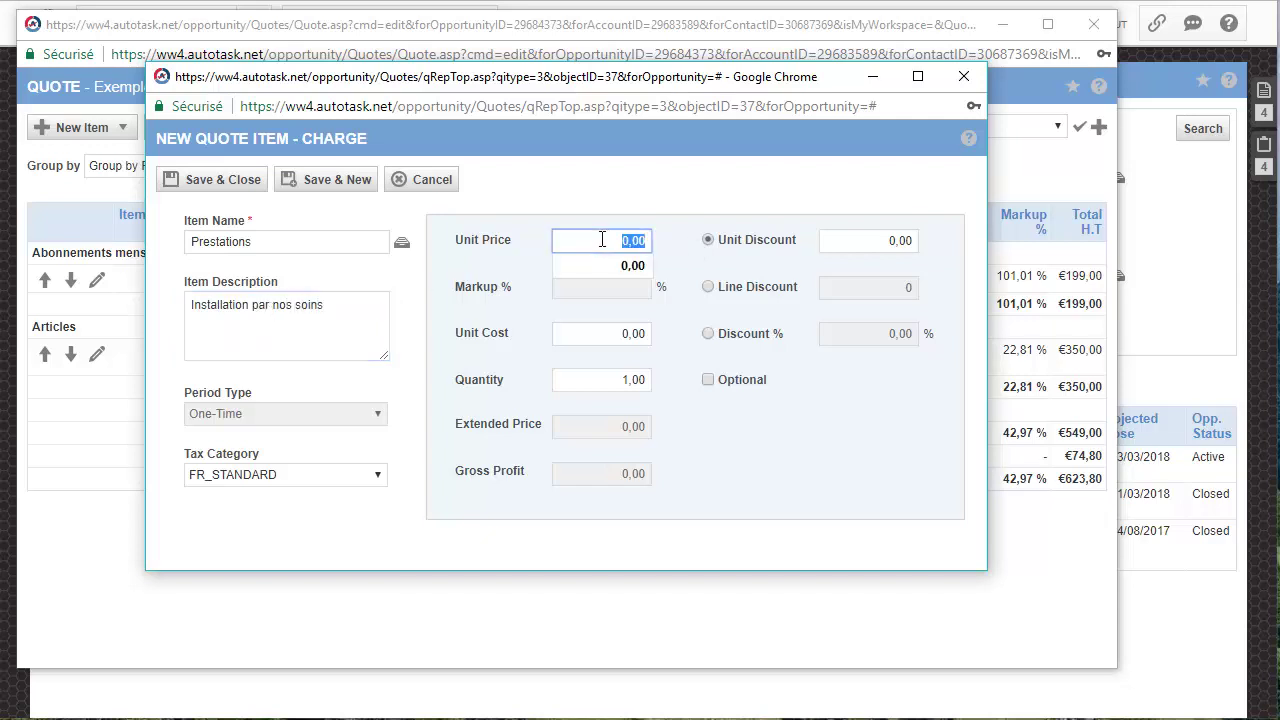
type("250")
key("Tab")
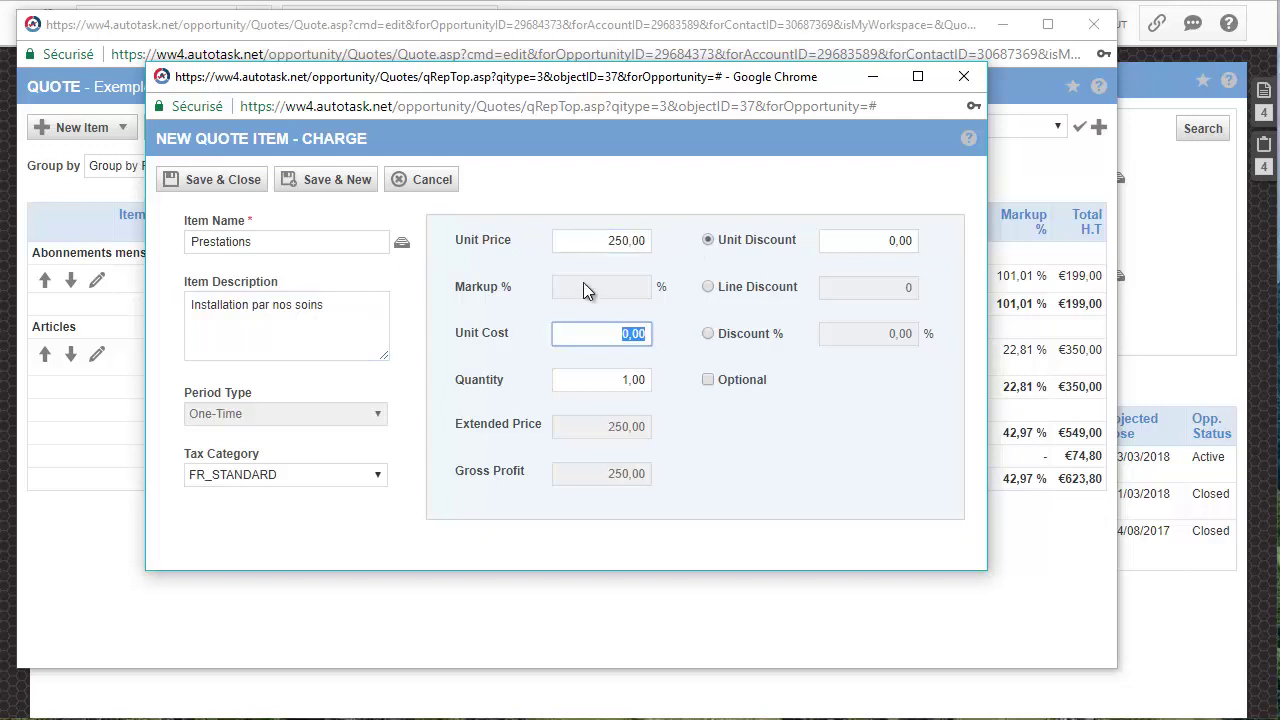
left_click(226, 182)
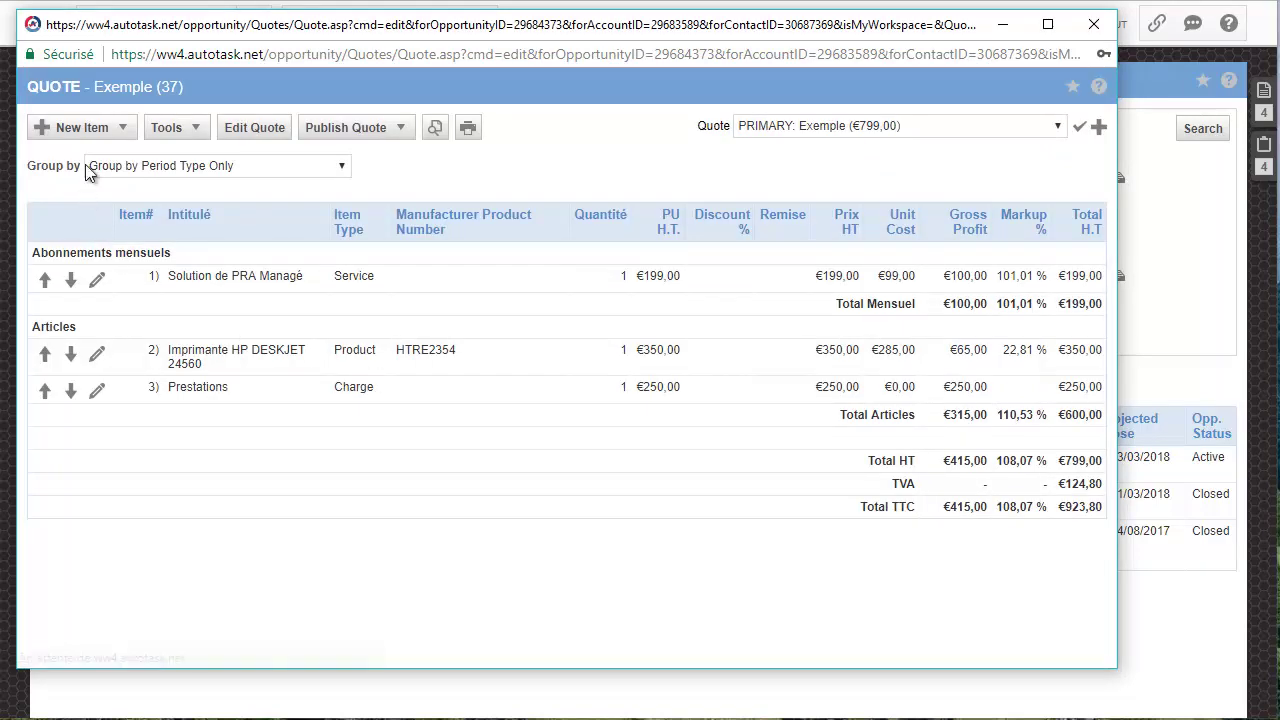
Review the available quote item types and close the Exemple quote window
left_click(124, 129)
mouse_move(170, 127)
left_click(1094, 25)
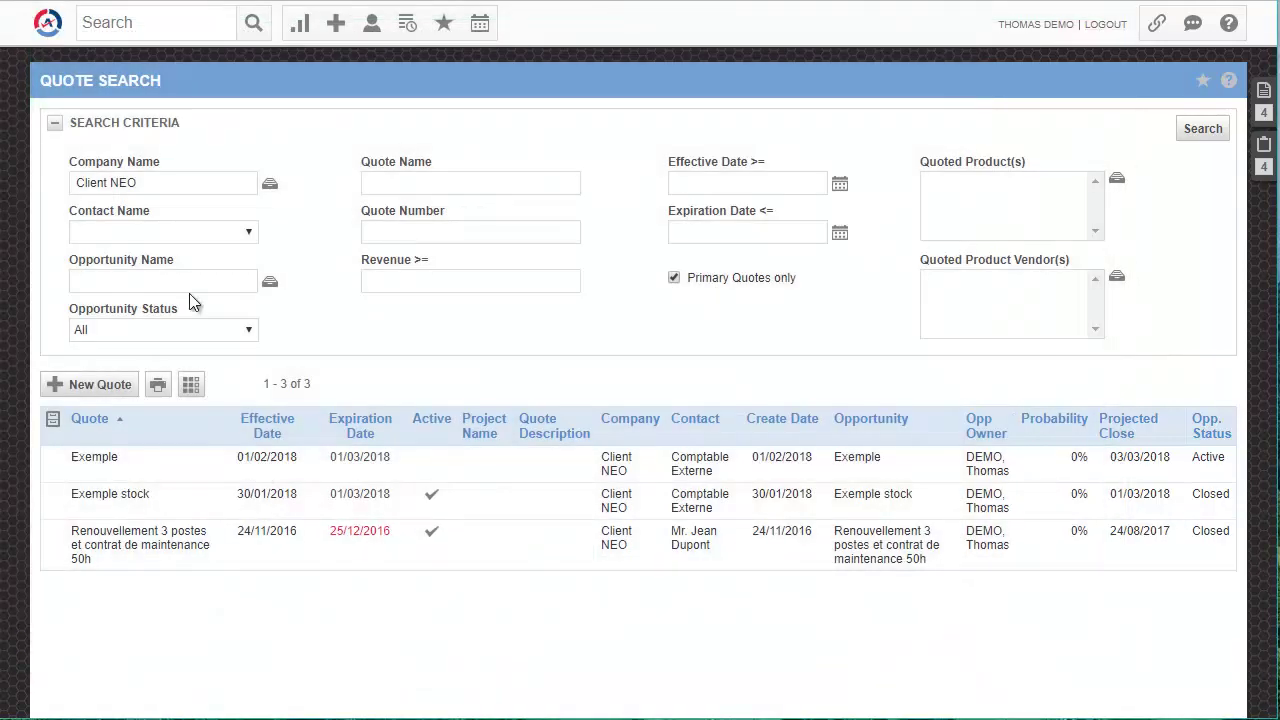
Search companies for "able", open the ABLE Manufacturing HQ* record and enlarge its window
left_click(50, 20)
mouse_move(55, 85)
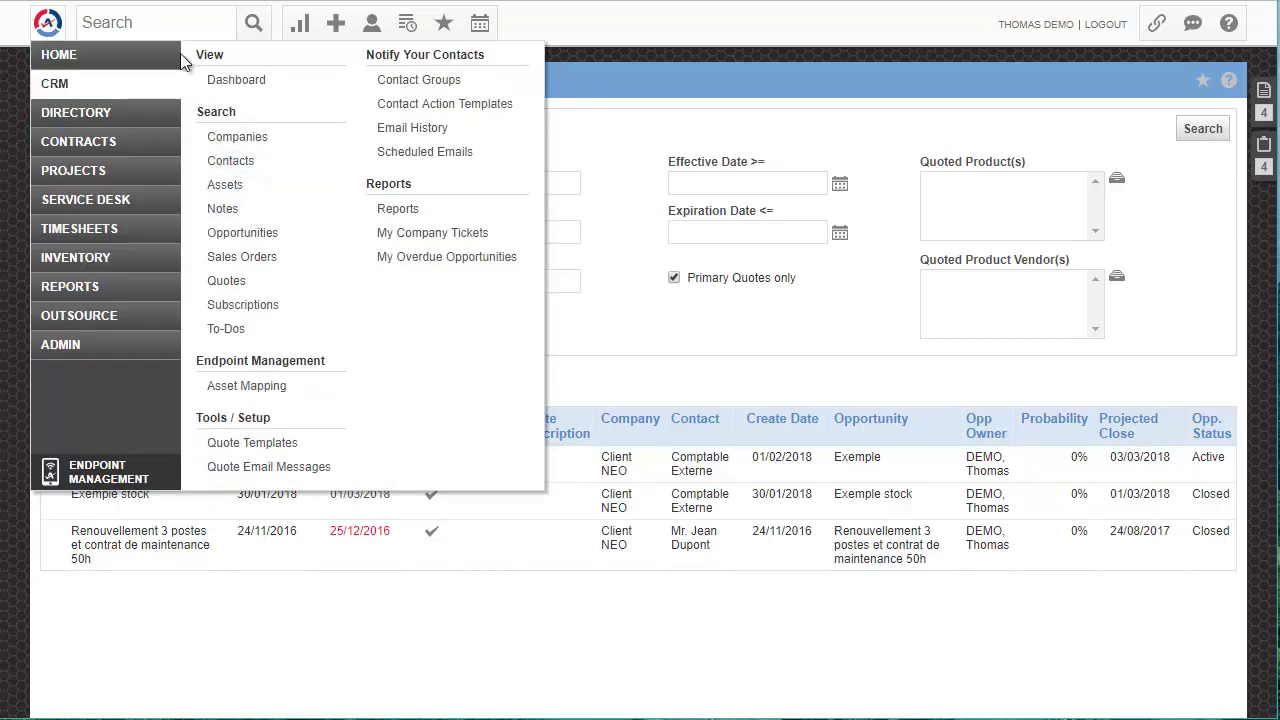
left_click(172, 23)
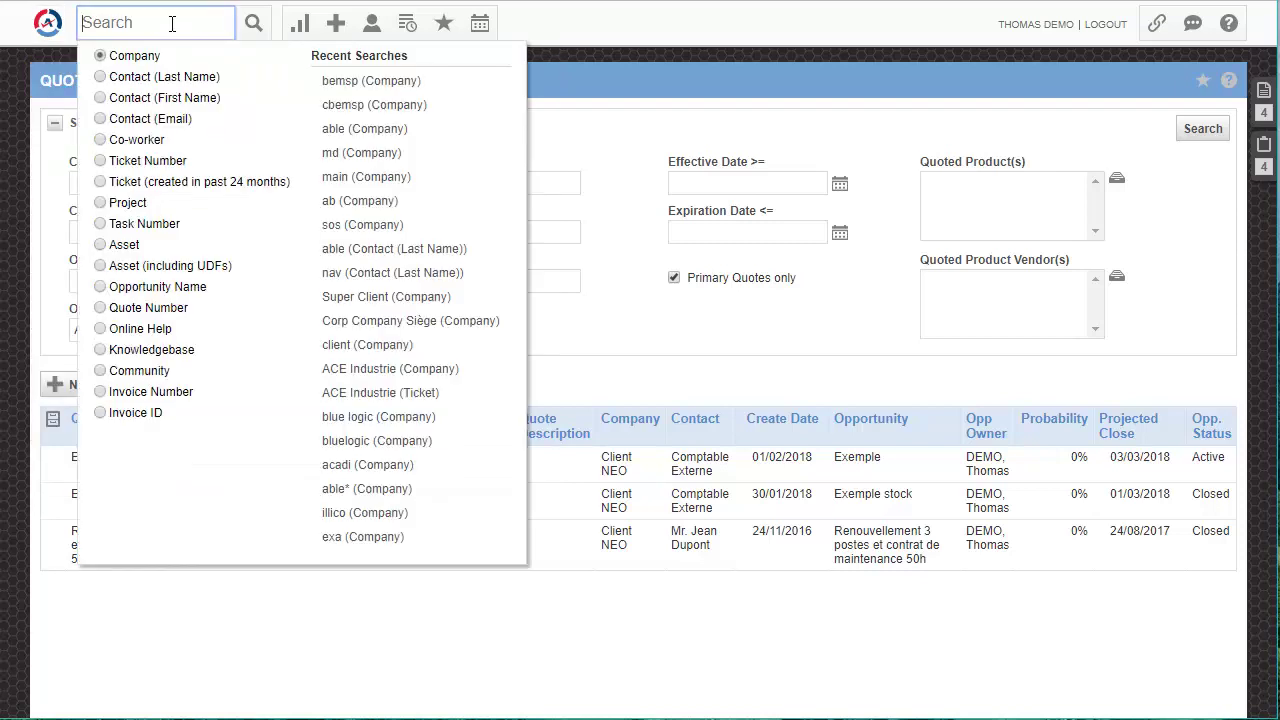
type("able")
key("Return")
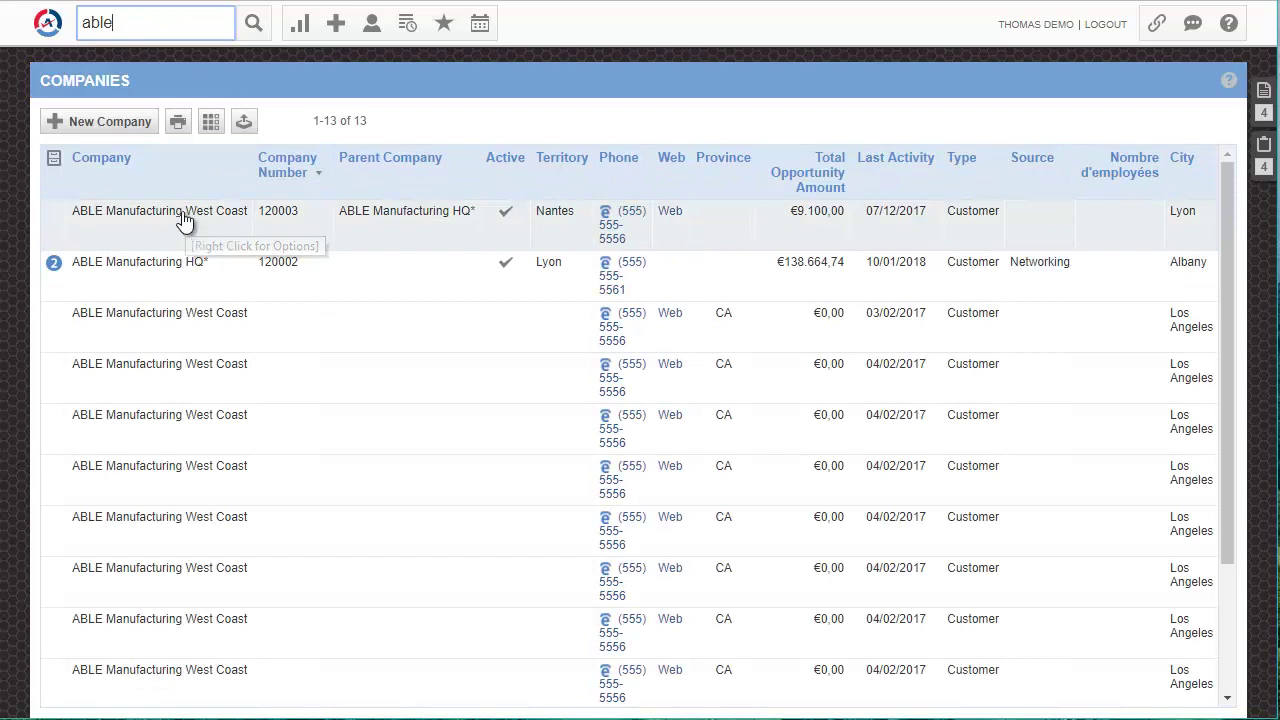
left_click(171, 266)
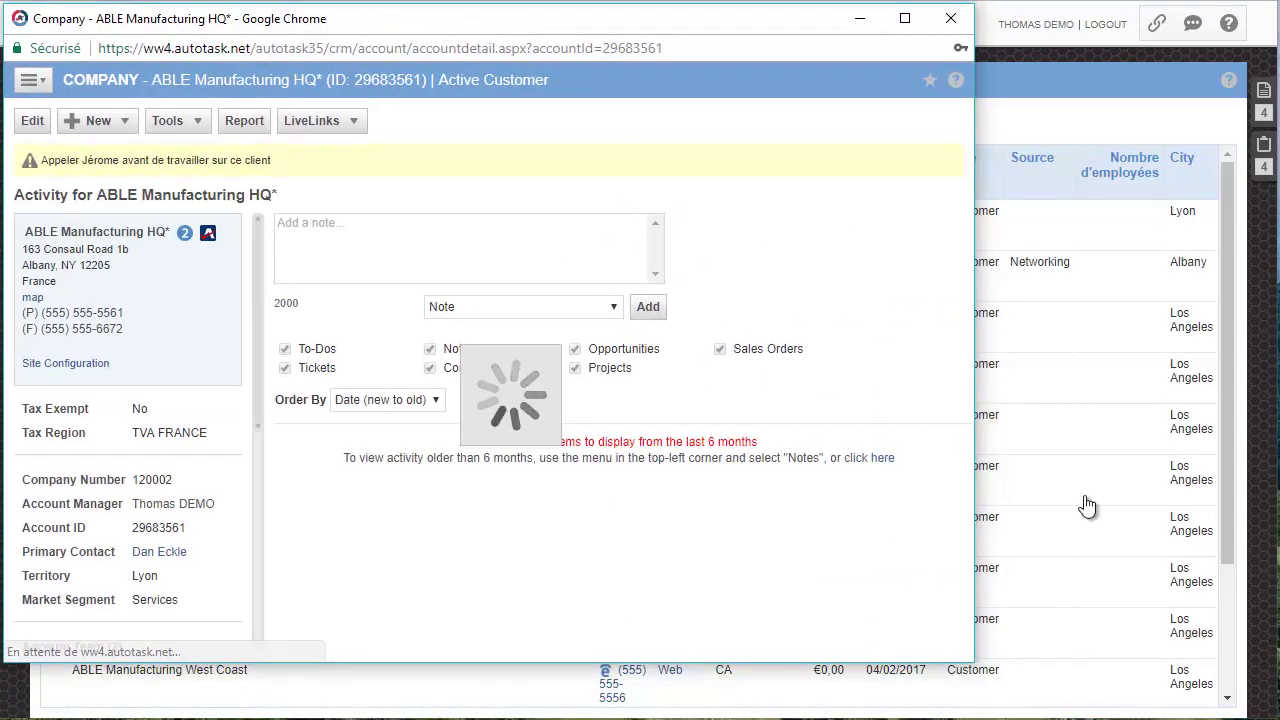
left_click_drag(972, 661, 1270, 712)
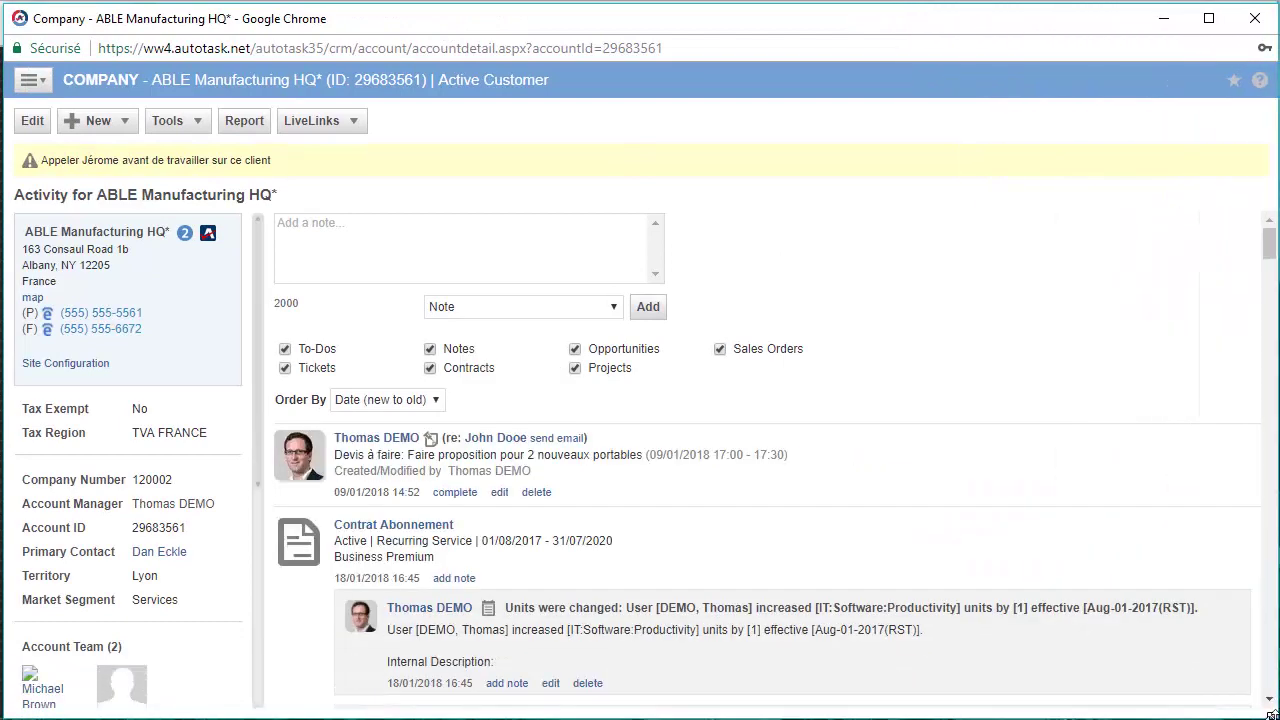
Show the assets of ABLE Manufacturing HQ*, expand the Serveur category and open the Server Dell asset
left_click(29, 80)
left_click(55, 337)
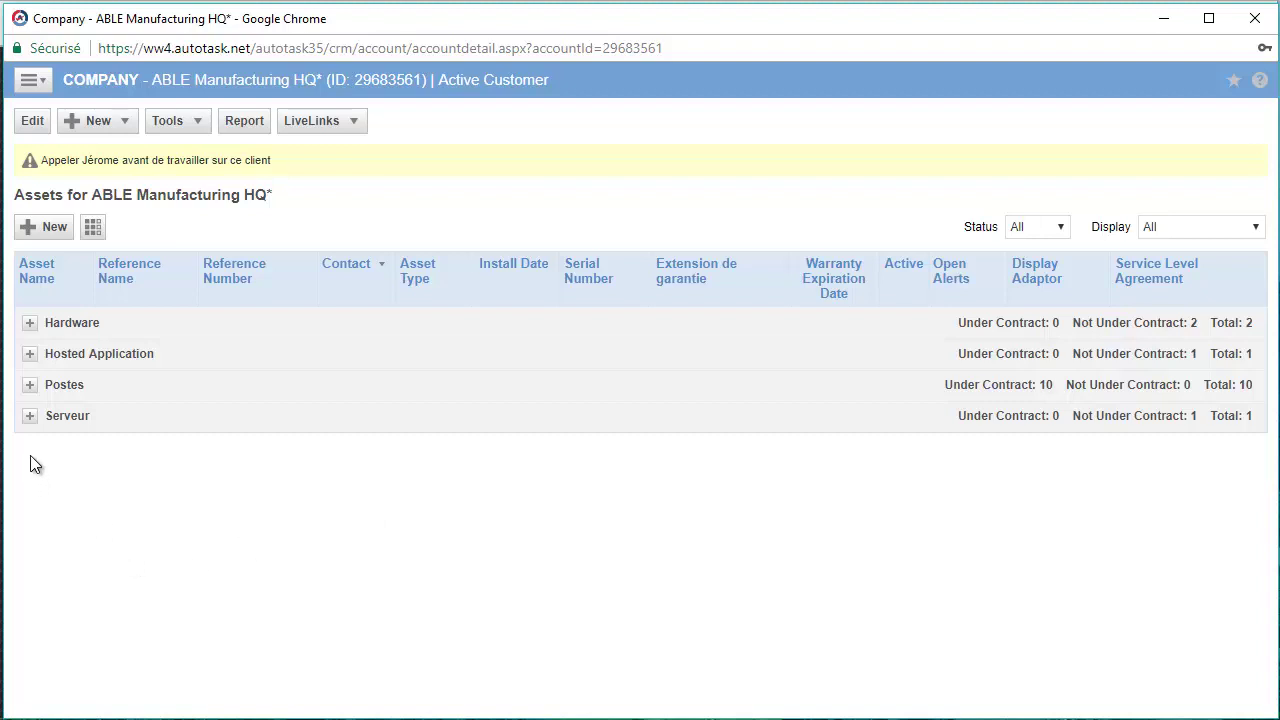
left_click(30, 417)
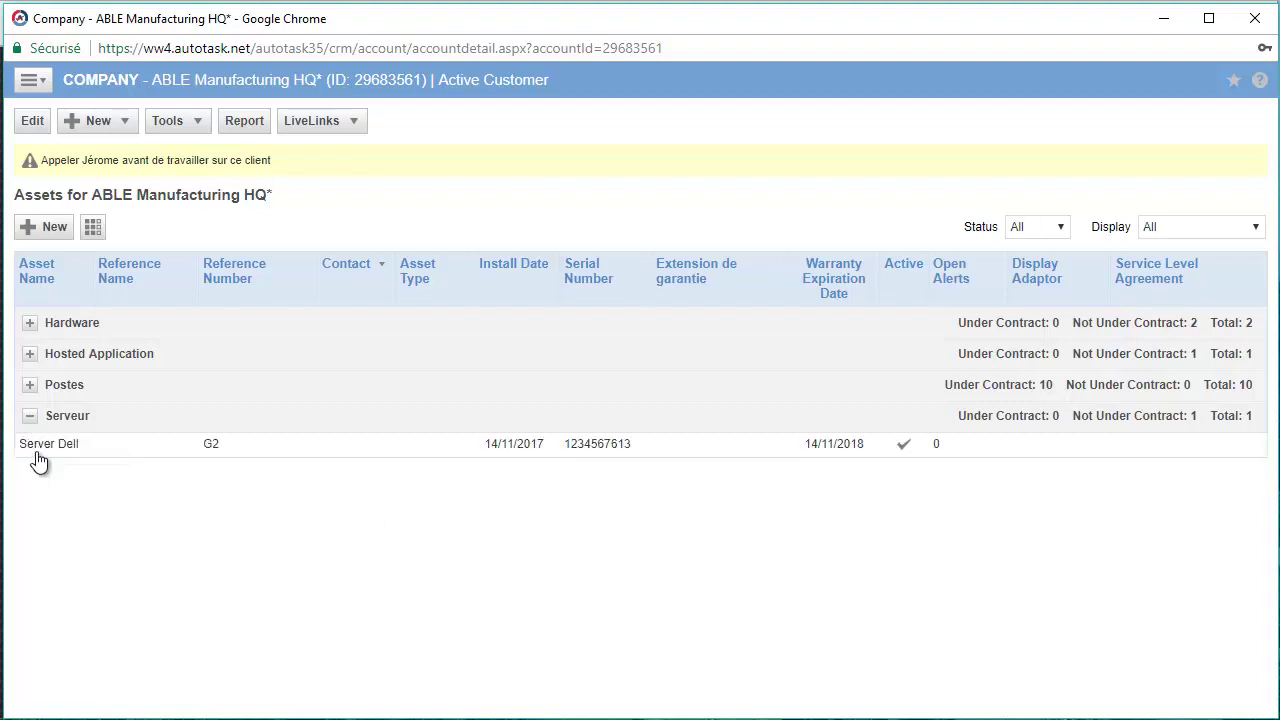
left_click(268, 451)
Examine the Server Dell asset's installation date, warranty expiration, serial number, reference number and number of users fields
scroll(157, 46, "down", 5)
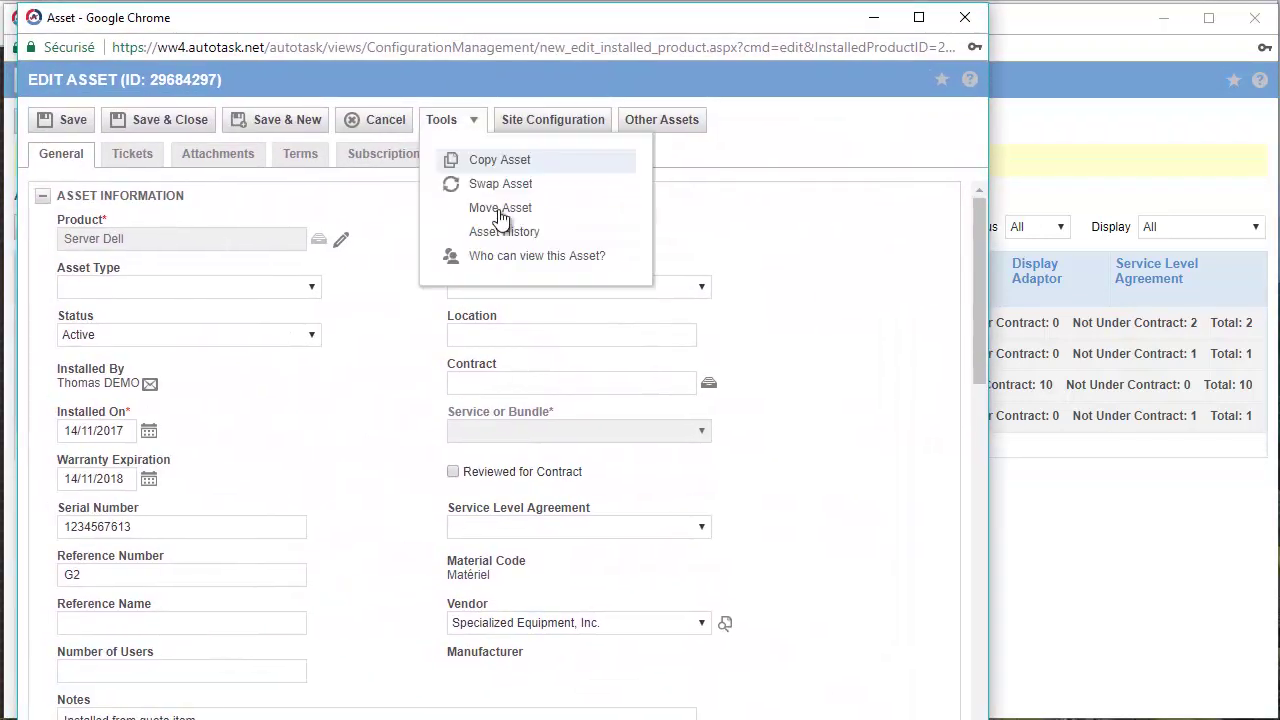
left_click(67, 433)
left_click(80, 480)
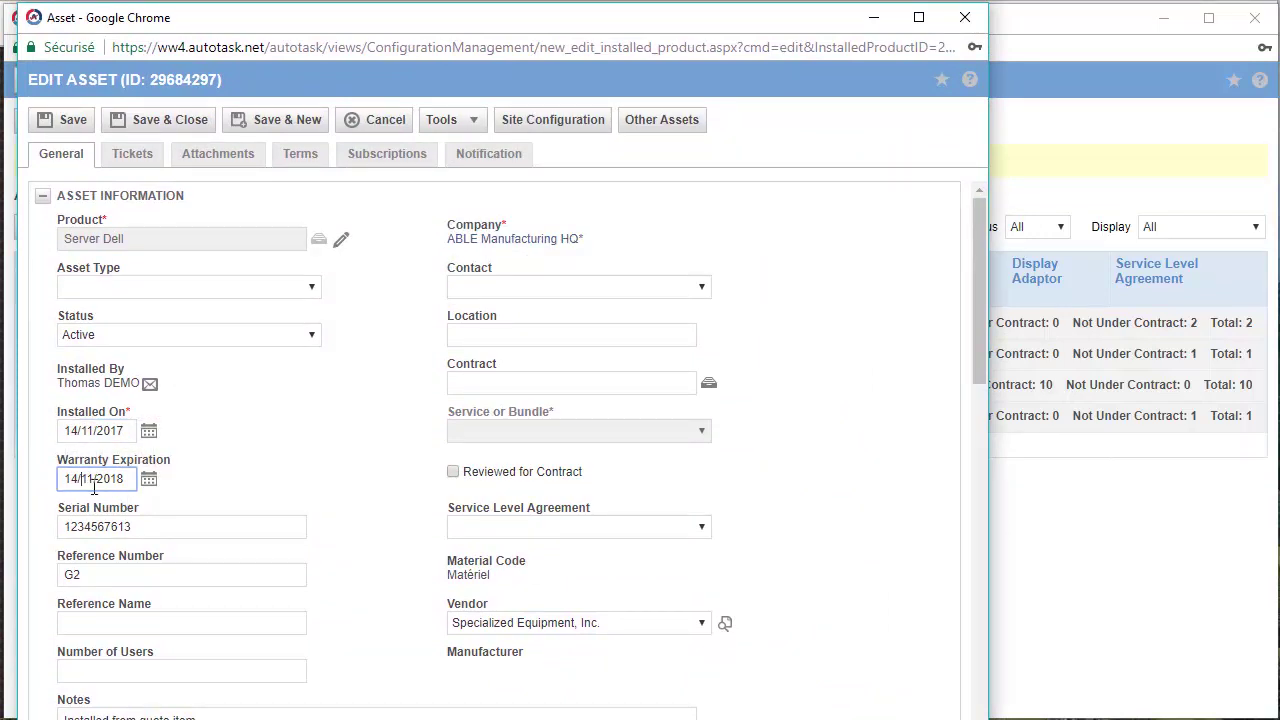
left_click(156, 524)
left_click(184, 575)
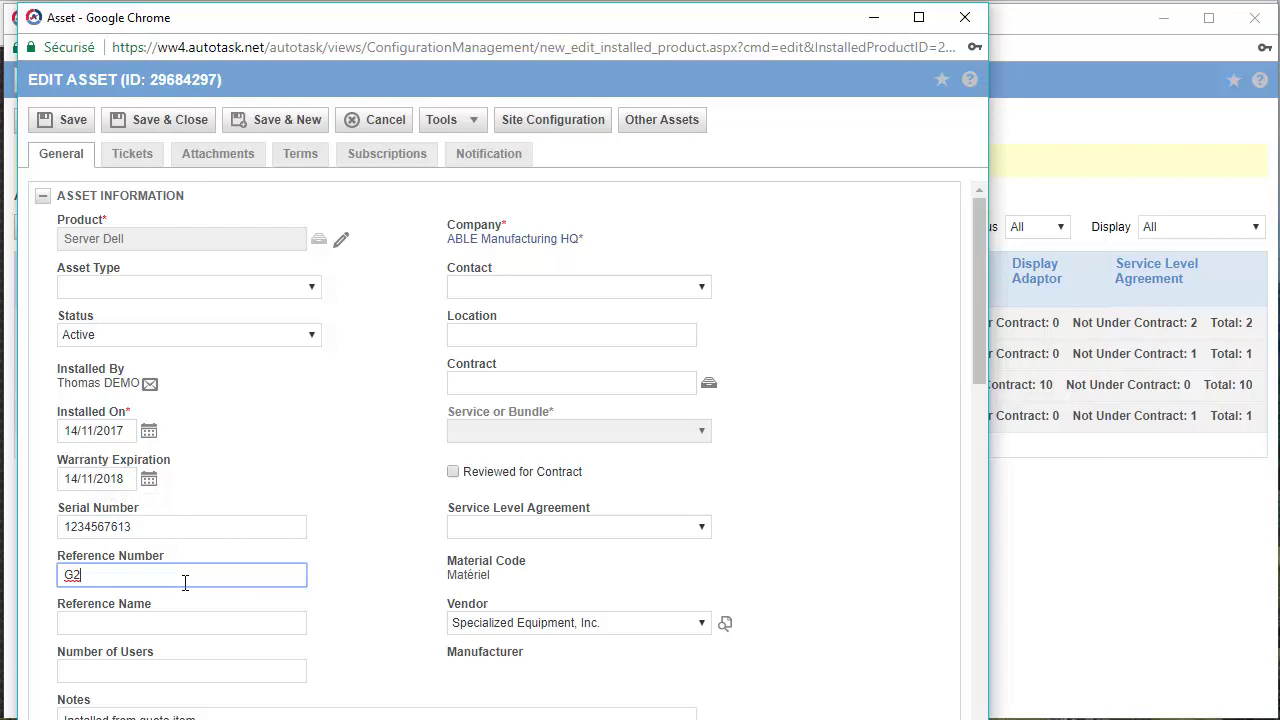
left_click(204, 668)
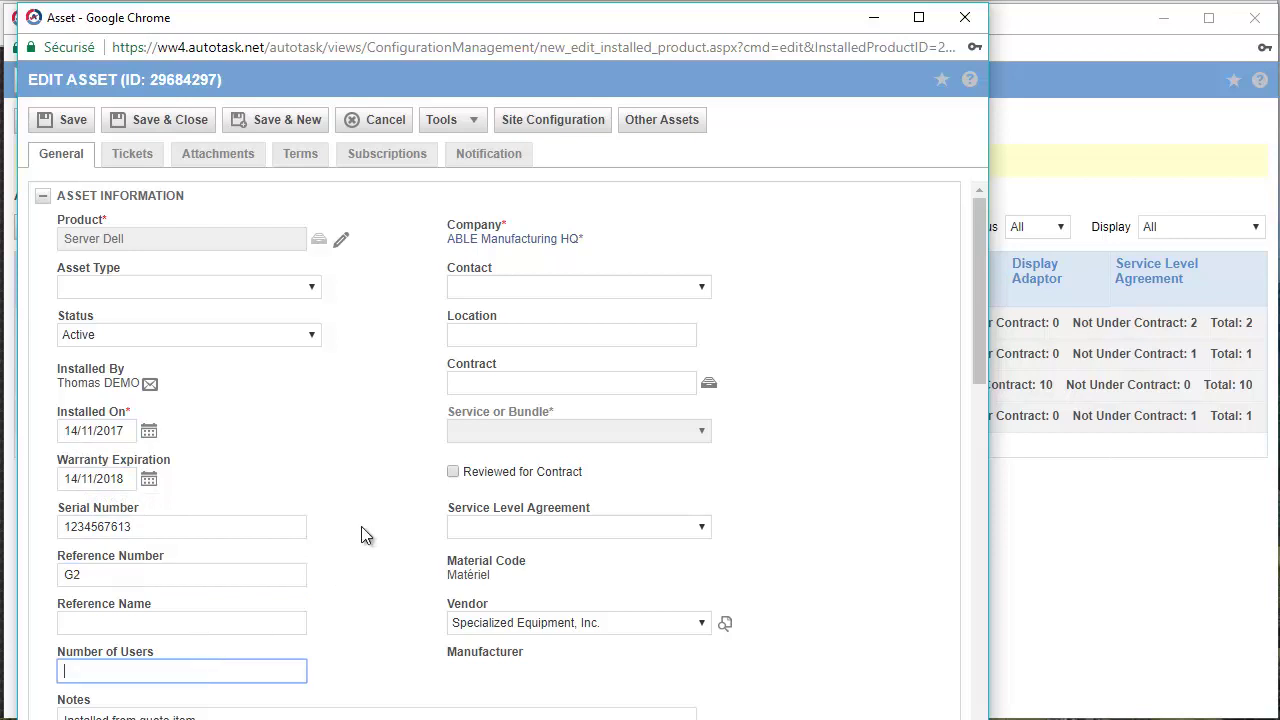
Examine the contract and contact fields of the Server Dell asset
left_click(552, 381)
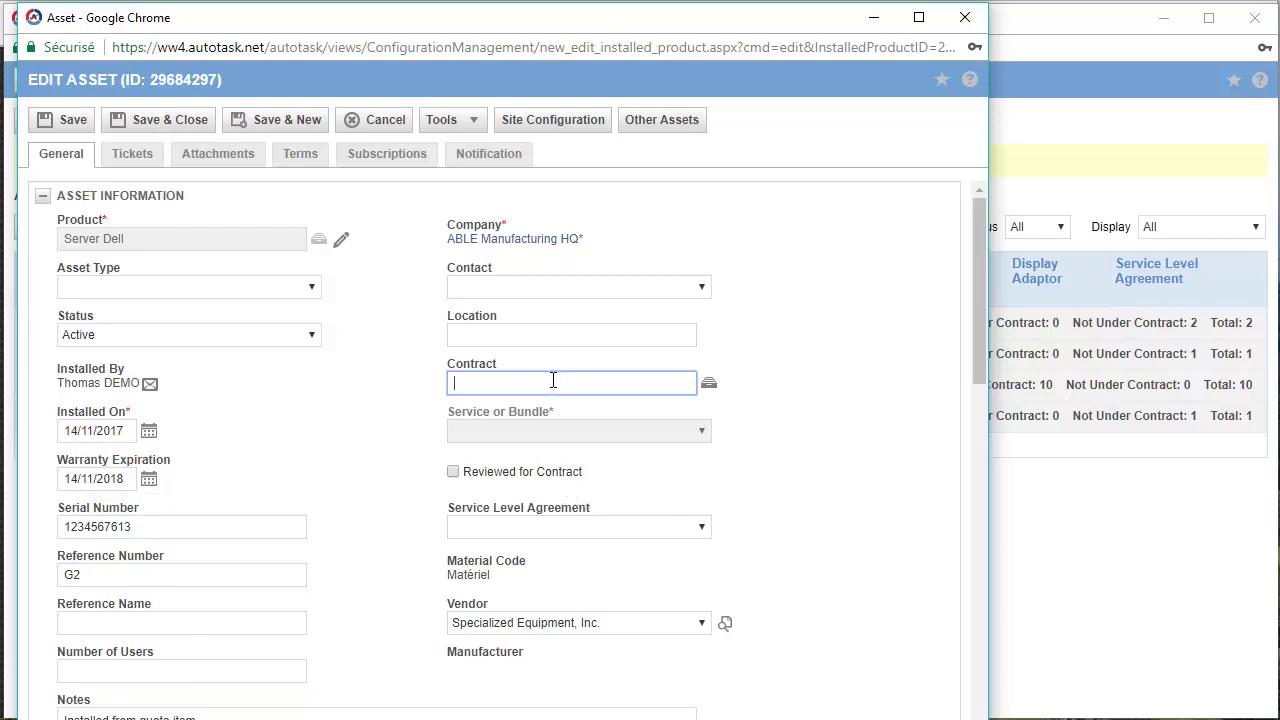
left_click(696, 290)
left_click(789, 292)
scroll(796, 326, "down", 1)
scroll(811, 437, "up", 1)
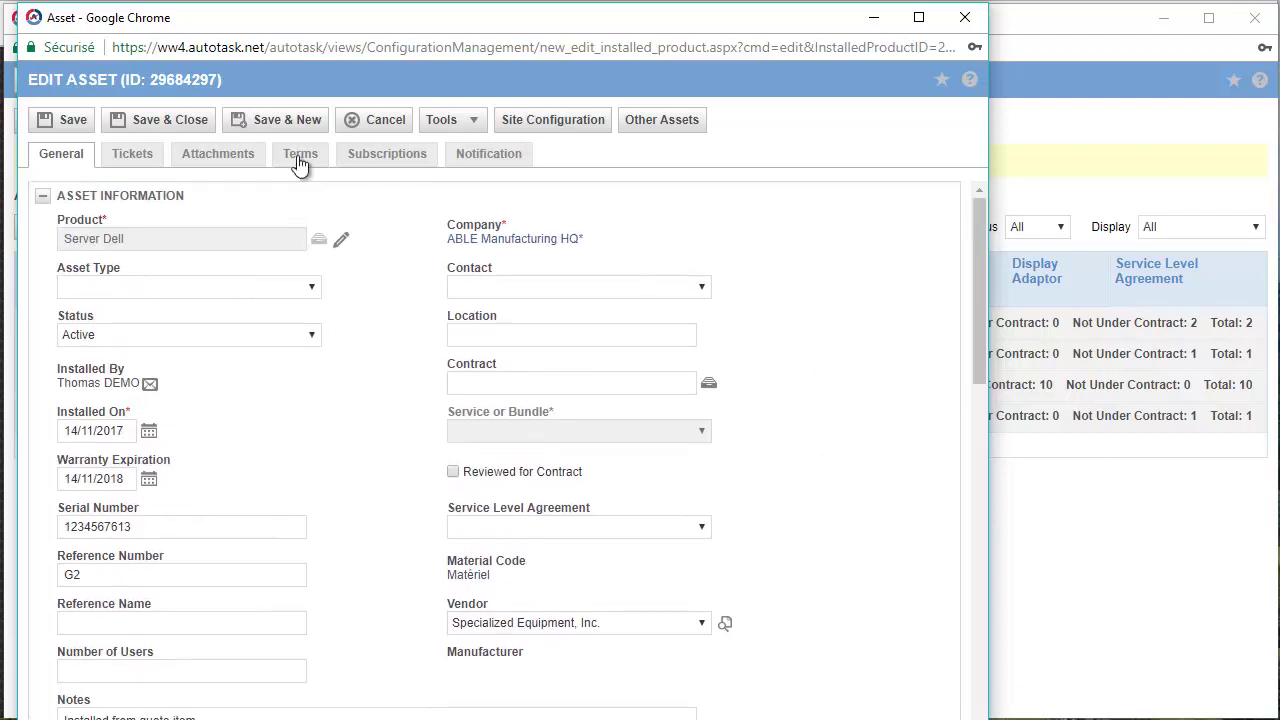
Review the tickets and attachments linked to the Server Dell asset and return to its general information
left_click(132, 156)
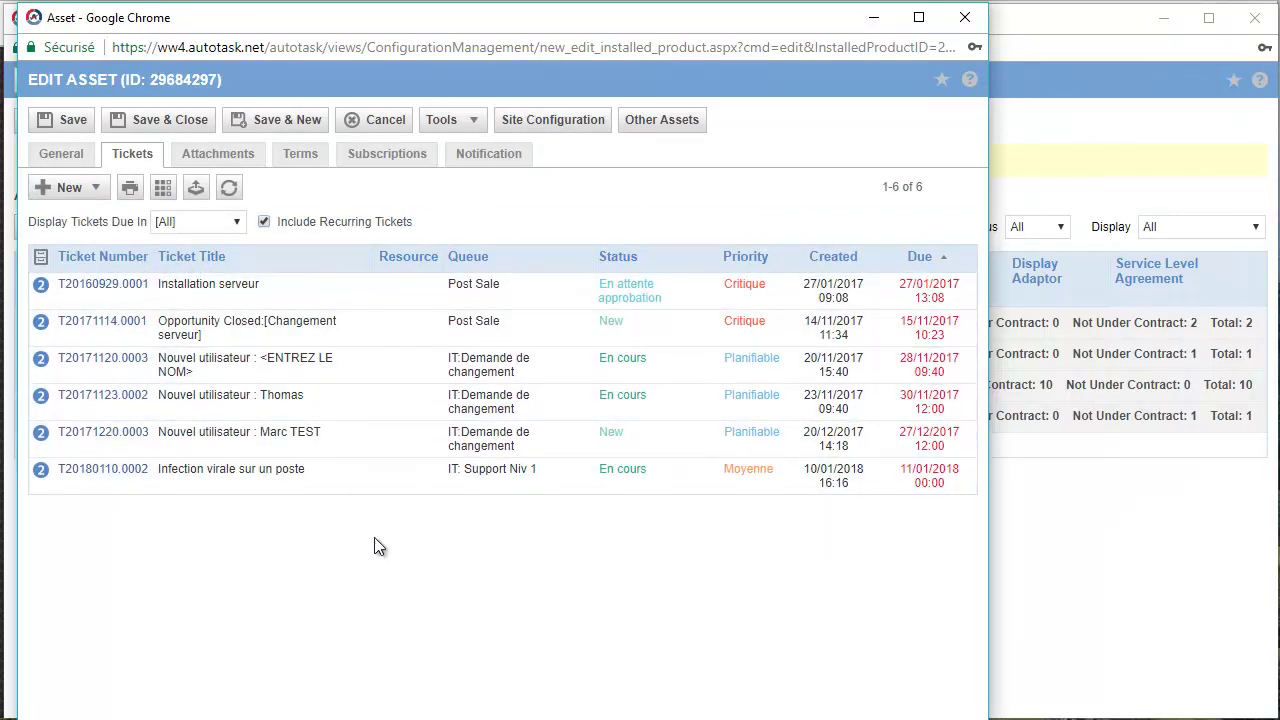
left_click(226, 158)
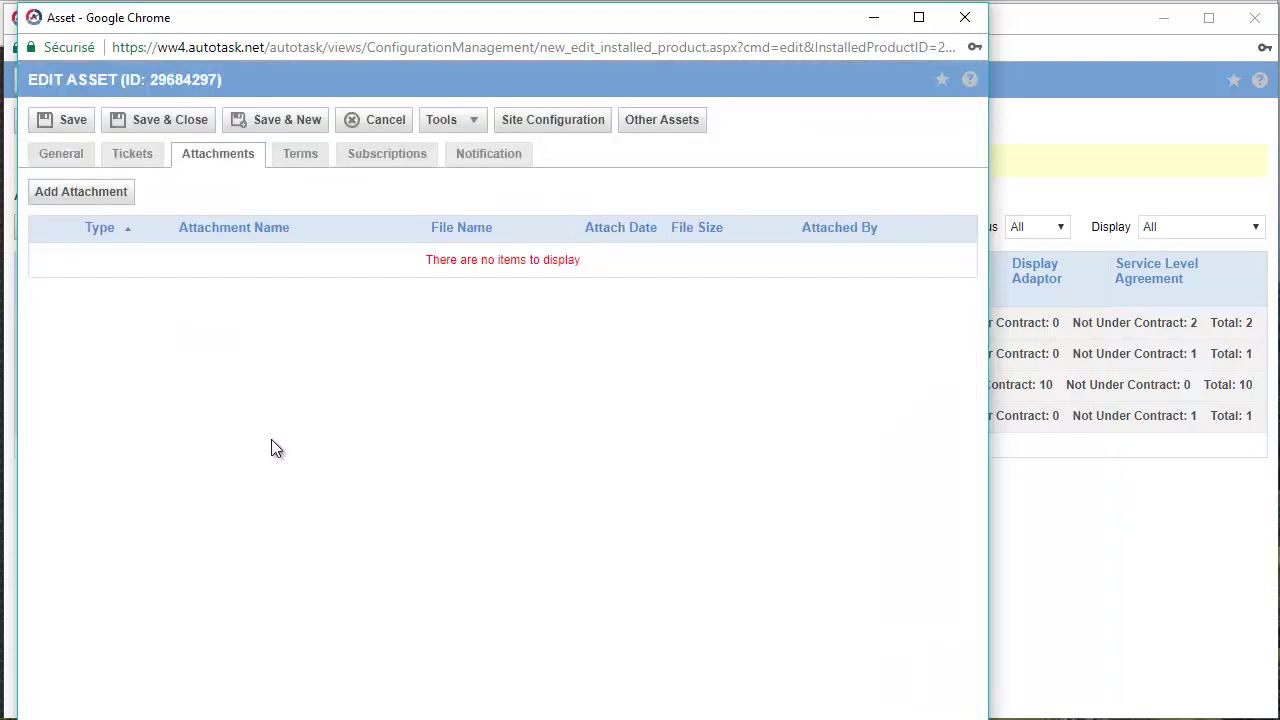
left_click(57, 157)
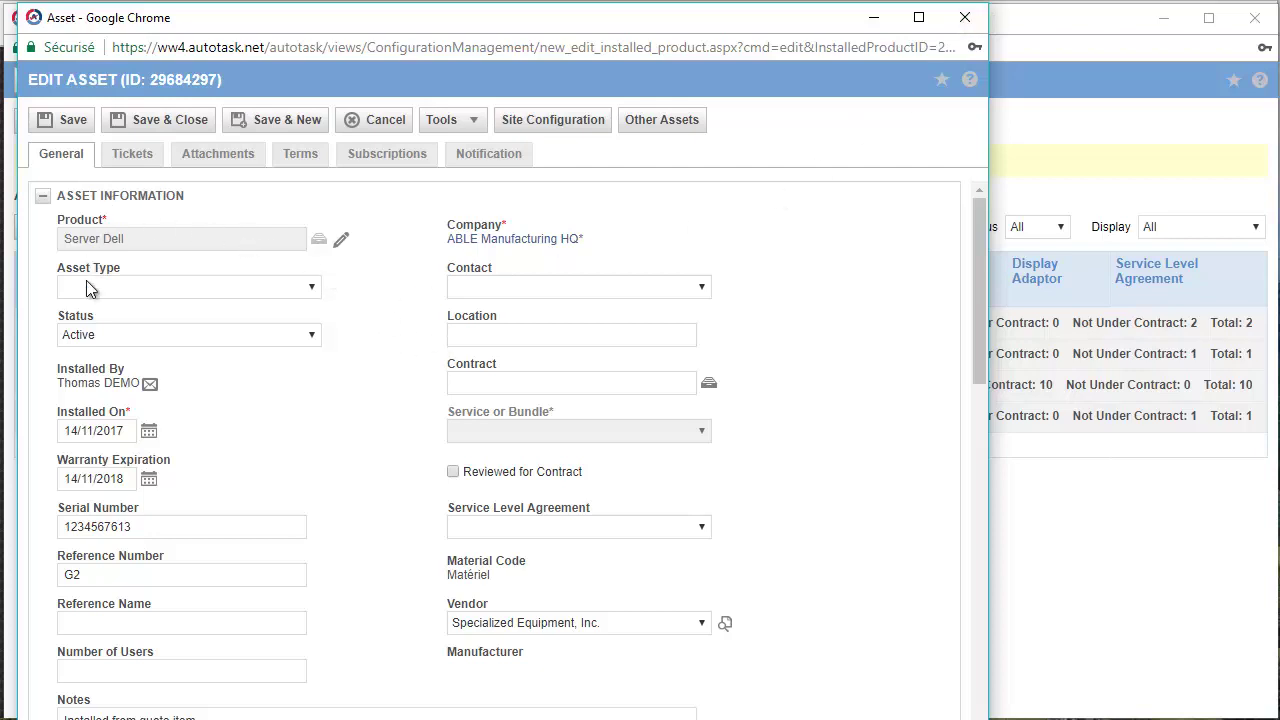
Set the Server Dell asset's type to Serveur
left_click(310, 289)
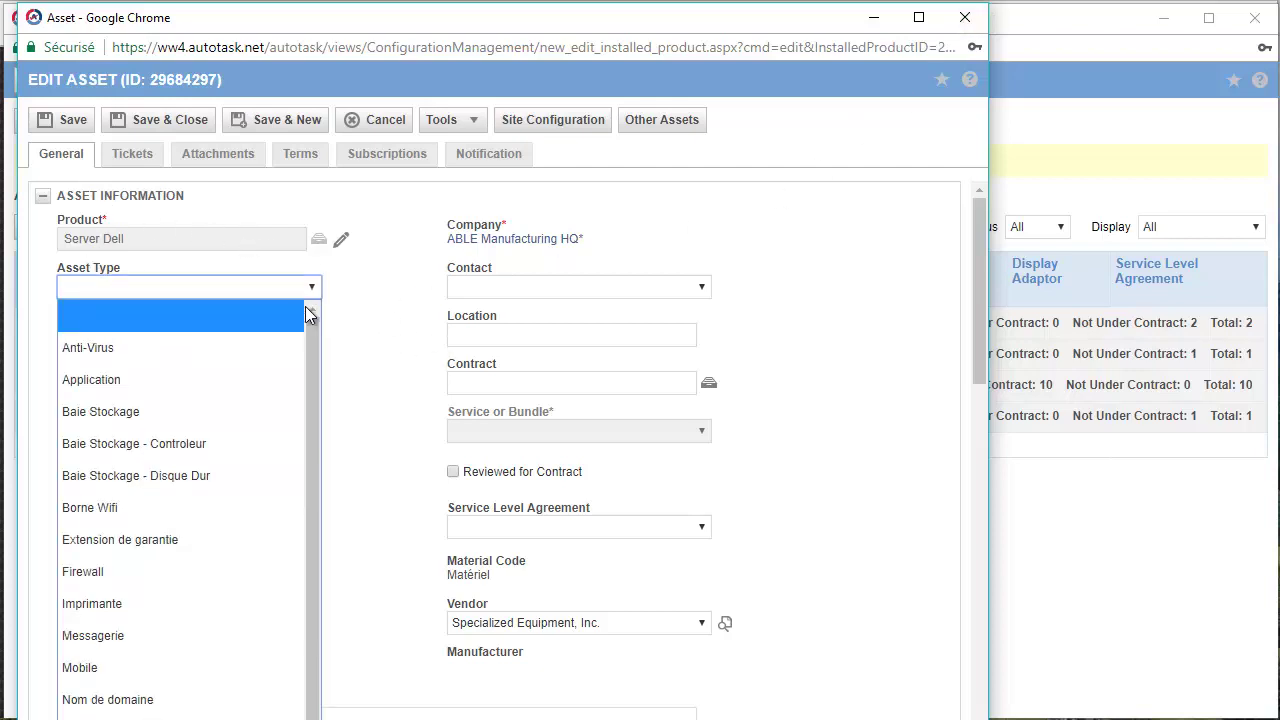
left_click_drag(312, 337, 318, 559)
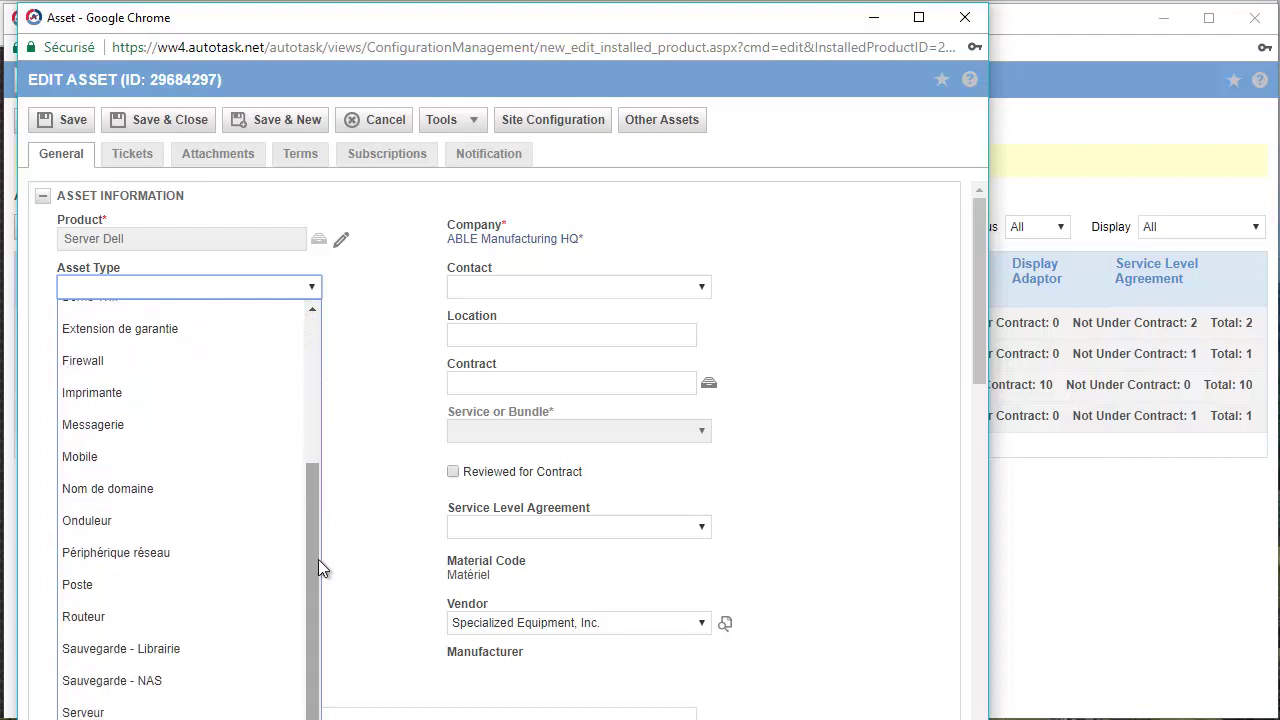
left_click(170, 708)
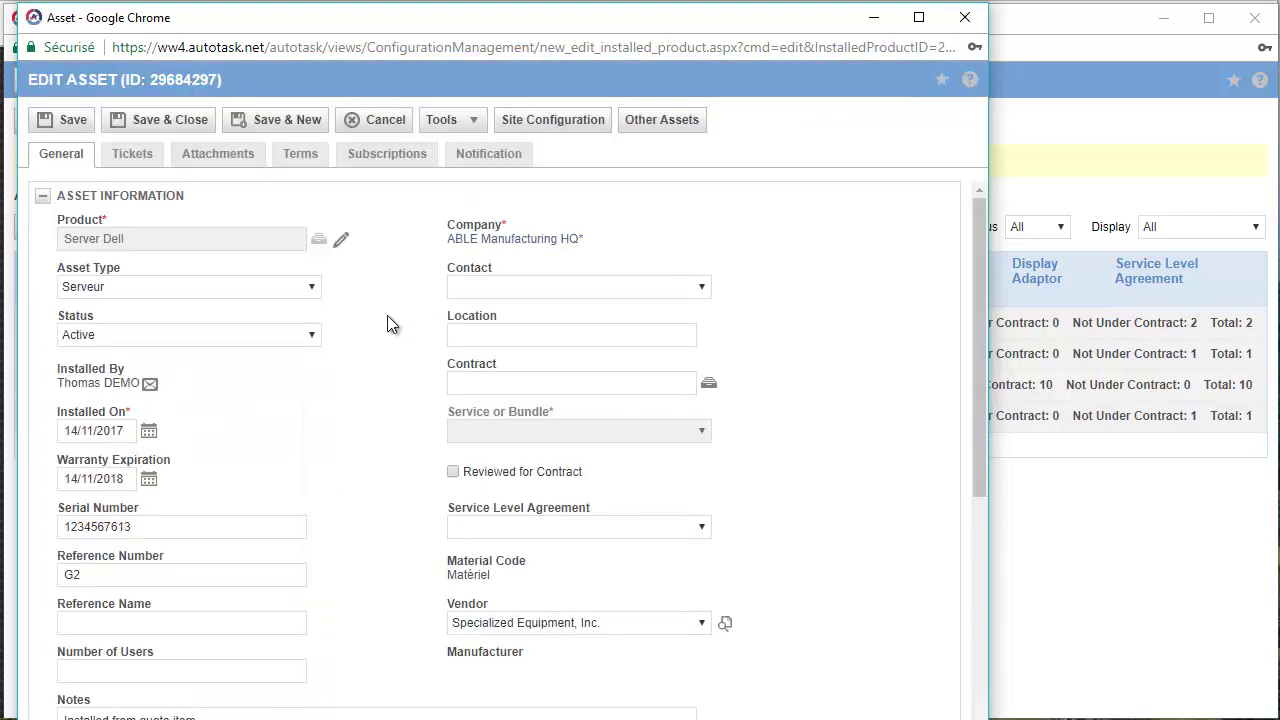
Examine the asset's Serveur user-defined fields, including Extension de garantie, OS, Name, IP Address, Roles, Username and Password
scroll(404, 320, "down", 4)
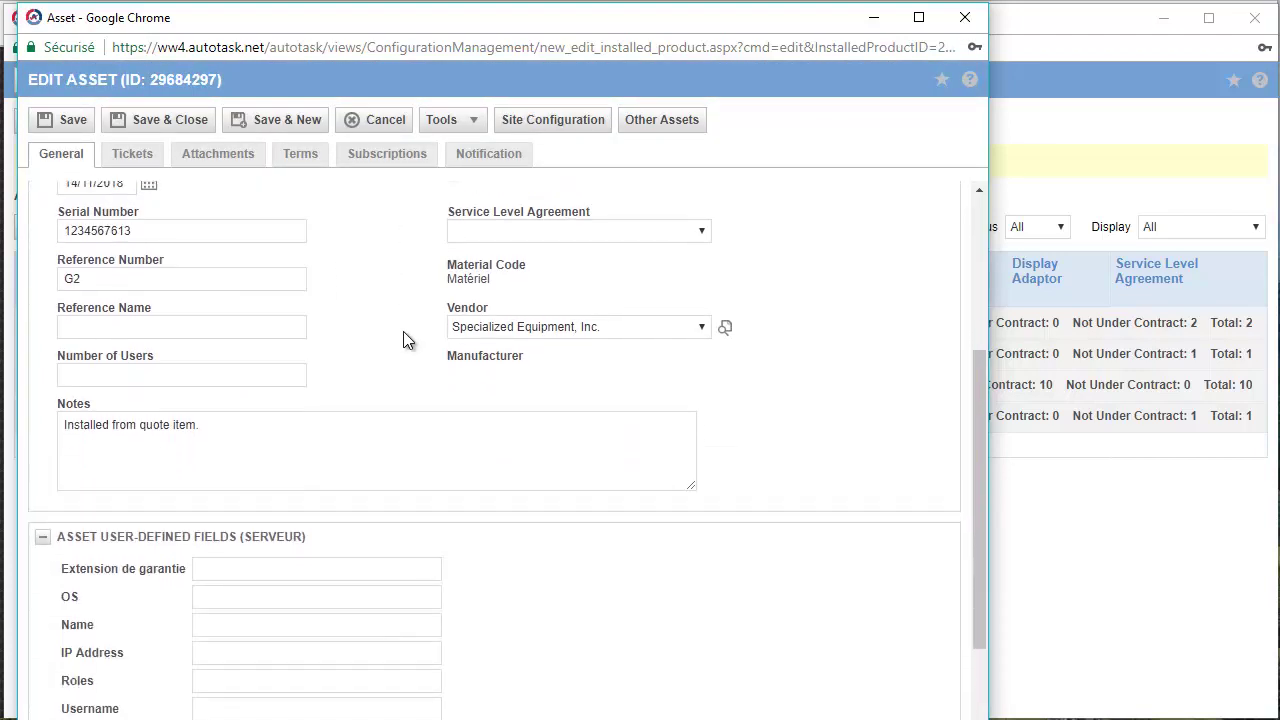
scroll(405, 332, "down", 1)
left_click(223, 384)
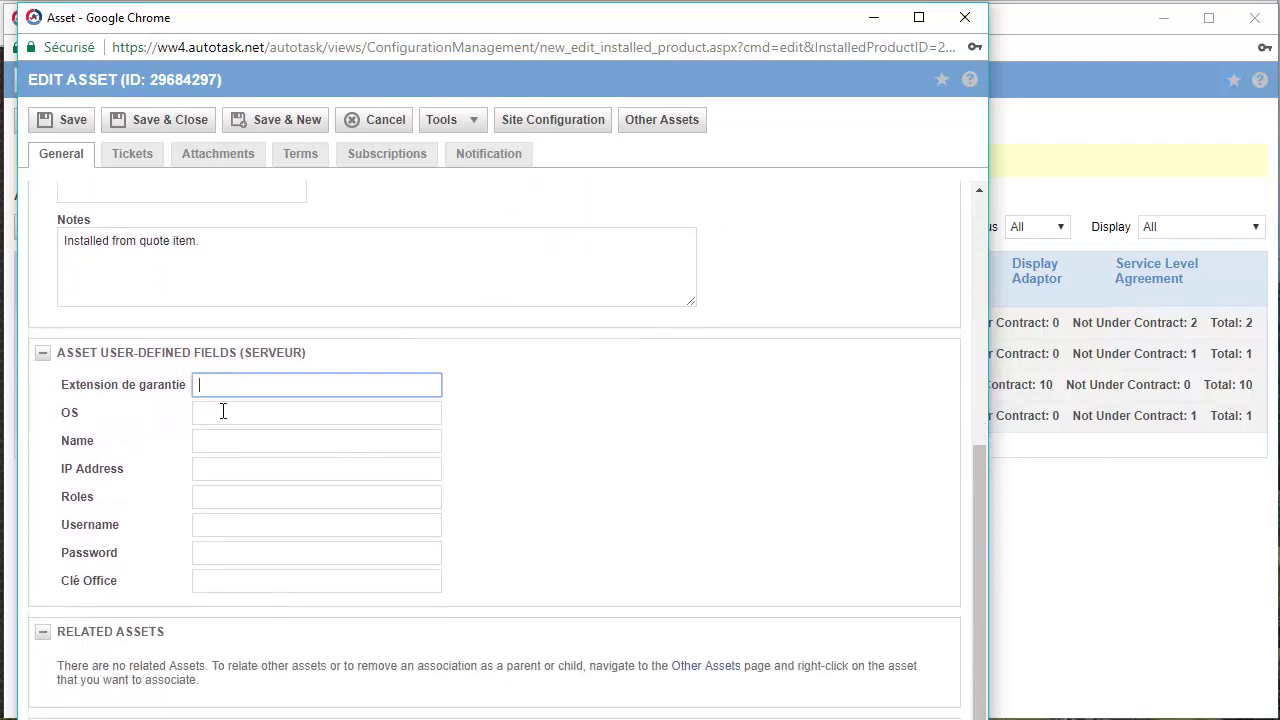
left_click(221, 420)
left_click(226, 444)
left_click(262, 469)
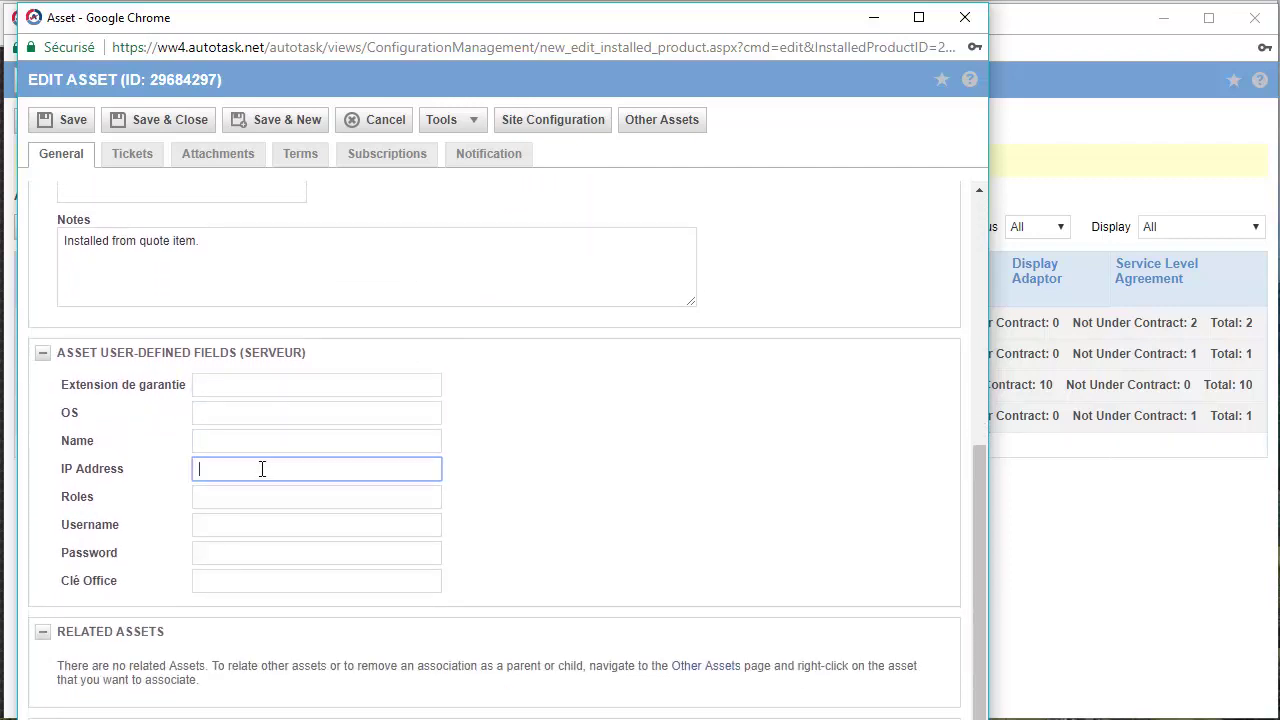
left_click(240, 498)
left_click(237, 526)
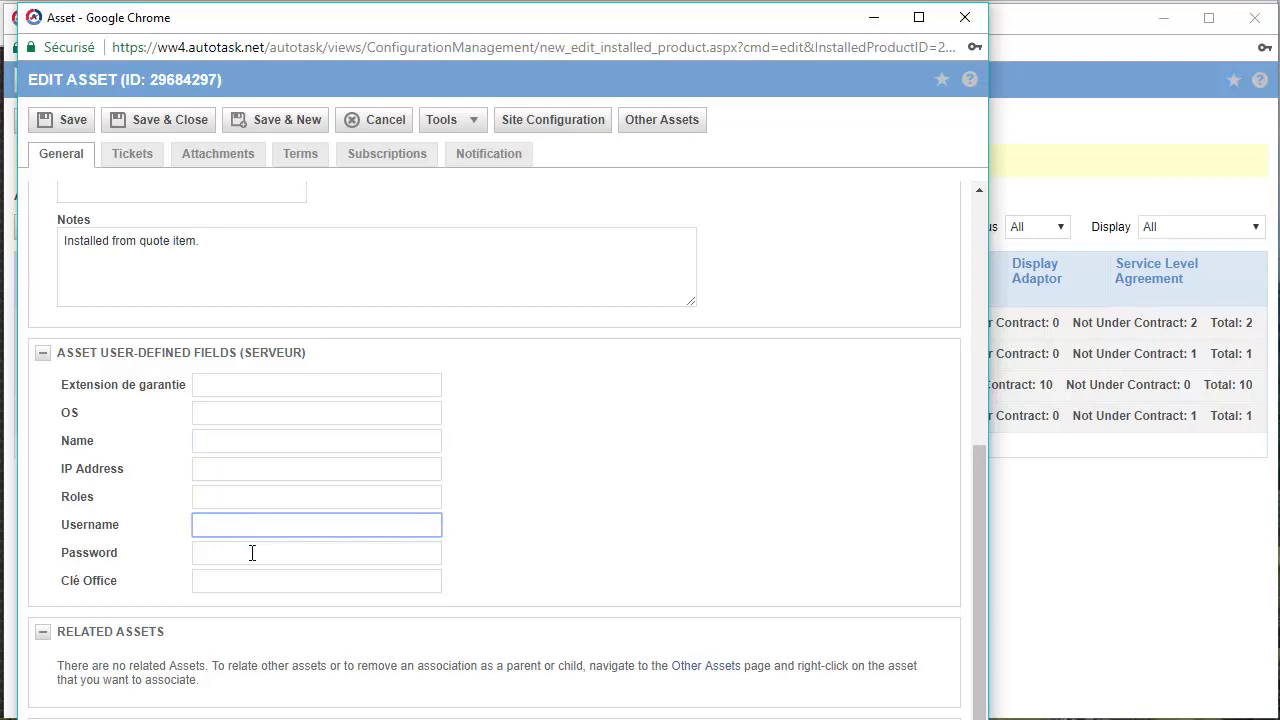
left_click(252, 553)
Save the Server Dell asset and close it
scroll(492, 495, "up", 5)
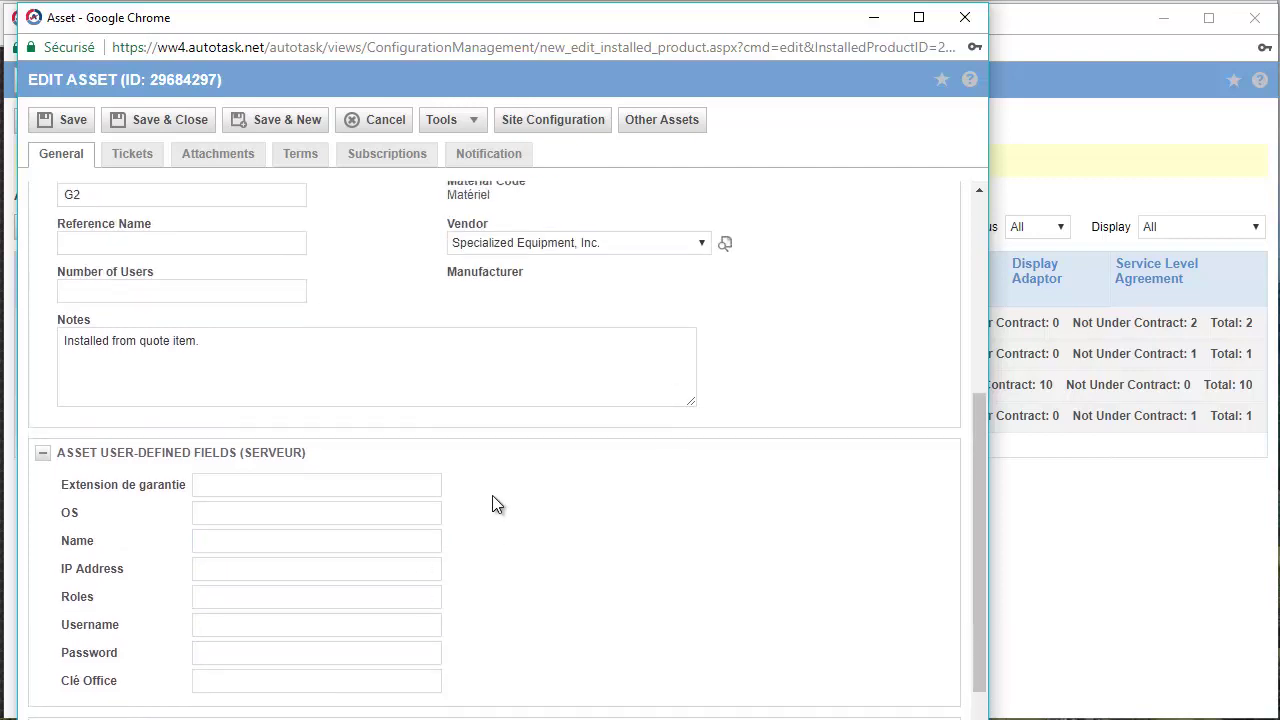
scroll(333, 446, "up", 2)
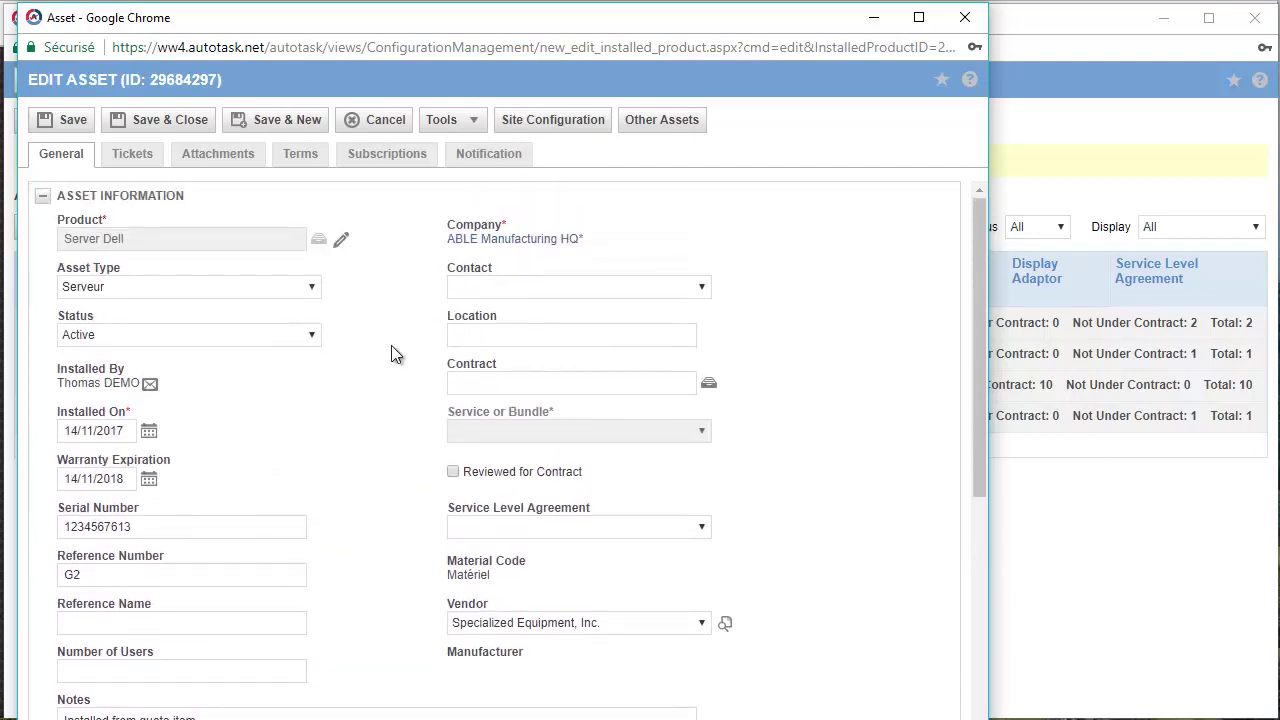
mouse_move(100, 244)
left_click(165, 122)
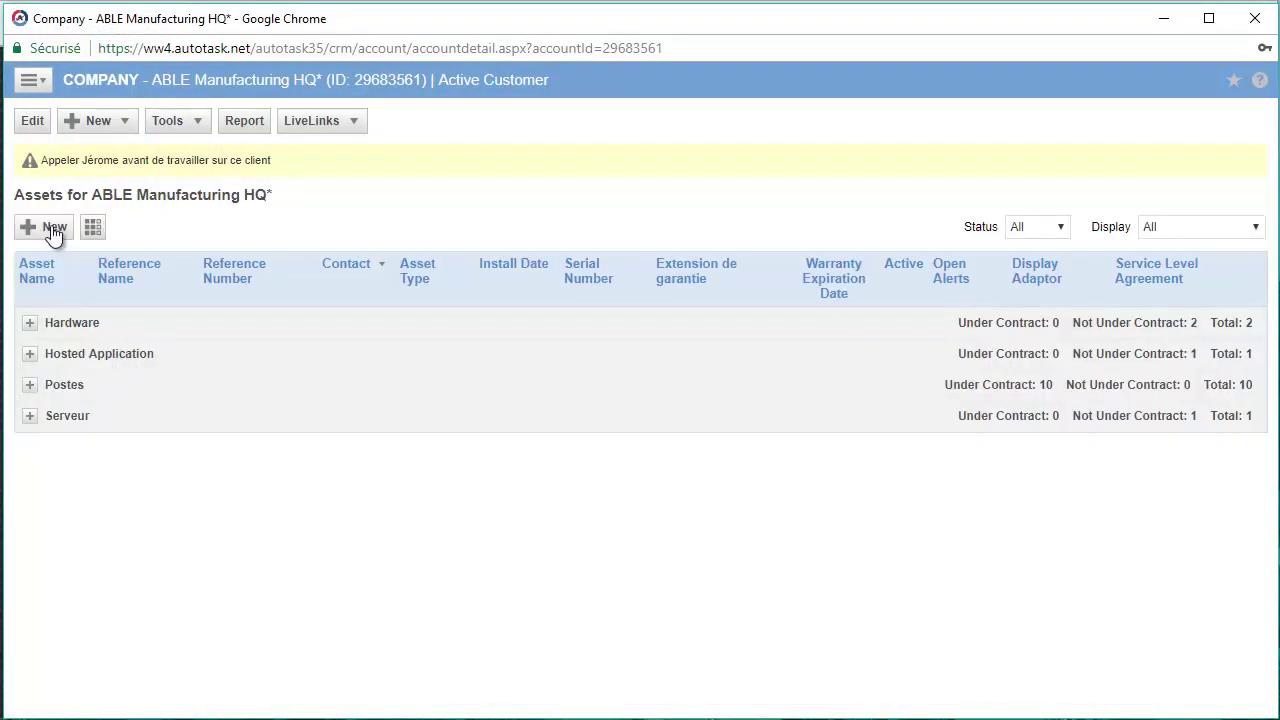
Start a new asset for ABLE Manufacturing HQ* and choose the generic Serveur entry as its product
left_click(53, 228)
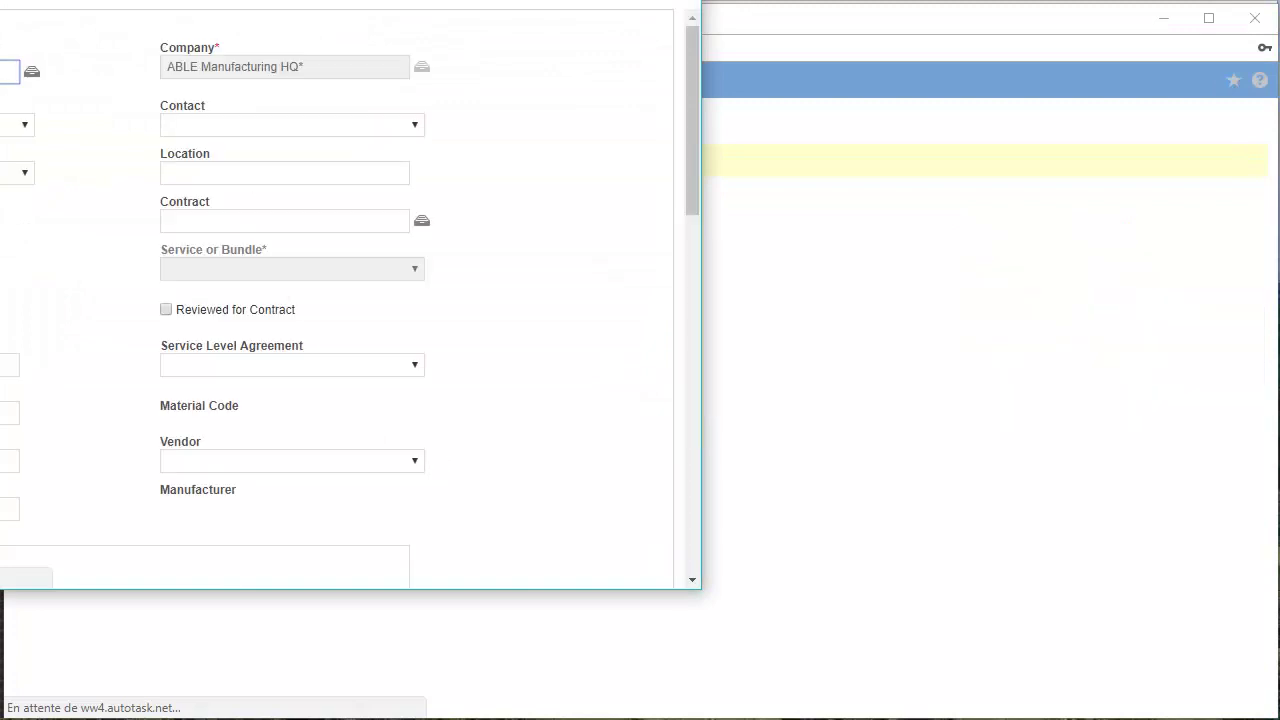
left_click_drag(393, 15, 347, 27)
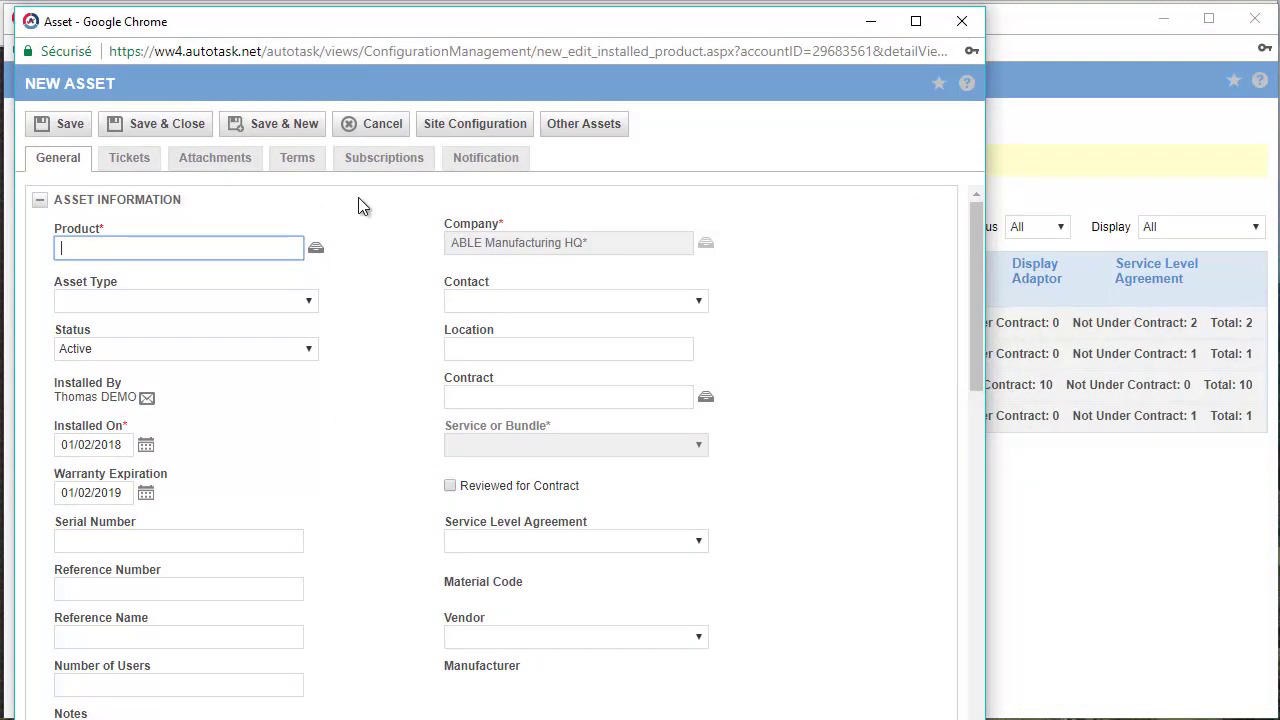
left_click(316, 252)
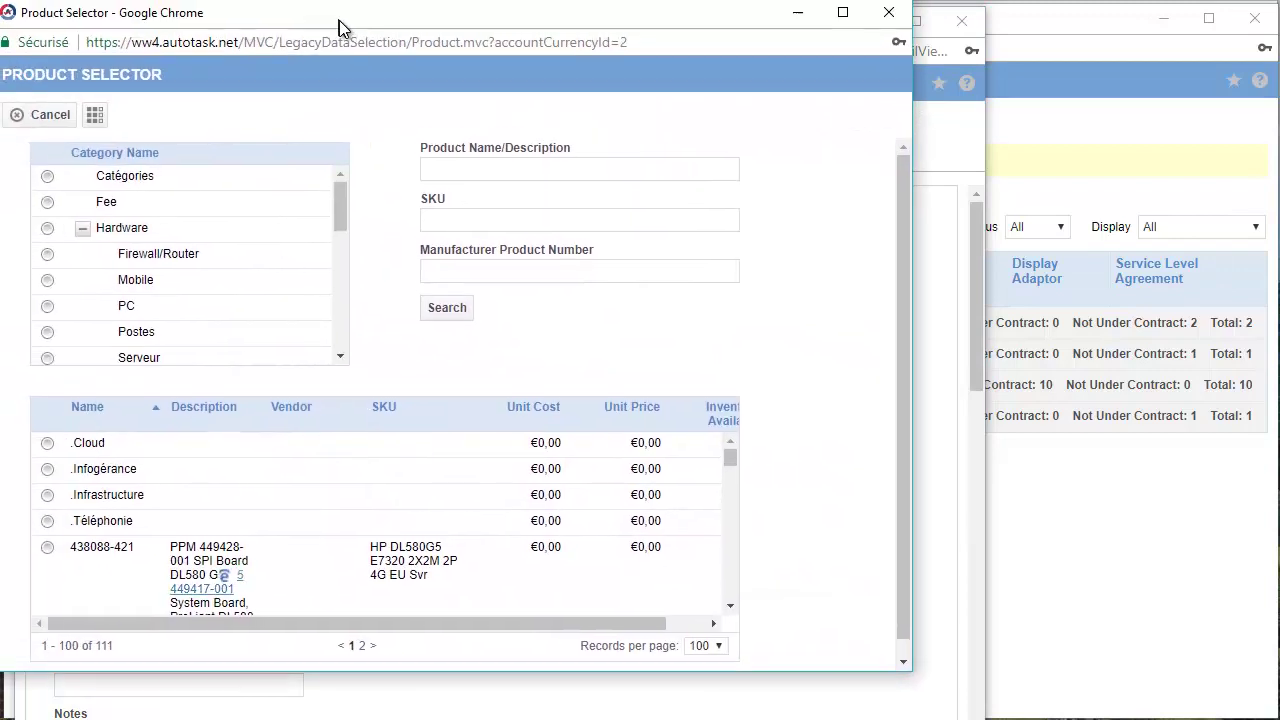
left_click(93, 234)
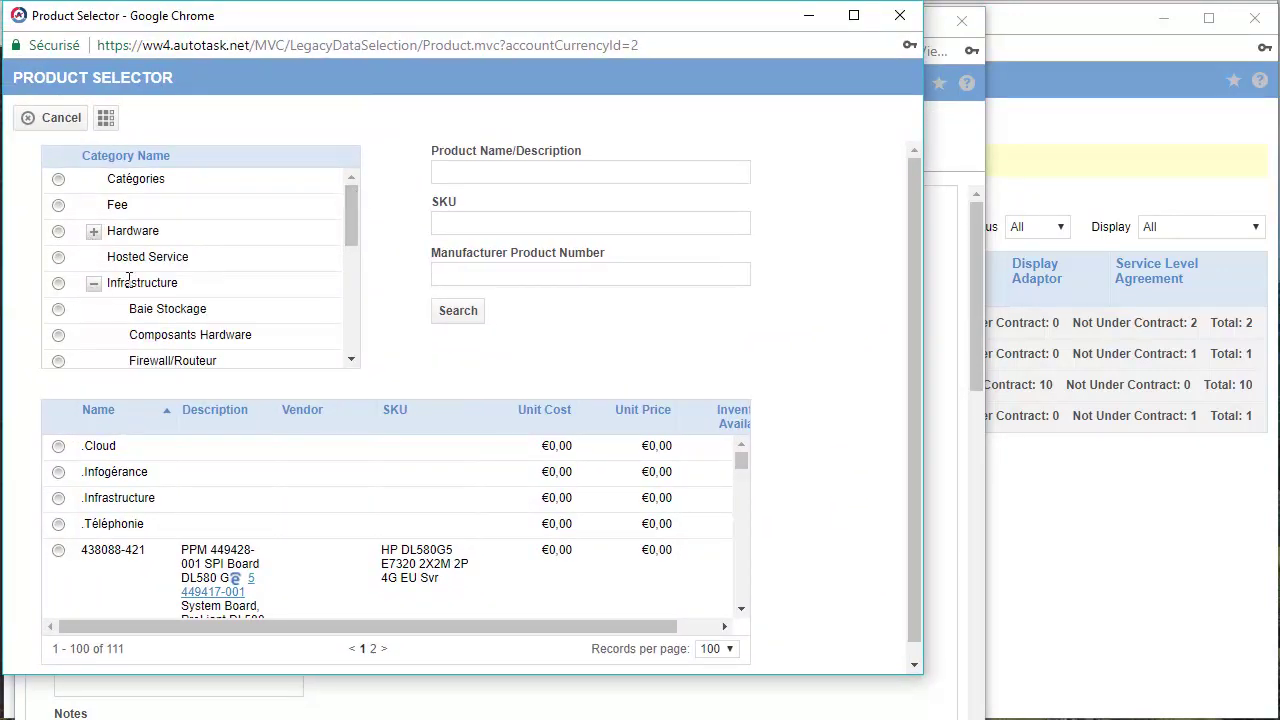
scroll(436, 492, "down", 5)
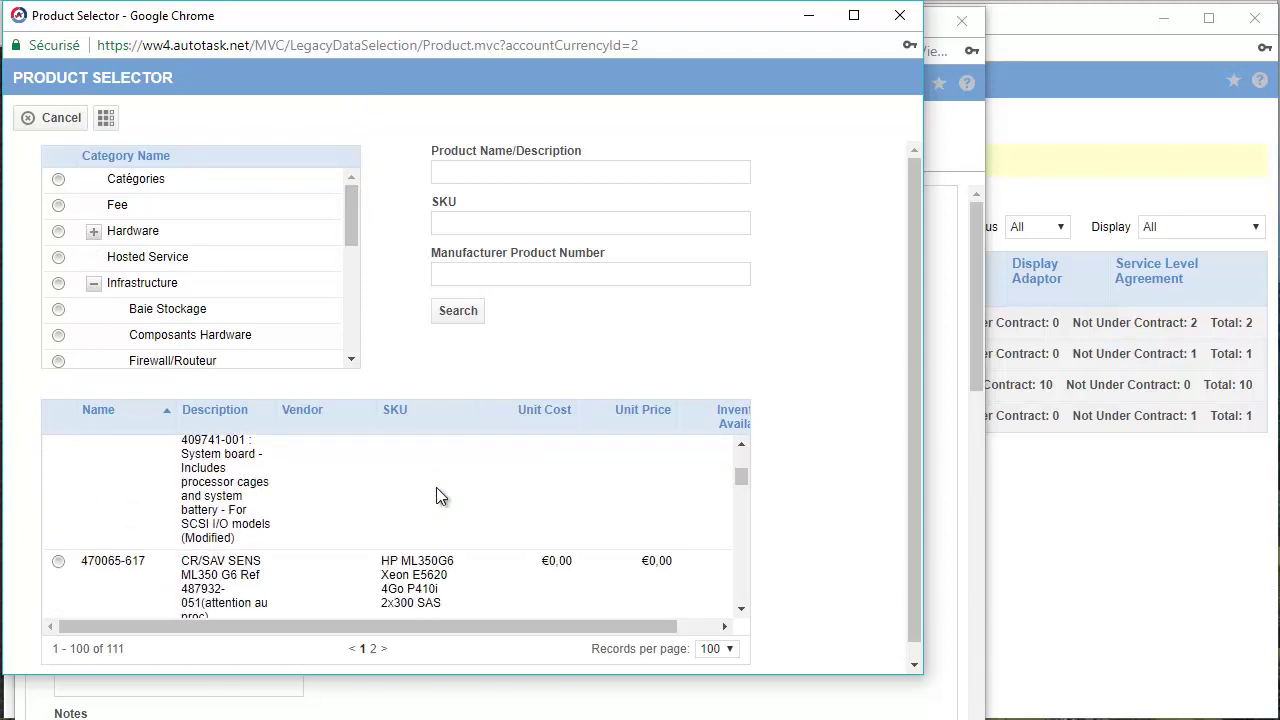
scroll(437, 490, "down", 5)
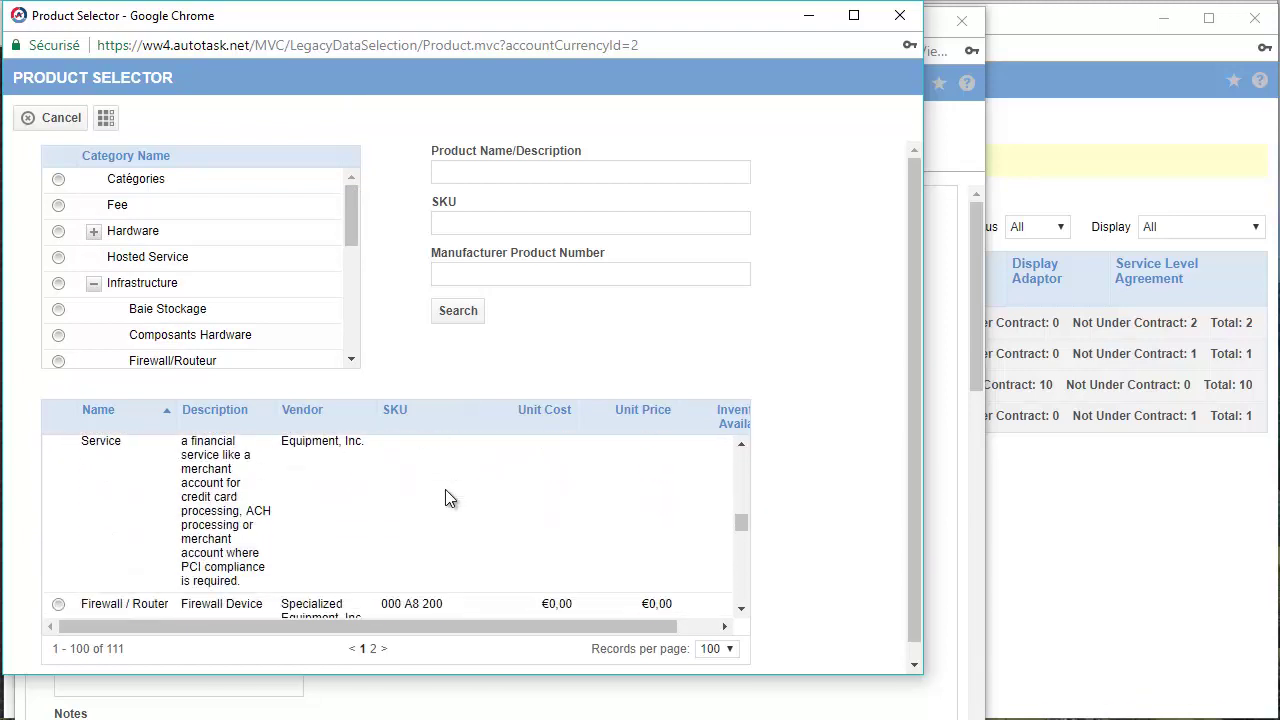
scroll(445, 498, "down", 5)
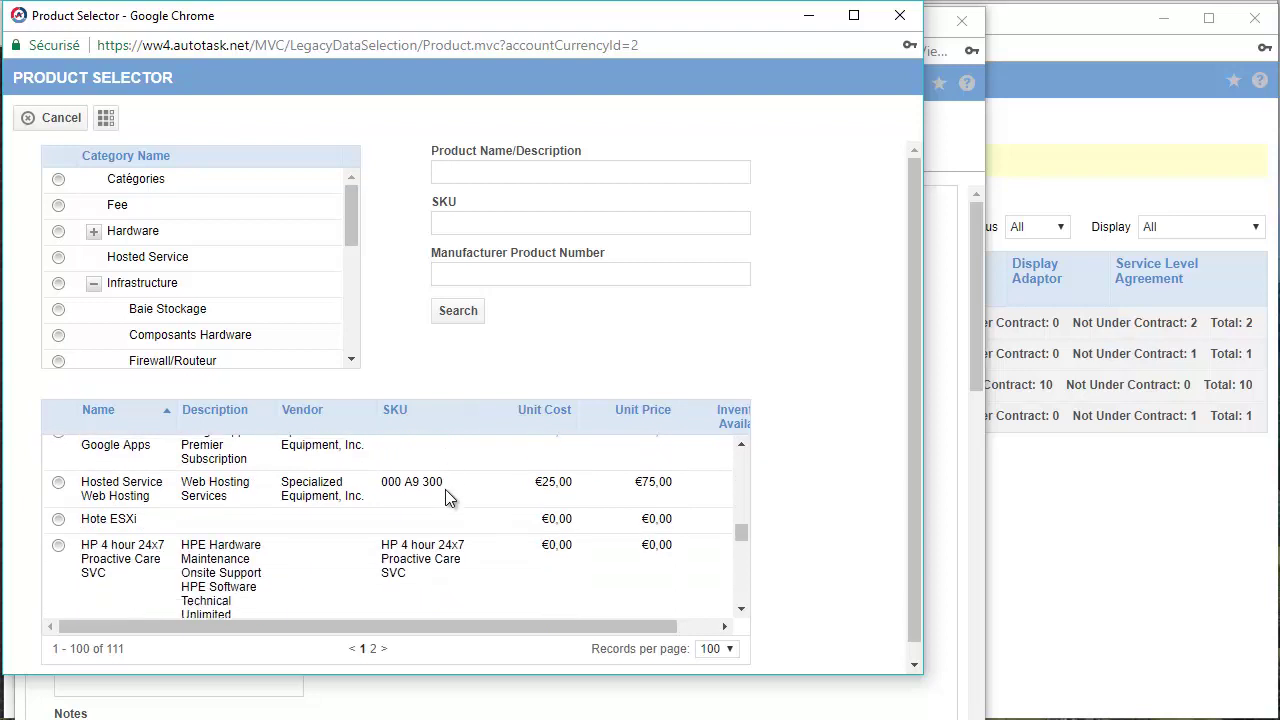
scroll(445, 498, "down", 5)
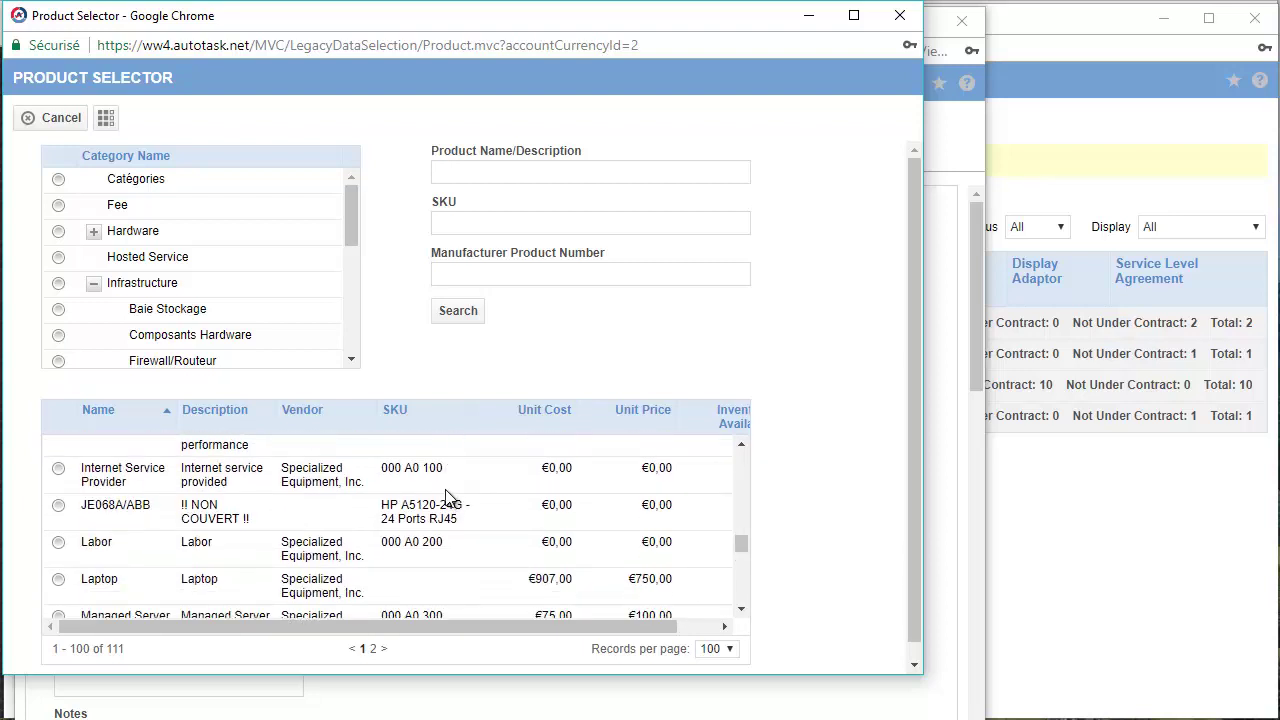
scroll(193, 490, "up", 1)
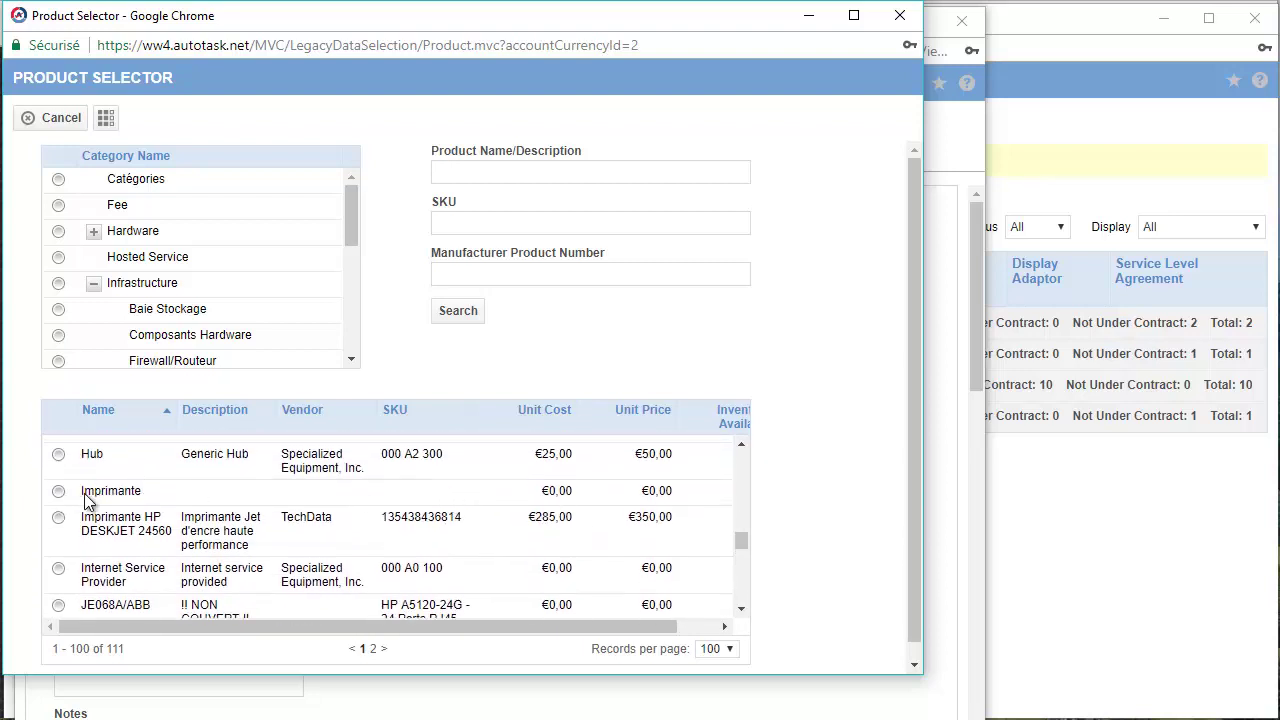
scroll(300, 505, "down", 5)
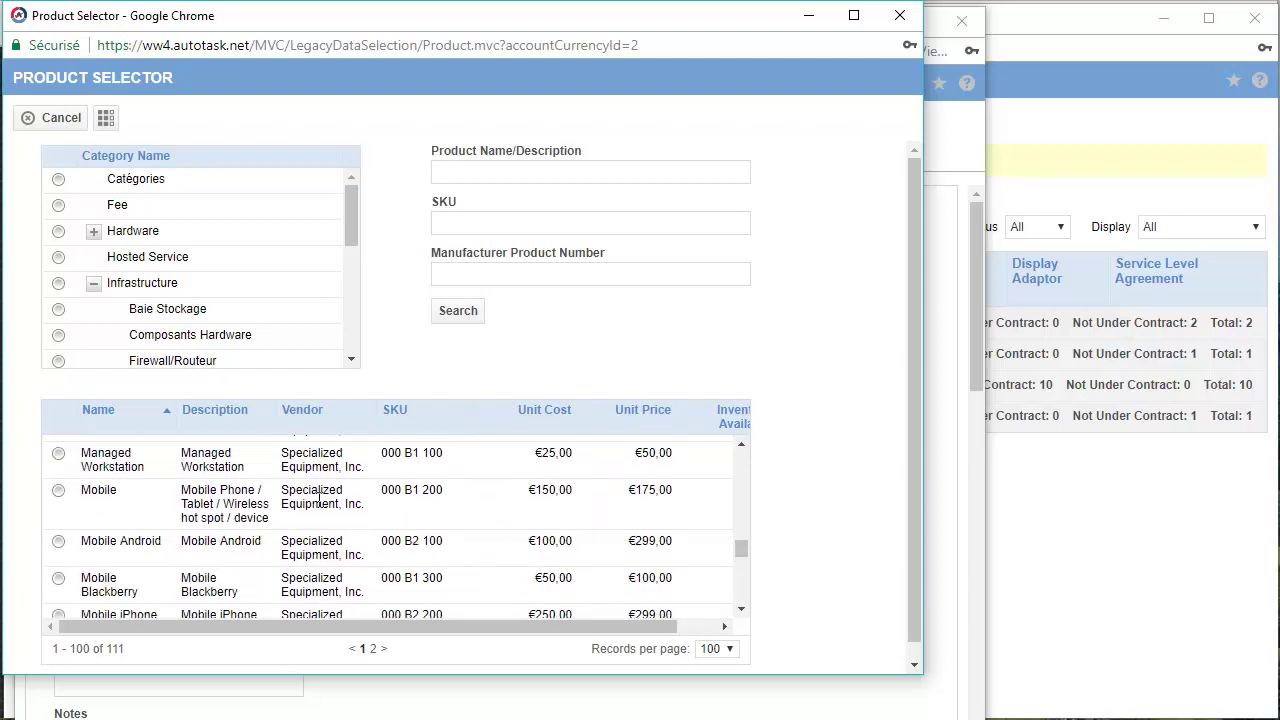
scroll(319, 495, "down", 6)
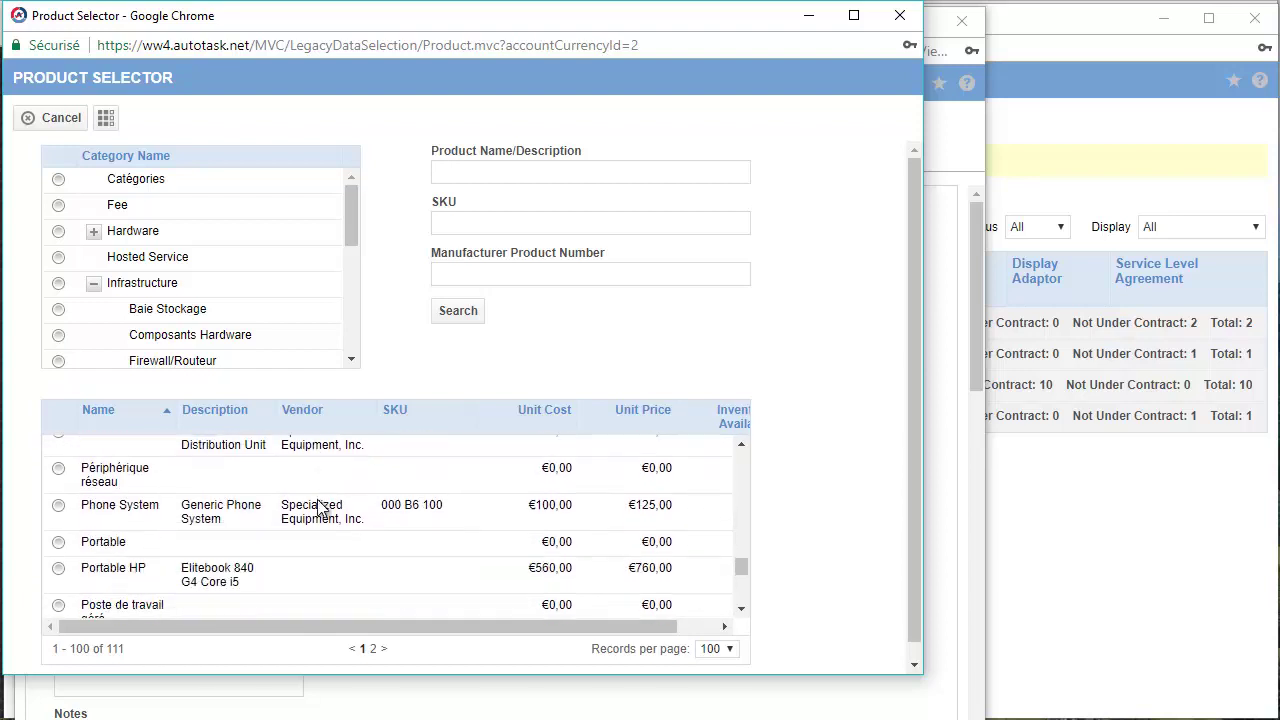
scroll(385, 522, "down", 8)
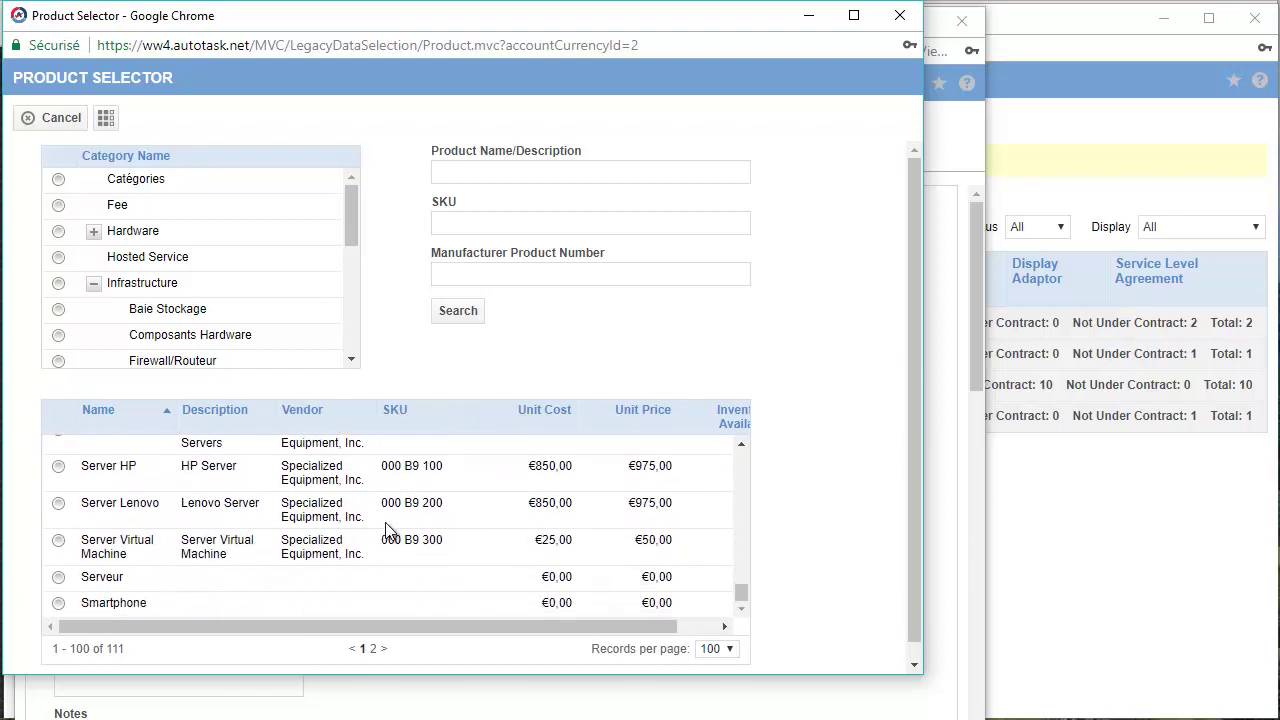
scroll(385, 522, "down", 2)
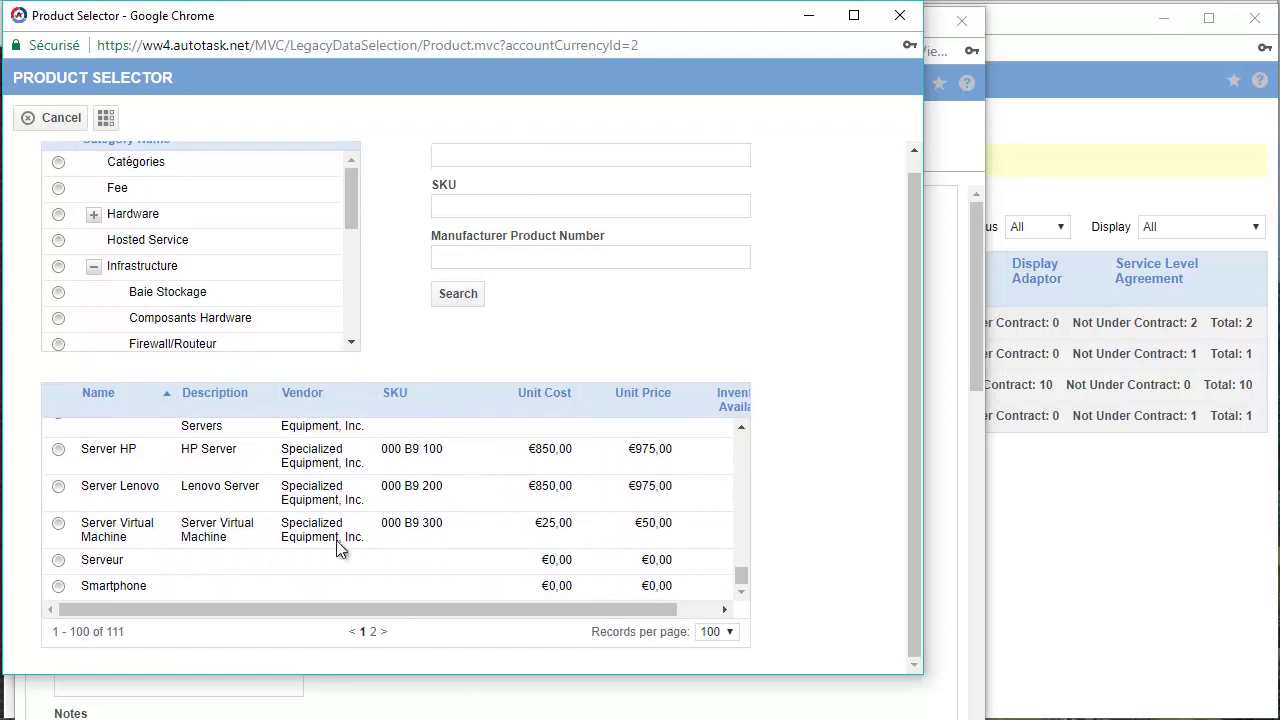
left_click(59, 561)
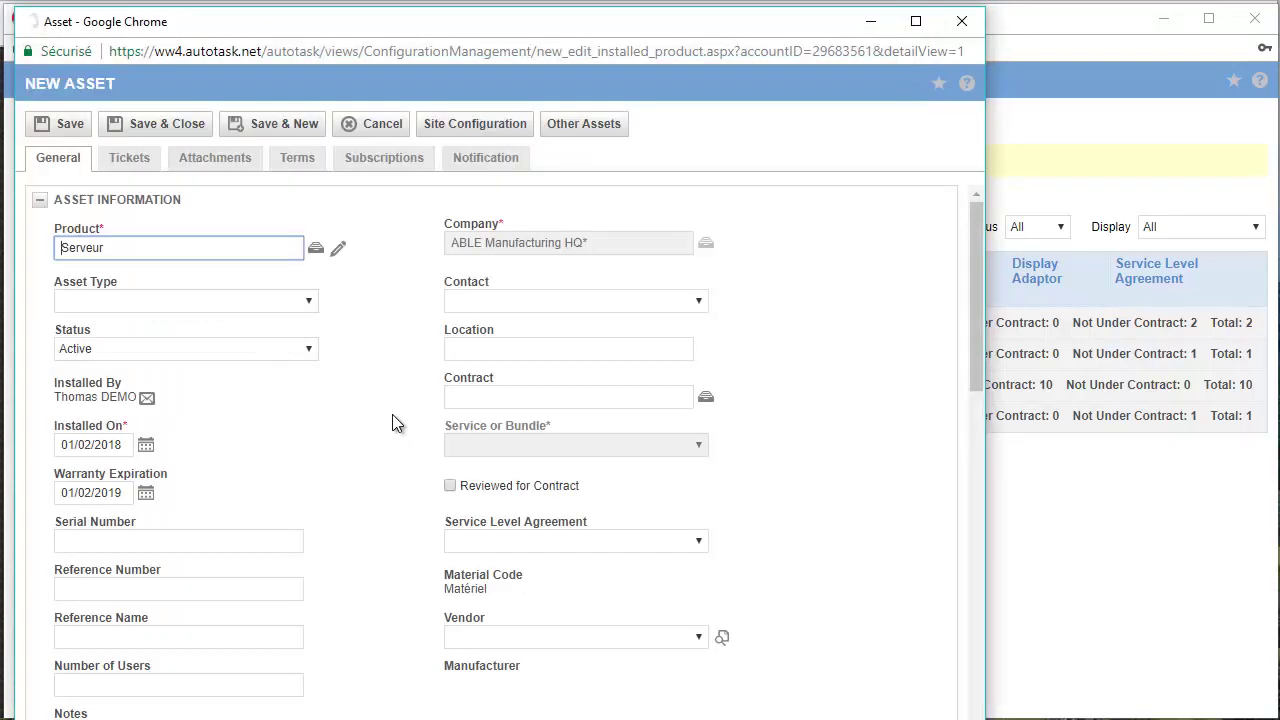
Set the new asset's type to Serveur
left_click(310, 305)
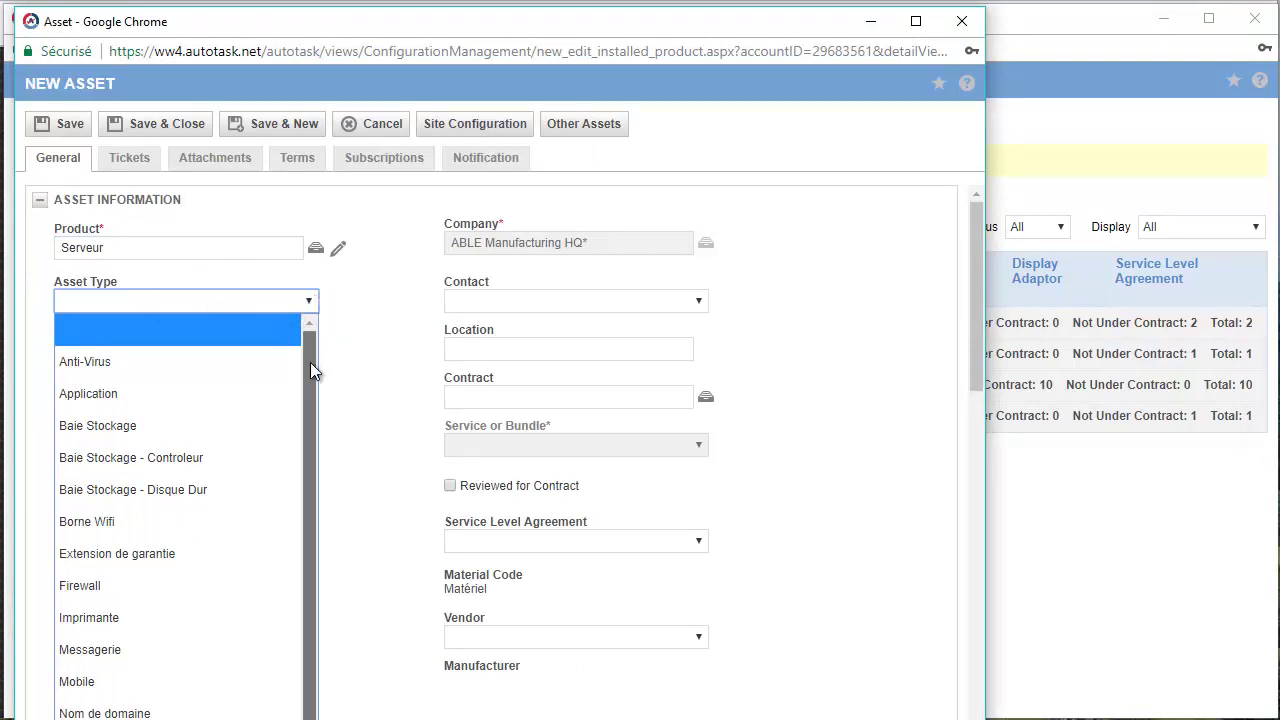
left_click_drag(310, 362, 318, 592)
left_click(184, 712)
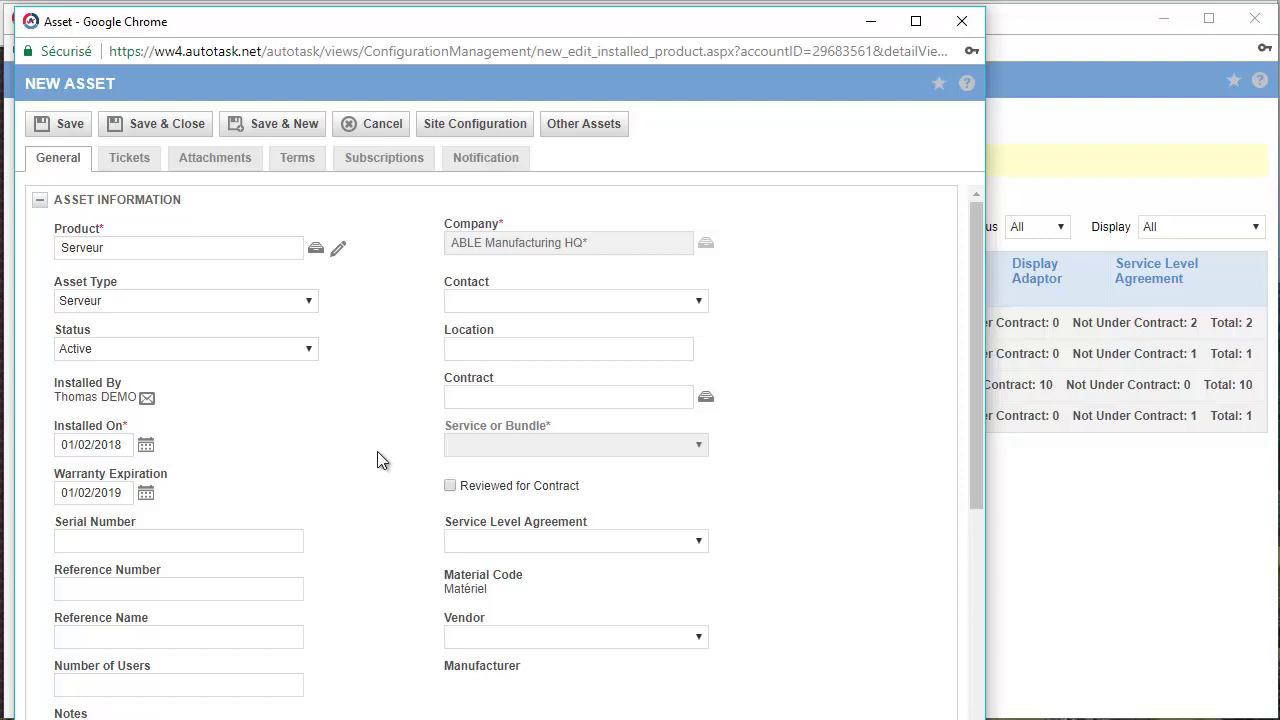
Point out the Serveur product name on the new asset and close its window without saving
left_click(180, 250)
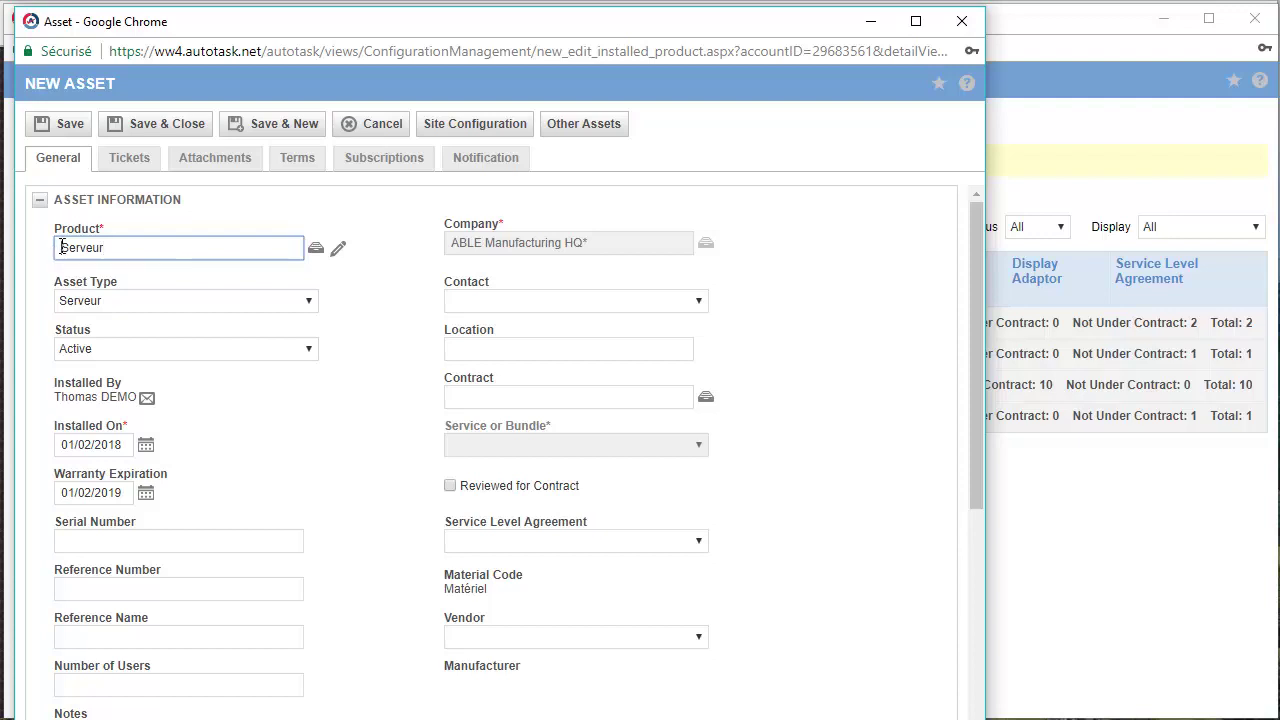
left_click_drag(62, 247, 179, 251)
left_click(177, 249)
left_click(960, 25)
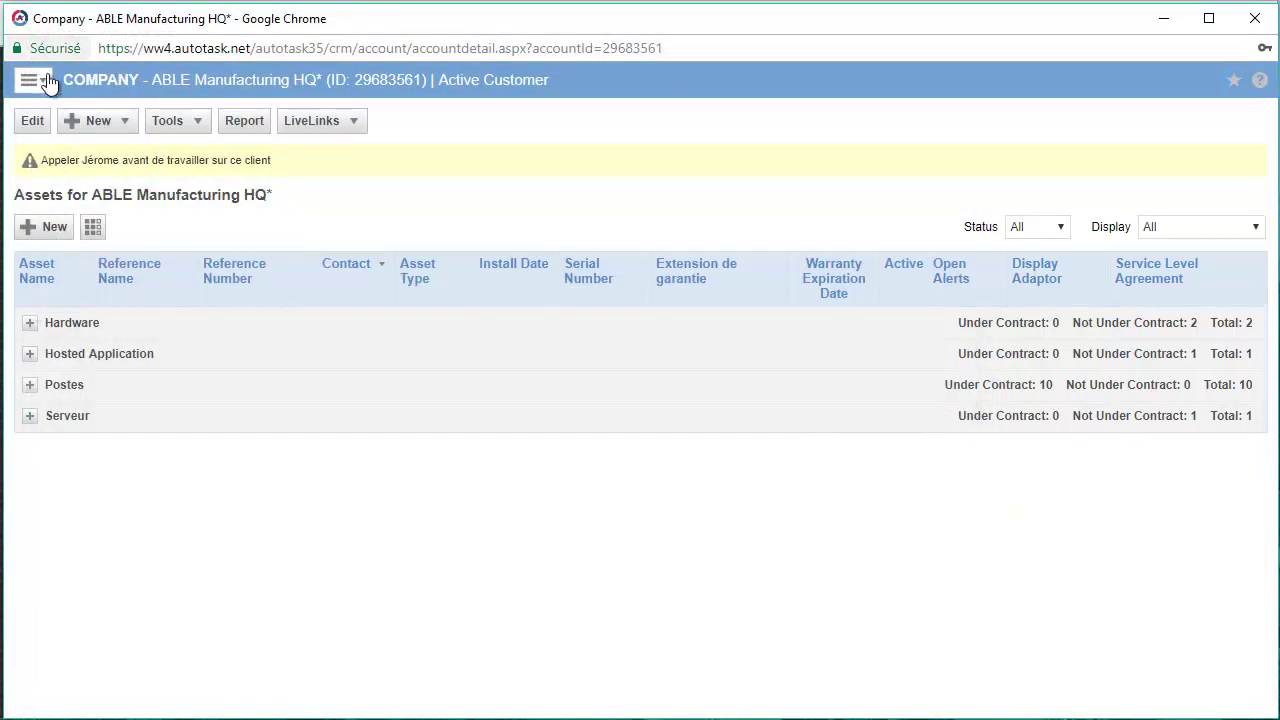
Expand the Hardware and Hosted Application categories in the assets list of ABLE Manufacturing HQ*
double_click(68, 325)
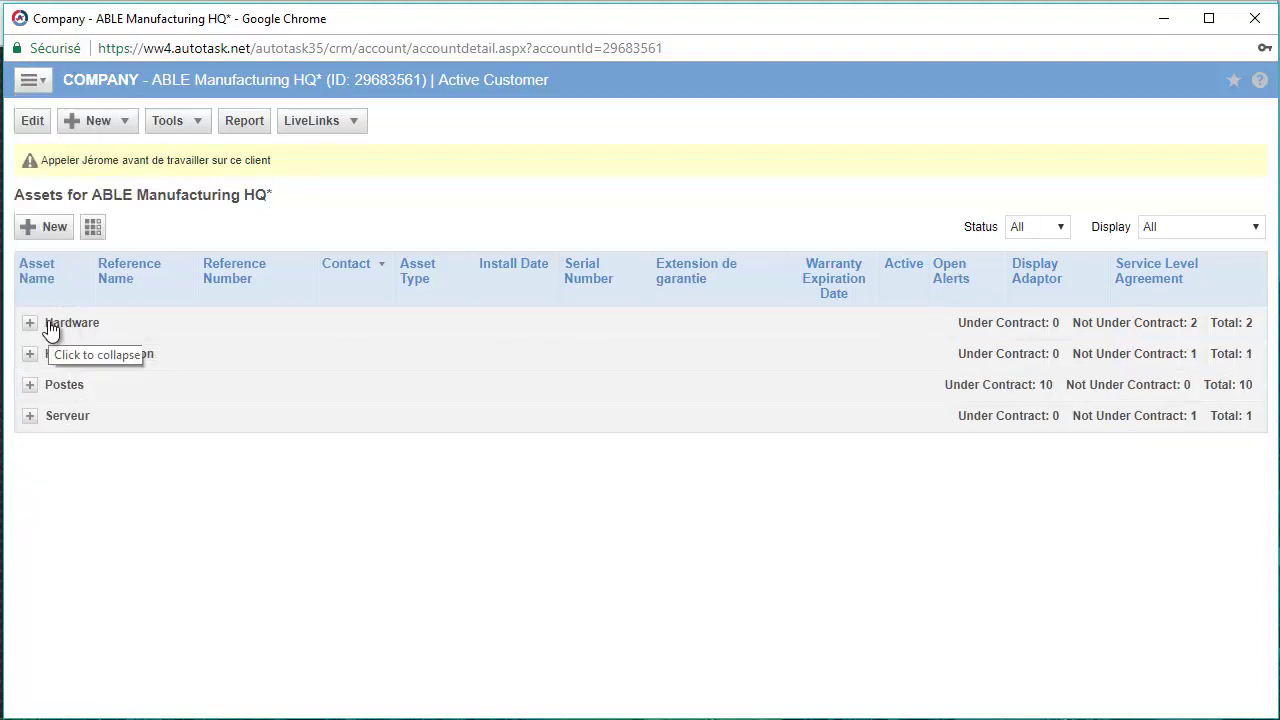
left_click(113, 326)
left_click_drag(166, 410, 52, 420)
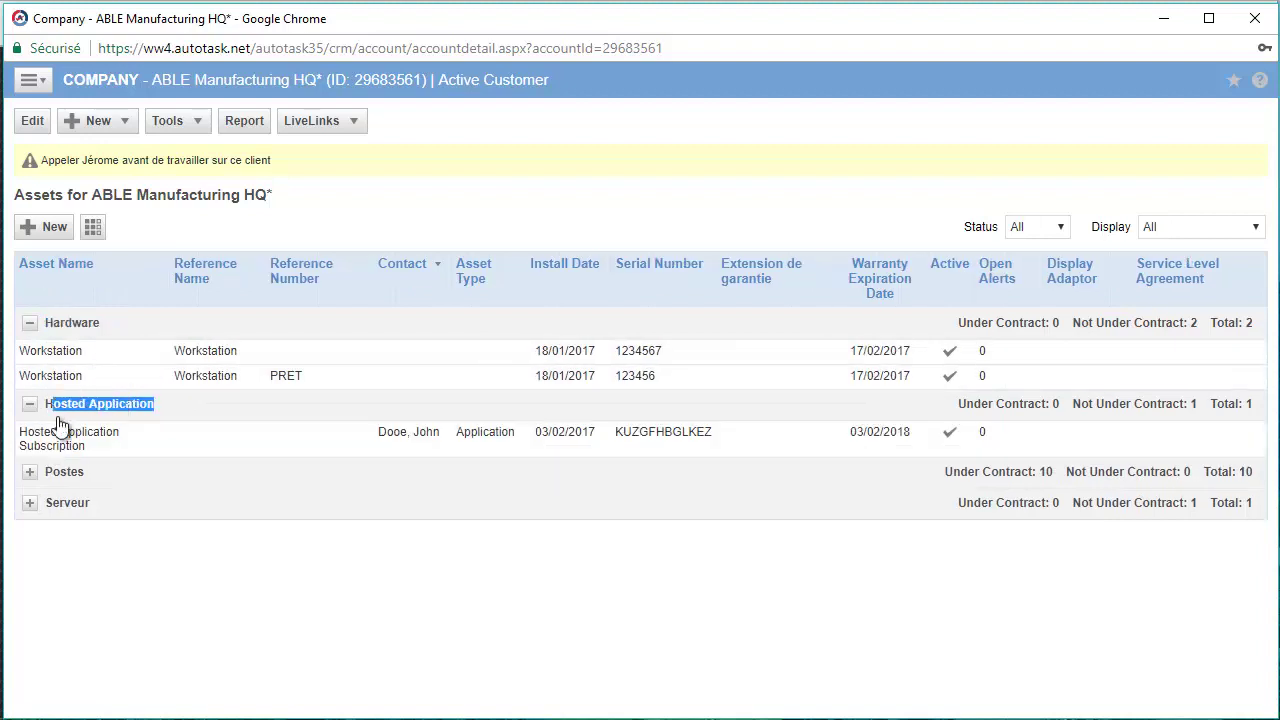
Expand the Postes category in the assets list of ABLE Manufacturing HQ* and close the company window
left_click(79, 476)
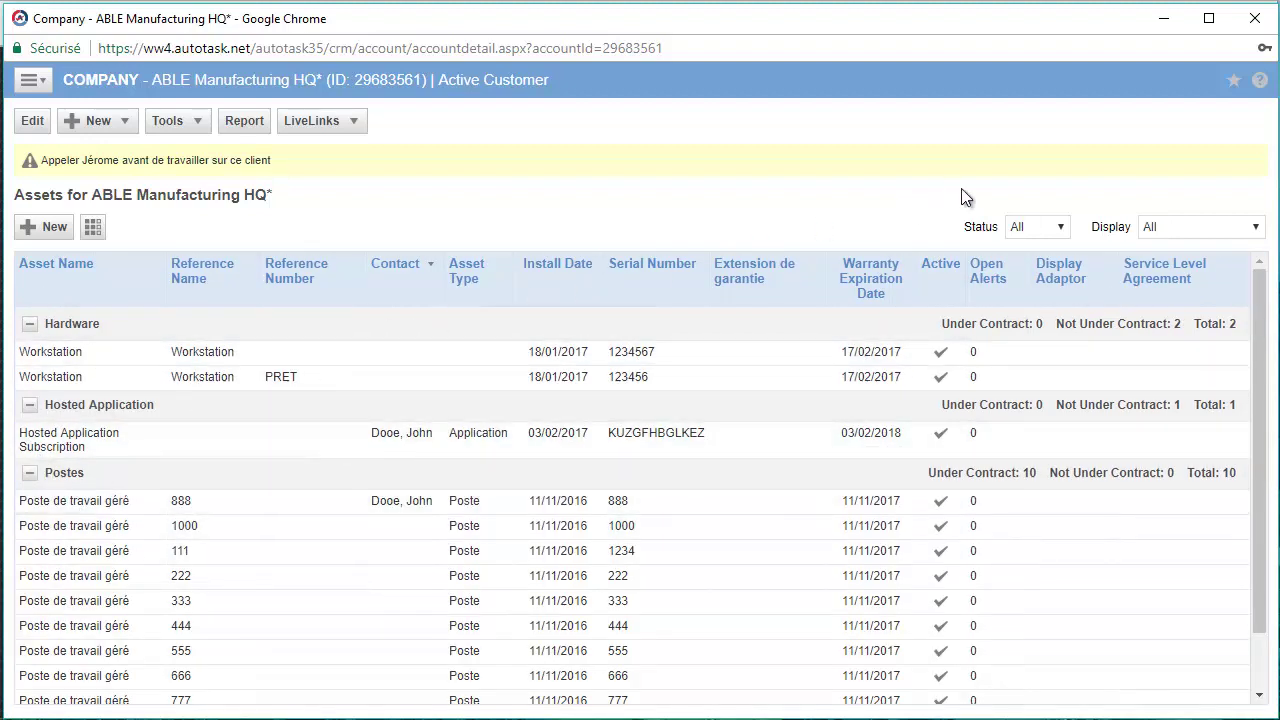
left_click(1256, 22)
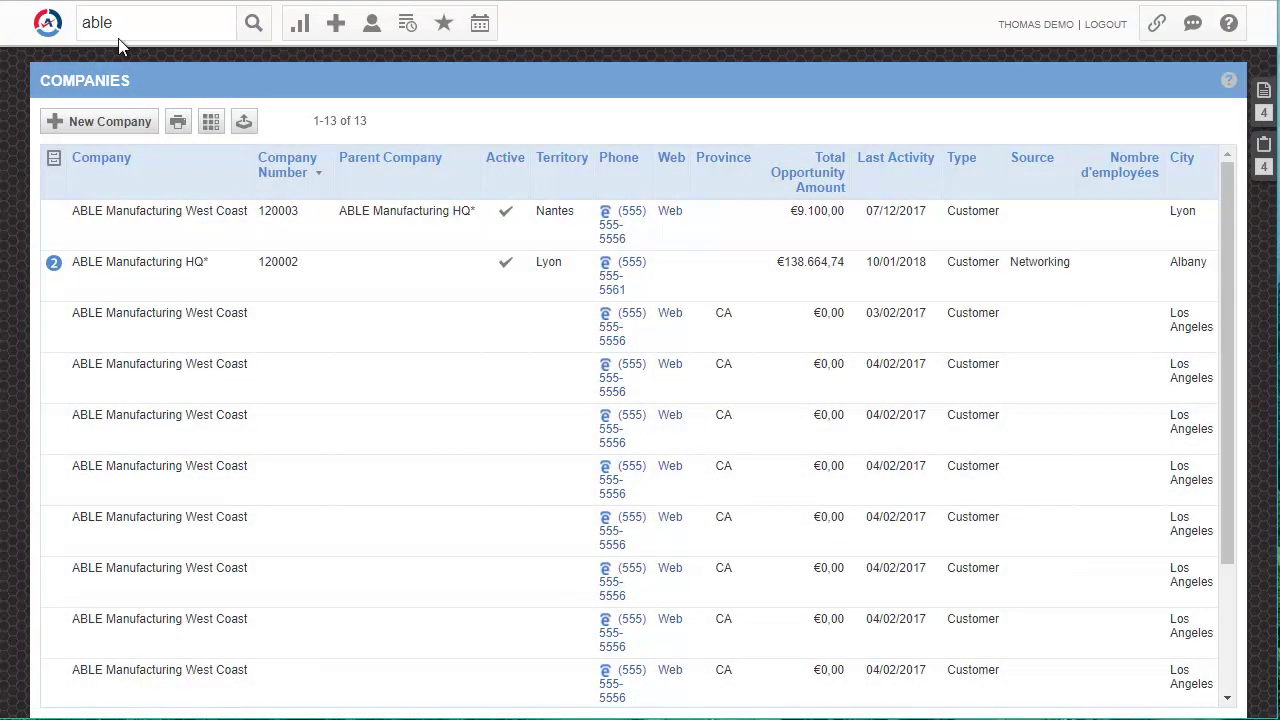
Search the companies for "bem" and open the BeMSP Demo company record
left_click(139, 22)
type("b")
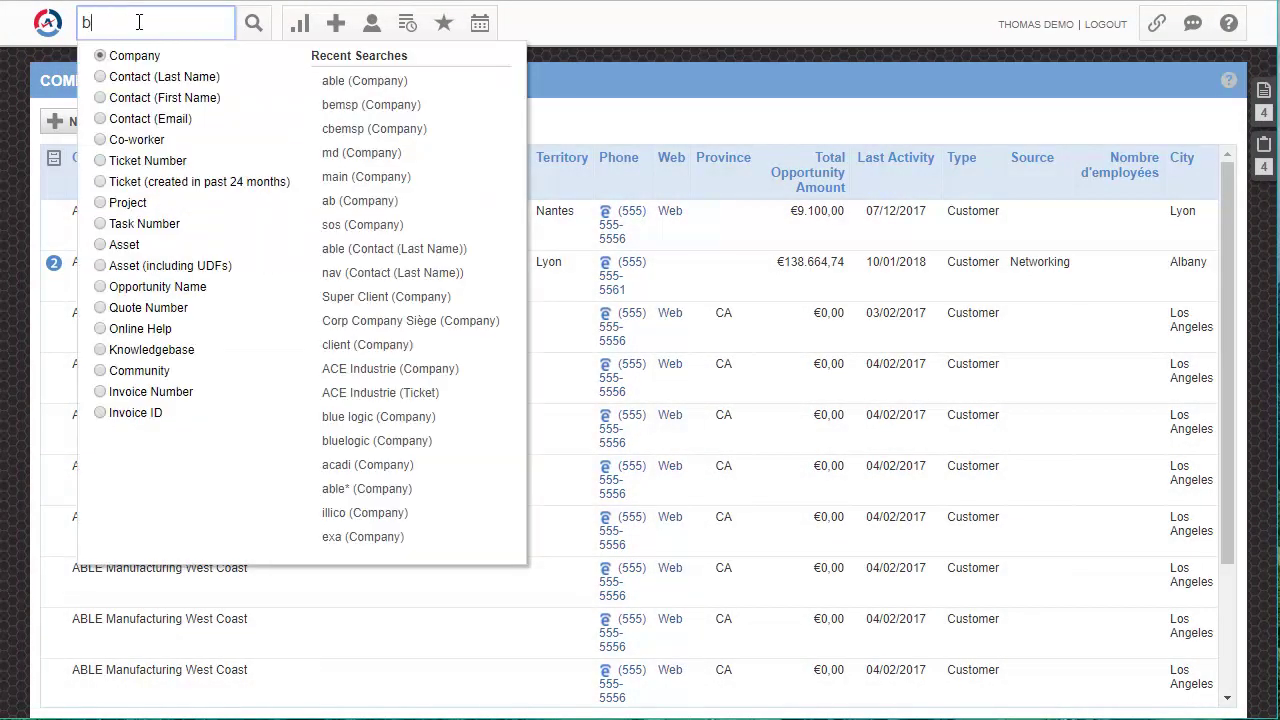
type("em")
key("Return")
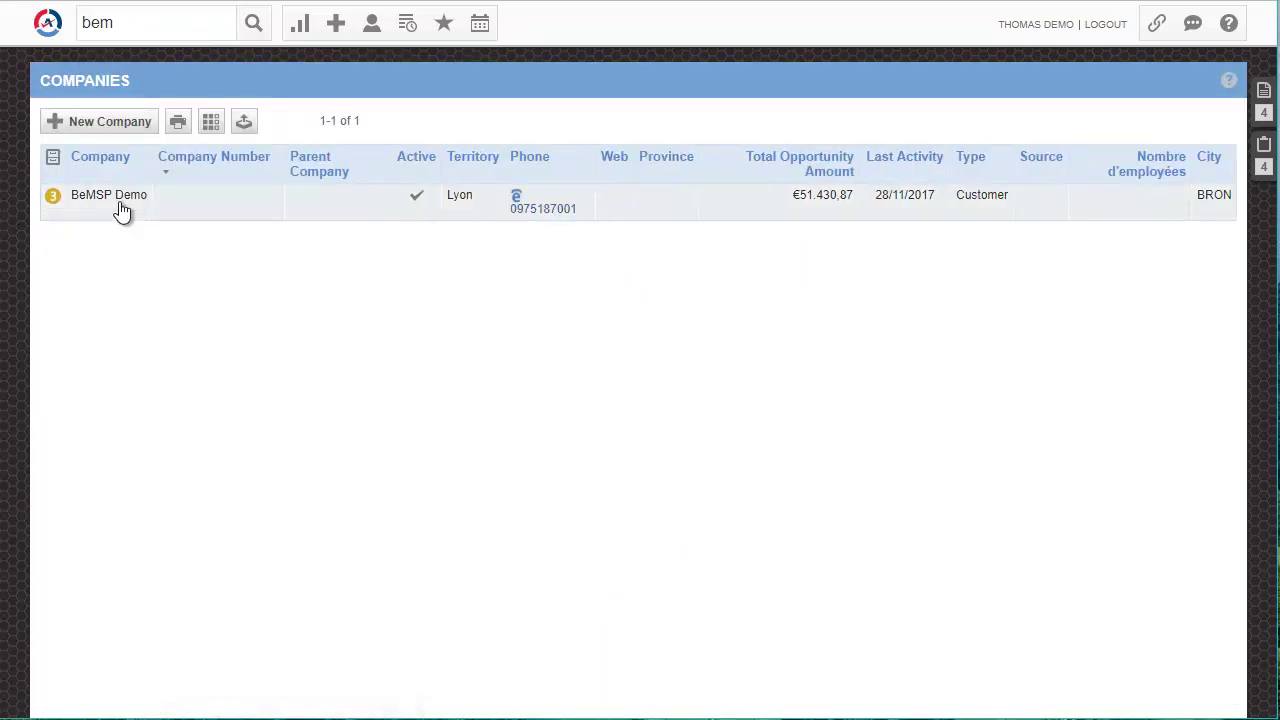
left_click(115, 196)
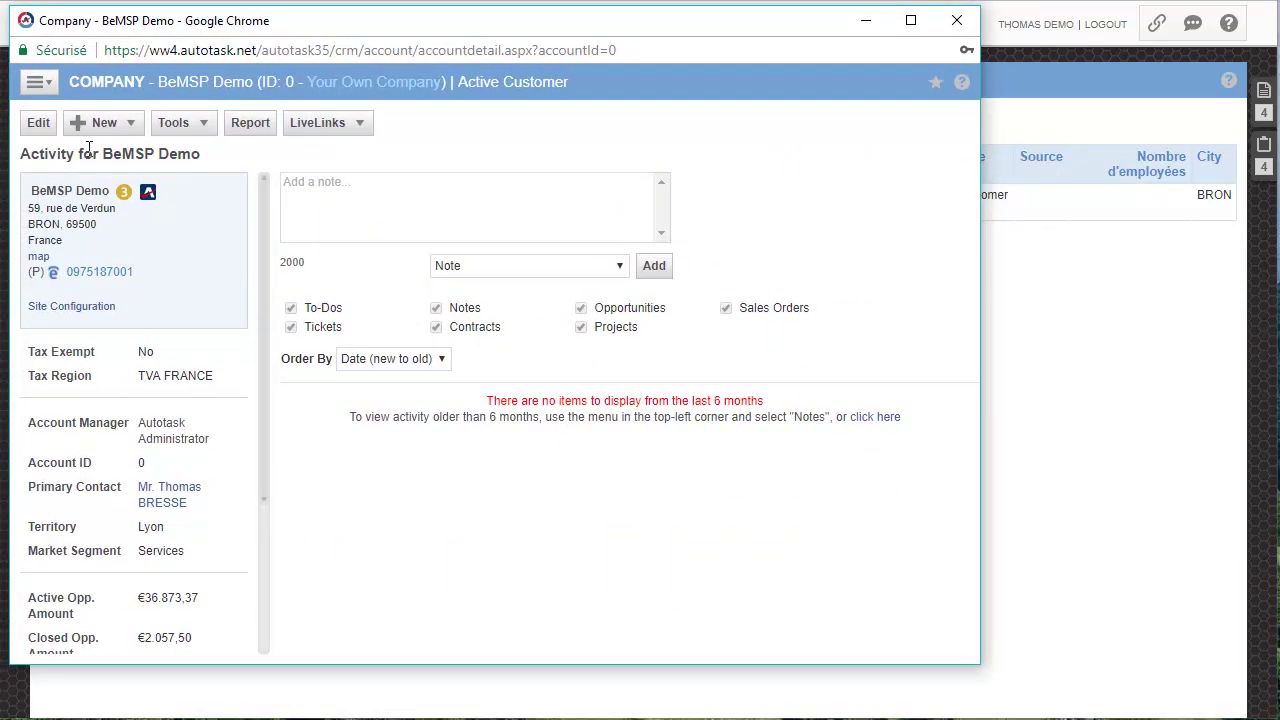
Show the assets list of BeMSP Demo and widen its window
left_click(35, 82)
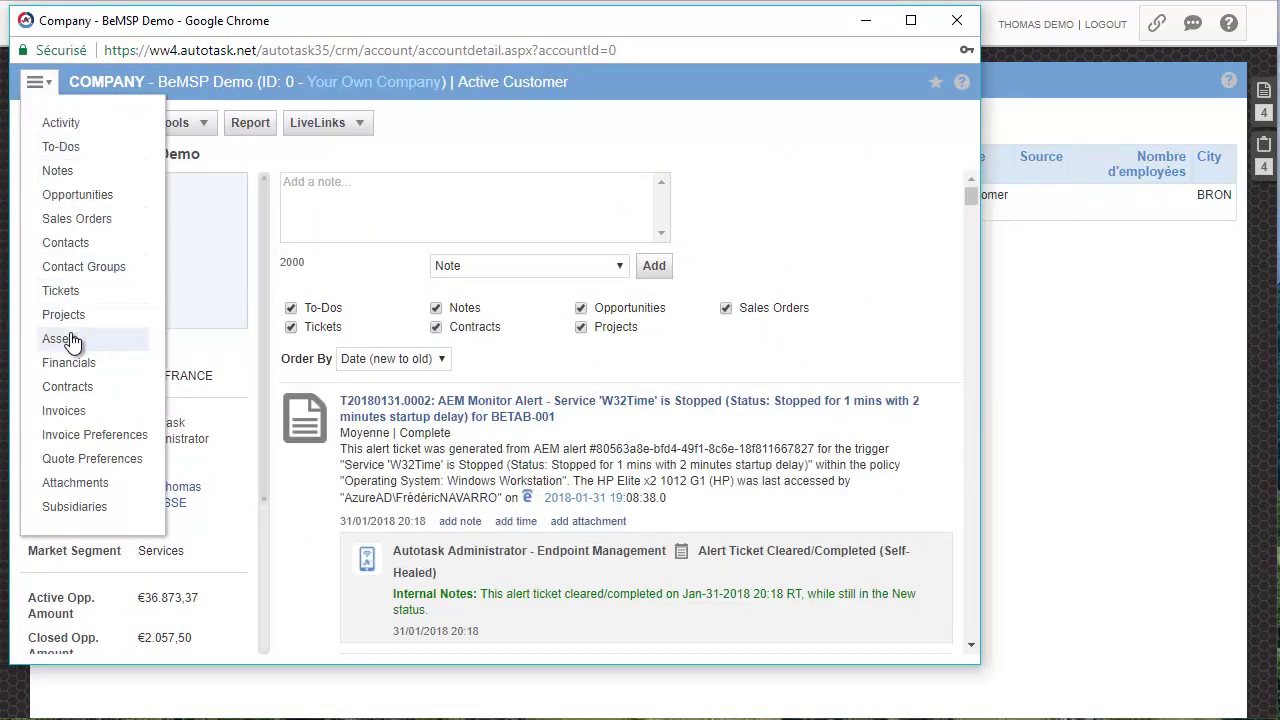
left_click(72, 342)
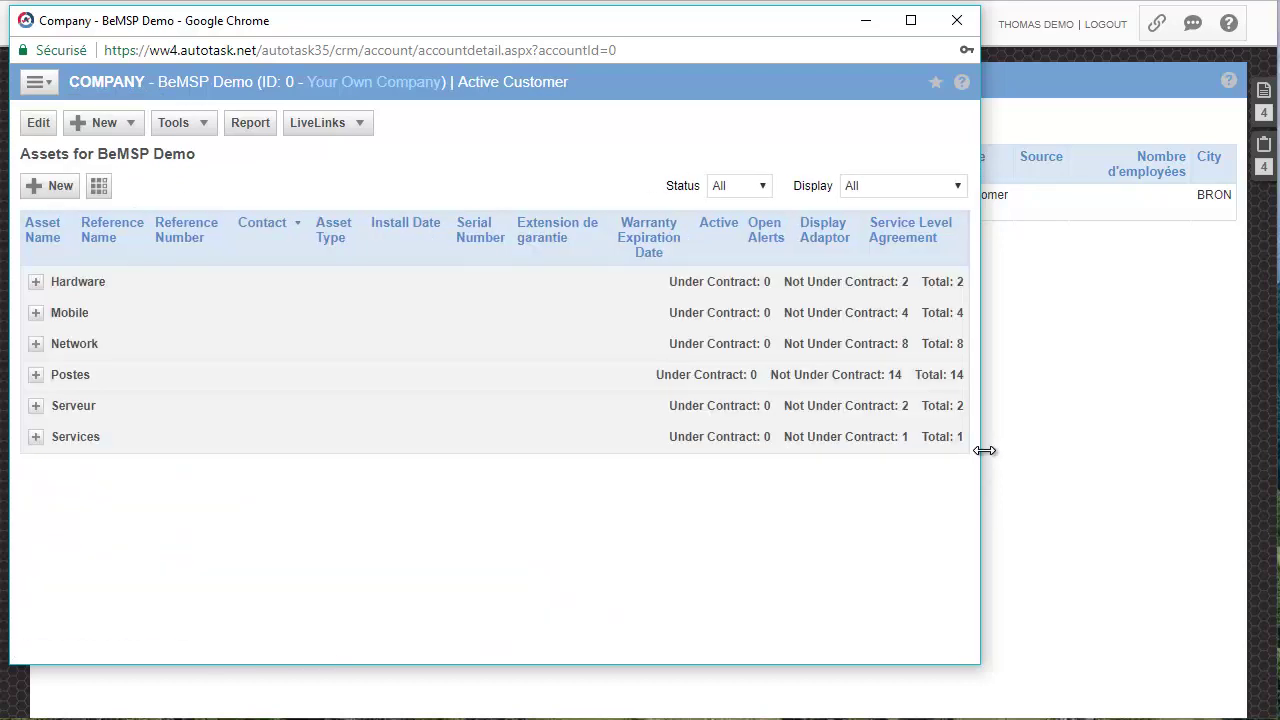
left_click_drag(985, 450, 1170, 450)
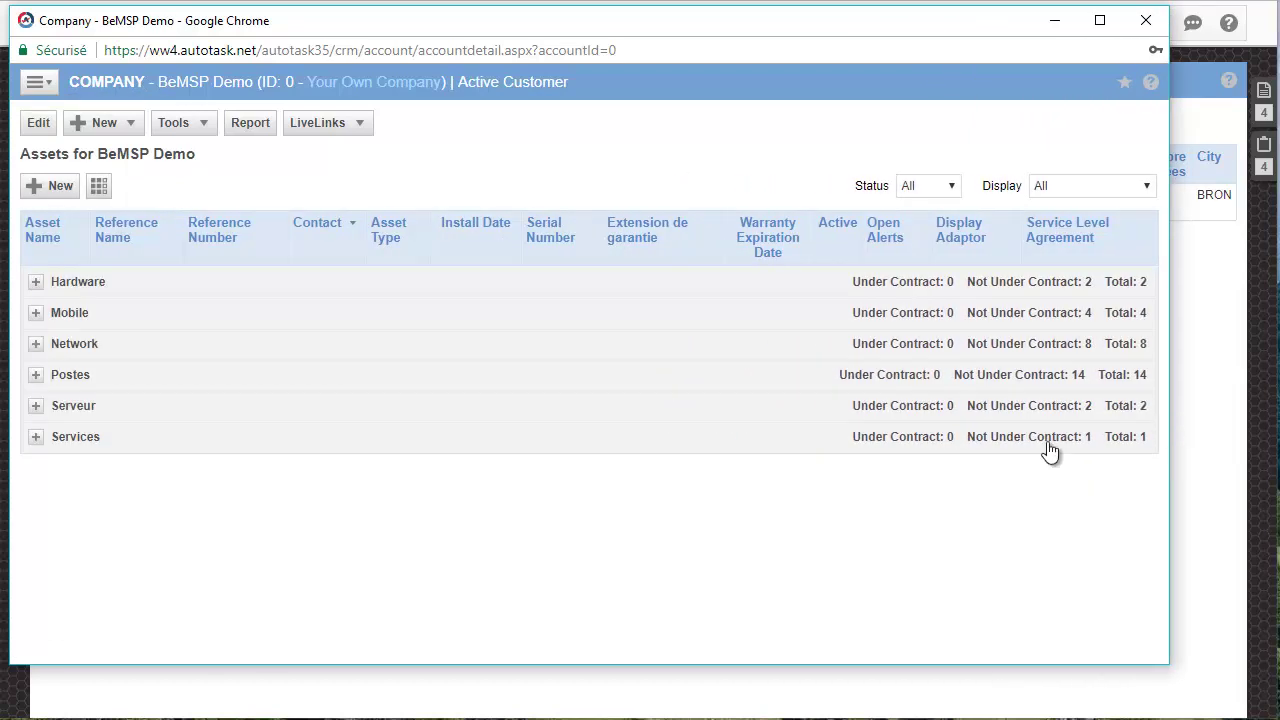
Expand the Serveur, Postes, Network, Mobile and Hardware categories in the BeMSP Demo assets list
left_click(36, 406)
left_click(35, 374)
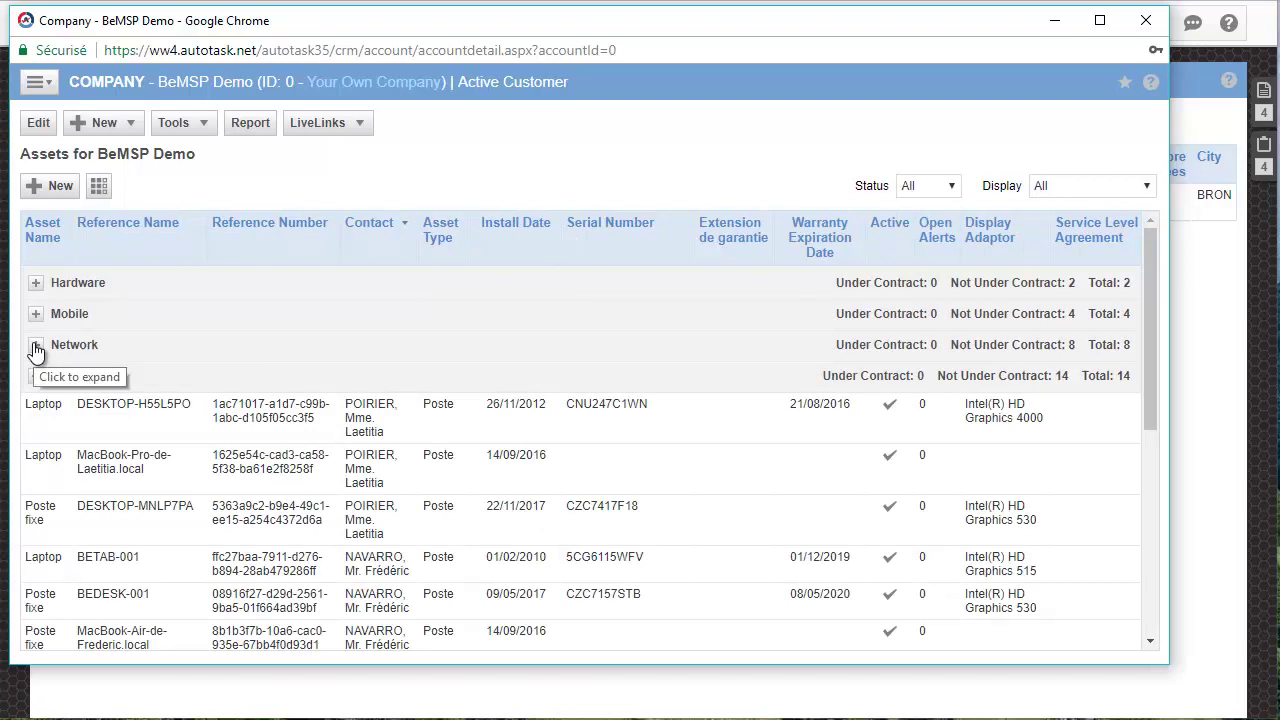
left_click(34, 345)
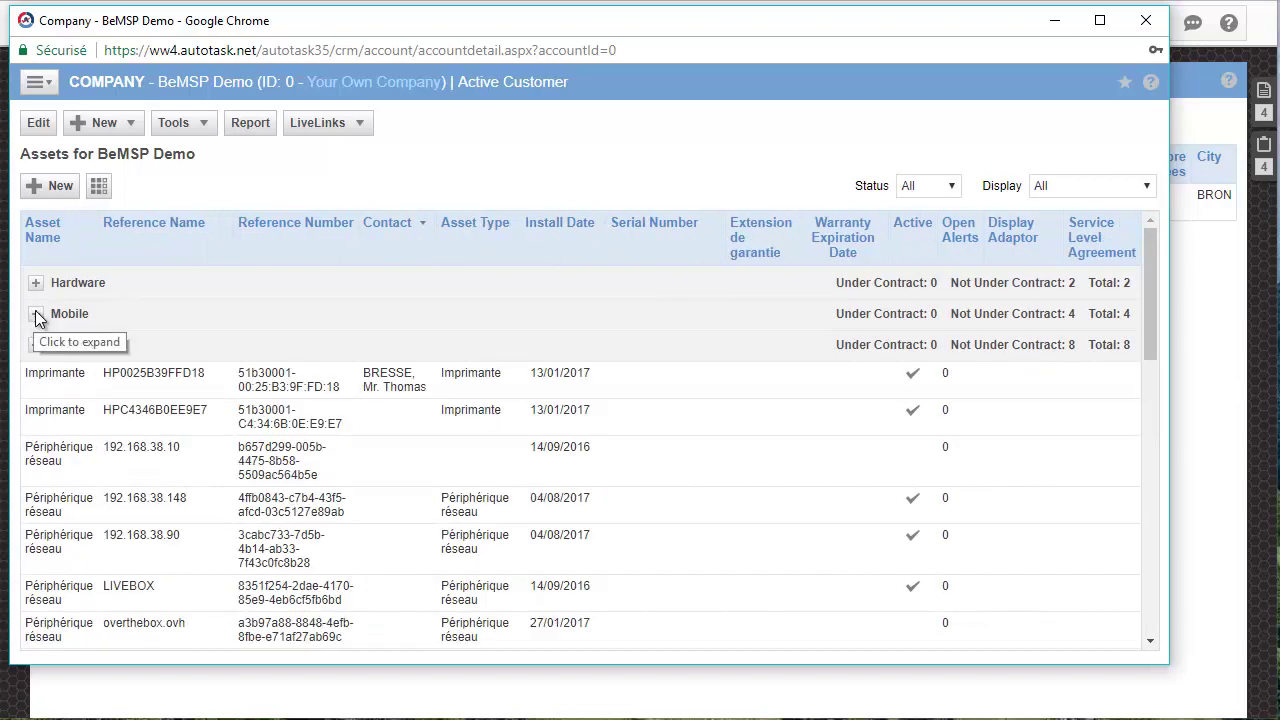
left_click(35, 314)
left_click(35, 284)
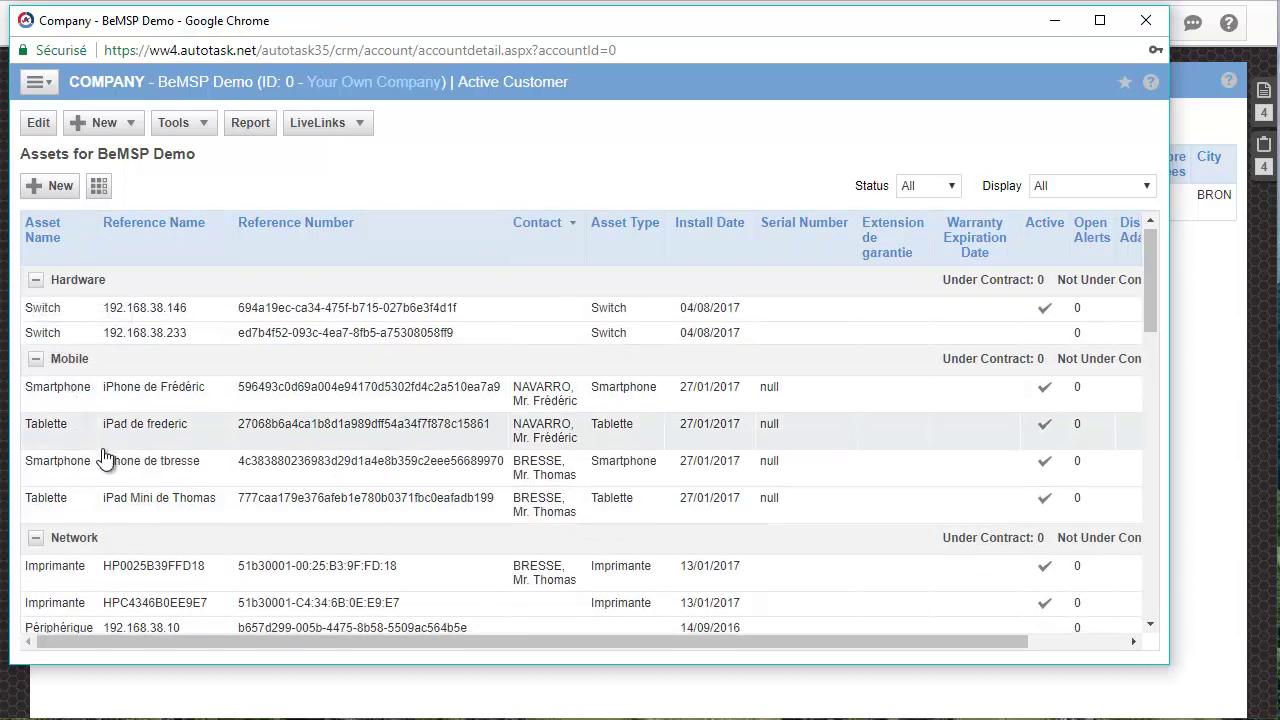
Open the Imprimante asset HP0025B39FFD18 from the Network category and point out its product and asset type
scroll(65, 390, "down", 3)
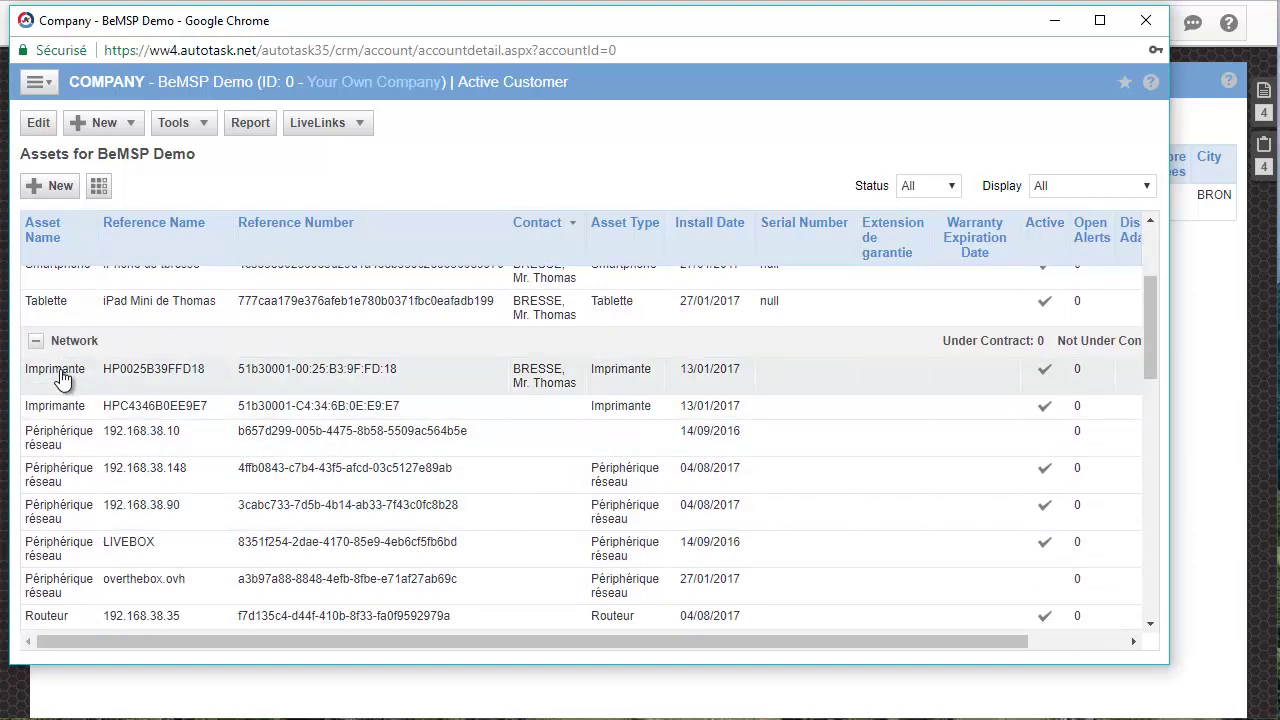
left_click(60, 372)
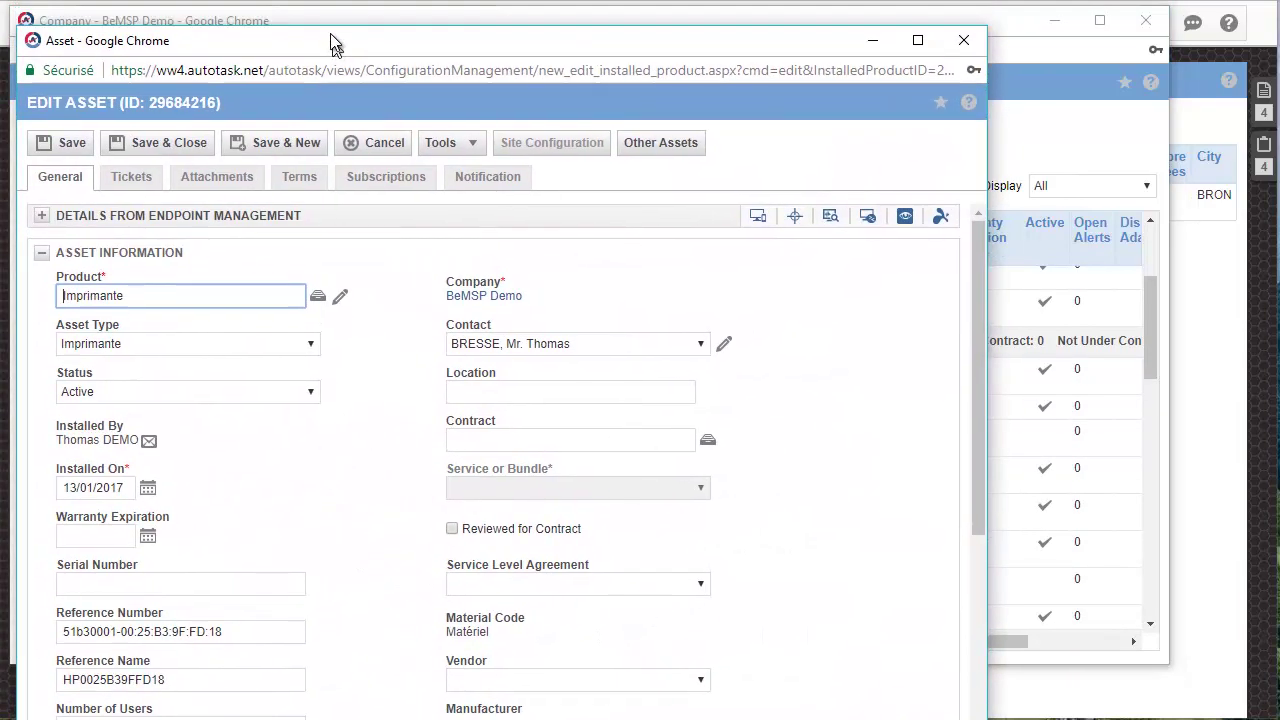
left_click_drag(322, 24, 314, 22)
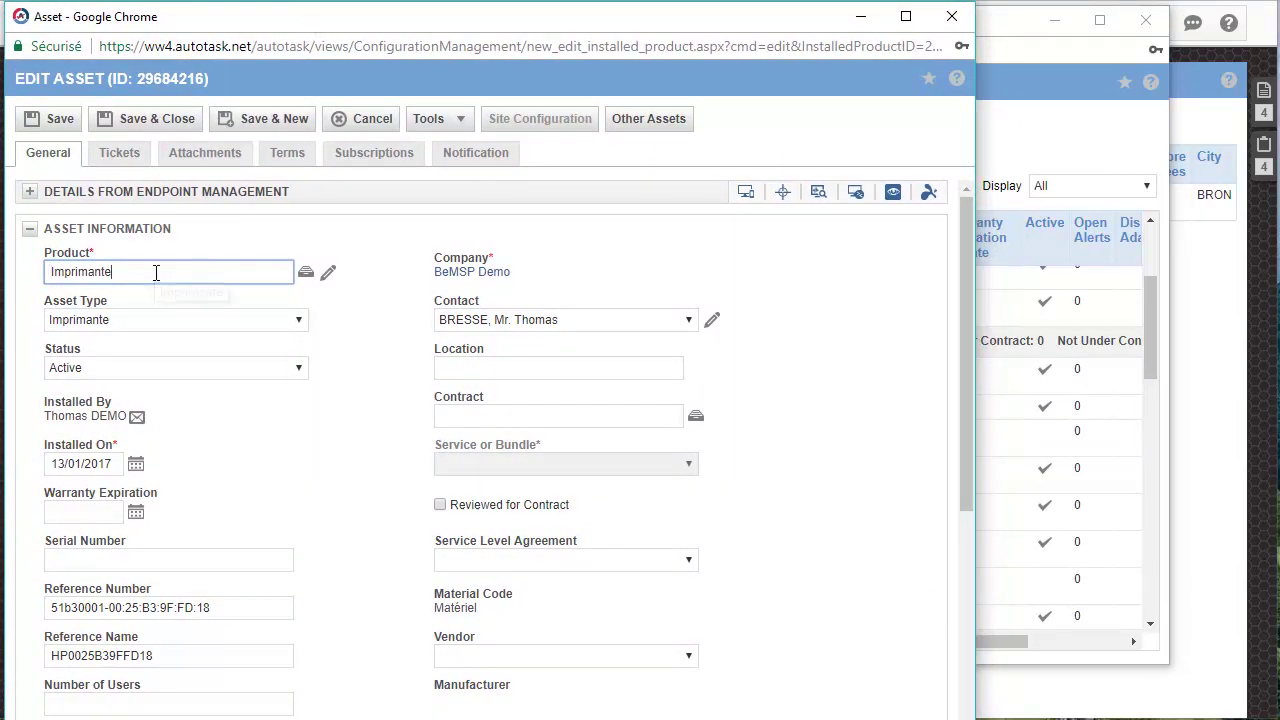
left_click(325, 418)
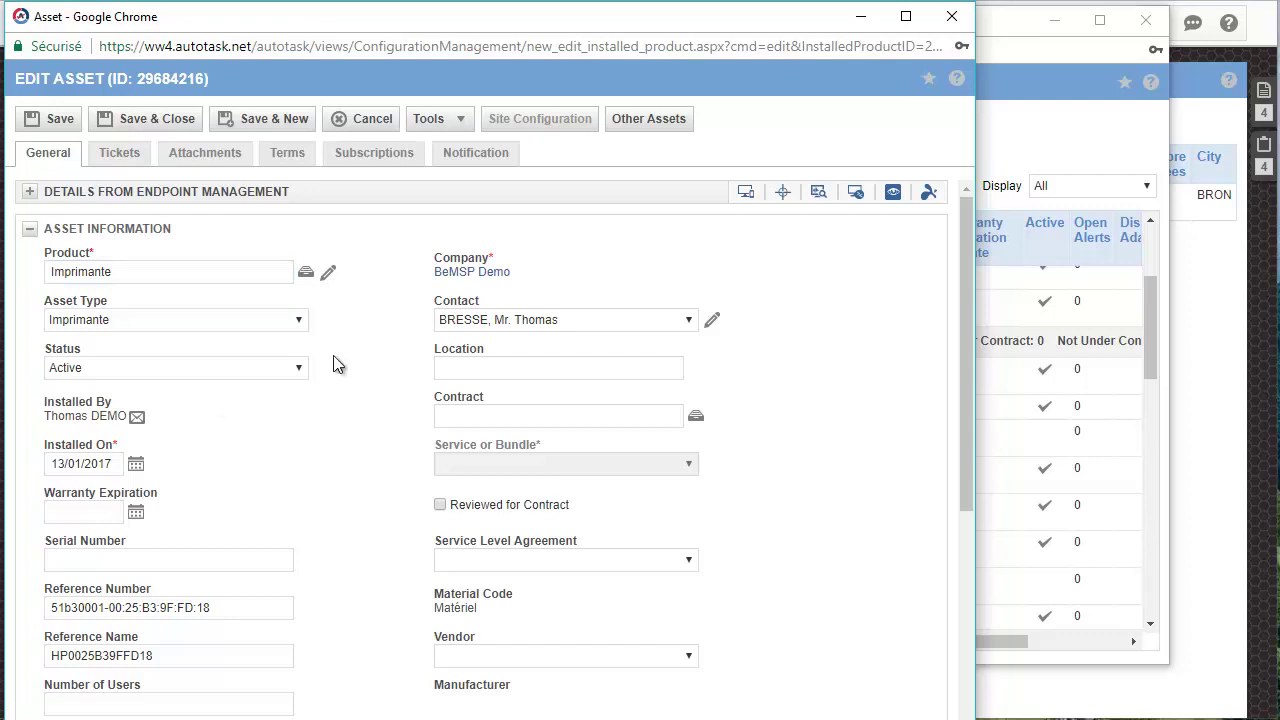
left_click(133, 272)
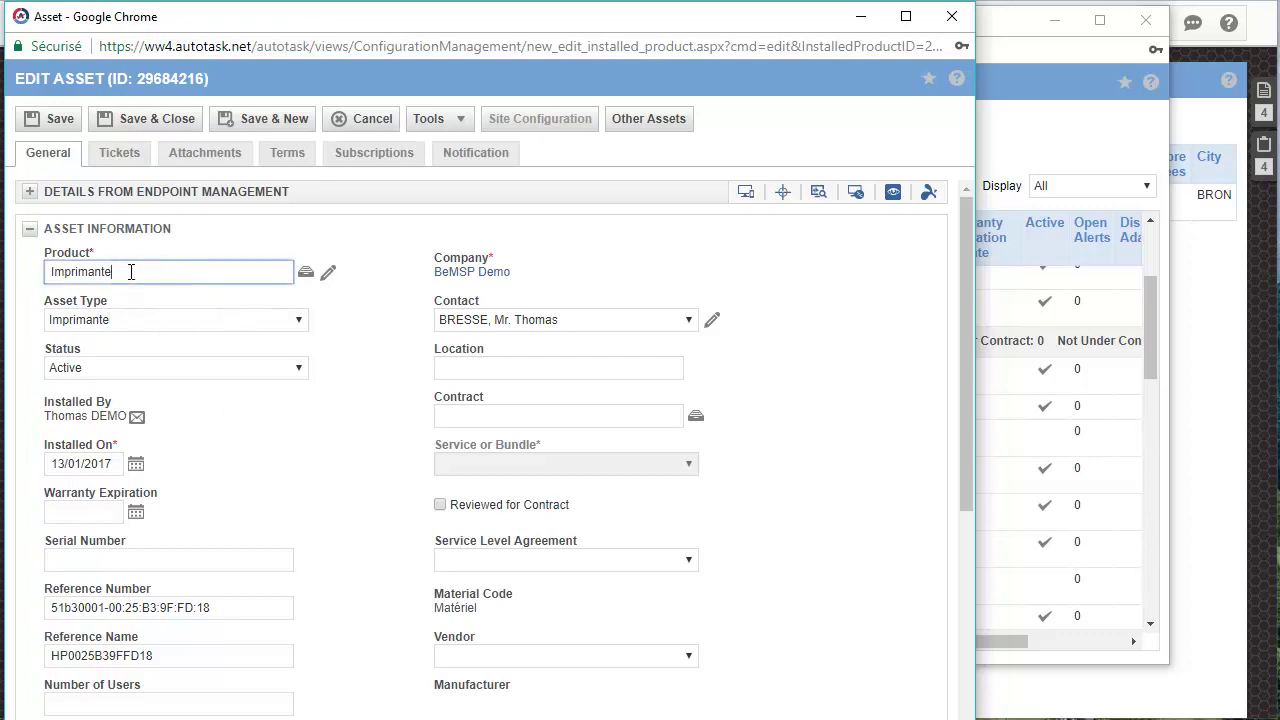
left_click(107, 320)
left_click(107, 320)
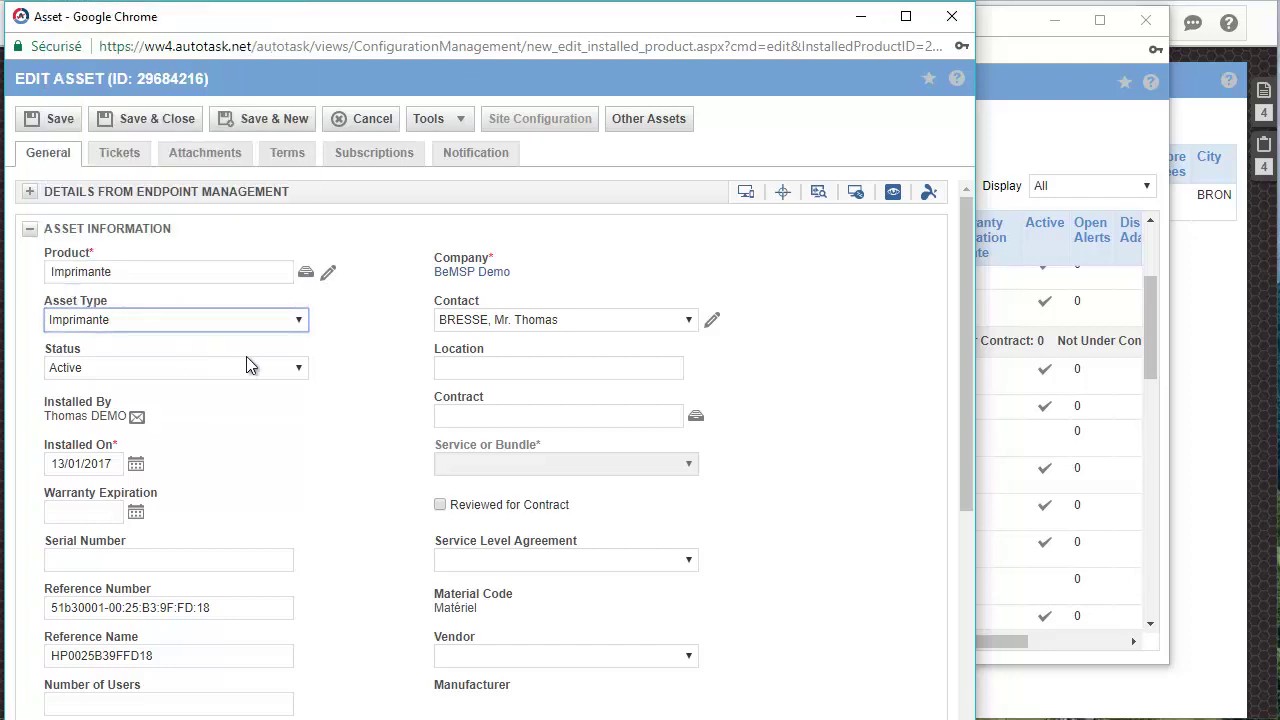
Examine the printer's user-defined fields for name, IP address, location, username and password, and close the asset without saving
scroll(355, 460, "down", 4)
left_click(214, 500)
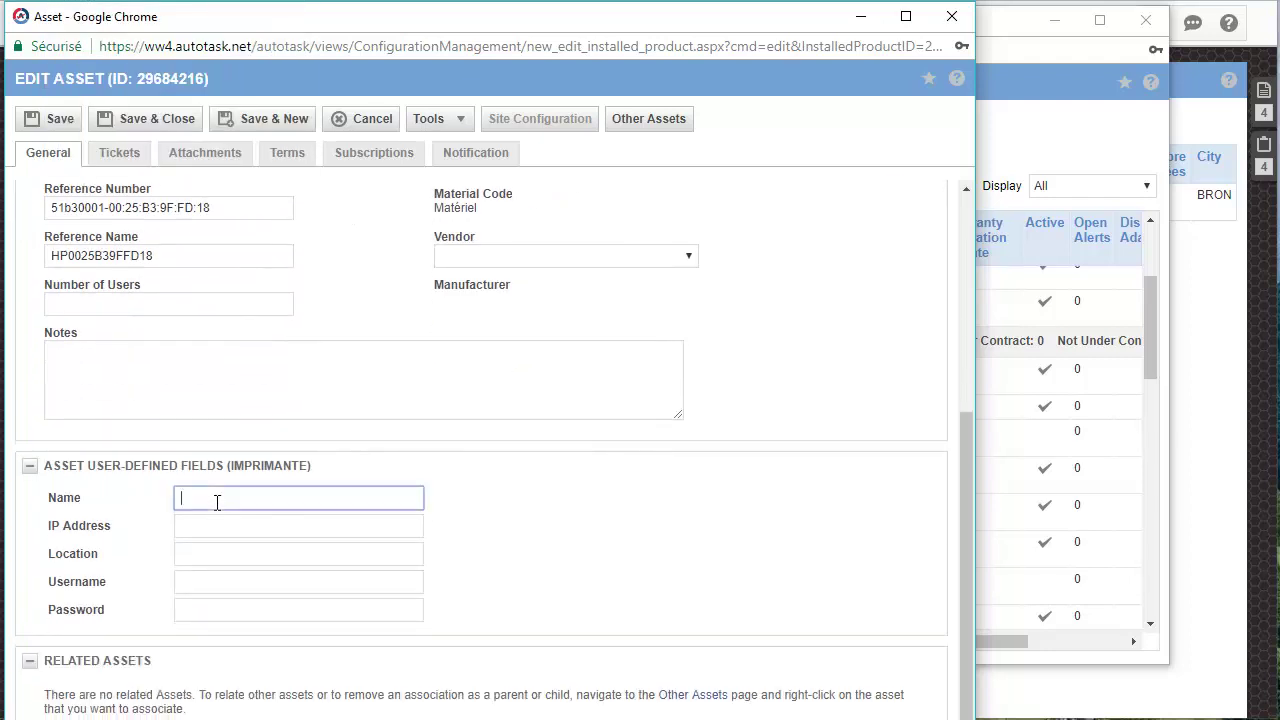
left_click(227, 528)
left_click(270, 556)
left_click(271, 584)
left_click(271, 612)
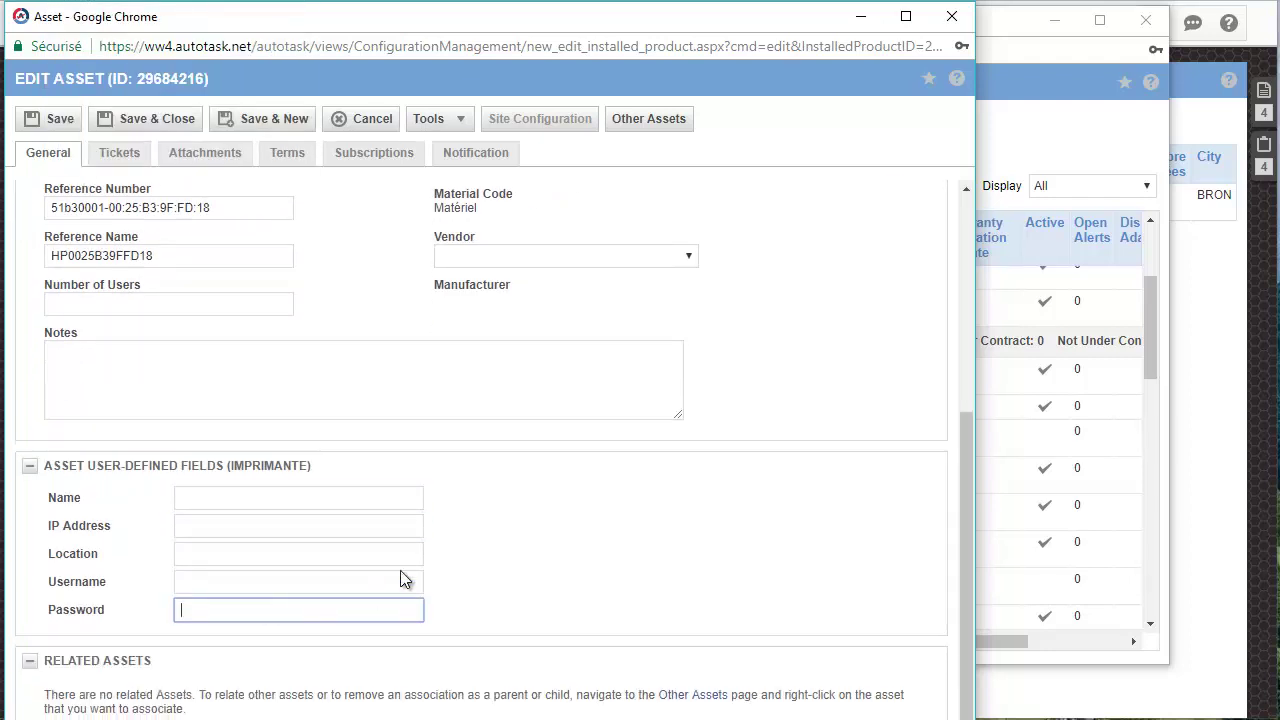
left_click(526, 543)
scroll(311, 508, "up", 5)
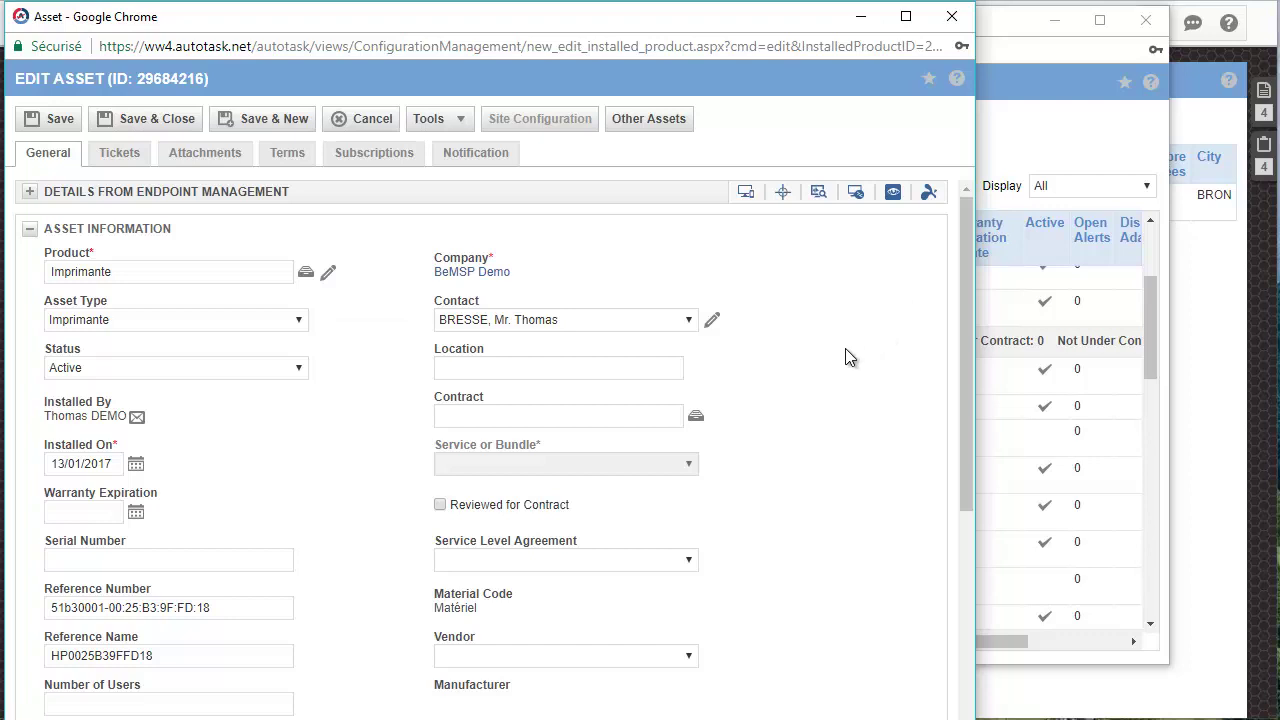
left_click(955, 20)
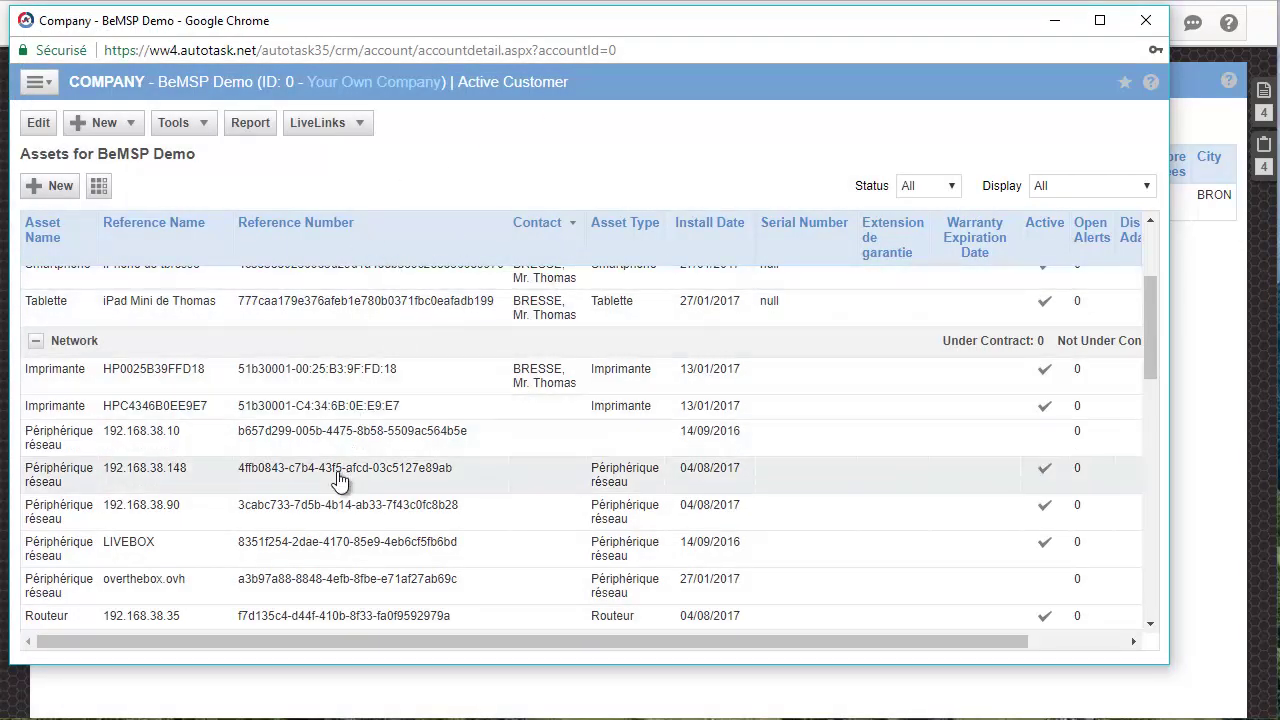
Collapse the Network, Postes, Mobile, Hardware and Serveur categories of the assets list and close the BeMSP Demo window
left_click(36, 343)
scroll(38, 400, "up", 3)
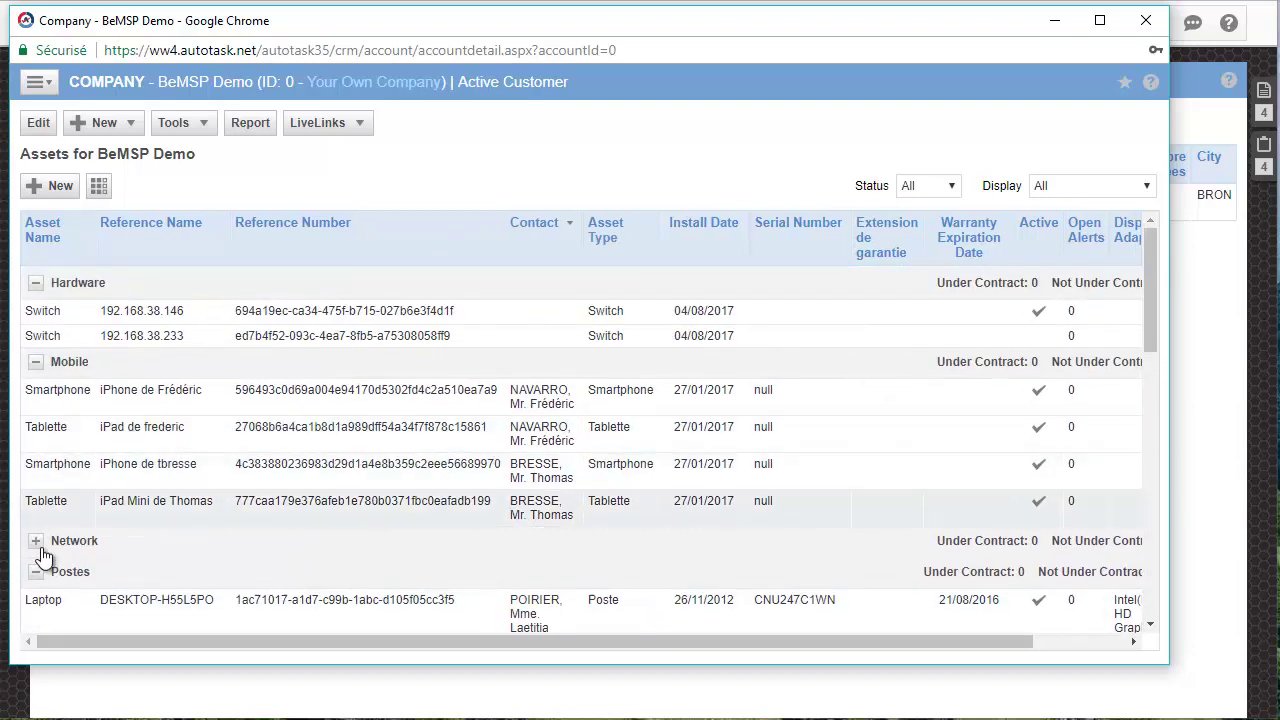
left_click(38, 571)
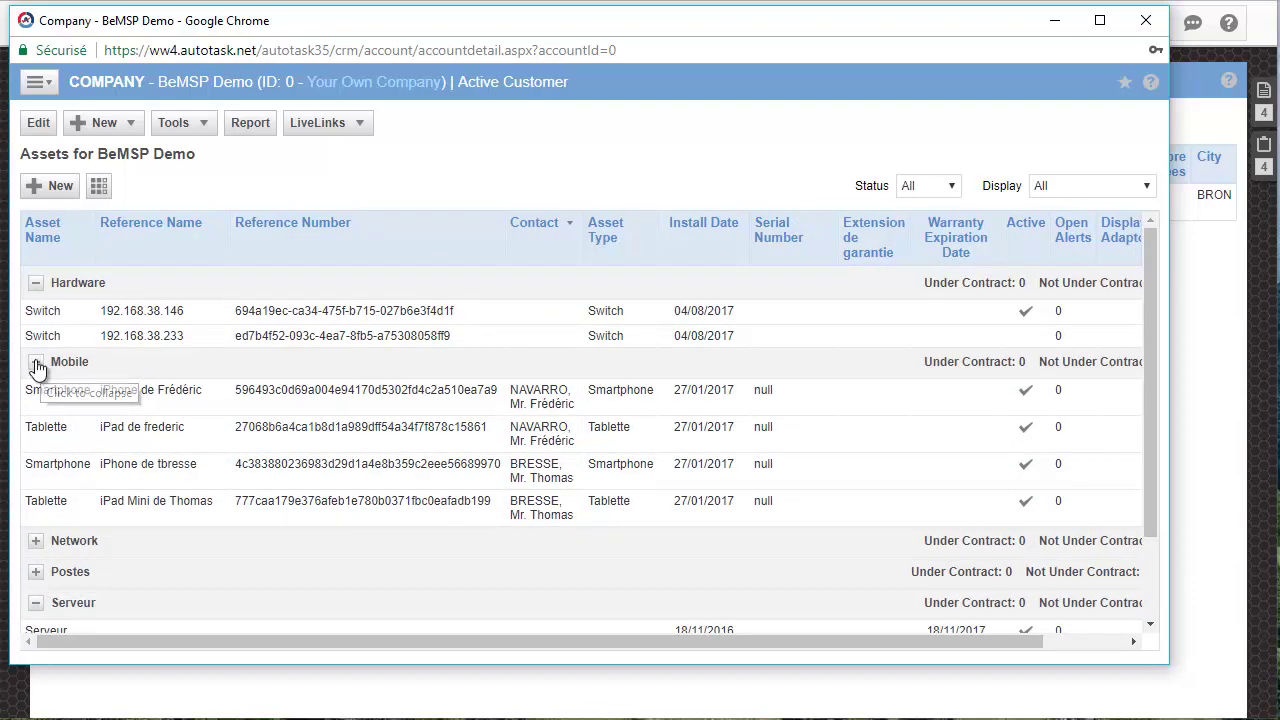
left_click(36, 362)
left_click(36, 284)
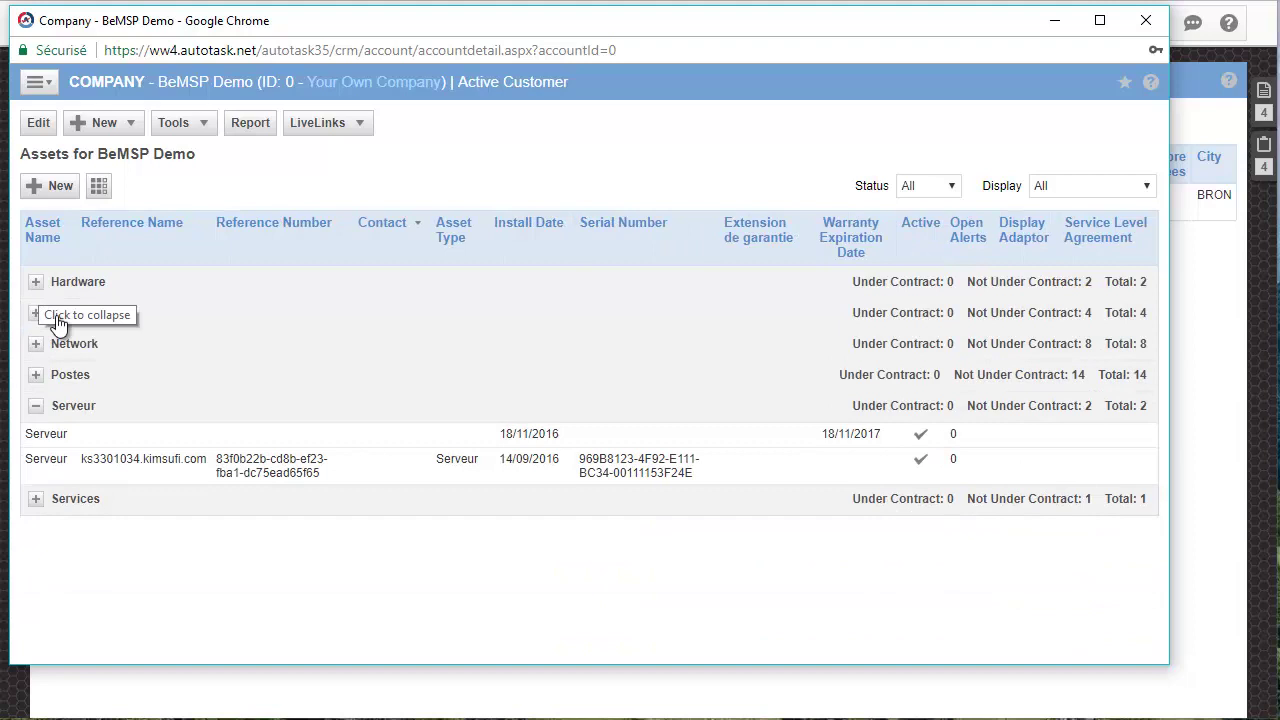
left_click(35, 405)
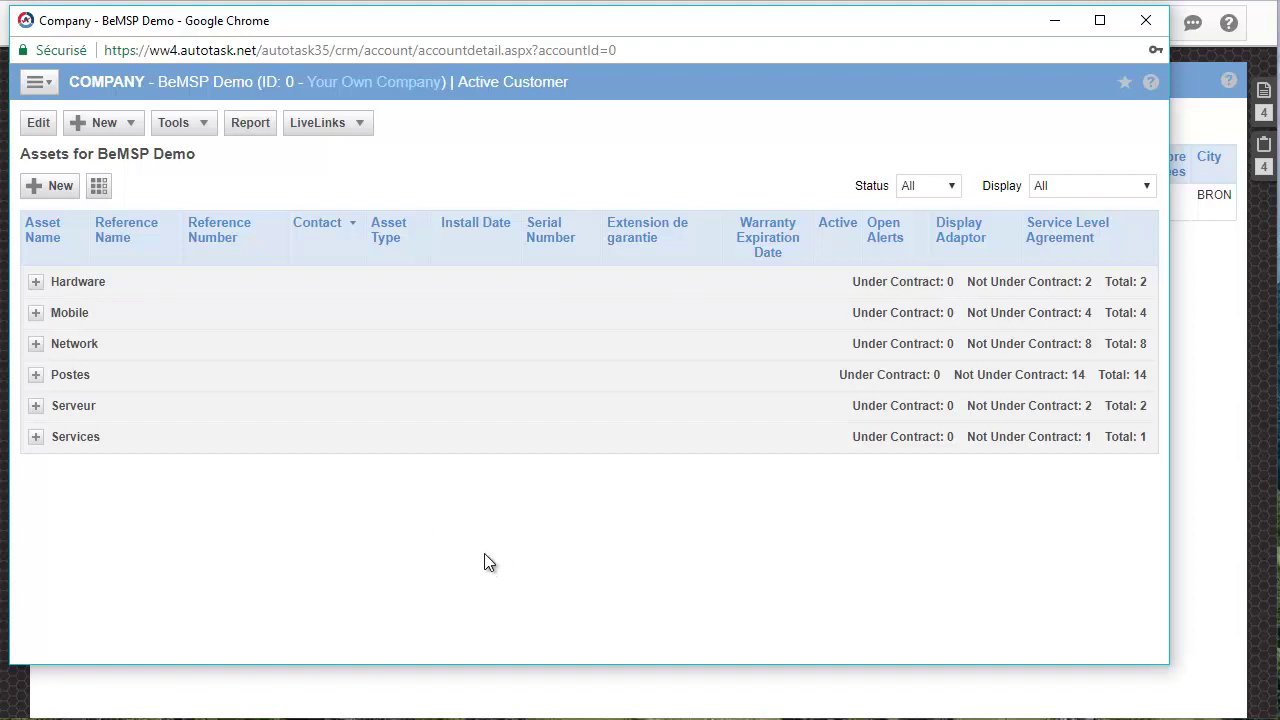
left_click(1147, 22)
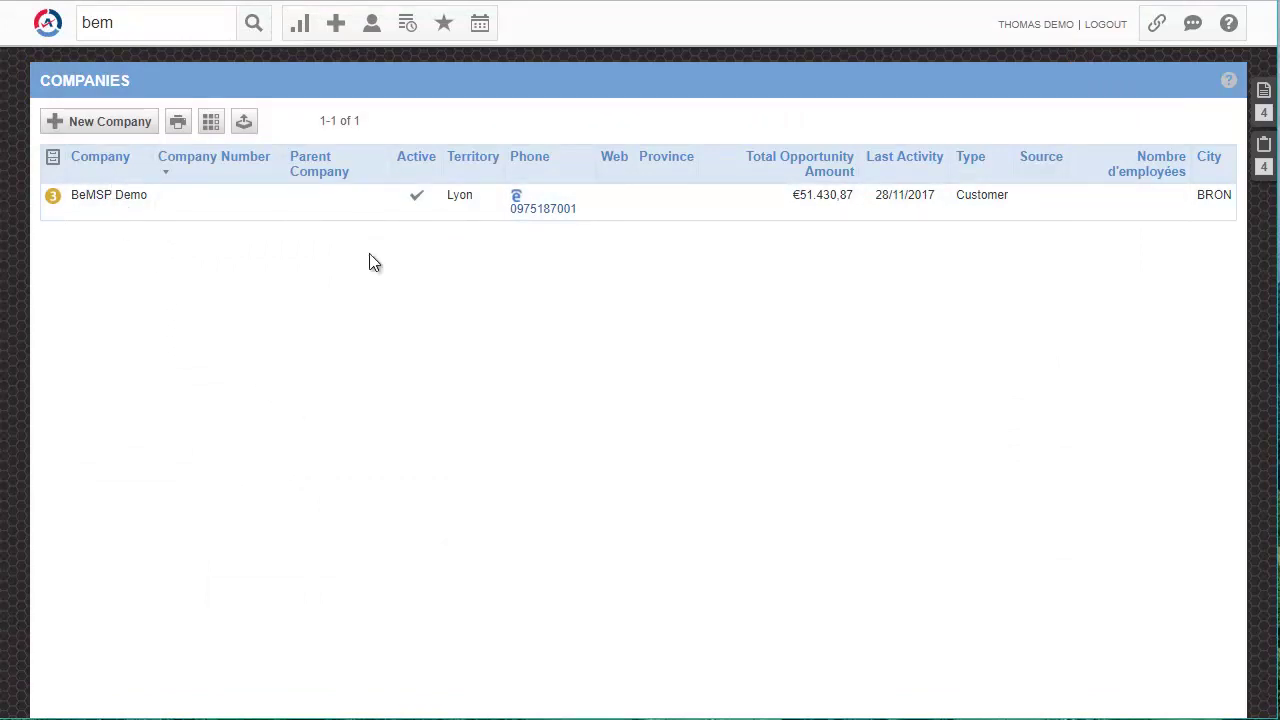
Open the CRM asset search and run it without any filter values to list assets across all companies
mouse_move(46, 32)
mouse_move(60, 95)
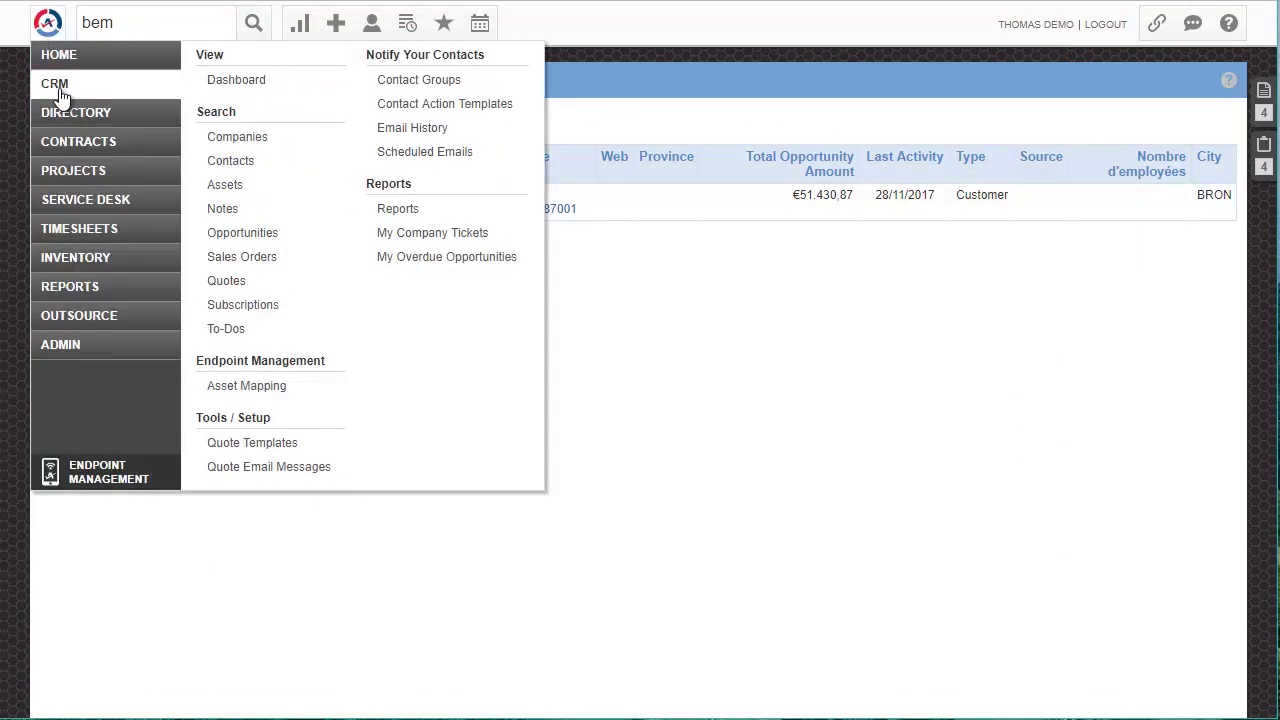
left_click(225, 192)
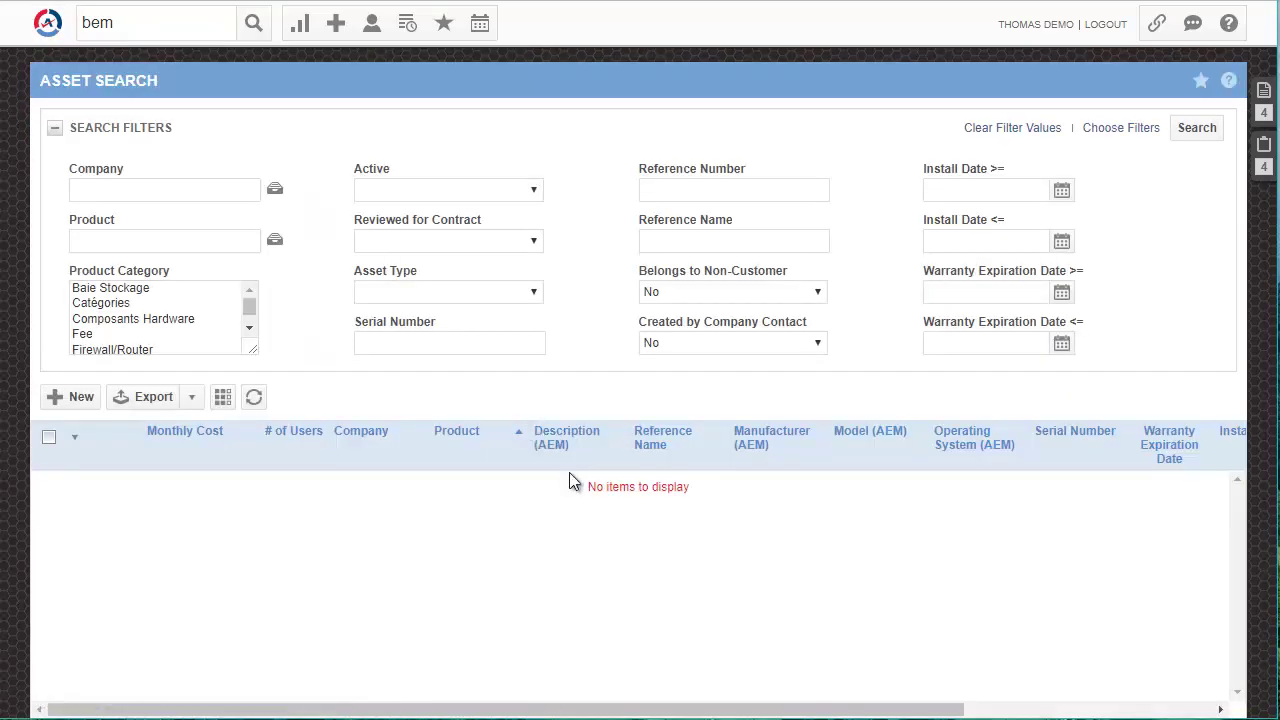
left_click(1195, 130)
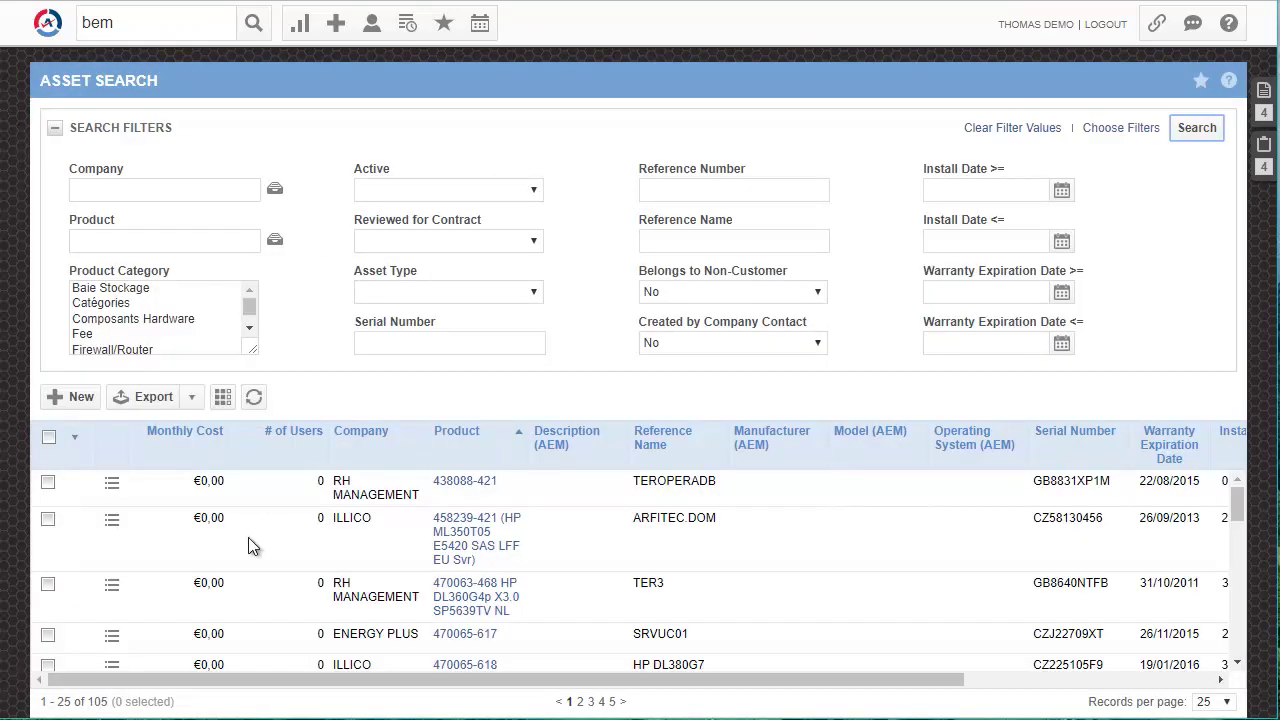
Point out the Company, Product, Product Category and Asset Type filters, selecting the Fee category, and look over the listed assets
left_click(190, 189)
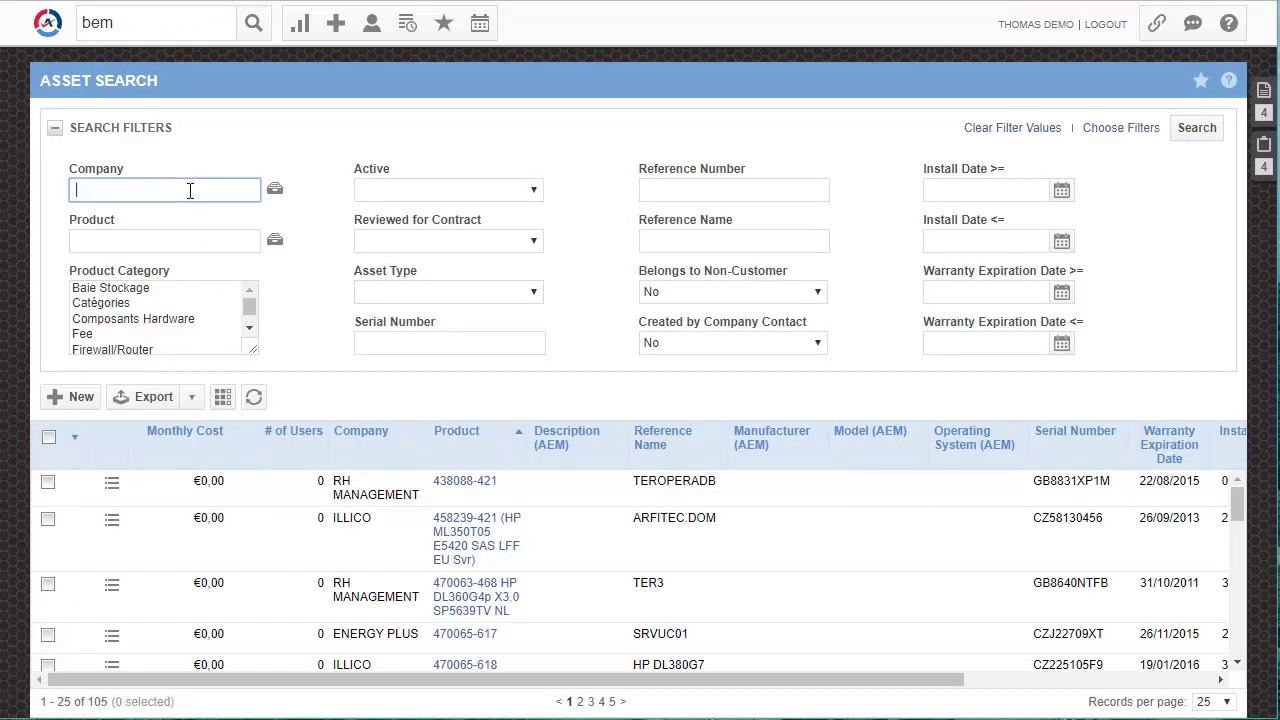
left_click(126, 240)
left_click(148, 305)
left_click(146, 335)
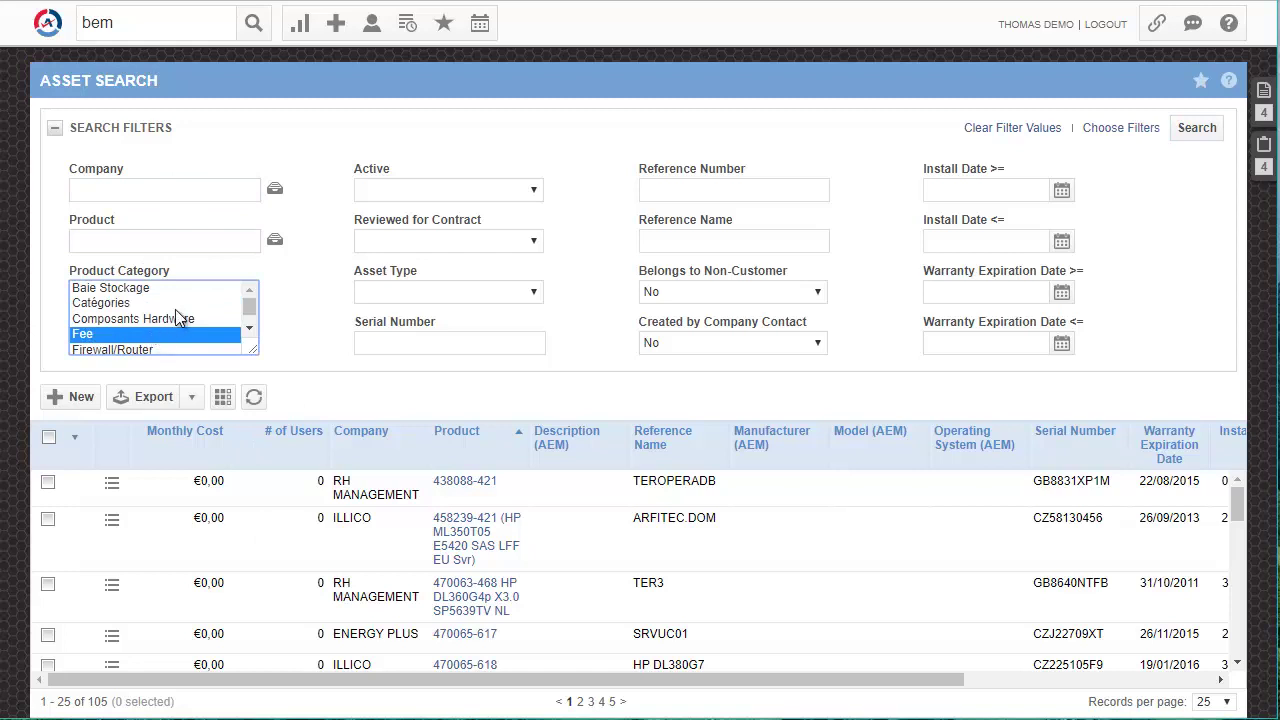
left_click(478, 292)
left_click(479, 289)
left_click(479, 289)
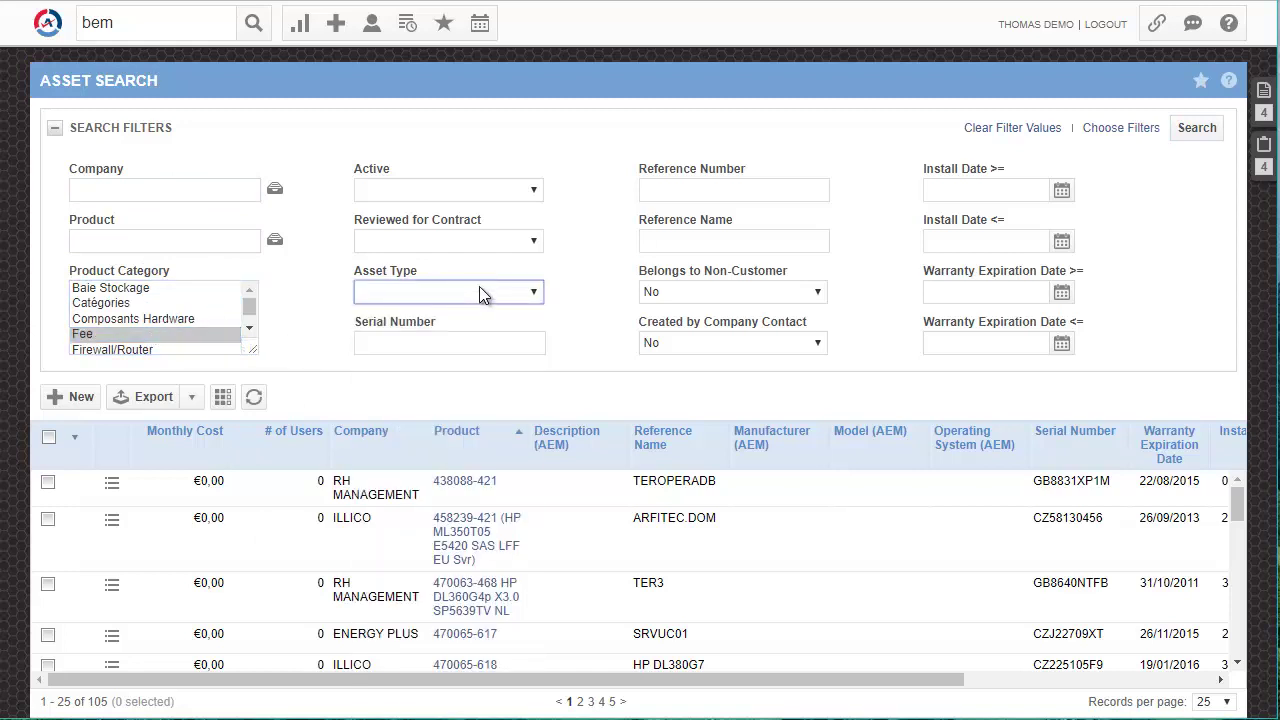
scroll(604, 568, "down", 5)
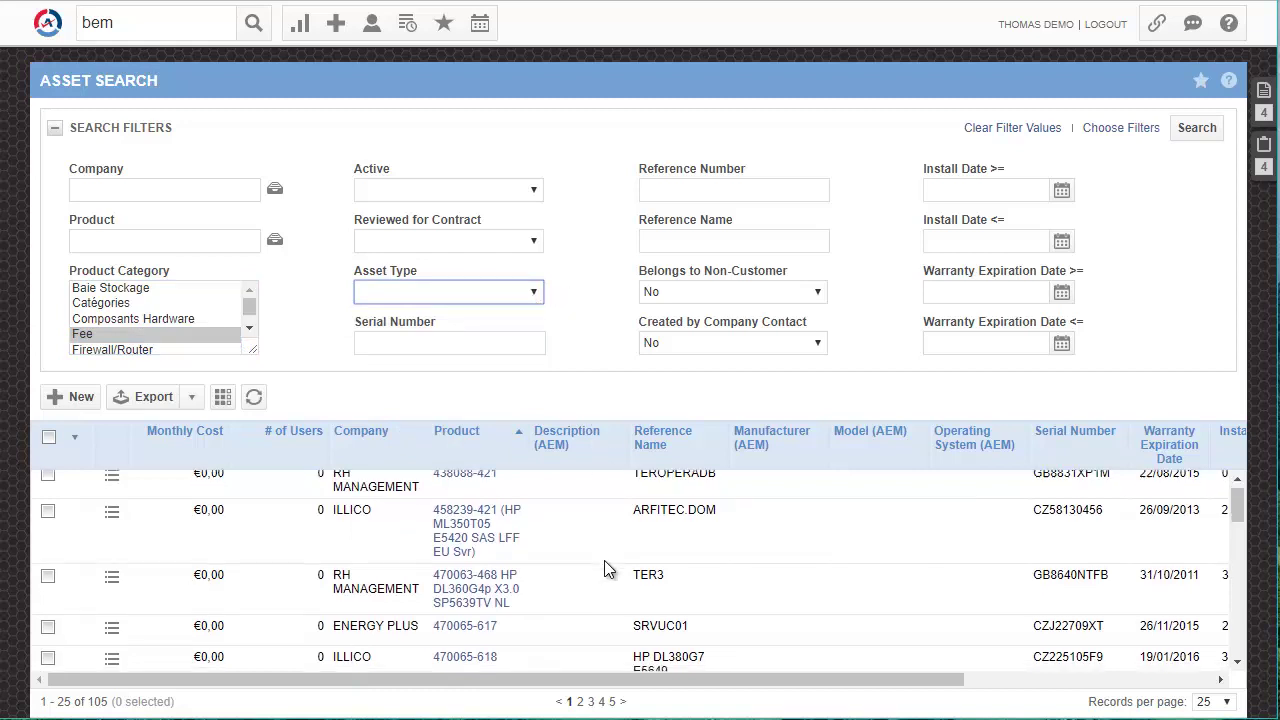
scroll(604, 560, "up", 5)
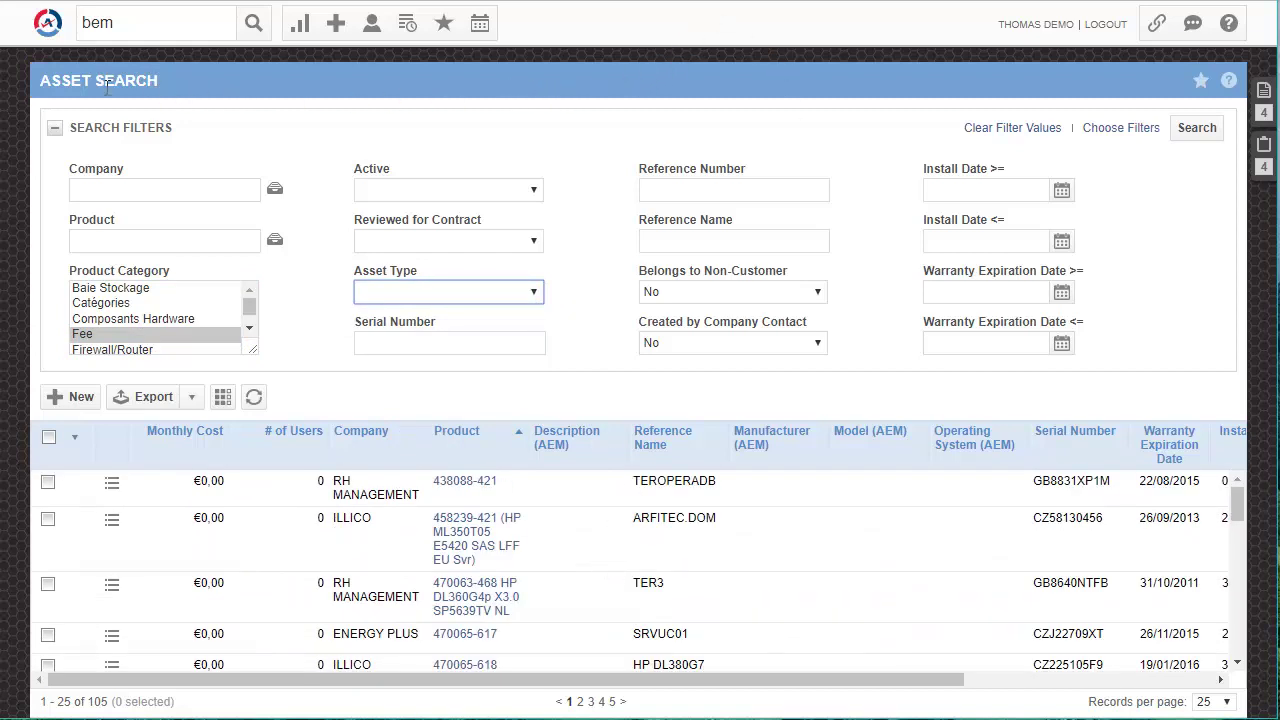
Open the CRM opportunity search and run the default search, followed by the advanced search with its preset projected close dates
left_click(47, 23)
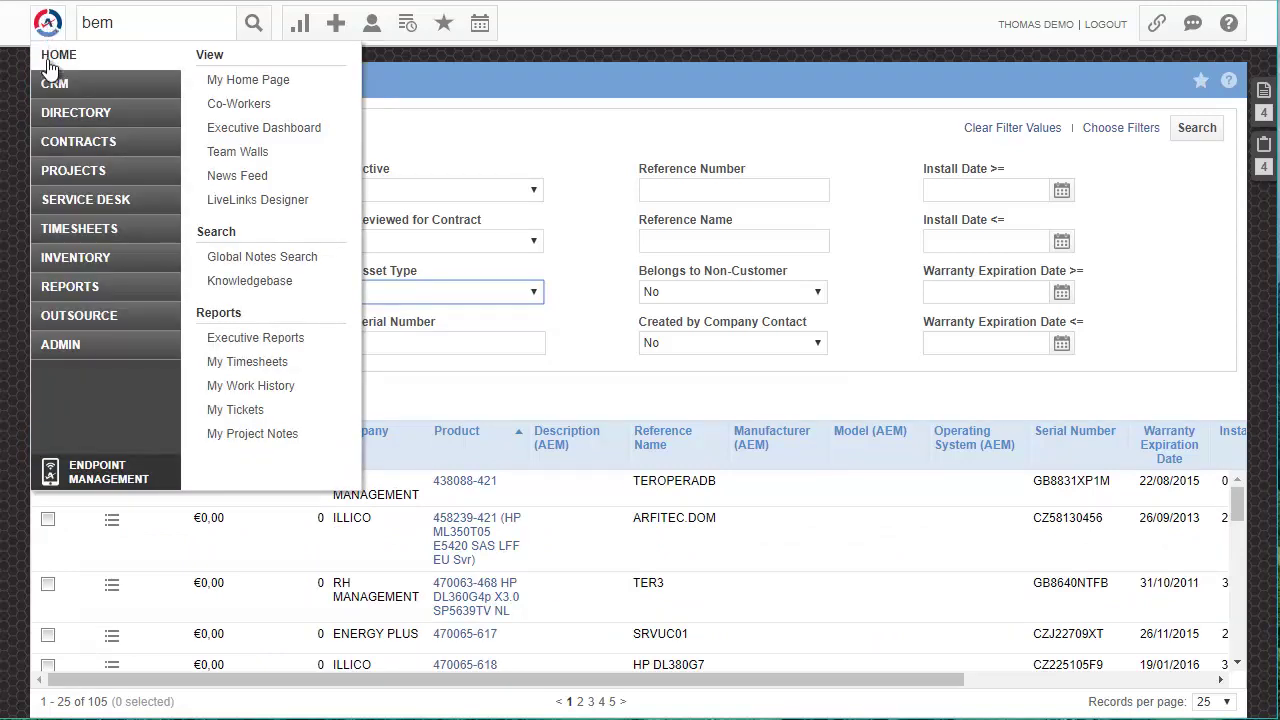
mouse_move(55, 88)
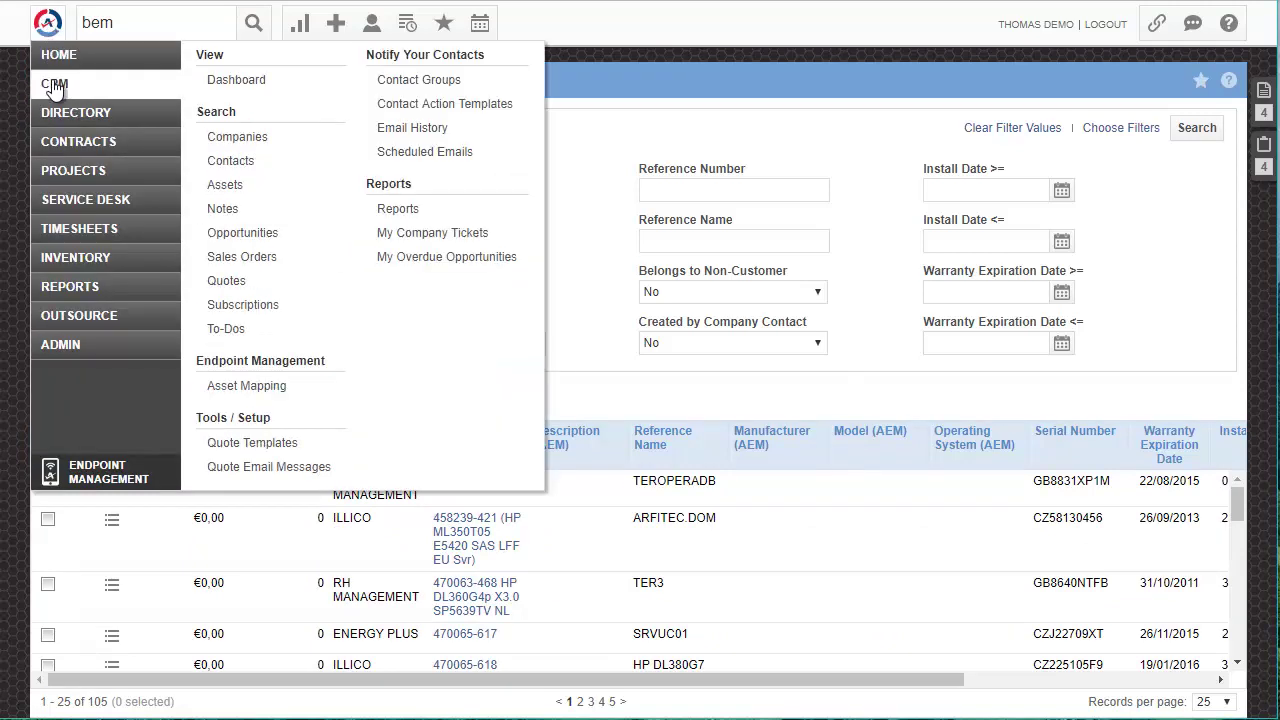
left_click(258, 235)
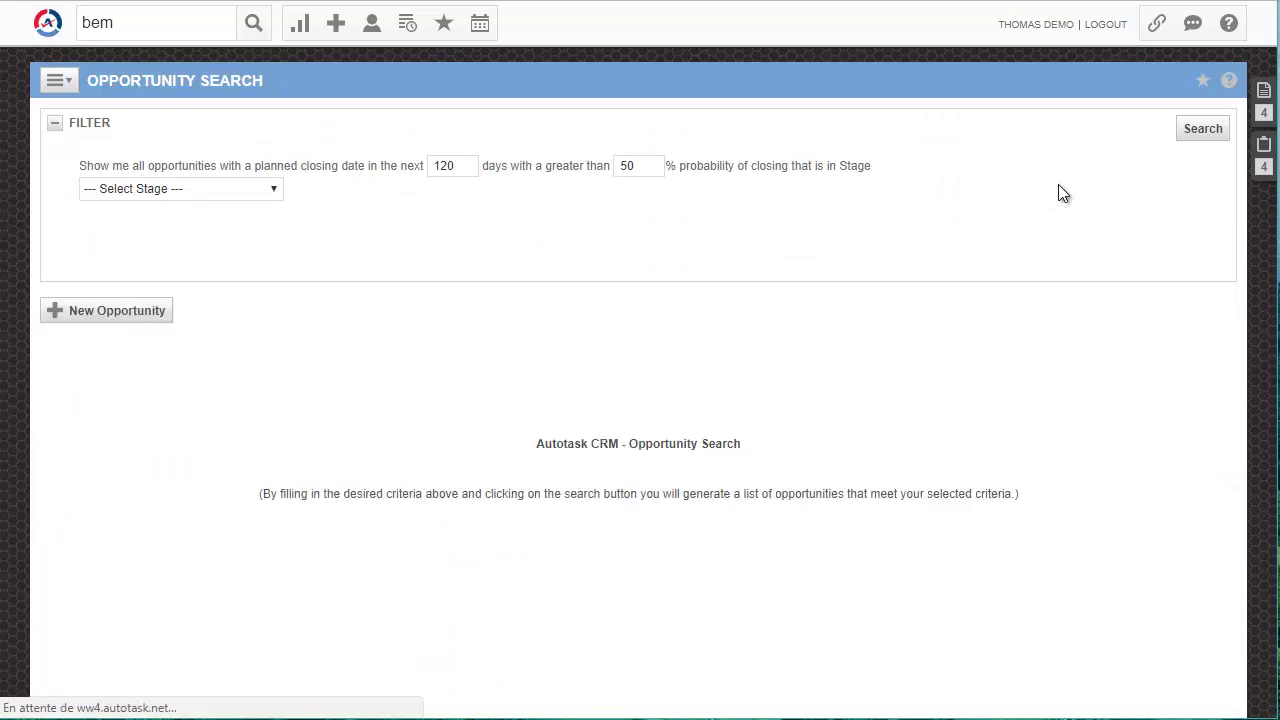
left_click(1200, 134)
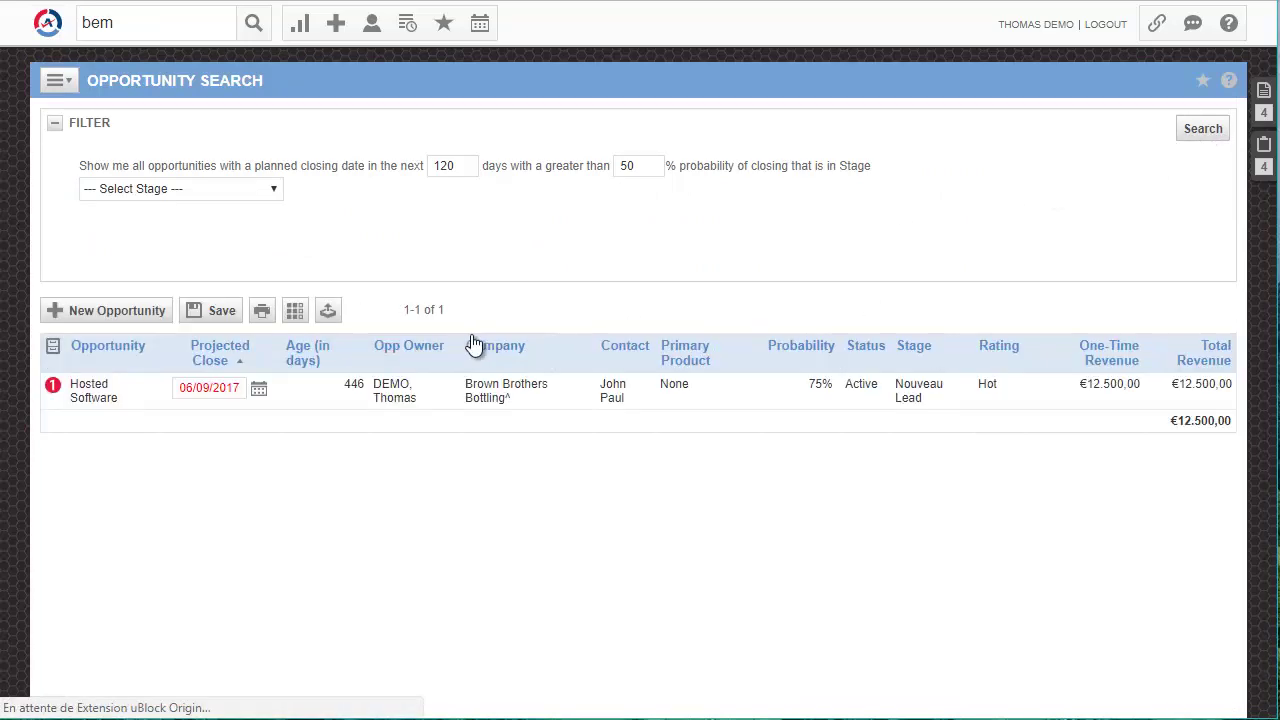
left_click(56, 81)
left_click(69, 138)
left_click(1195, 134)
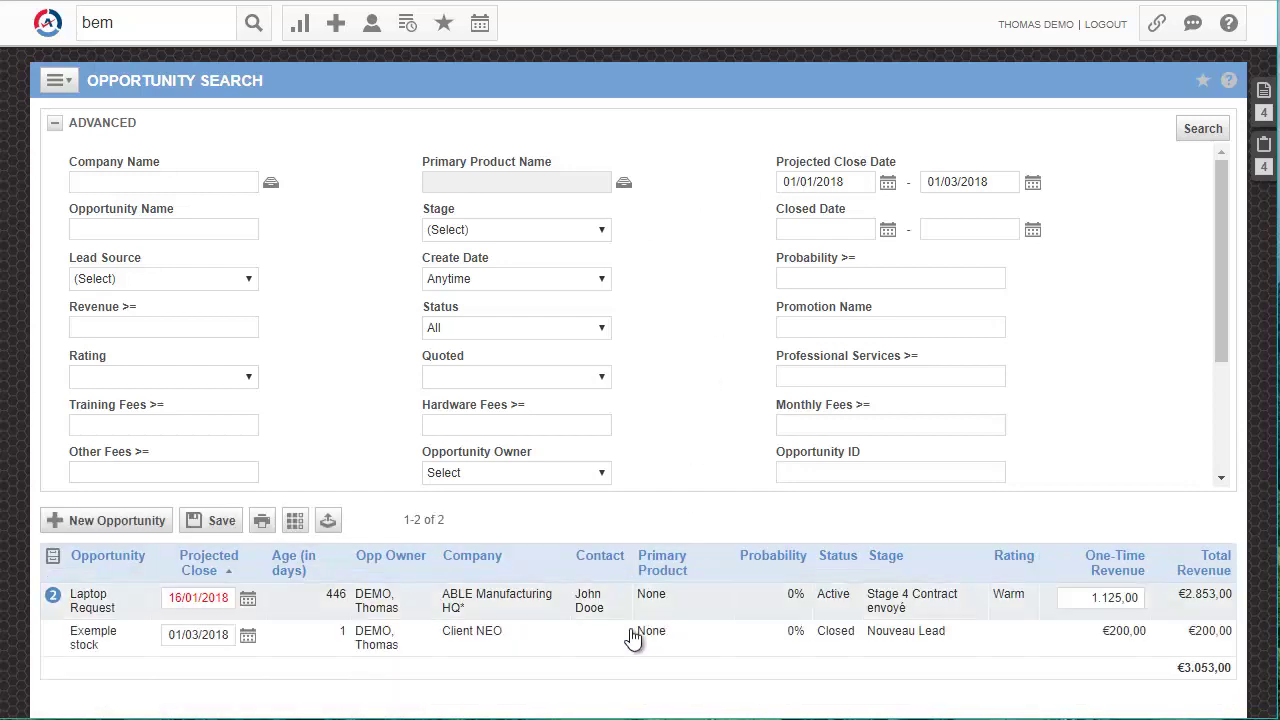
Open the quote items of ABLE Manufacturing HQ's Laptop Request opportunity and start creating assets from the quote
left_click(376, 605)
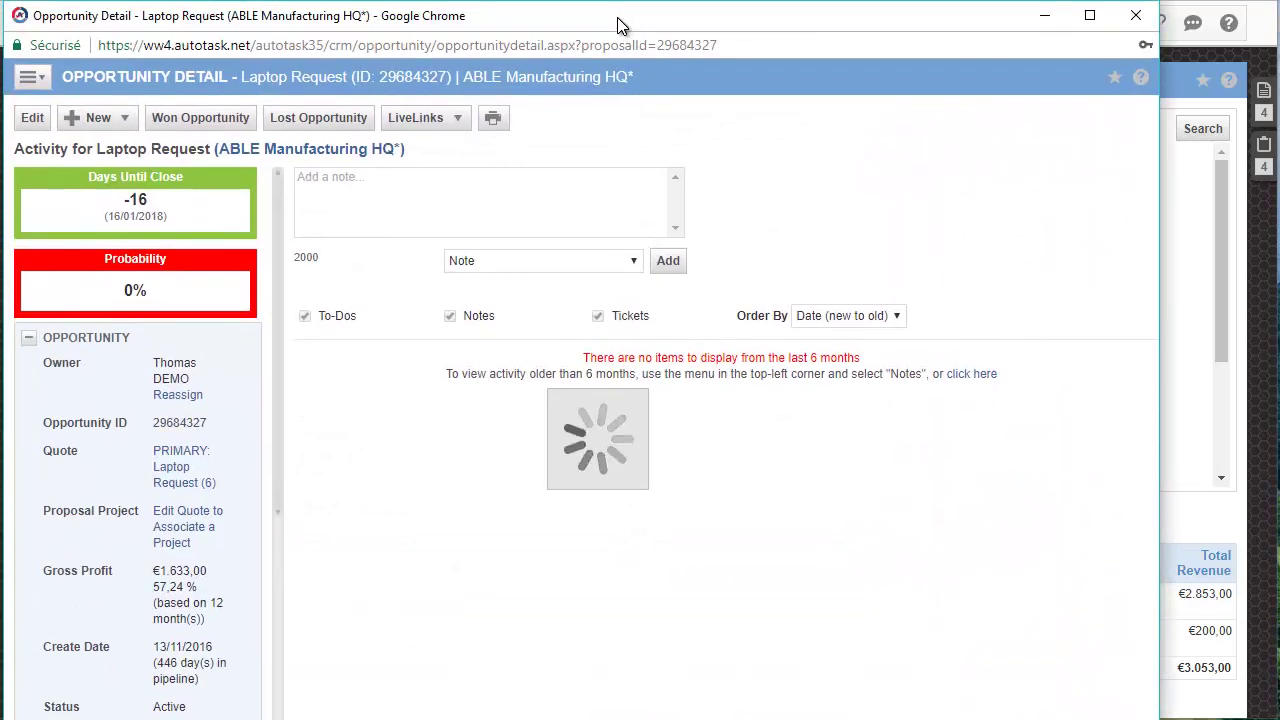
left_click(30, 80)
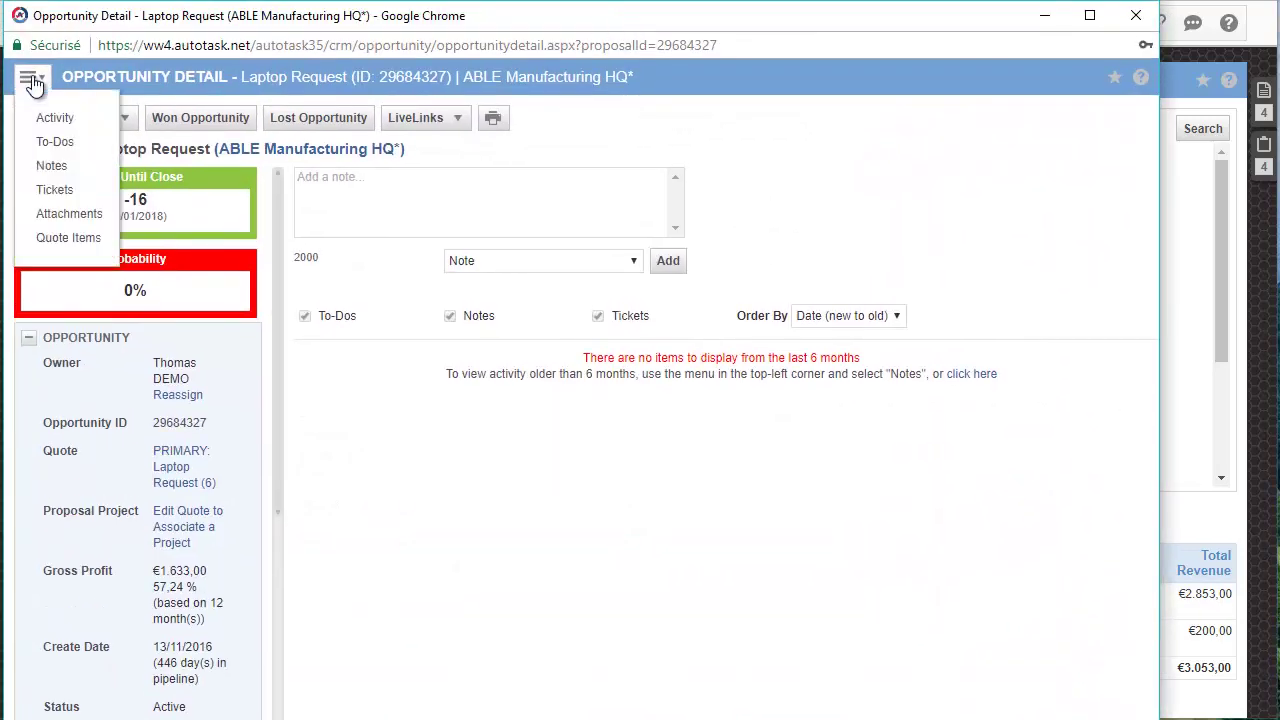
left_click(70, 238)
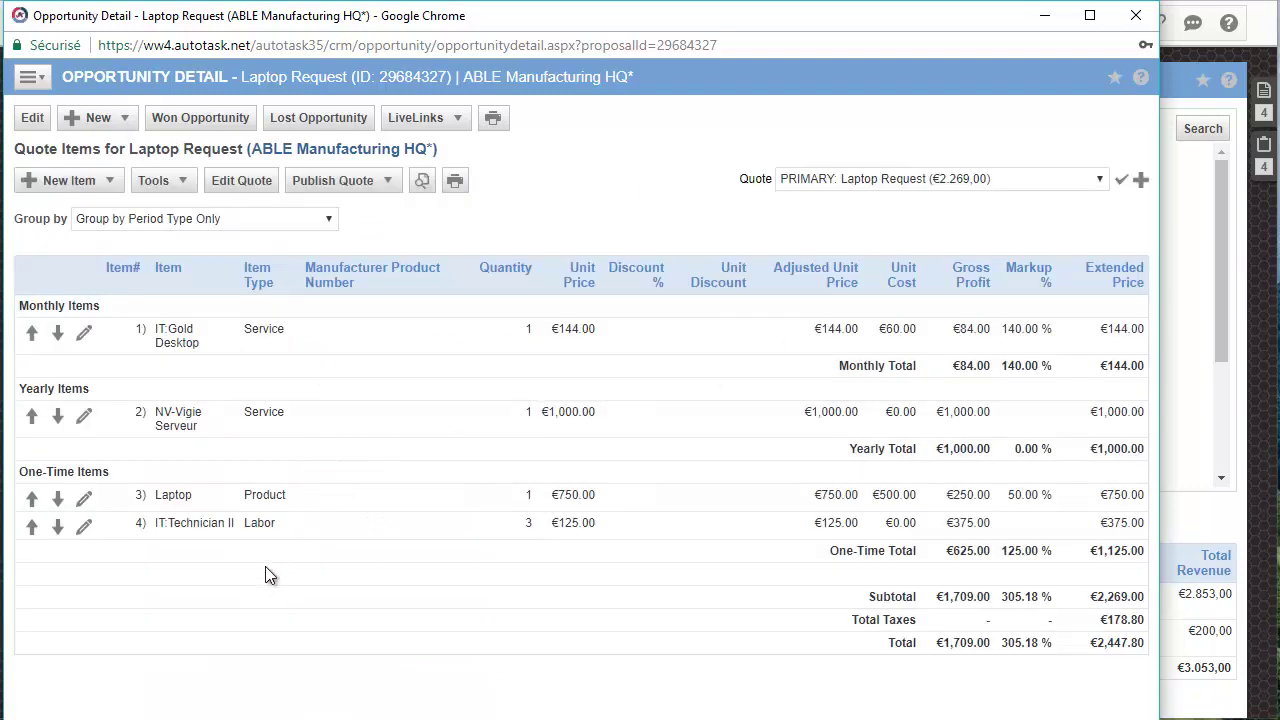
left_click(178, 181)
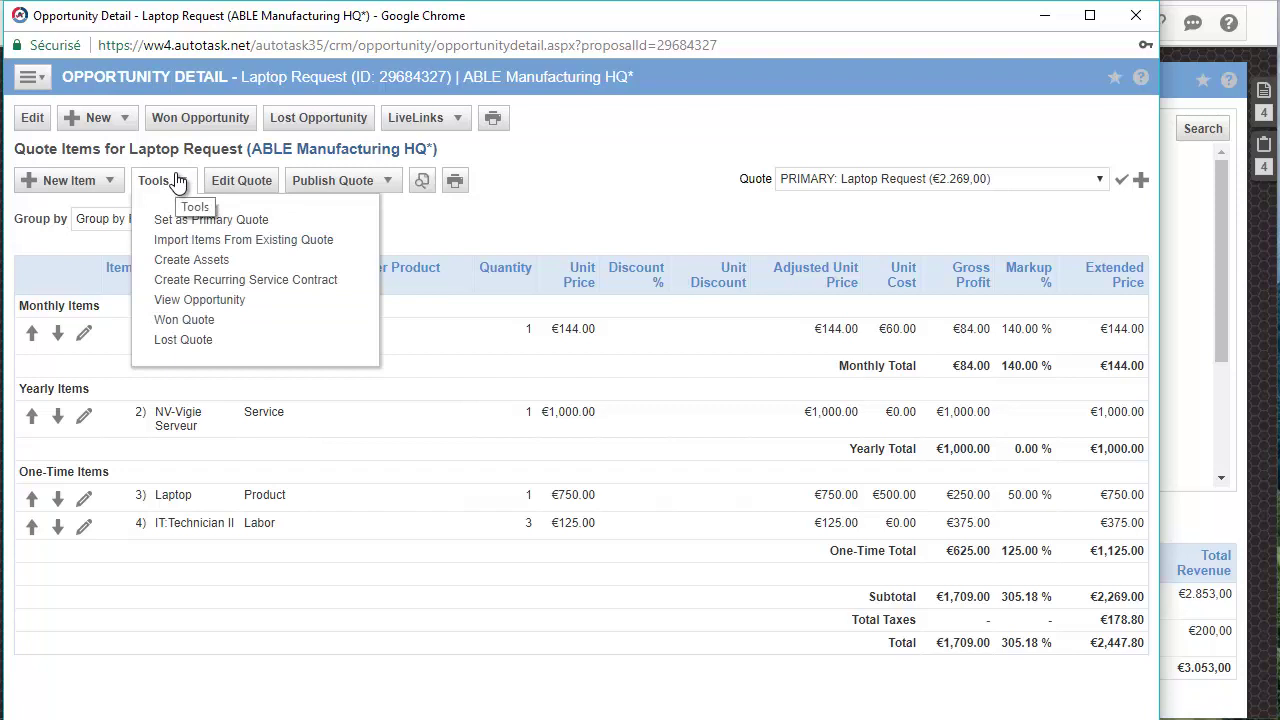
left_click(197, 261)
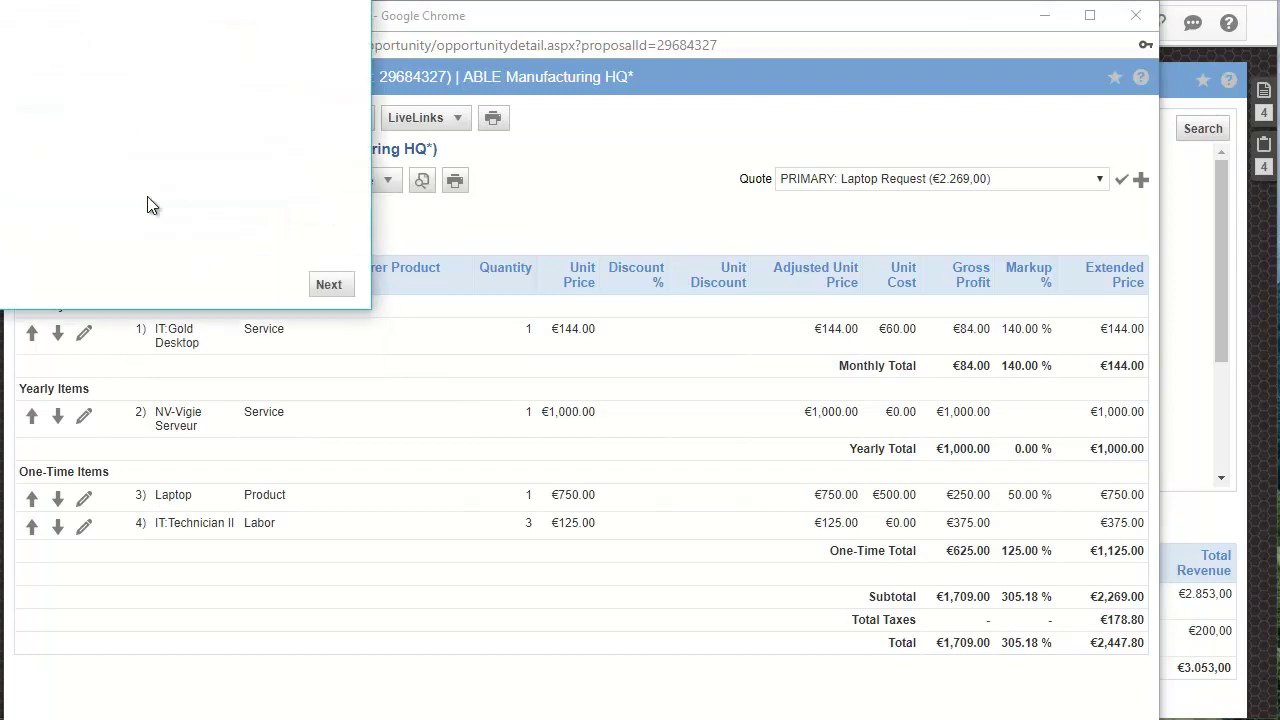
left_click_drag(186, 9, 338, 97)
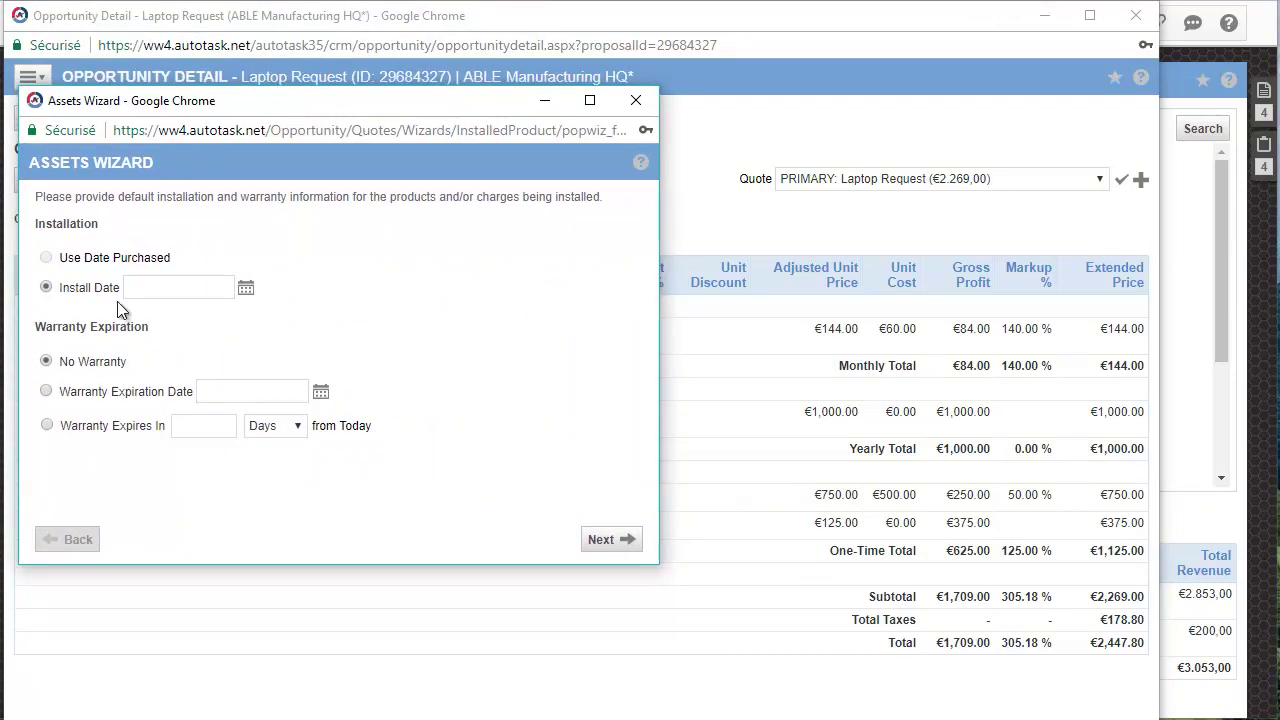
Set the default install date to 01/02/2018 and the warranty to expire in 365 days from today
left_click(246, 290)
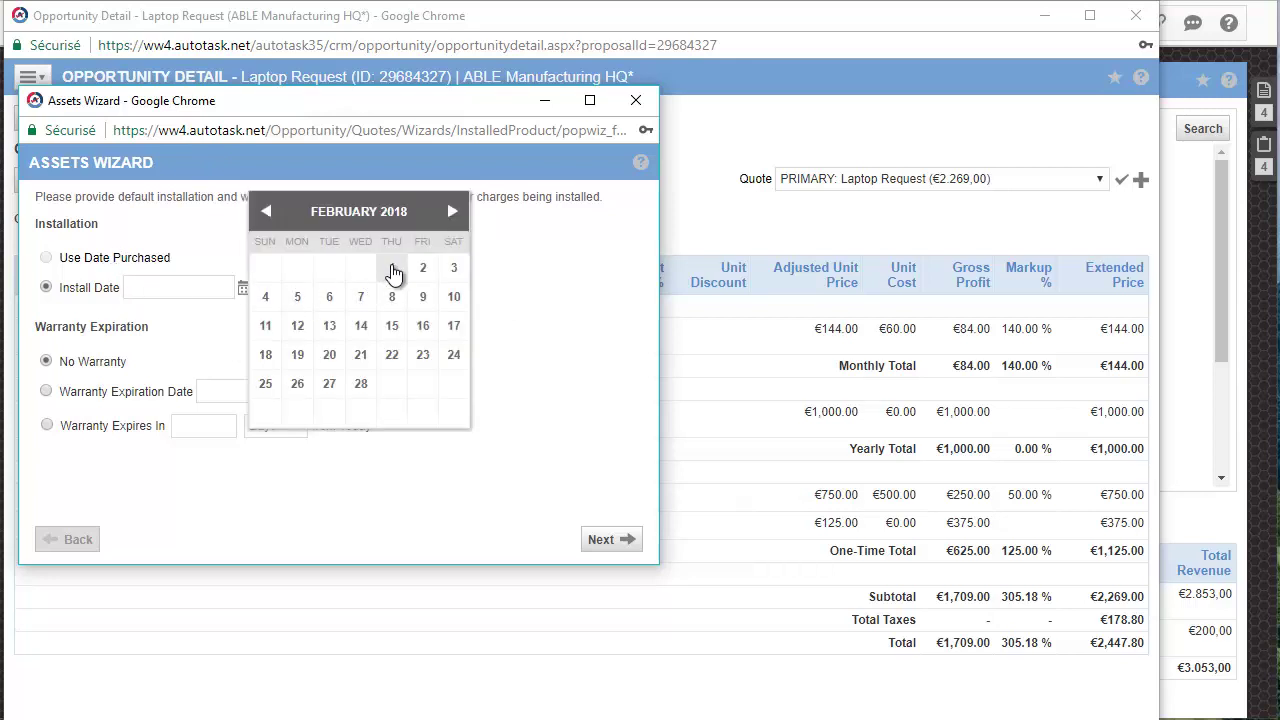
left_click(391, 268)
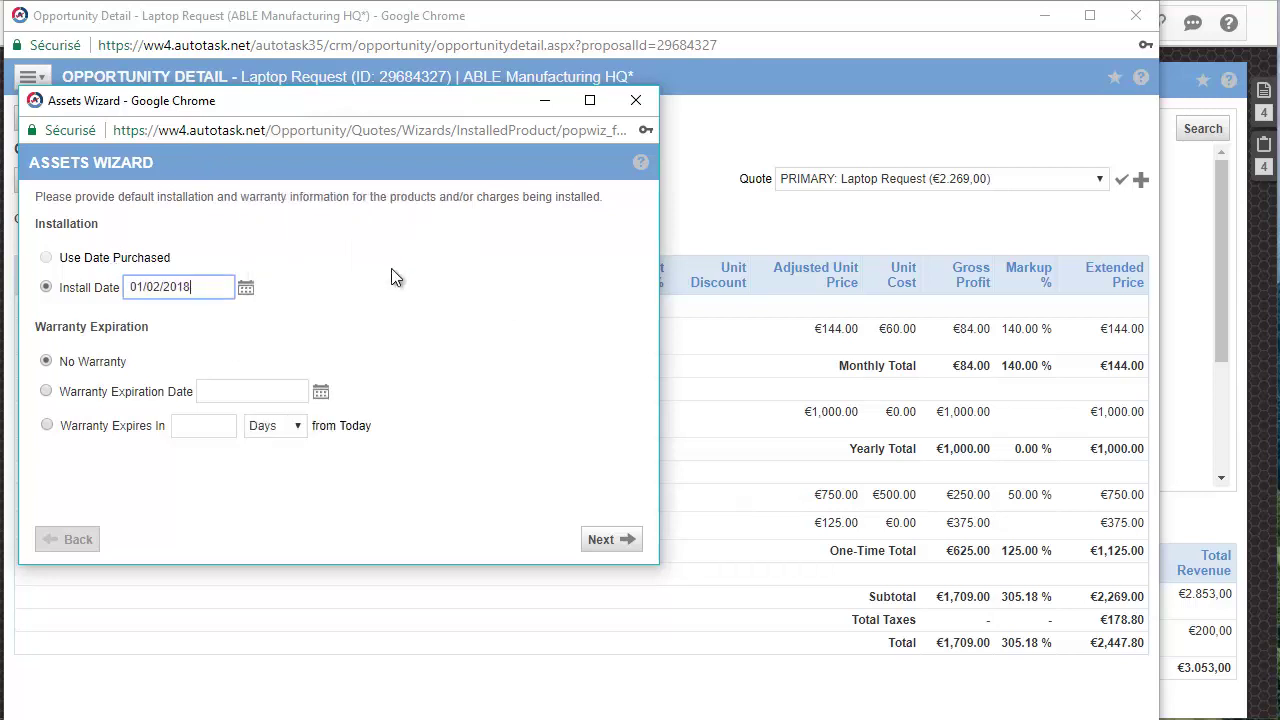
left_click(87, 395)
left_click(98, 428)
left_click(222, 420)
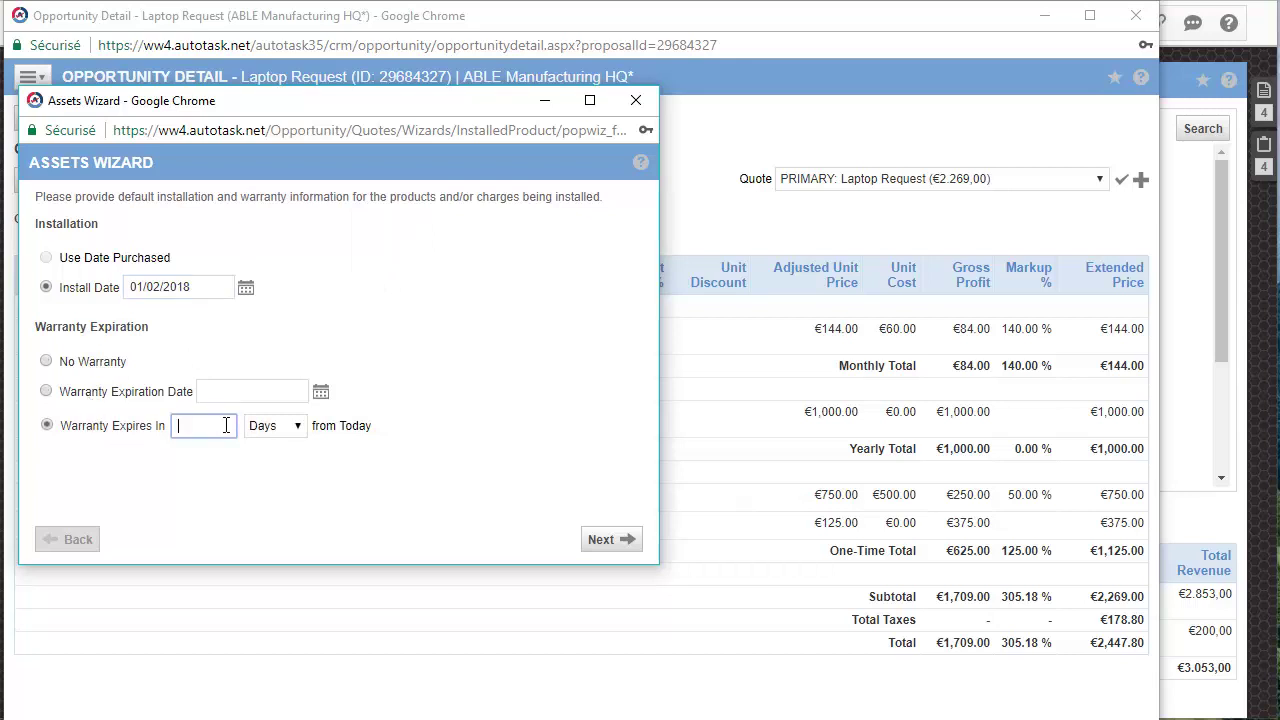
type("365")
left_click(598, 538)
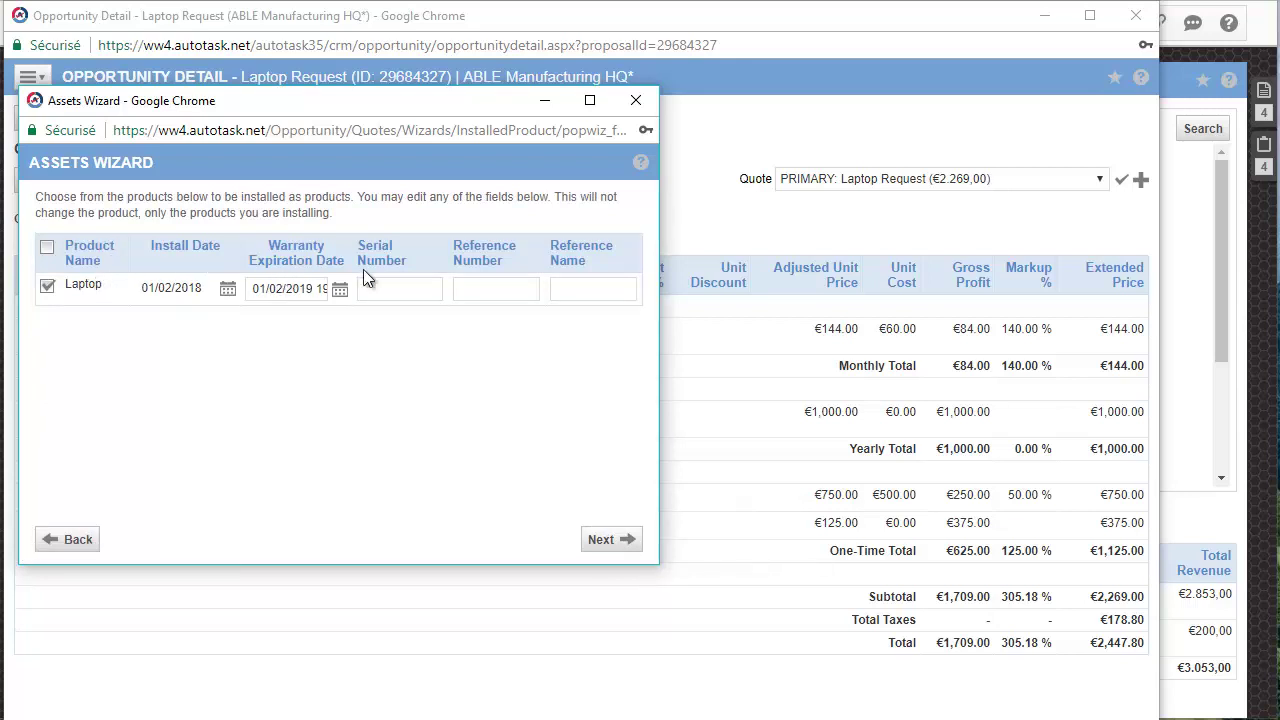
Enter serial number GEGSG135 and reference name LAPTOP2 for the Laptop asset and continue to the subscription options
left_click_drag(658, 321, 877, 321)
left_click(450, 286)
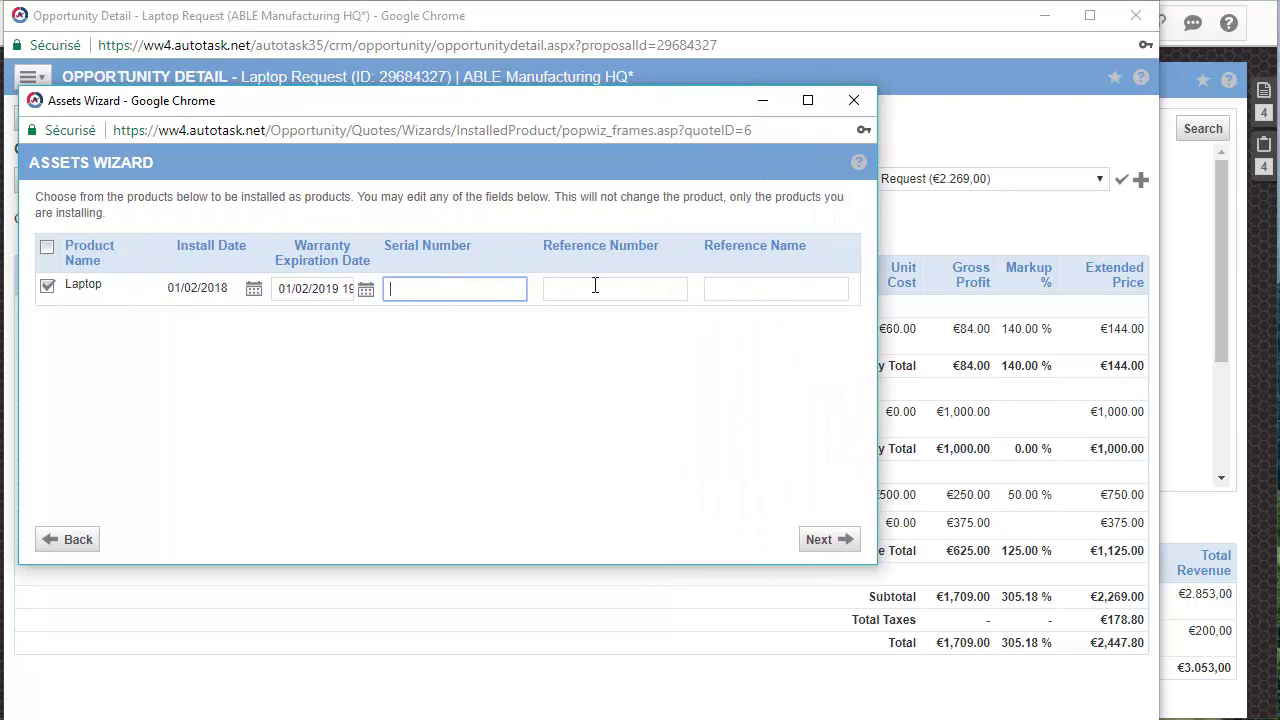
type("GEGSG135")
key("Tab")
key("Tab")
type("LAPTOP")
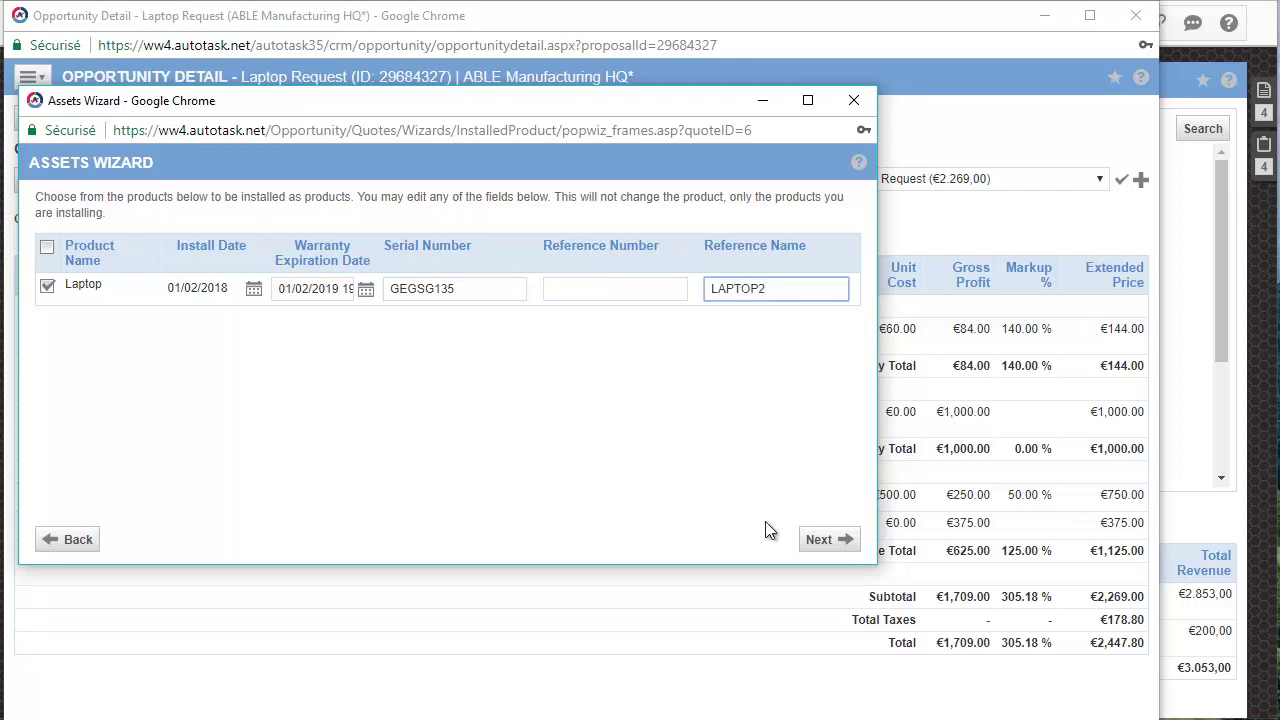
left_click(816, 540)
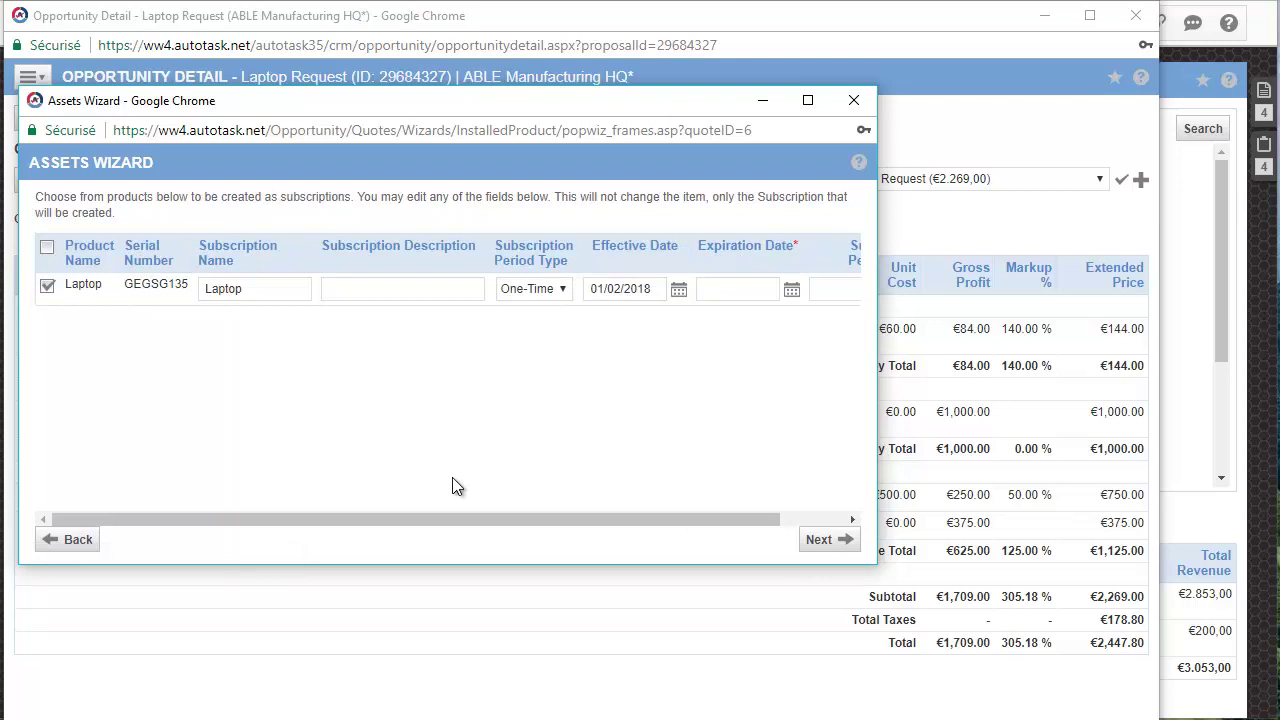
Exclude the Laptop from subscription creation, review the planned actions and finish the assets wizard
left_click(377, 513)
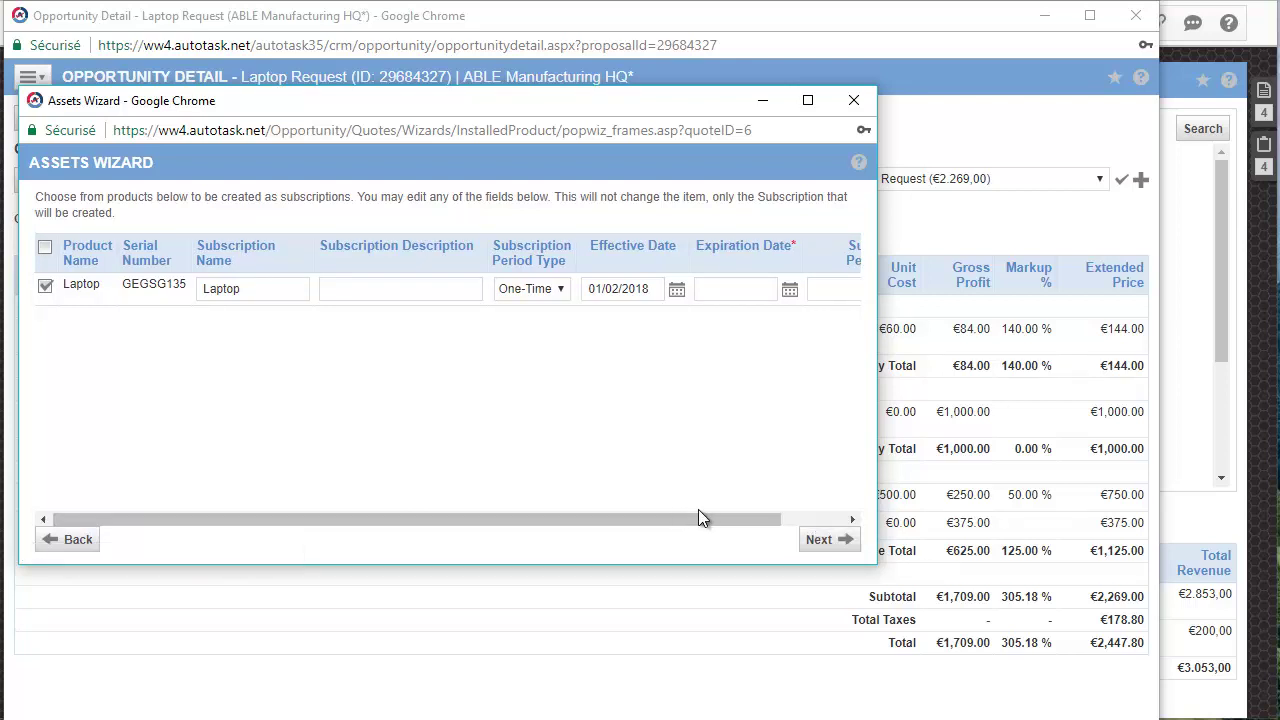
left_click(819, 518)
left_click_drag(770, 518, 325, 413)
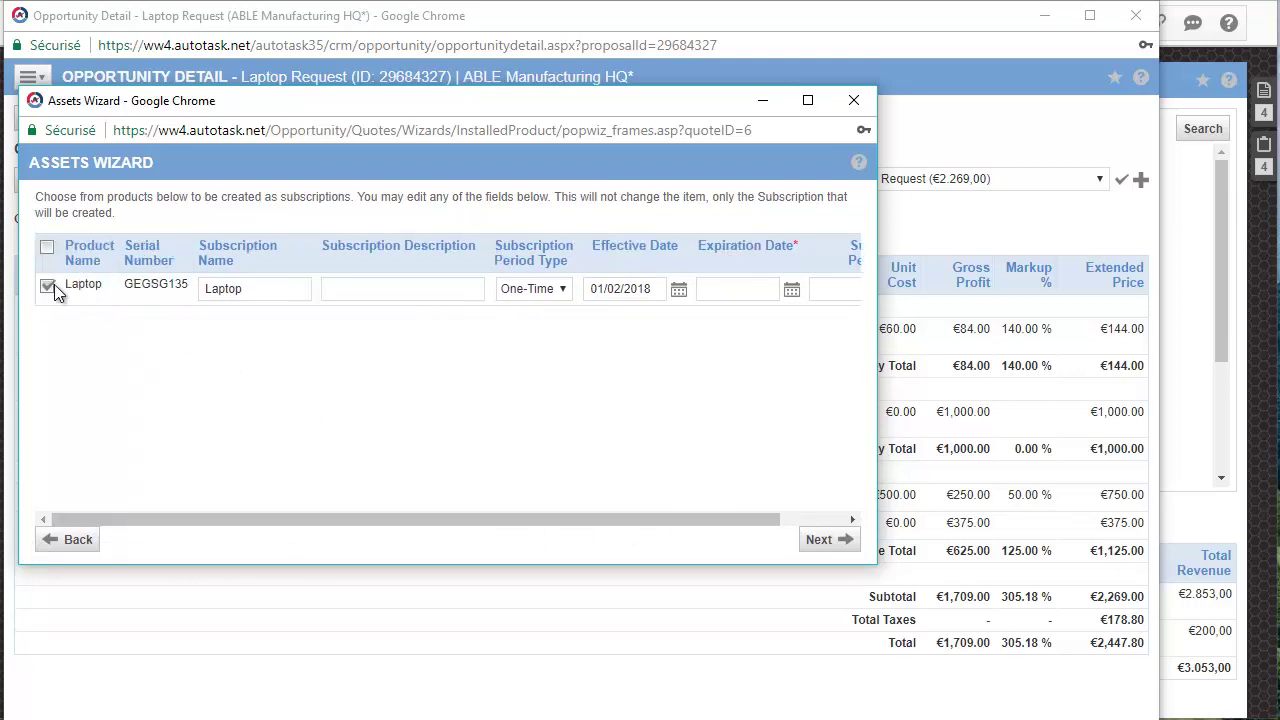
left_click(824, 543)
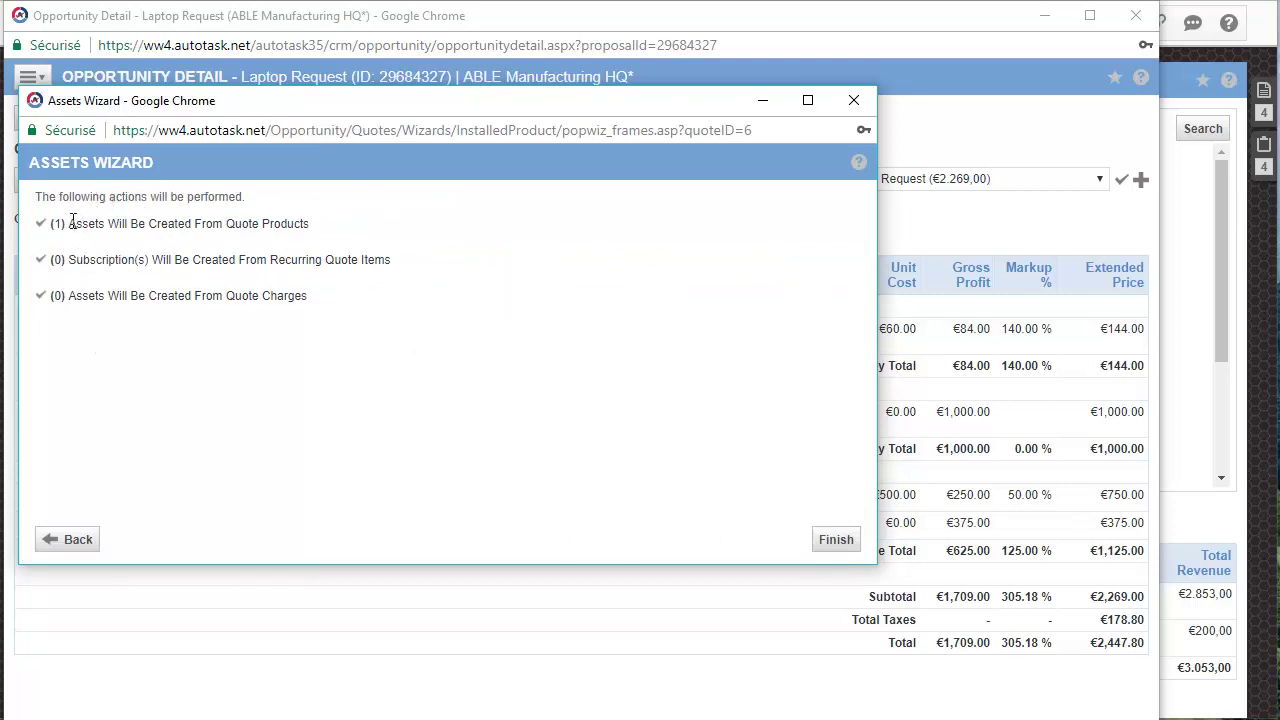
left_click_drag(109, 224, 296, 231)
left_click(446, 249)
left_click(838, 540)
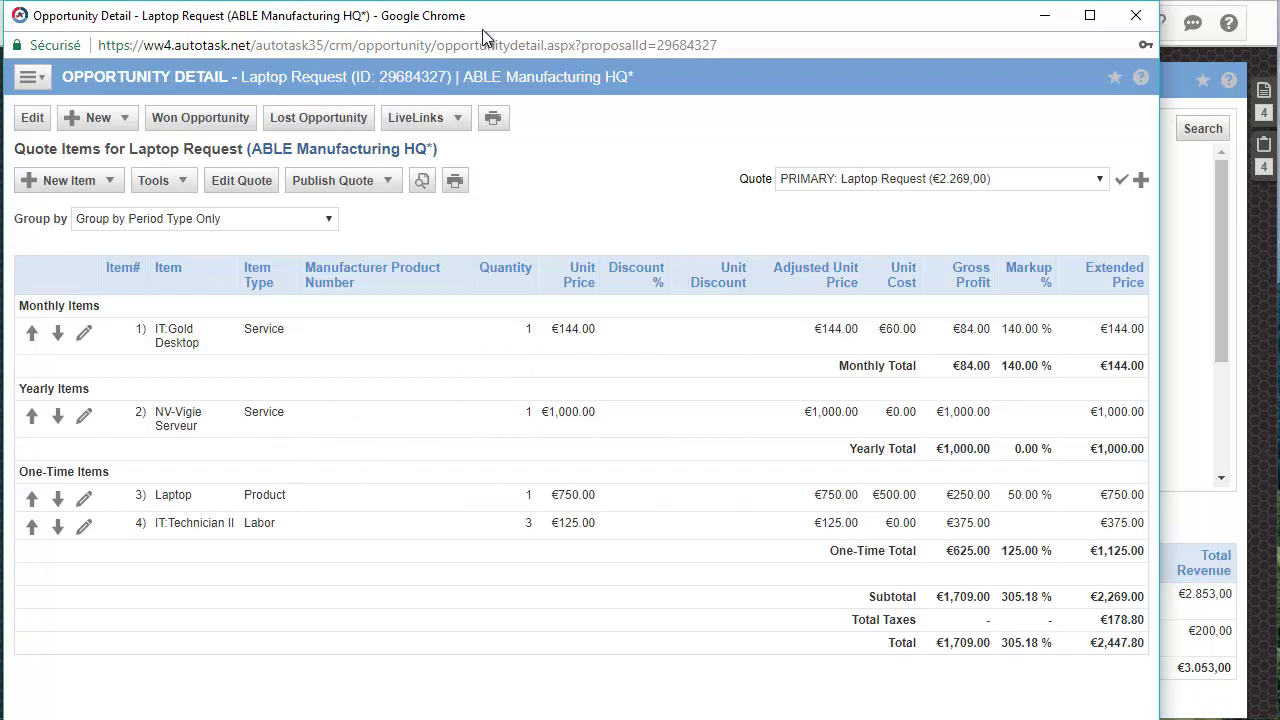
Open the assets of ABLE Manufacturing HQ from the quote and expand the Postes category
left_click(324, 149)
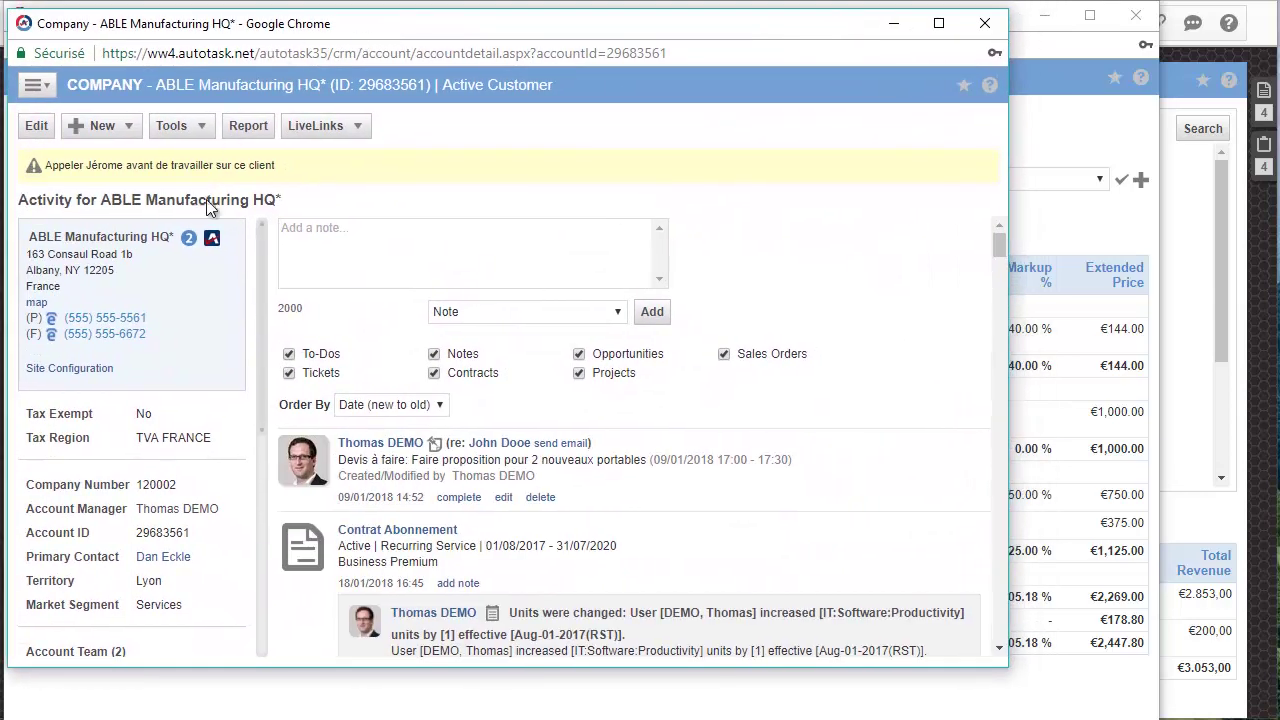
left_click(33, 85)
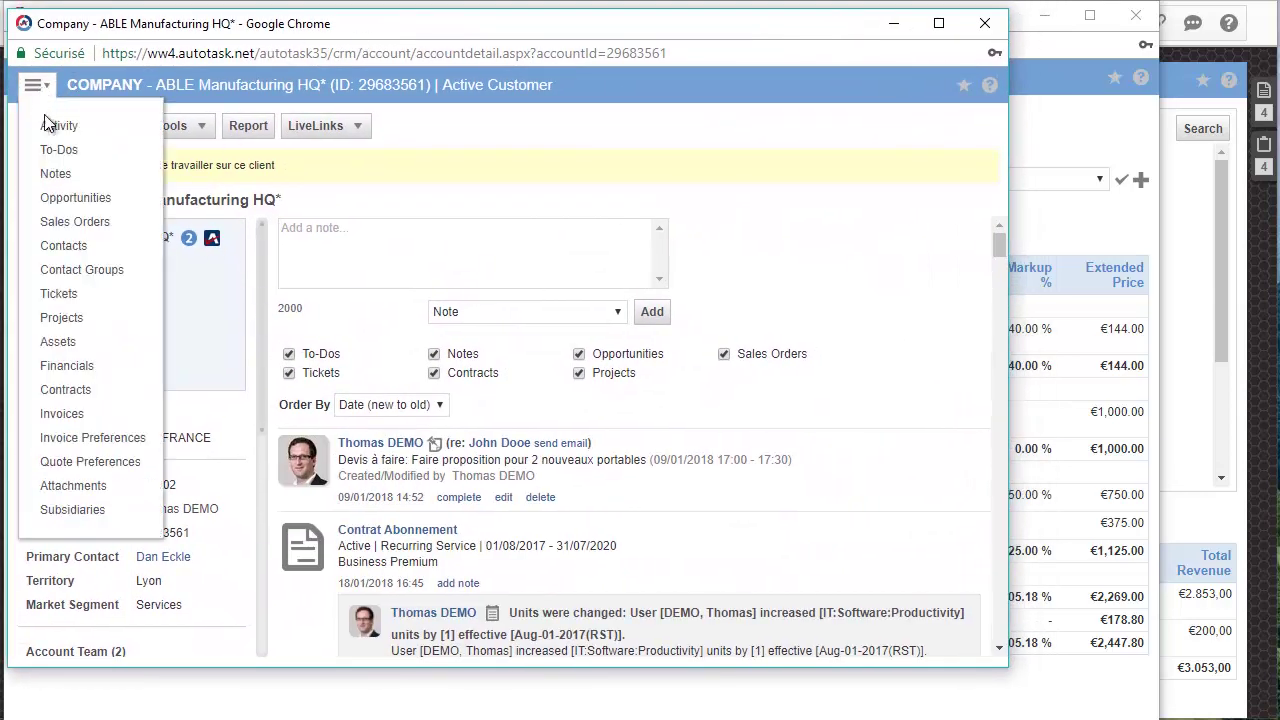
left_click(58, 342)
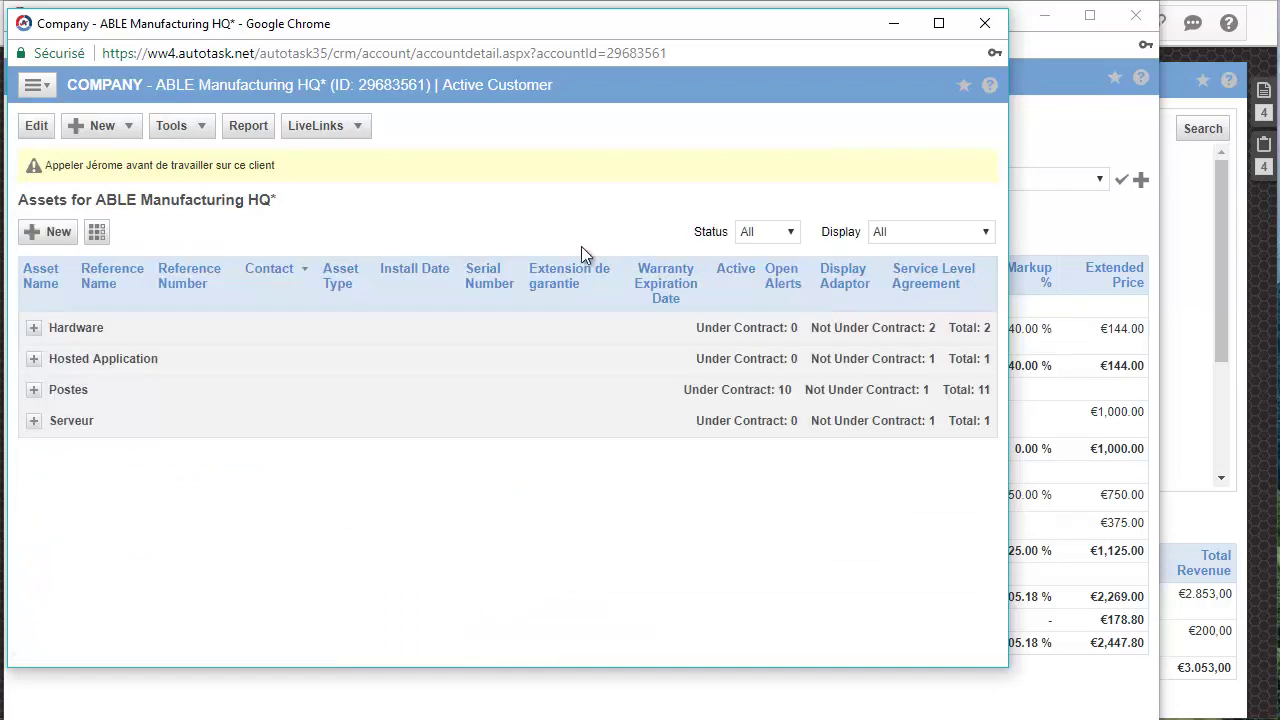
left_click(35, 391)
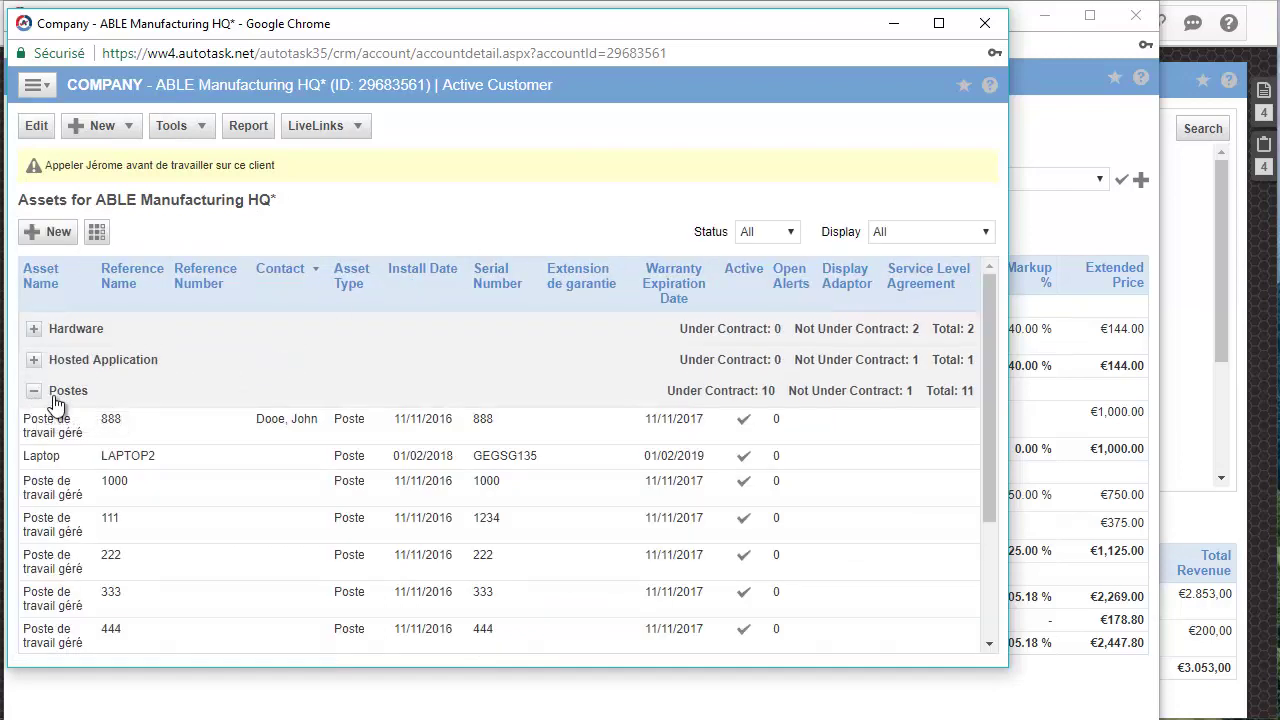
Open the LAPTOP2 asset, examine its dates, serial number and available asset tools, and close it without saving
left_click(140, 461)
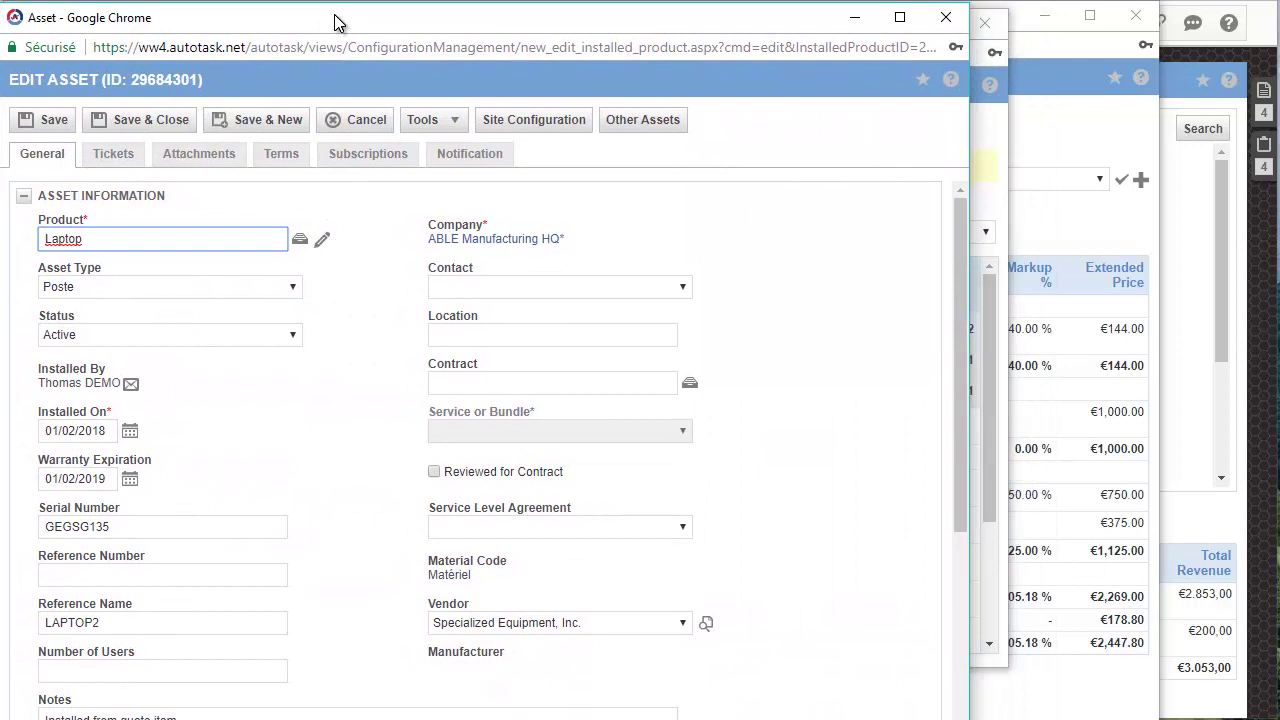
left_click(805, 316)
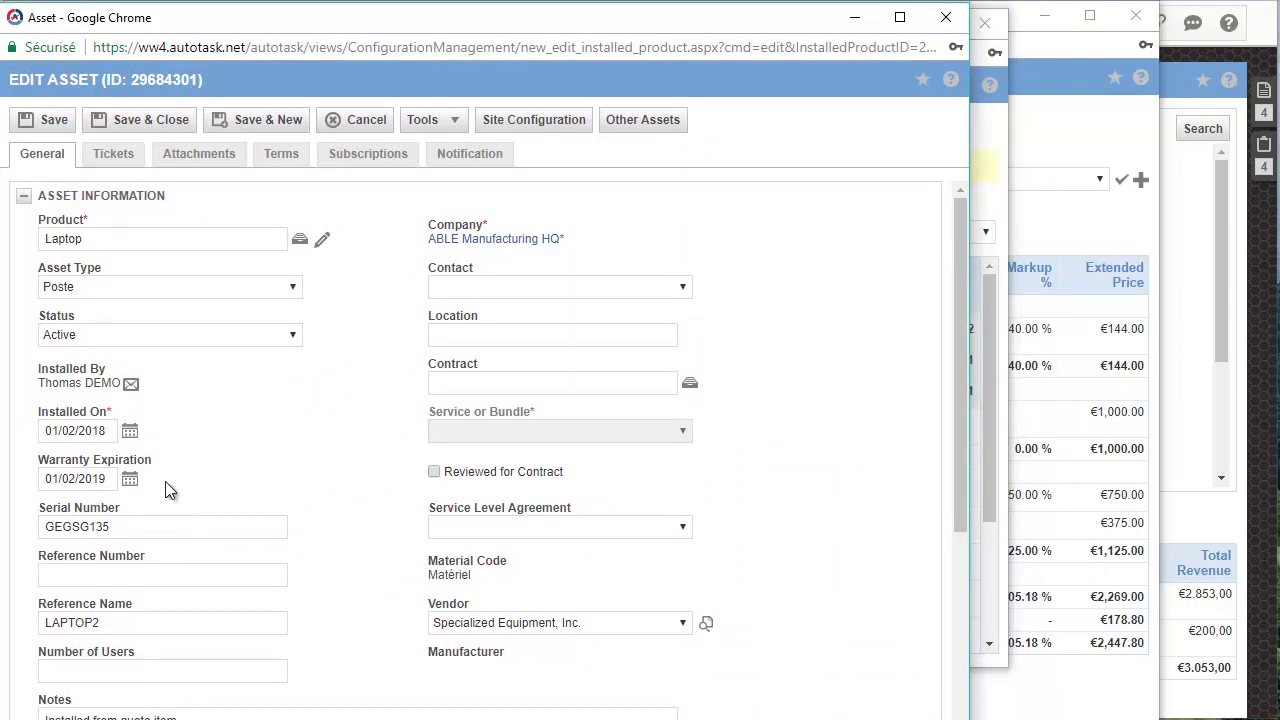
left_click(110, 478)
left_click(319, 405)
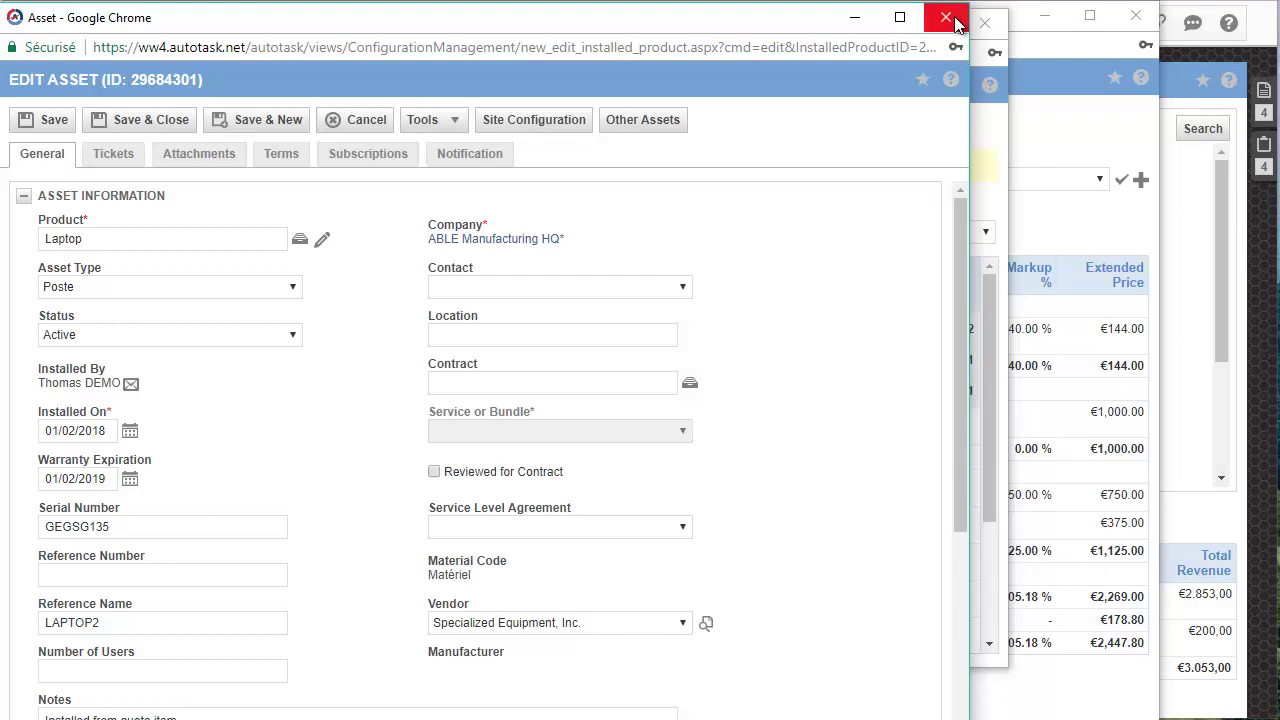
left_click(430, 120)
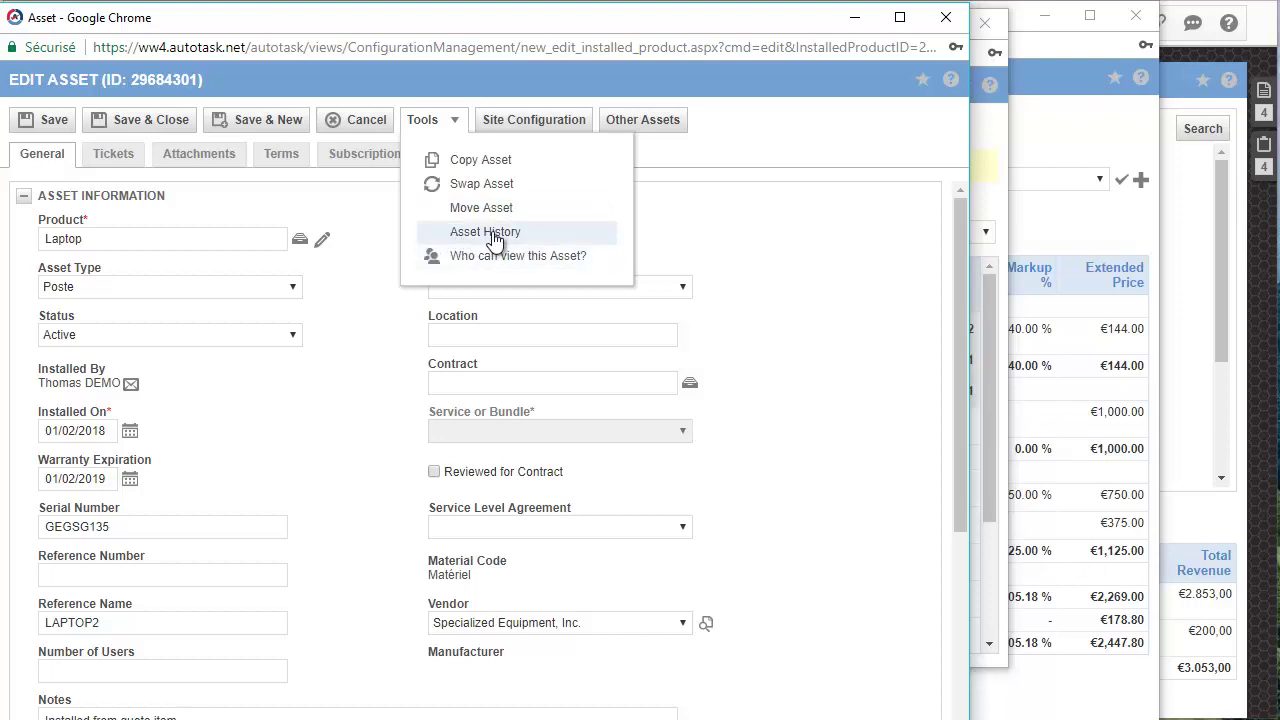
left_click(946, 20)
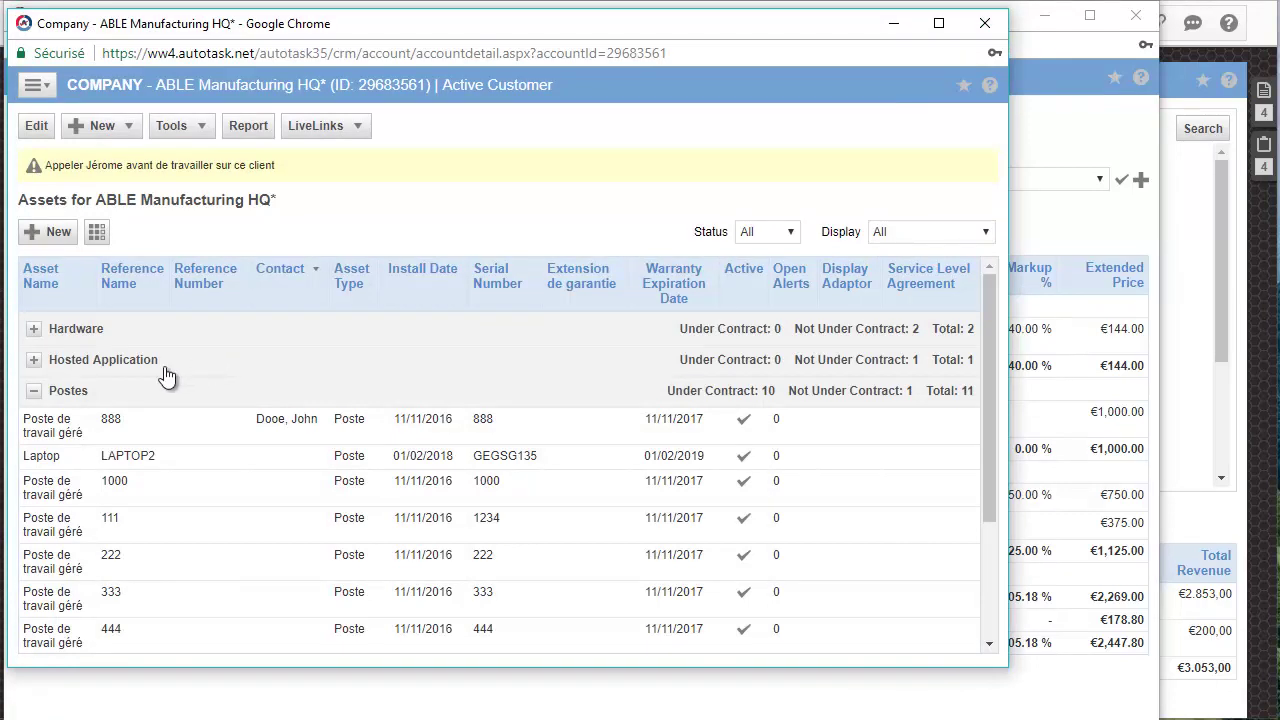
Collapse the Postes category and close the ABLE Manufacturing HQ and Laptop Request windows
left_click(33, 392)
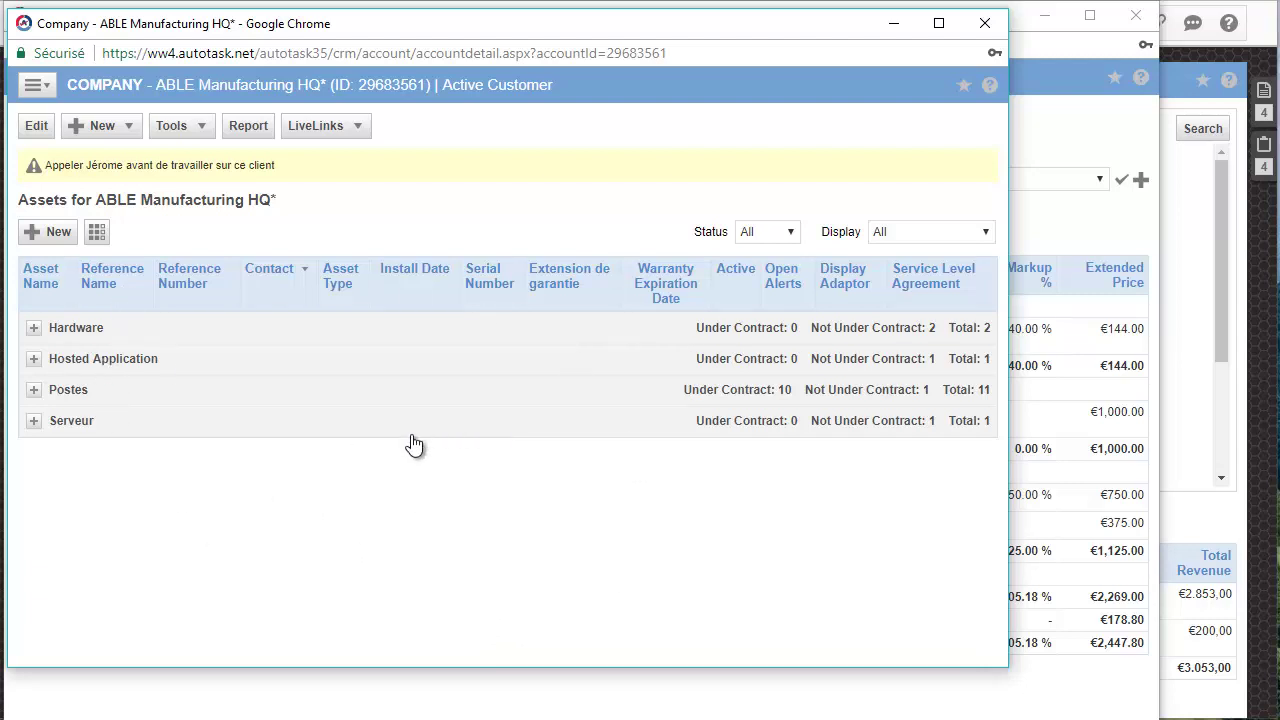
left_click(992, 22)
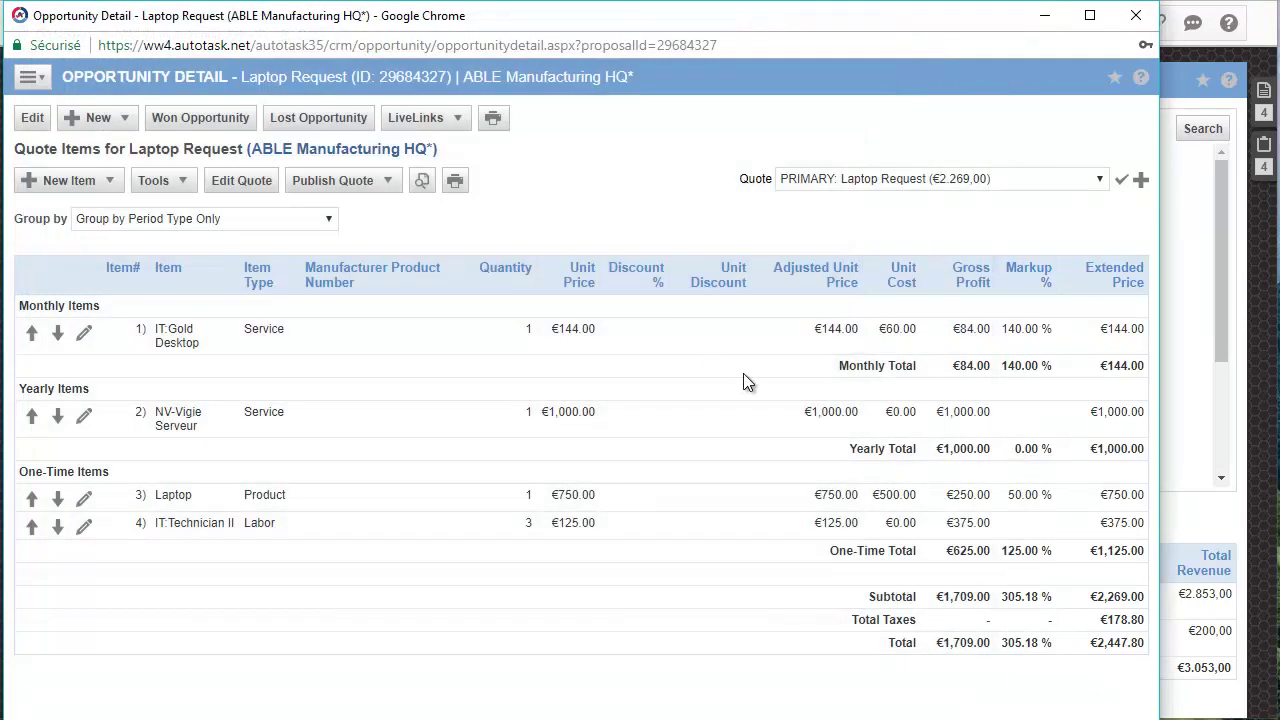
left_click(1140, 17)
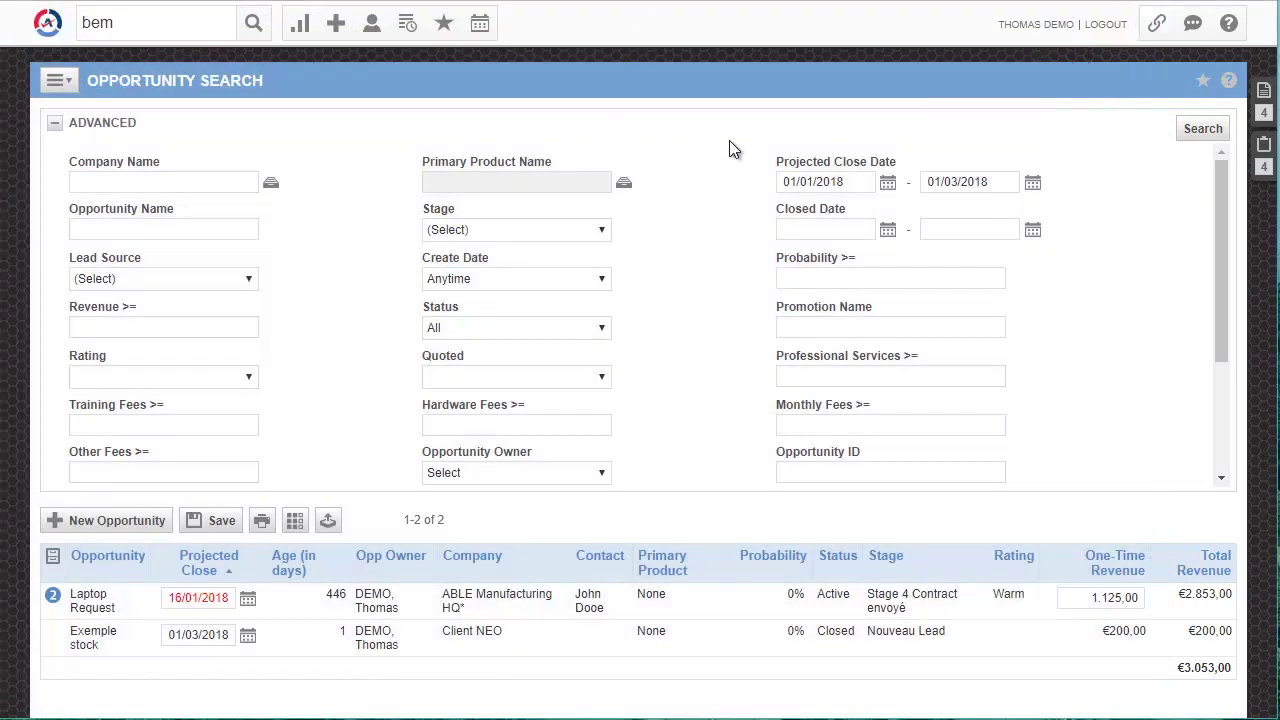